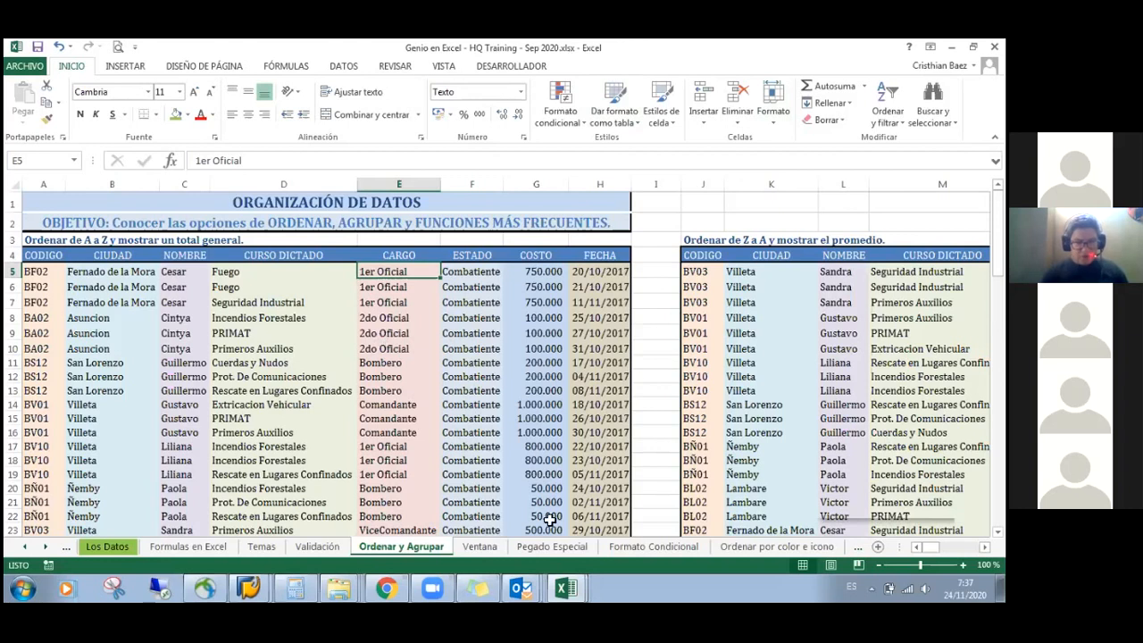
{"action": "mouse_move", "coordinate": [561, 586]}
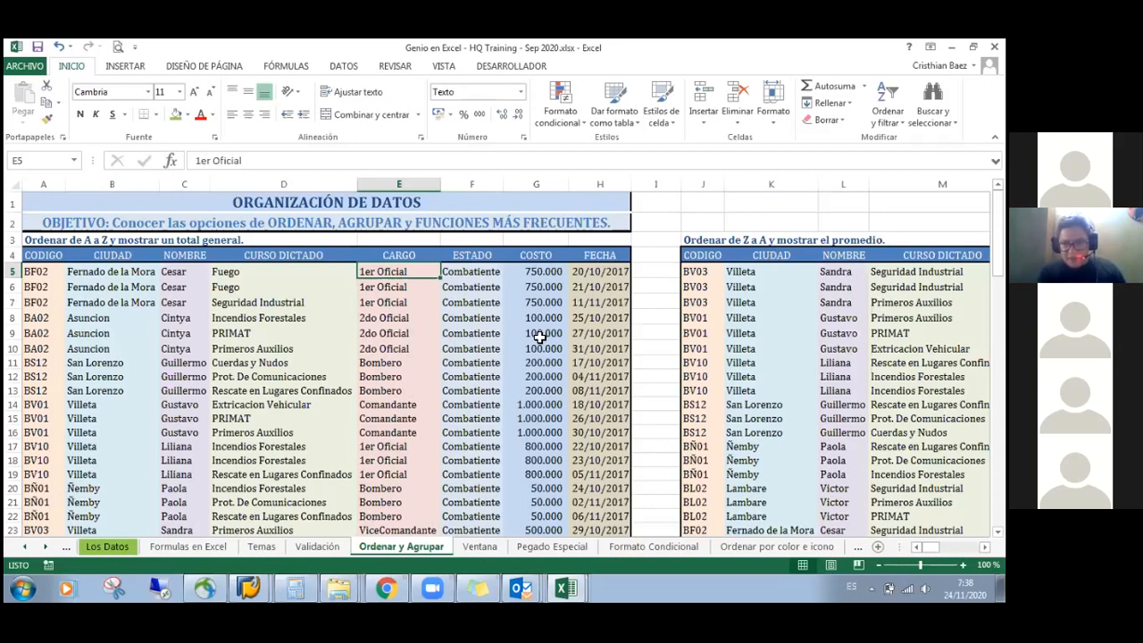
{"action": "left_click_drag", "start_coordinate": [266, 242], "coordinate": [34, 243]}
{"action": "left_click", "coordinate": [98, 241]}
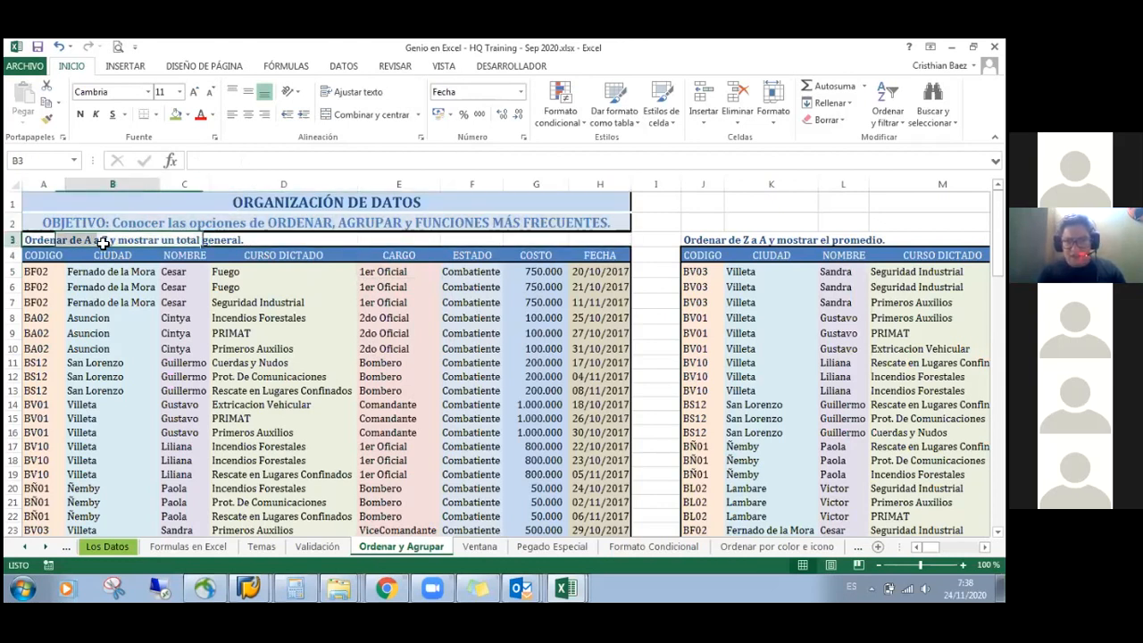
{"action": "left_click", "coordinate": [50, 243]}
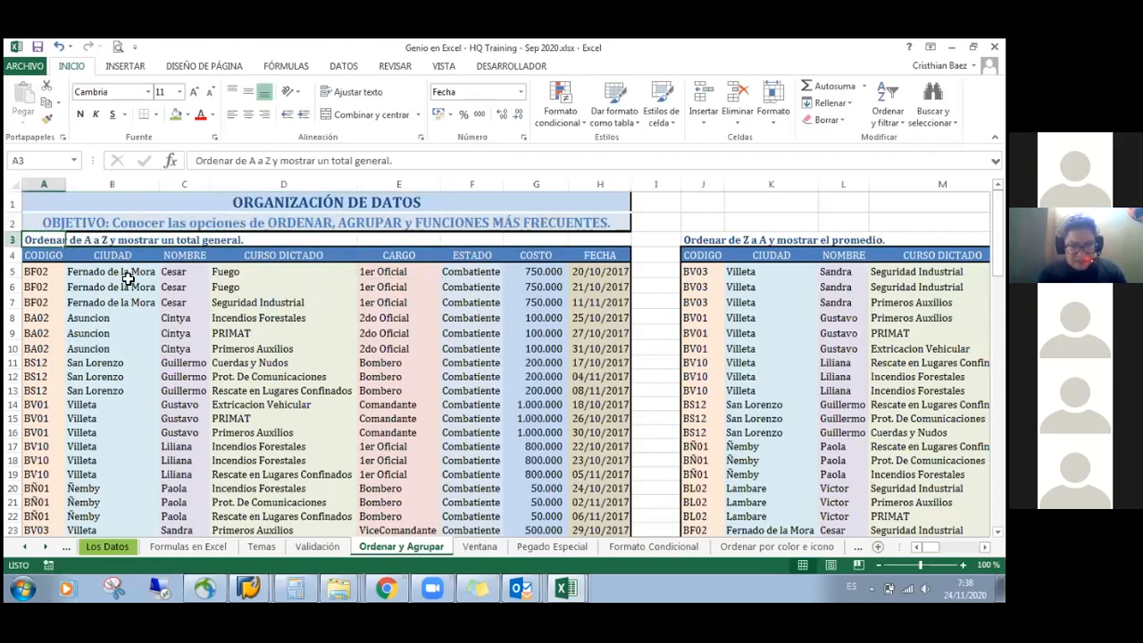
{"action": "left_click", "coordinate": [392, 331]}
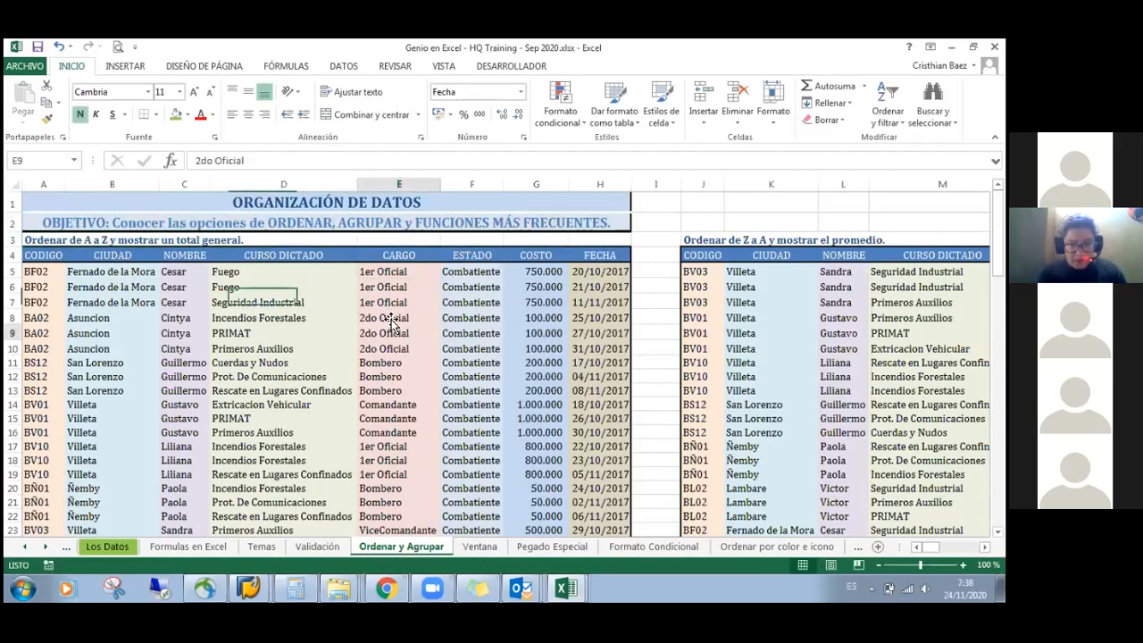
Insert an empty row above the table header row, at row 4
{"action": "left_click", "coordinate": [14, 256]}
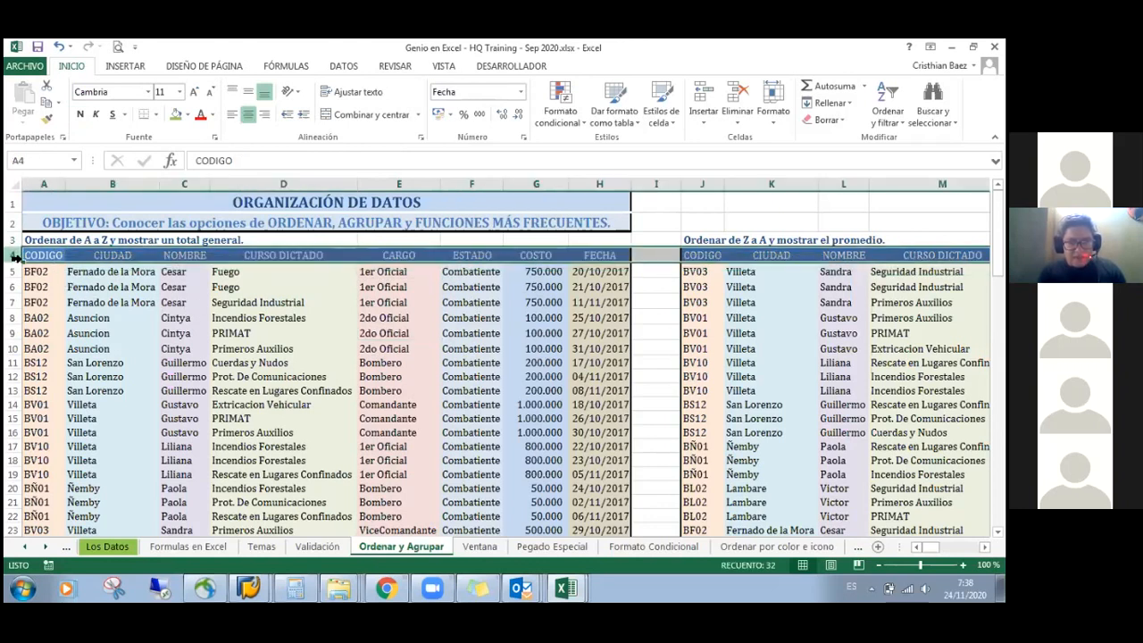
{"action": "right_click", "coordinate": [13, 256]}
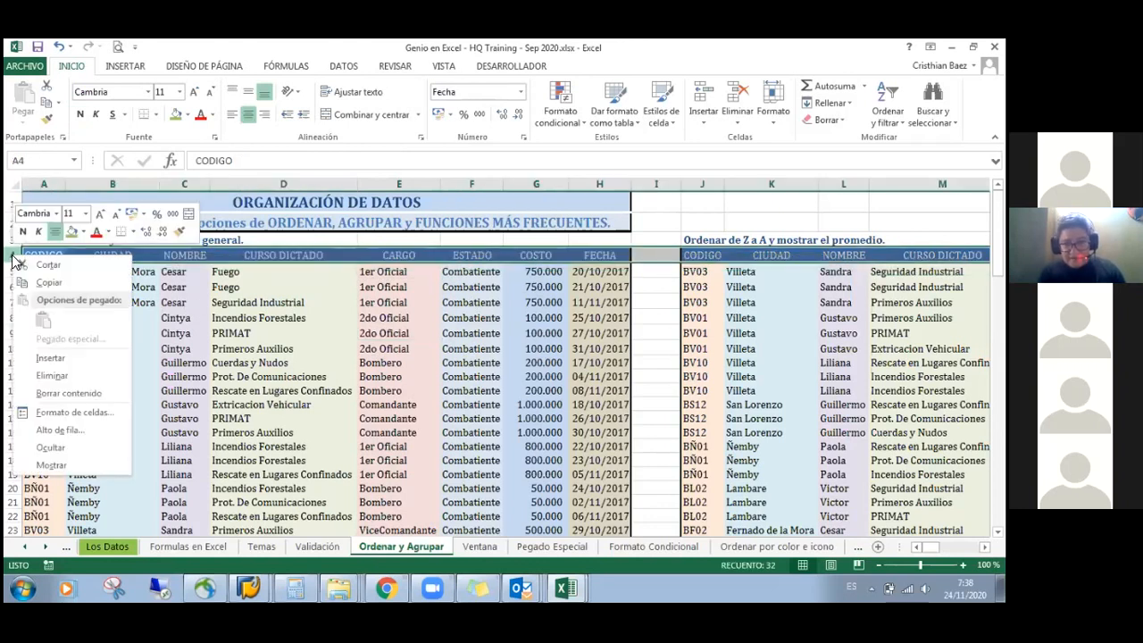
{"action": "left_click", "coordinate": [63, 357]}
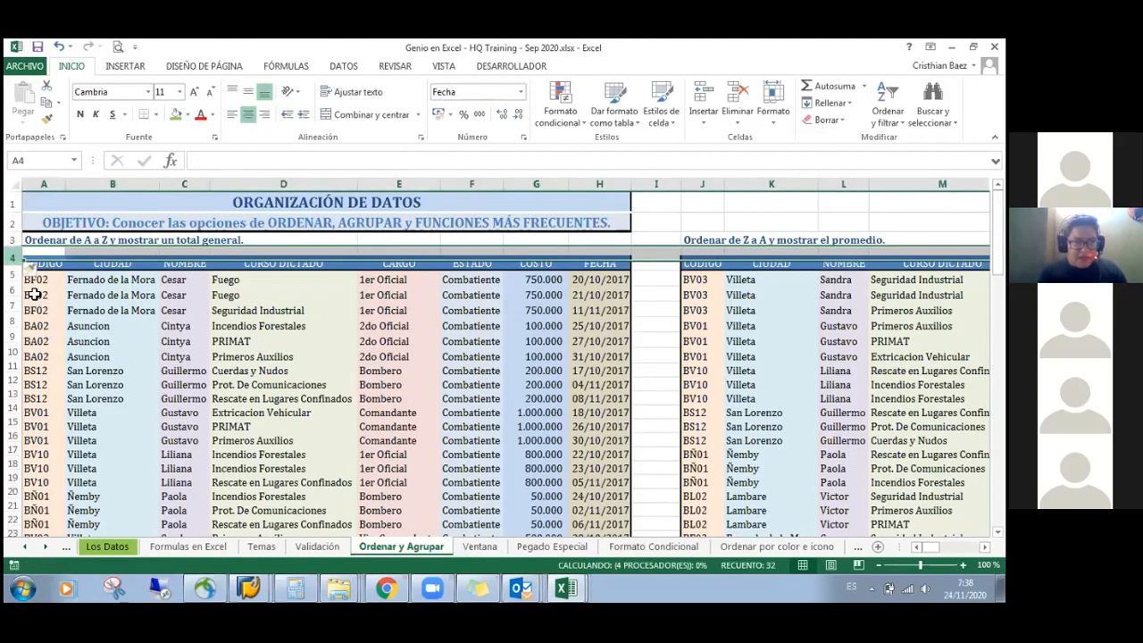
{"action": "left_click", "coordinate": [104, 316]}
{"action": "left_click", "coordinate": [112, 253]}
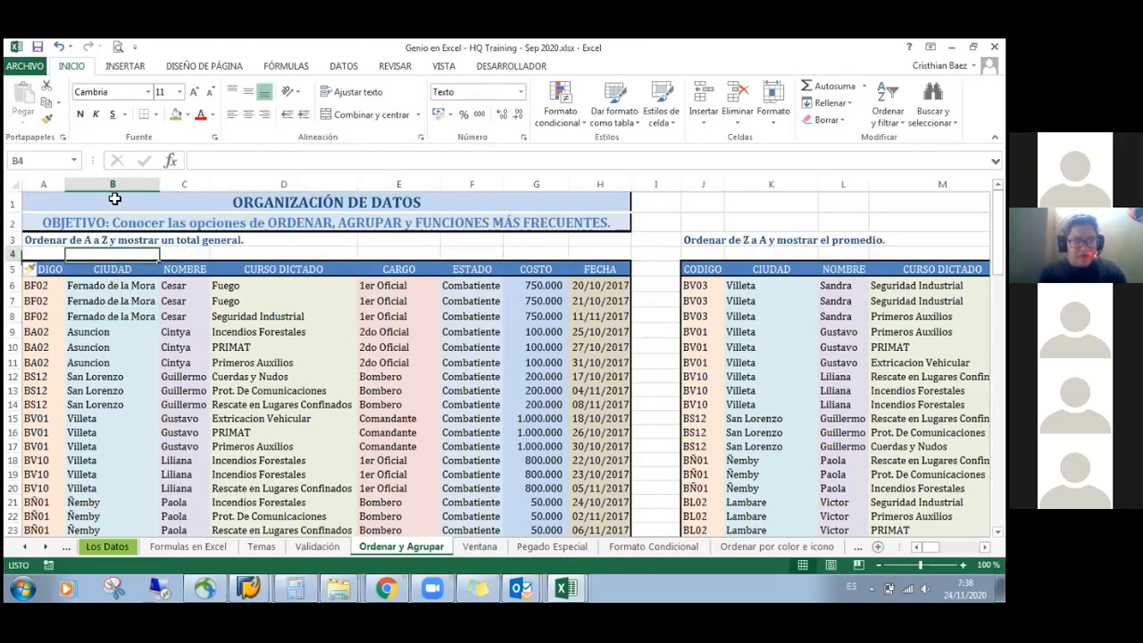
Group columns B to H of the first table and collapse the group
{"action": "left_click_drag", "start_coordinate": [117, 184], "coordinate": [586, 211]}
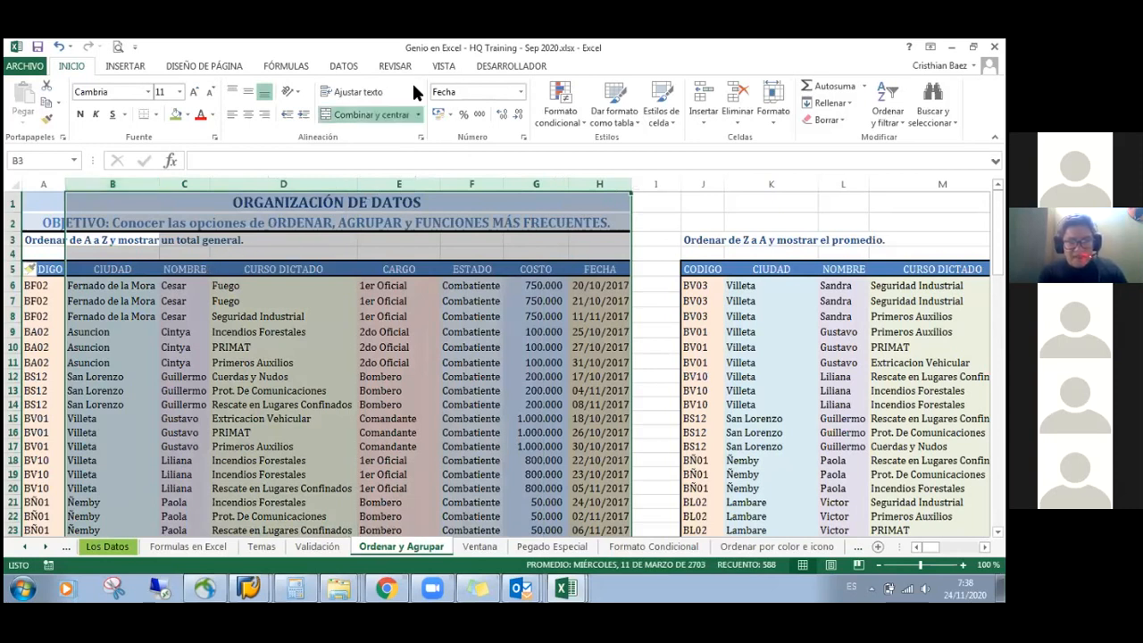
{"action": "left_click", "coordinate": [344, 67]}
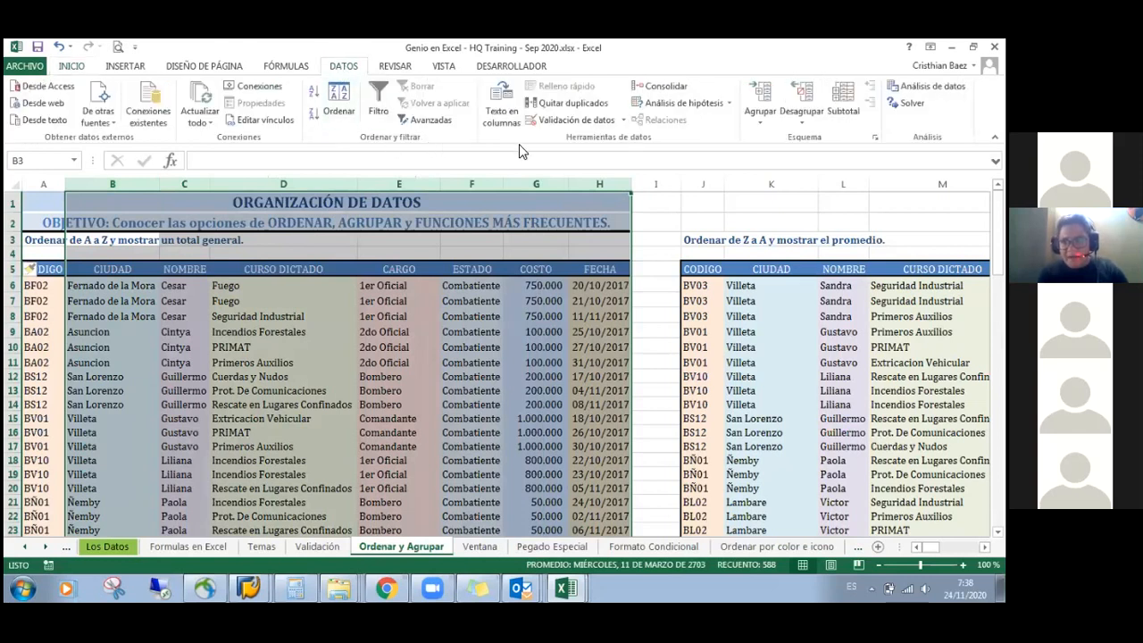
{"action": "left_click", "coordinate": [761, 120]}
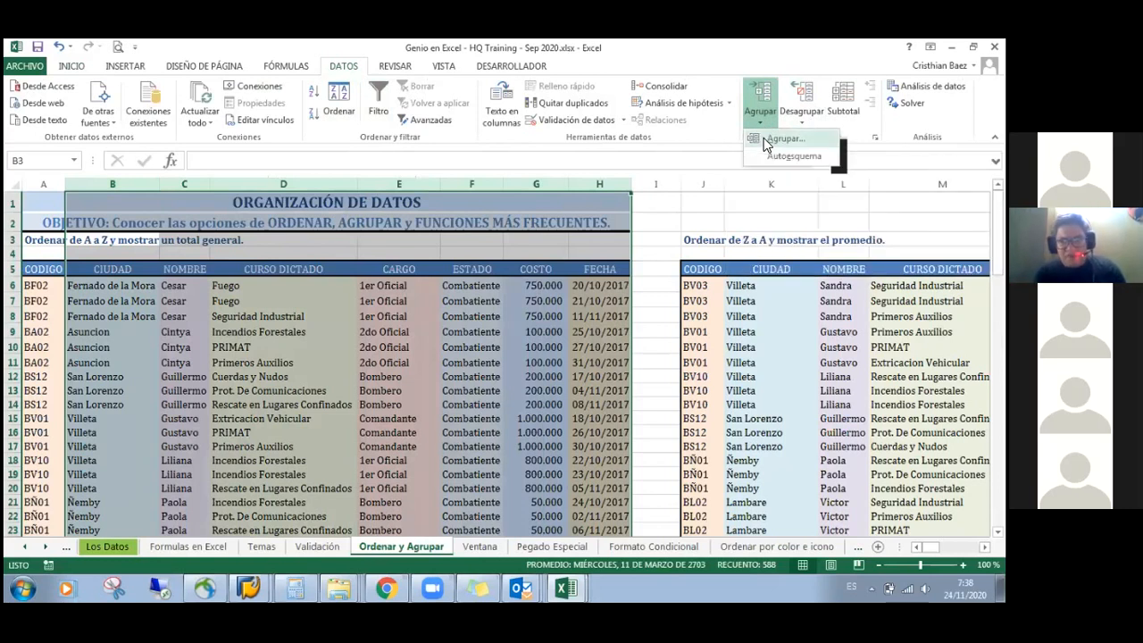
{"action": "left_click", "coordinate": [765, 145]}
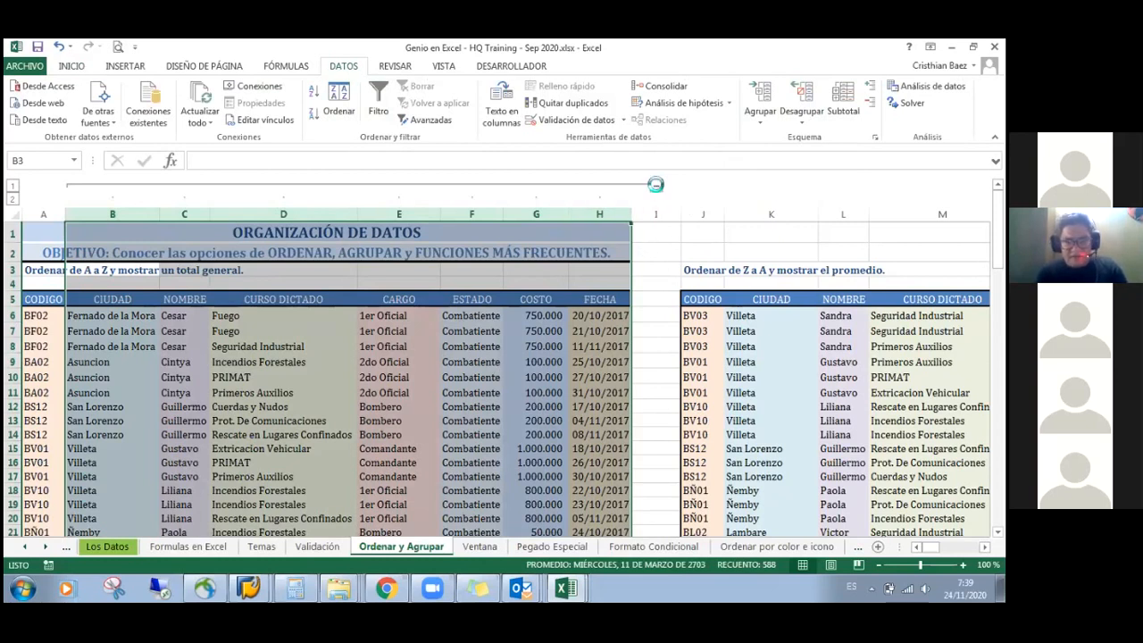
{"action": "left_click", "coordinate": [656, 189]}
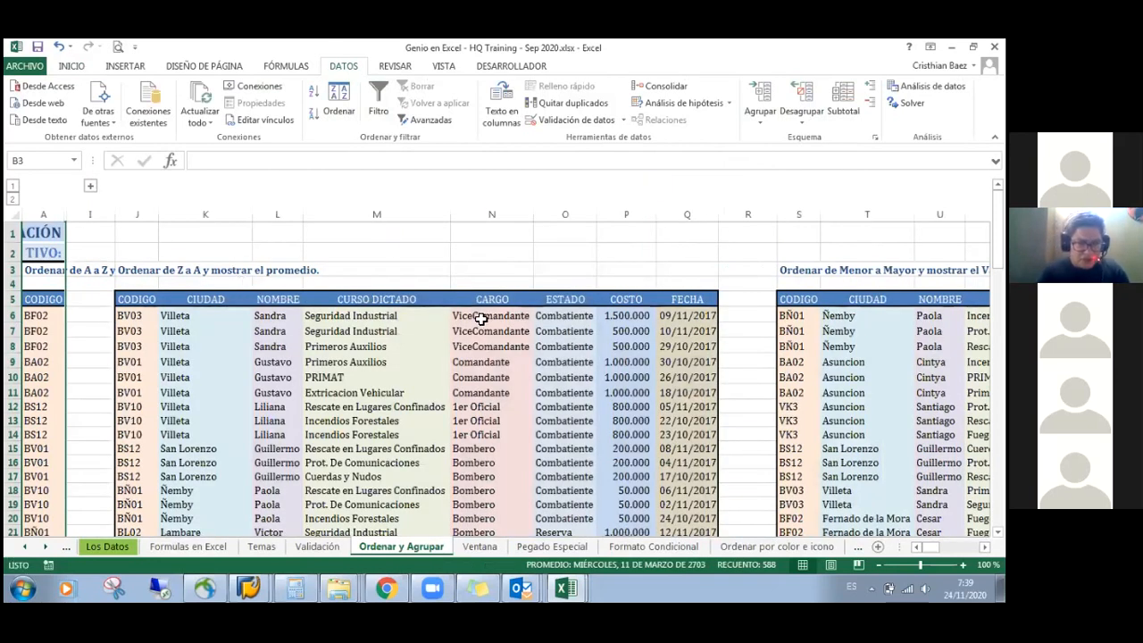
{"action": "left_click", "coordinate": [141, 256]}
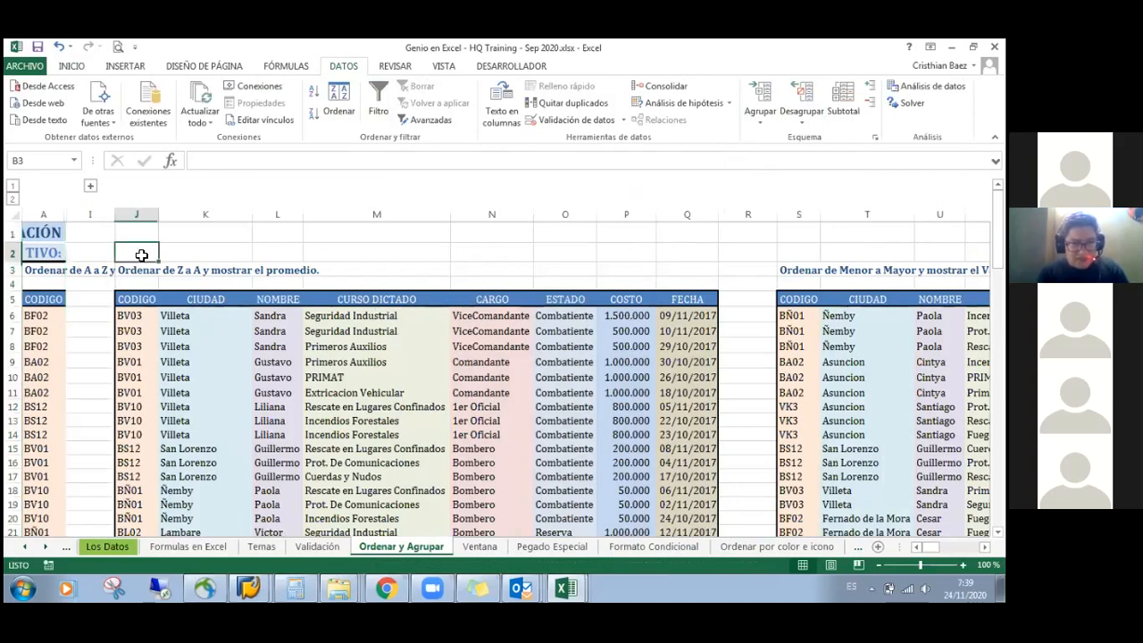
Group columns K to Q of the second table and collapse the group
{"action": "left_click_drag", "start_coordinate": [222, 211], "coordinate": [665, 224]}
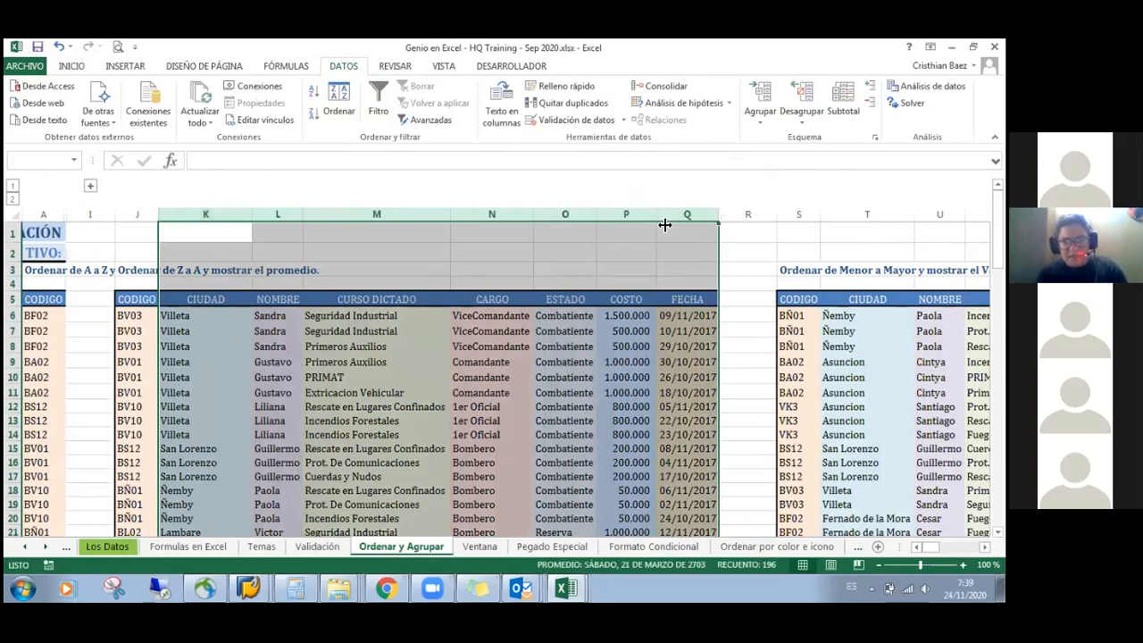
{"action": "left_click", "coordinate": [759, 122]}
{"action": "left_click", "coordinate": [781, 152]}
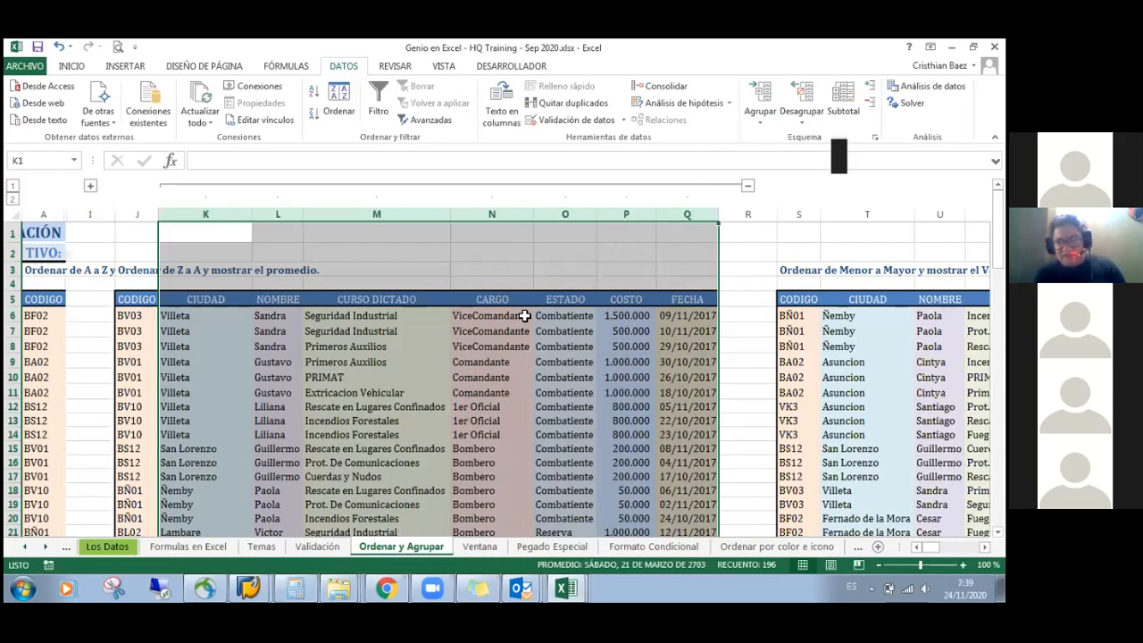
{"action": "left_click", "coordinate": [733, 298]}
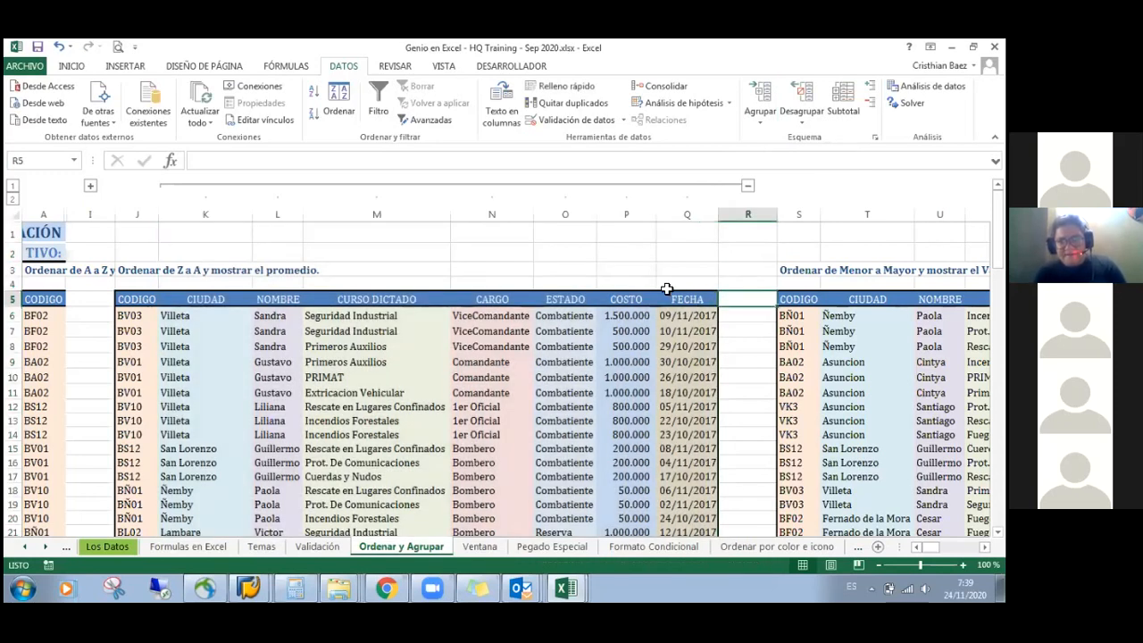
{"action": "left_click", "coordinate": [740, 362]}
{"action": "left_click", "coordinate": [741, 389]}
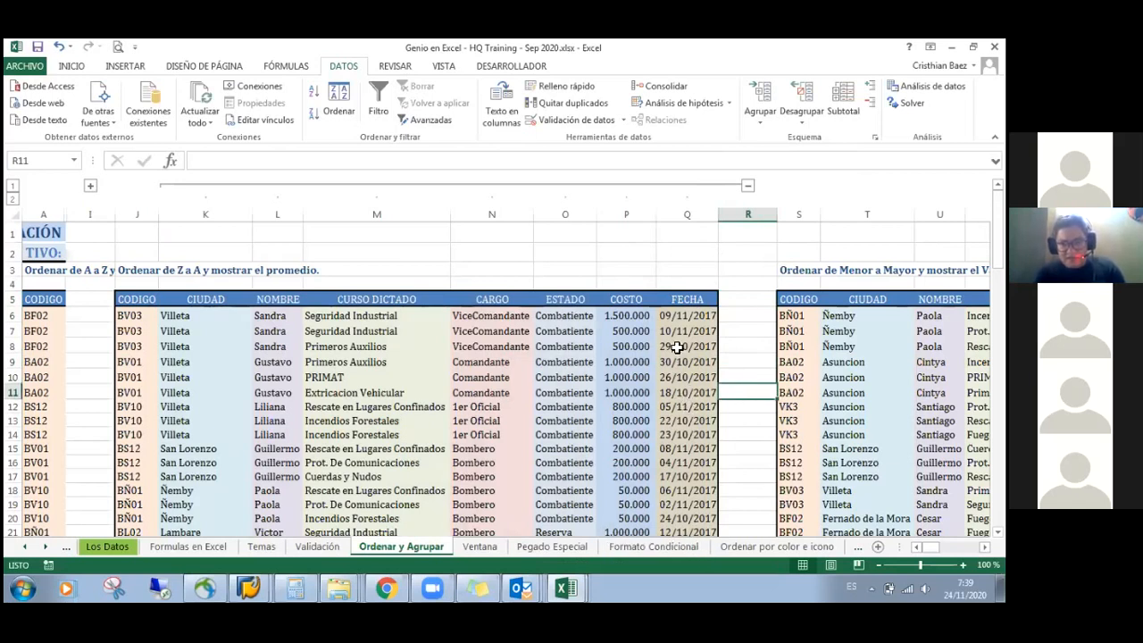
{"action": "left_click", "coordinate": [747, 185]}
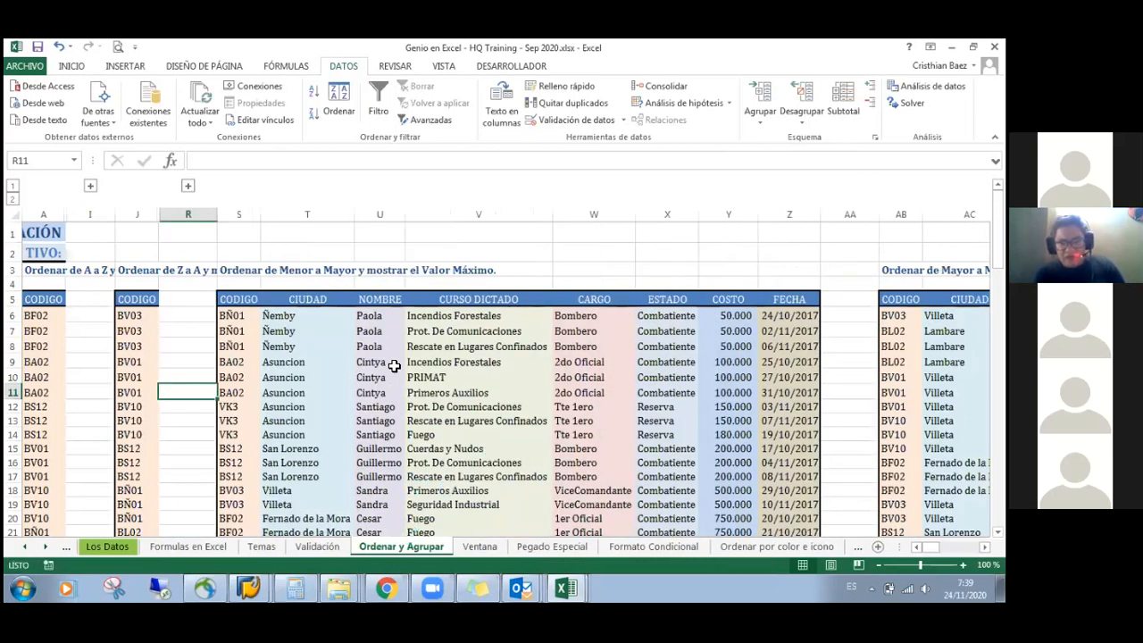
Group columns T to Z of the third table, leaving its CODIGO column outside the group
{"action": "left_click", "coordinate": [308, 214]}
{"action": "left_click_drag", "start_coordinate": [560, 230], "coordinate": [778, 214]}
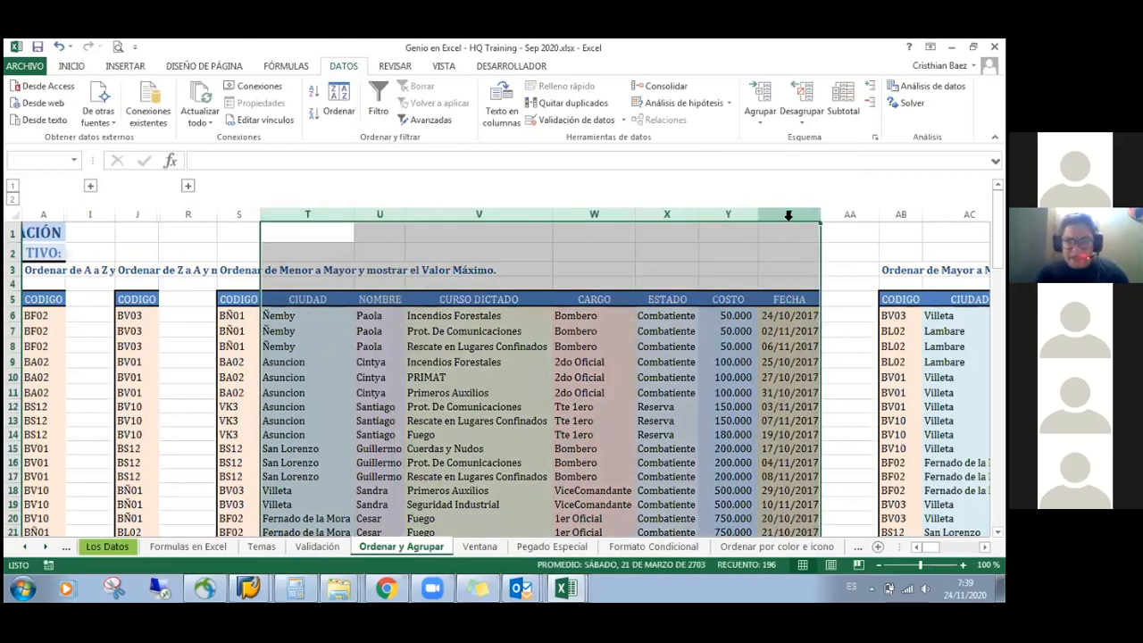
{"action": "left_click", "coordinate": [761, 116]}
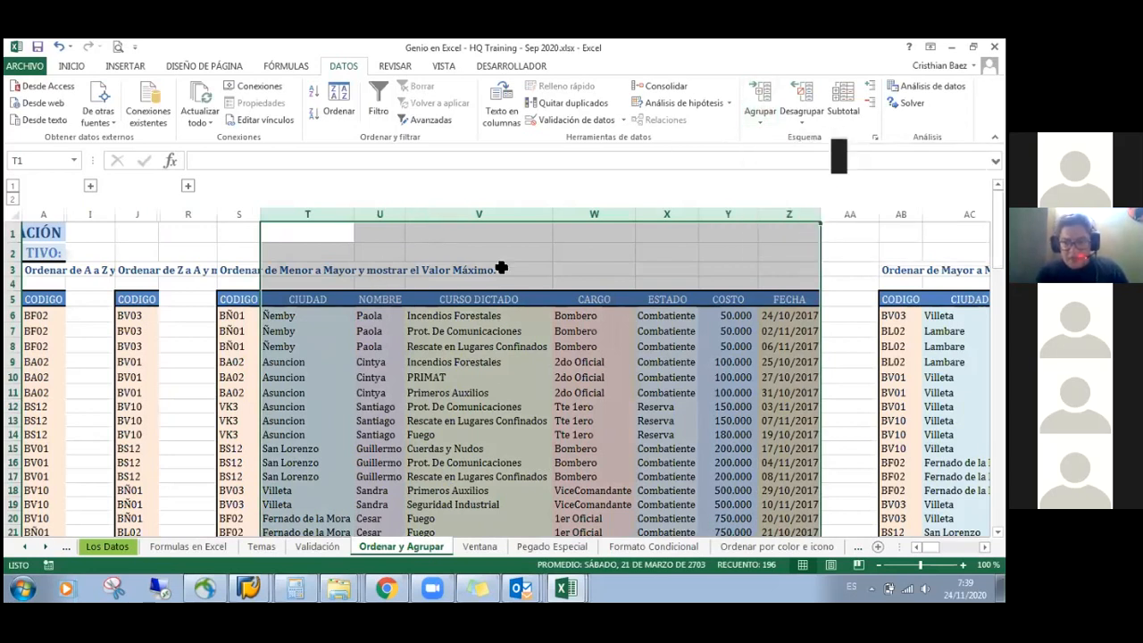
{"action": "left_click", "coordinate": [983, 546]}
{"action": "left_click", "coordinate": [984, 547]}
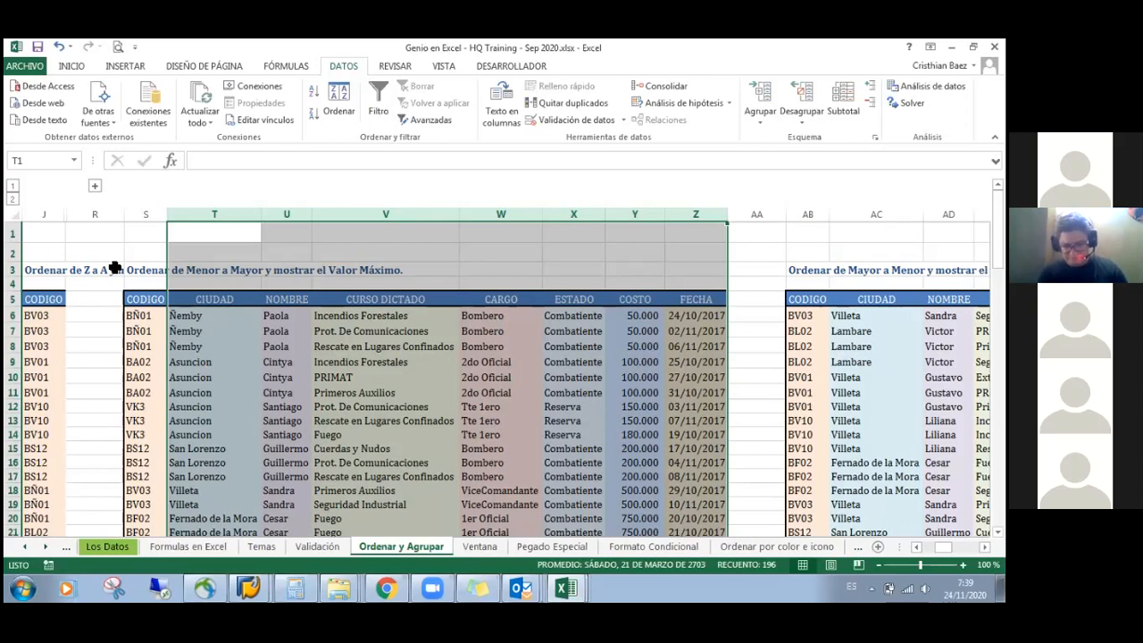
{"action": "left_click", "coordinate": [761, 118]}
{"action": "left_click", "coordinate": [783, 140]}
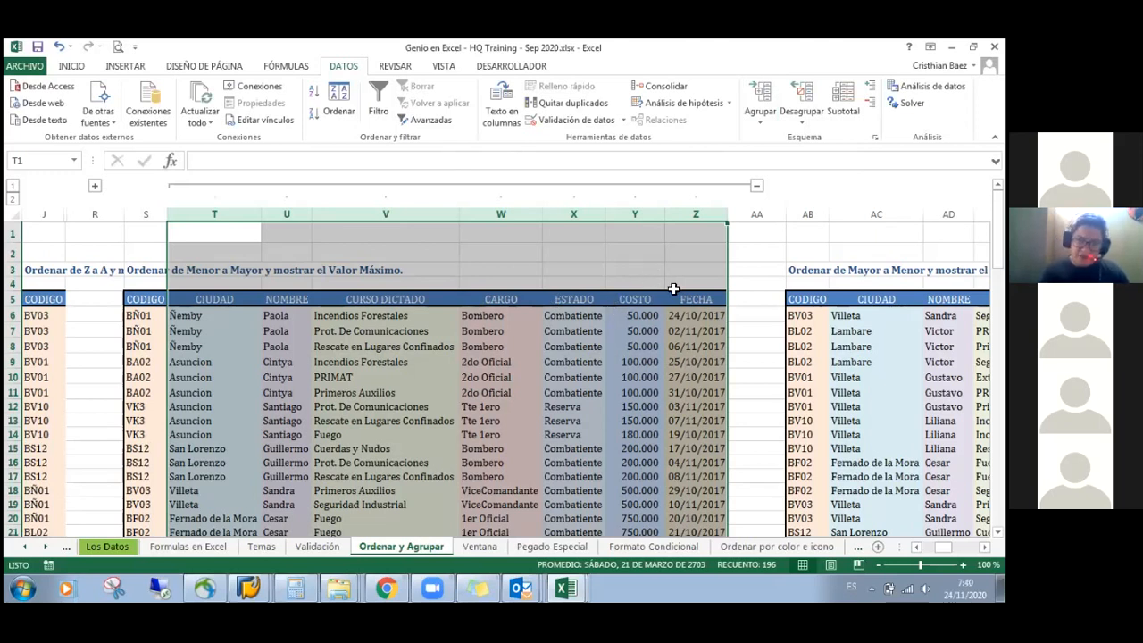
{"action": "left_click", "coordinate": [664, 260]}
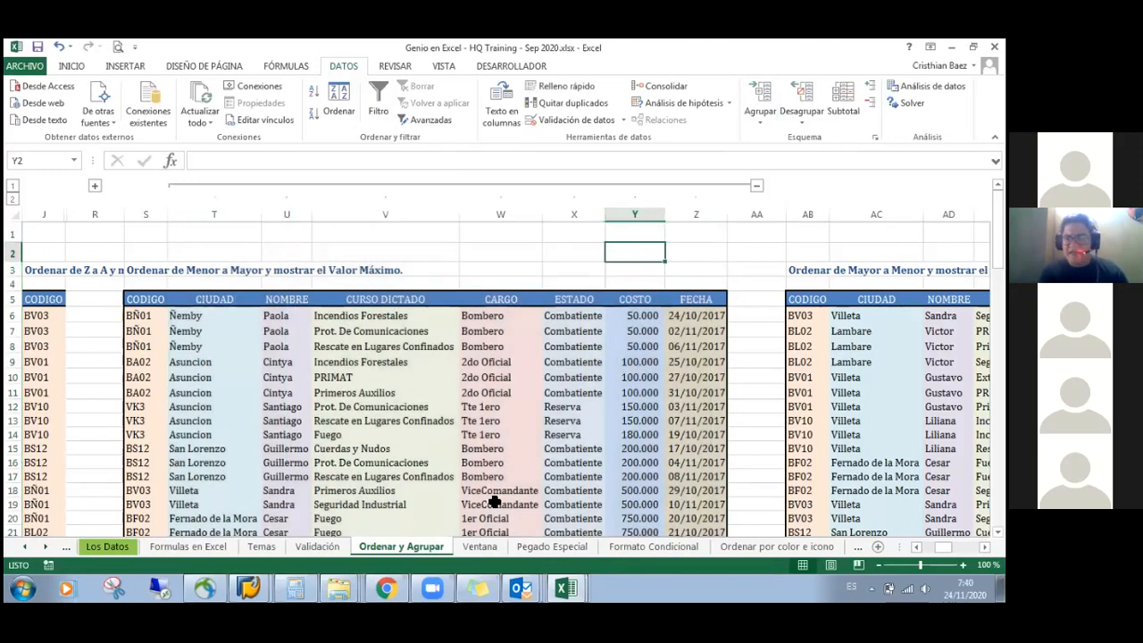
Start an AutoSum formula in cell A4, above the first table's CODIGO header
{"action": "scroll", "coordinate": [77, 268], "scroll_direction": "left", "scroll_amount": 2}
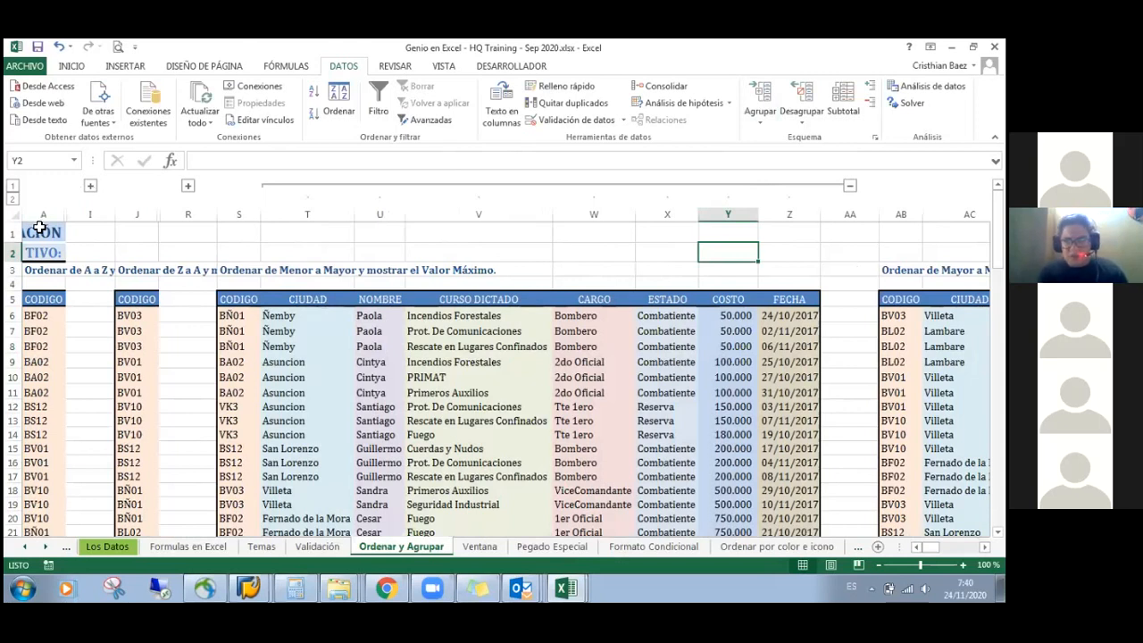
{"action": "left_click", "coordinate": [36, 286]}
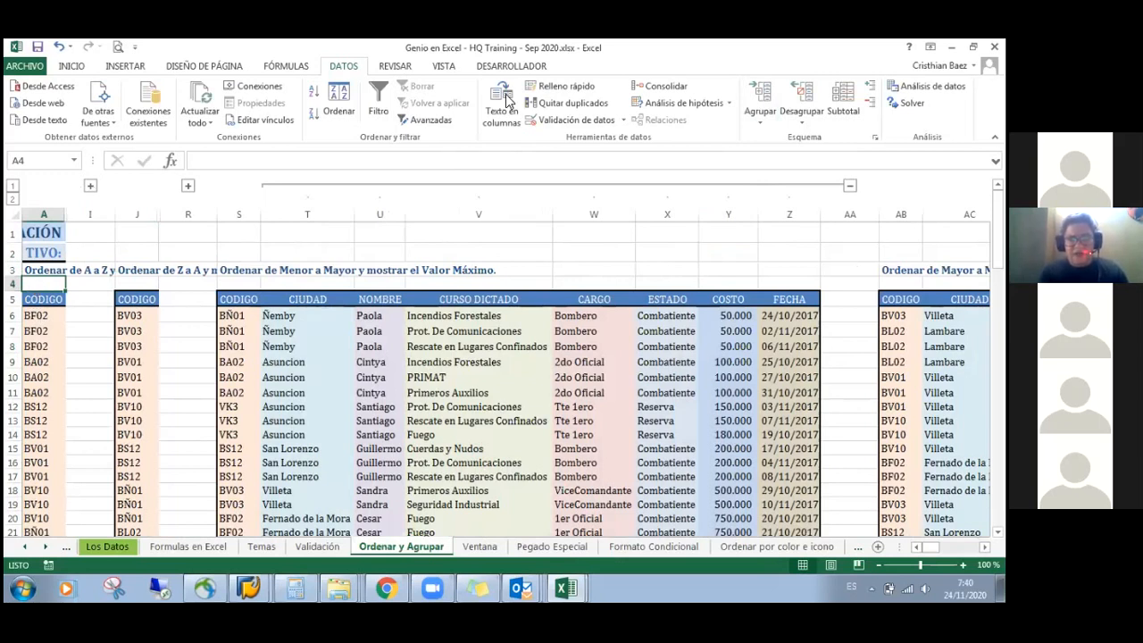
{"action": "left_click", "coordinate": [284, 70]}
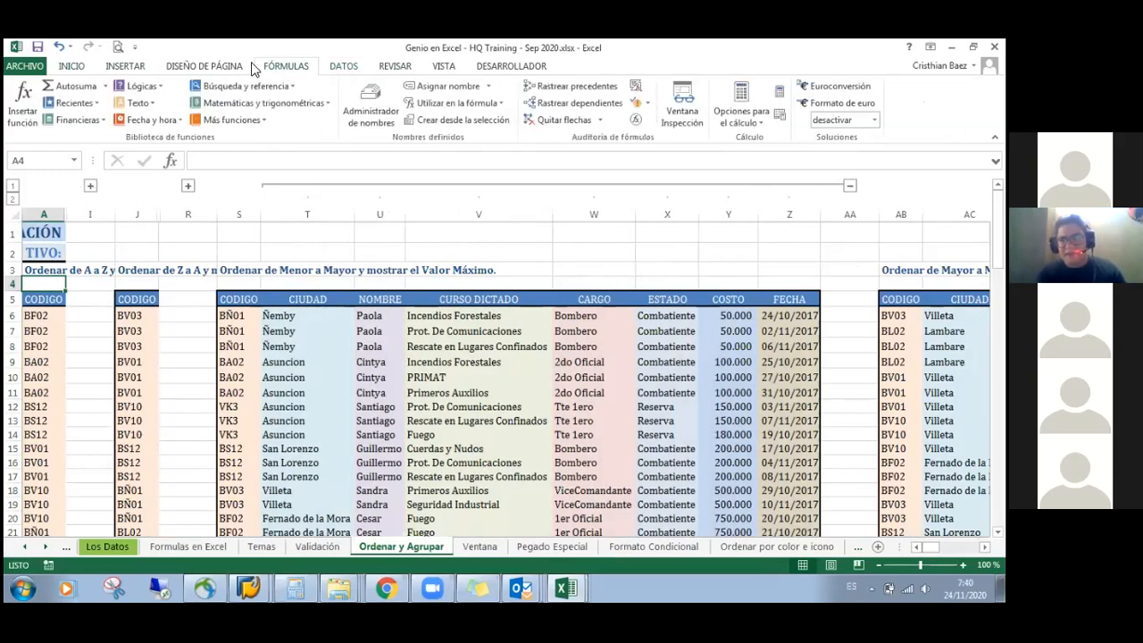
{"action": "left_click", "coordinate": [61, 89]}
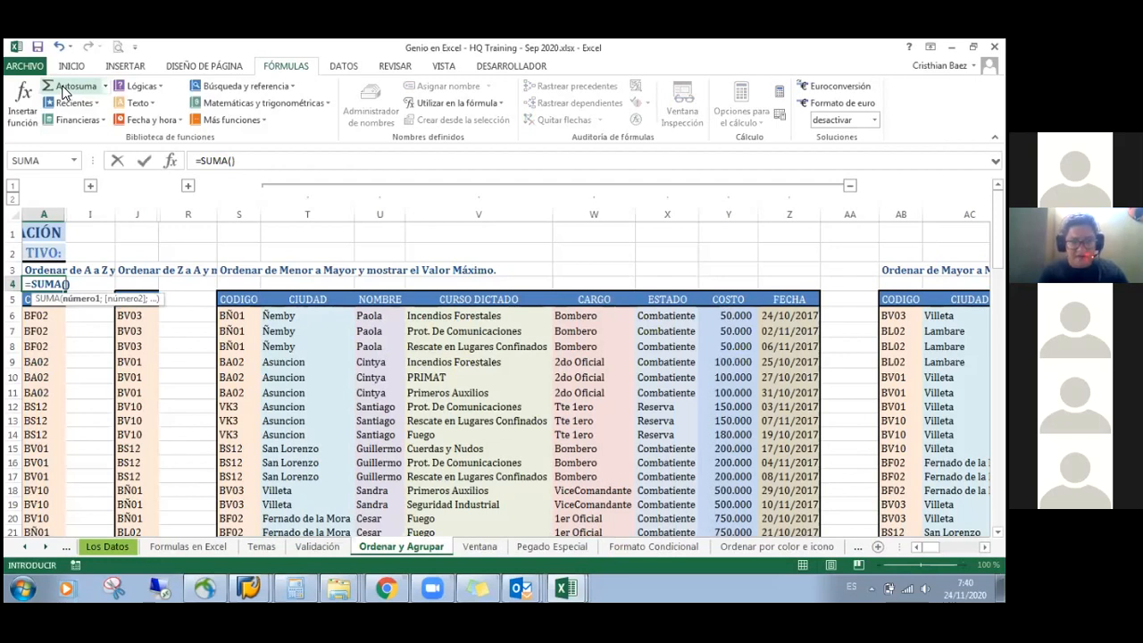
{"action": "type", "text": "J6"}
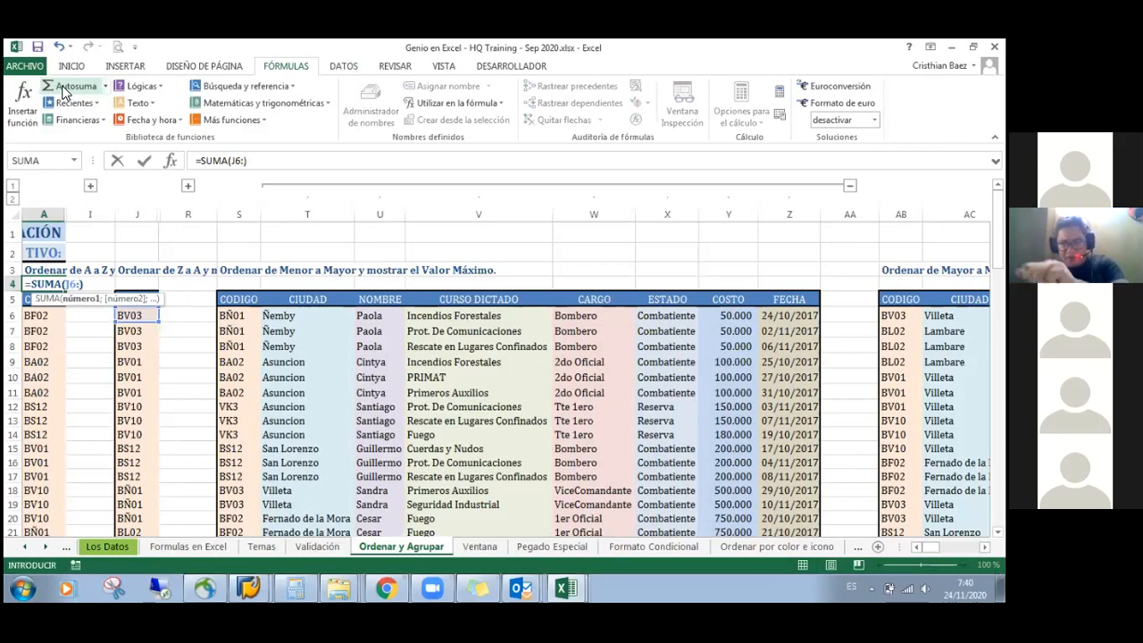
{"action": "type", "text": ":"}
{"action": "scroll", "coordinate": [98, 325], "scroll_direction": "down", "scroll_amount": 2}
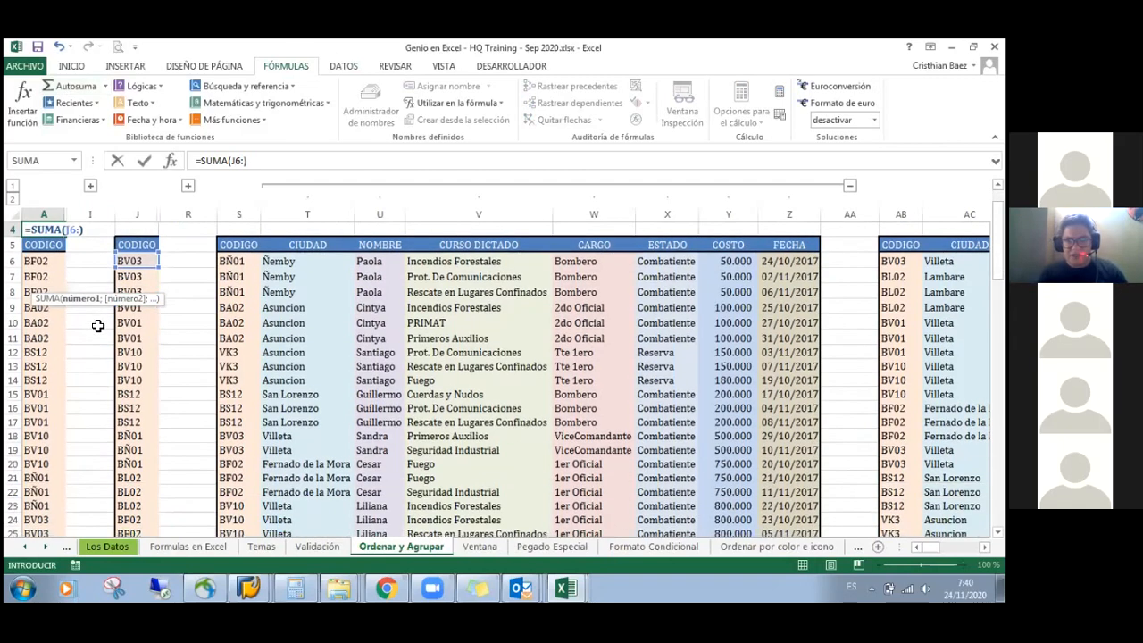
{"action": "scroll", "coordinate": [99, 326], "scroll_direction": "down", "scroll_amount": 3}
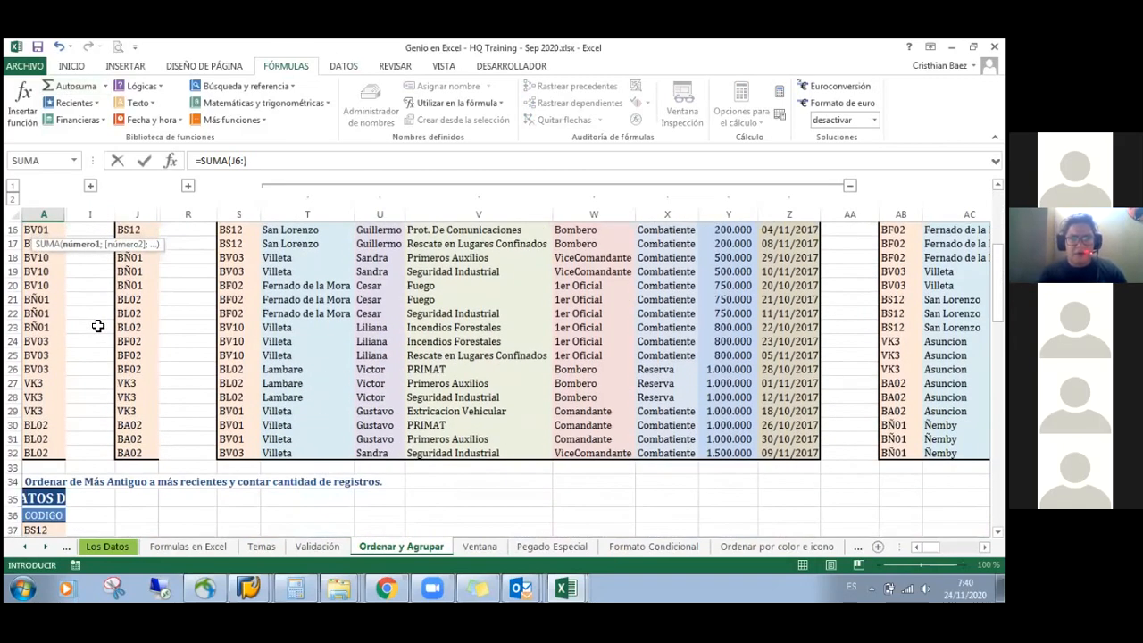
{"action": "scroll", "coordinate": [99, 326], "scroll_direction": "up", "scroll_amount": 5}
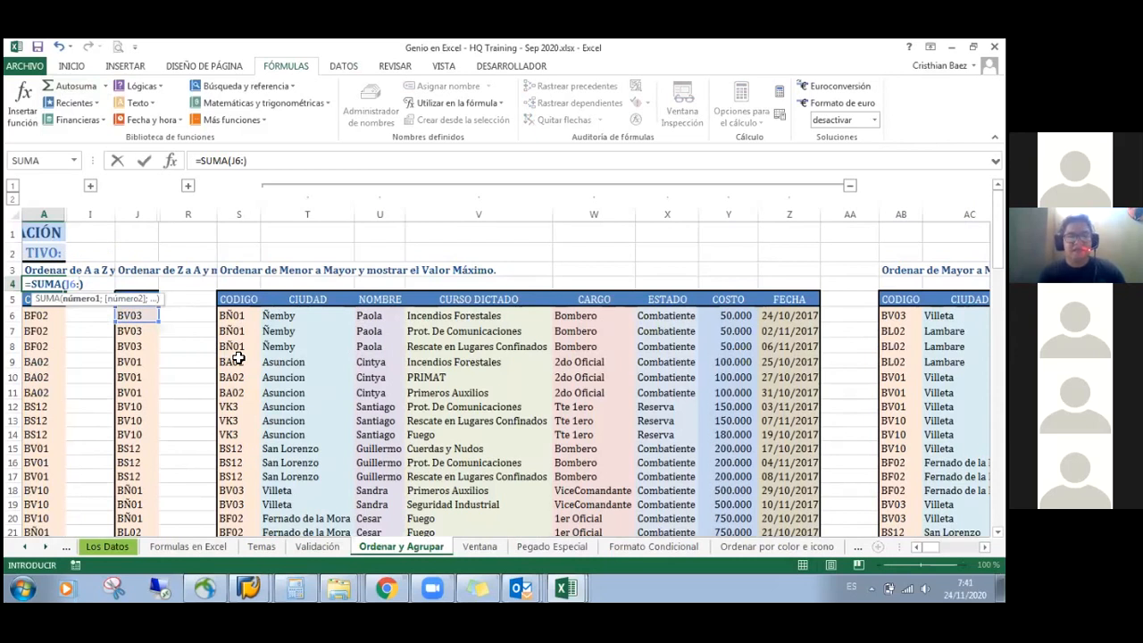
{"action": "key", "text": "BackSpace"}
{"action": "key", "text": "BackSpace"}
{"action": "key", "text": "BackSpace"}
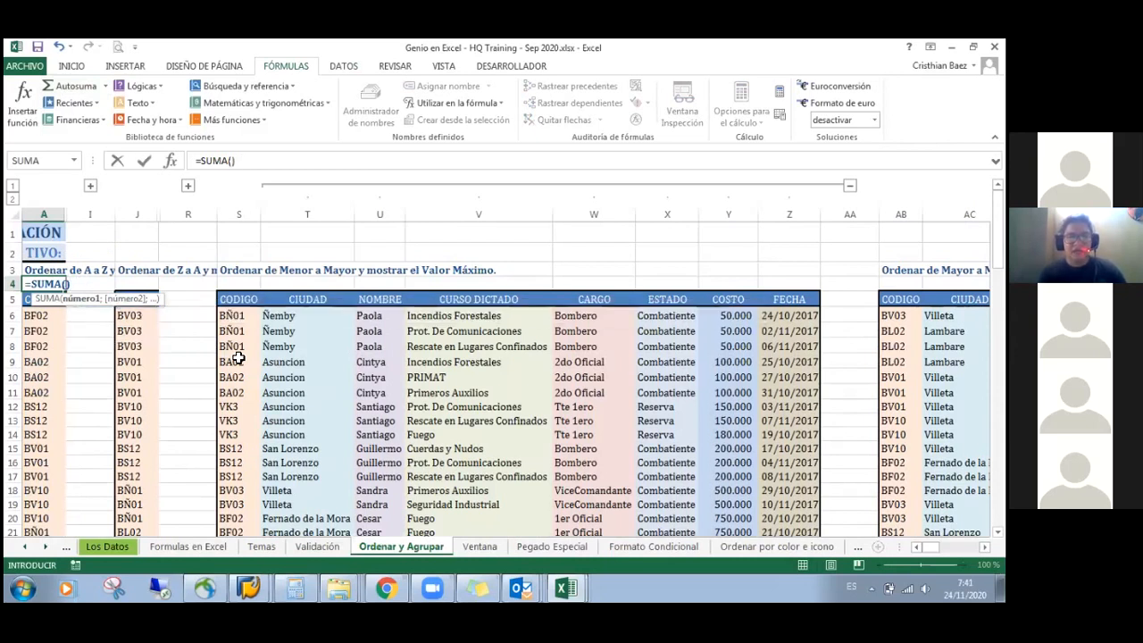
Complete the SUMA formula in A4 with the range G6:G32 to total the first table's costs
{"action": "type", "text": "G"}
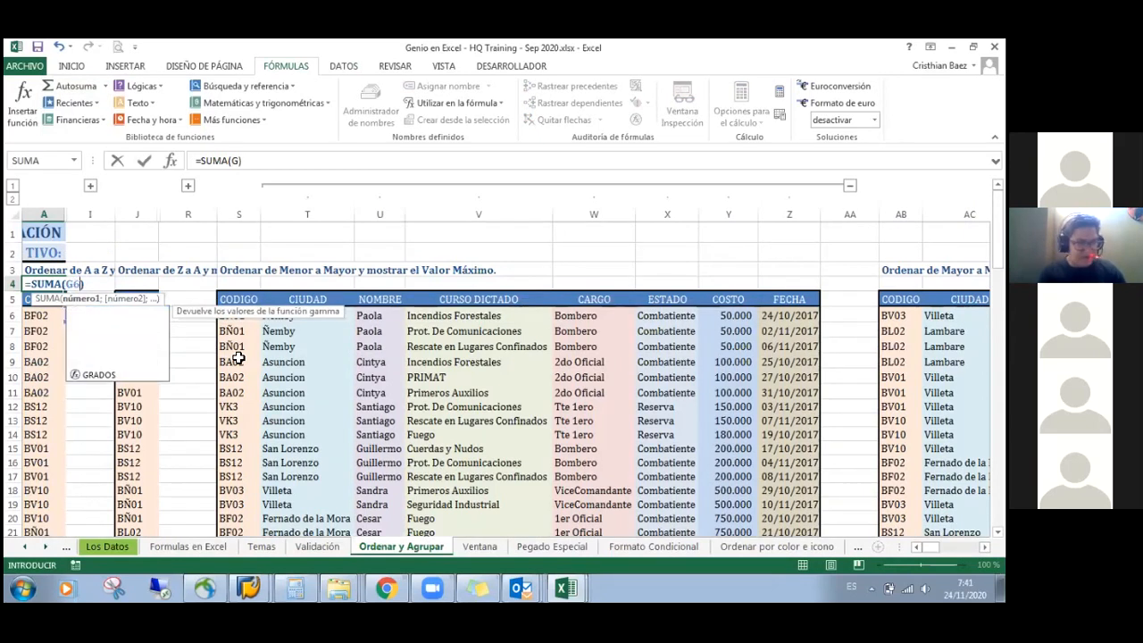
{"action": "type", "text": "6:"}
{"action": "scroll", "coordinate": [232, 366], "scroll_direction": "down", "scroll_amount": 5}
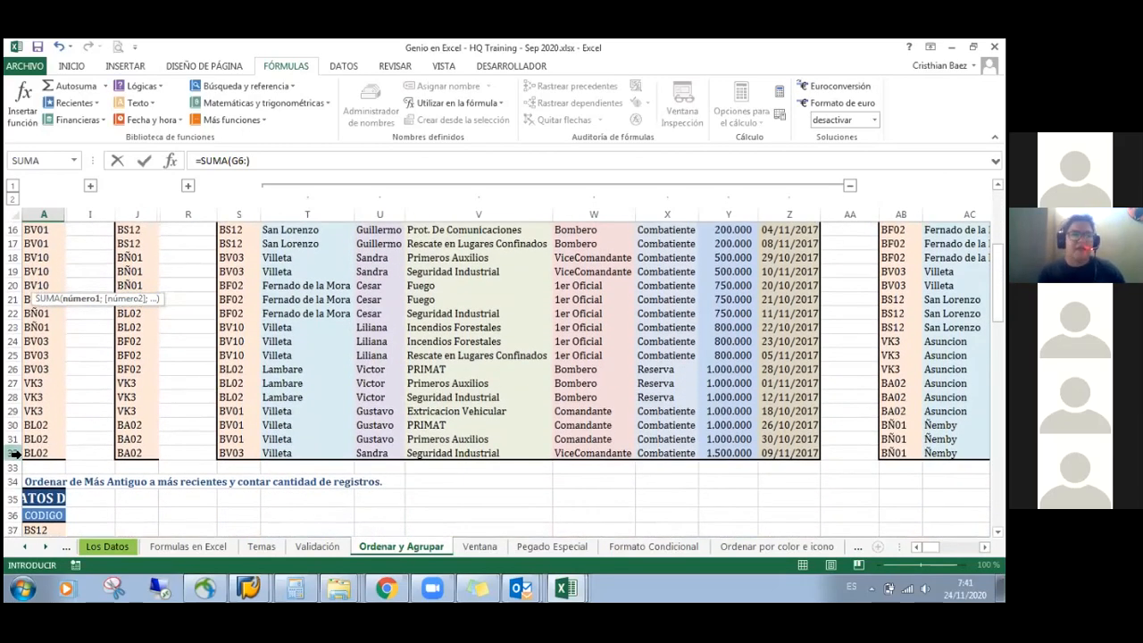
{"action": "scroll", "coordinate": [173, 375], "scroll_direction": "up", "scroll_amount": 5}
{"action": "type", "text": ":G32"}
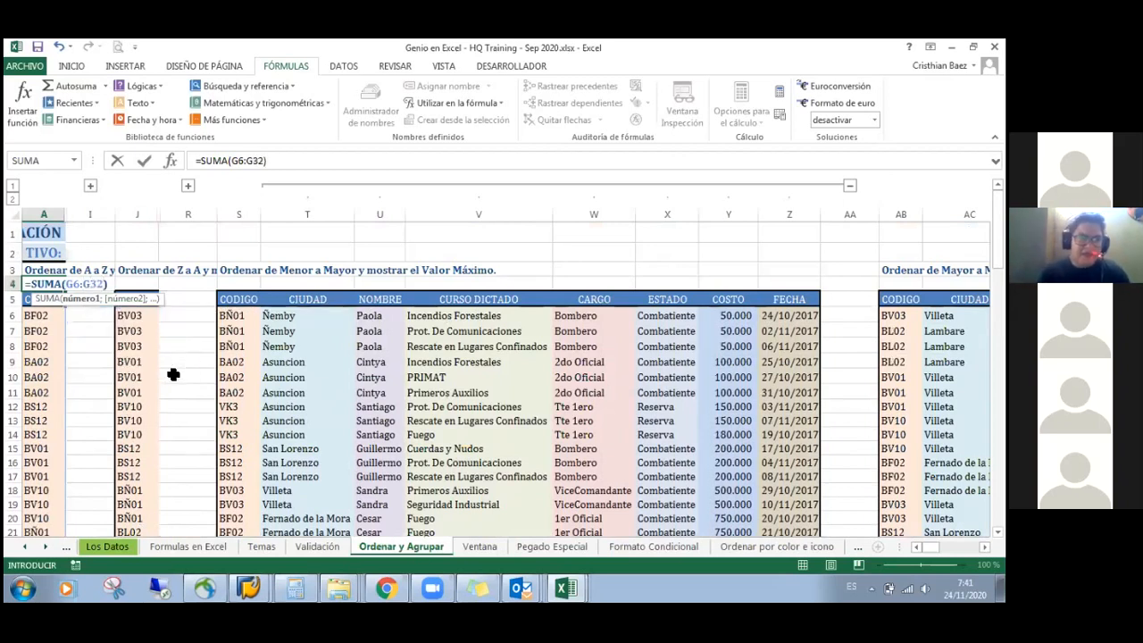
{"action": "type", "text": ")"}
{"action": "key", "text": "Return"}
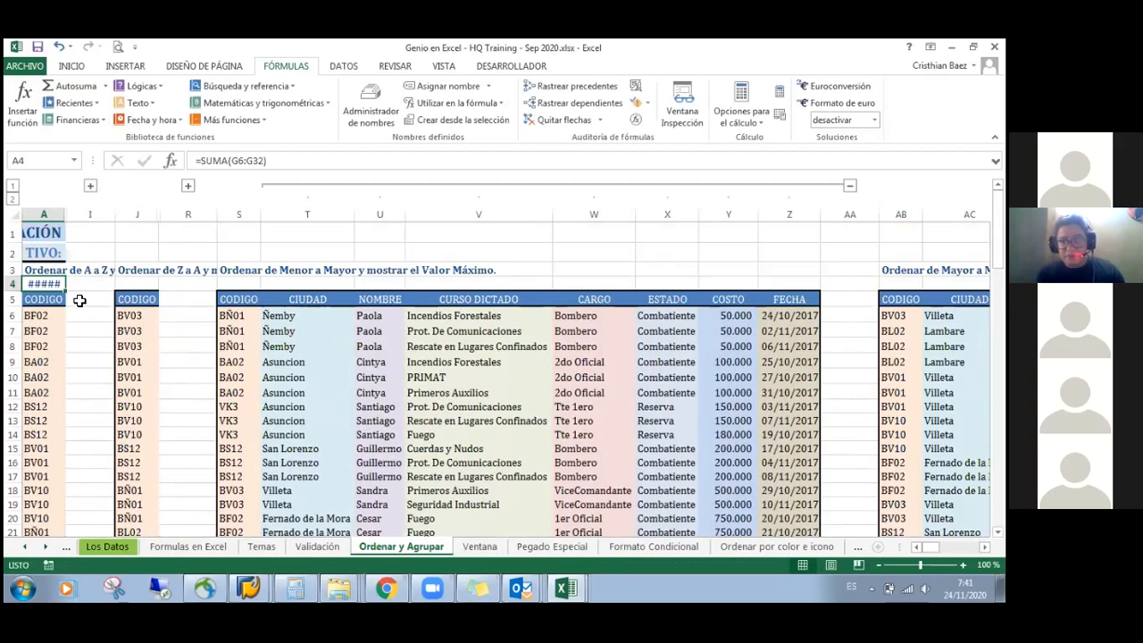
{"action": "key", "text": "ctrl+End"}
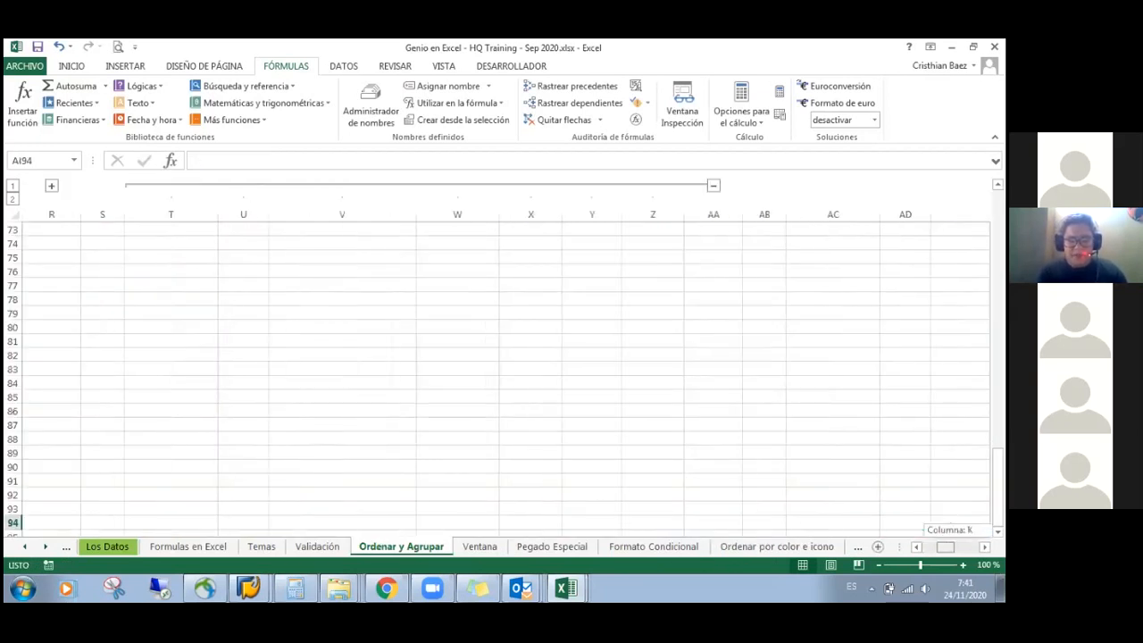
{"action": "scroll", "coordinate": [272, 419], "scroll_direction": "left", "scroll_amount": 10}
{"action": "scroll", "coordinate": [271, 418], "scroll_direction": "up", "scroll_amount": 20}
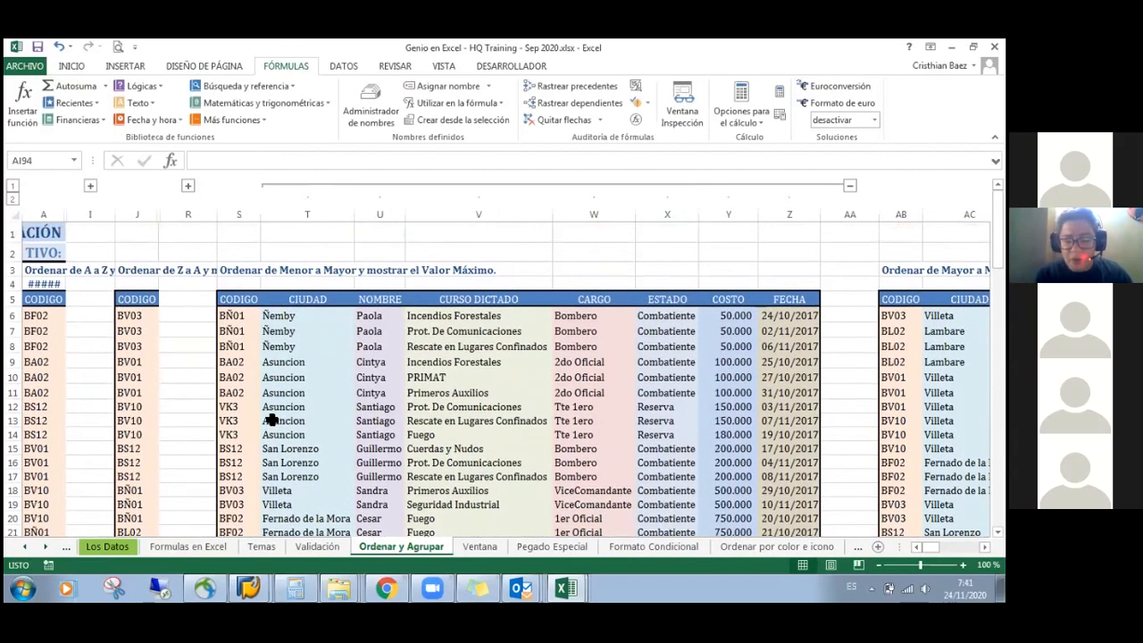
Widen column A enough to display the full total in A4
{"action": "left_click", "coordinate": [54, 283]}
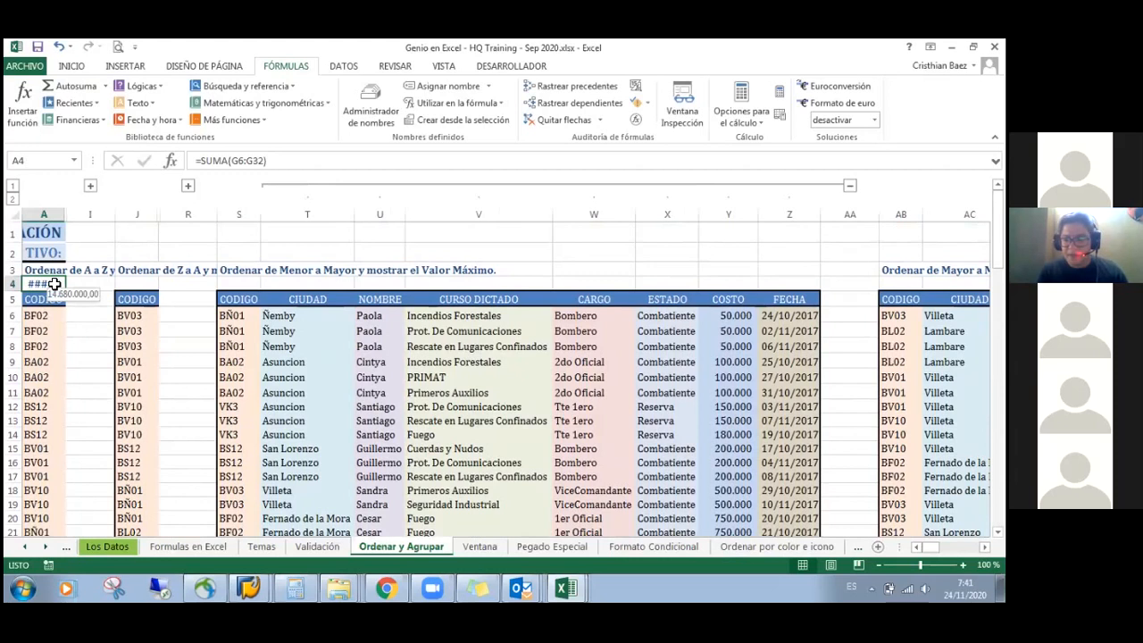
{"action": "left_click", "coordinate": [84, 312]}
{"action": "left_click", "coordinate": [43, 284]}
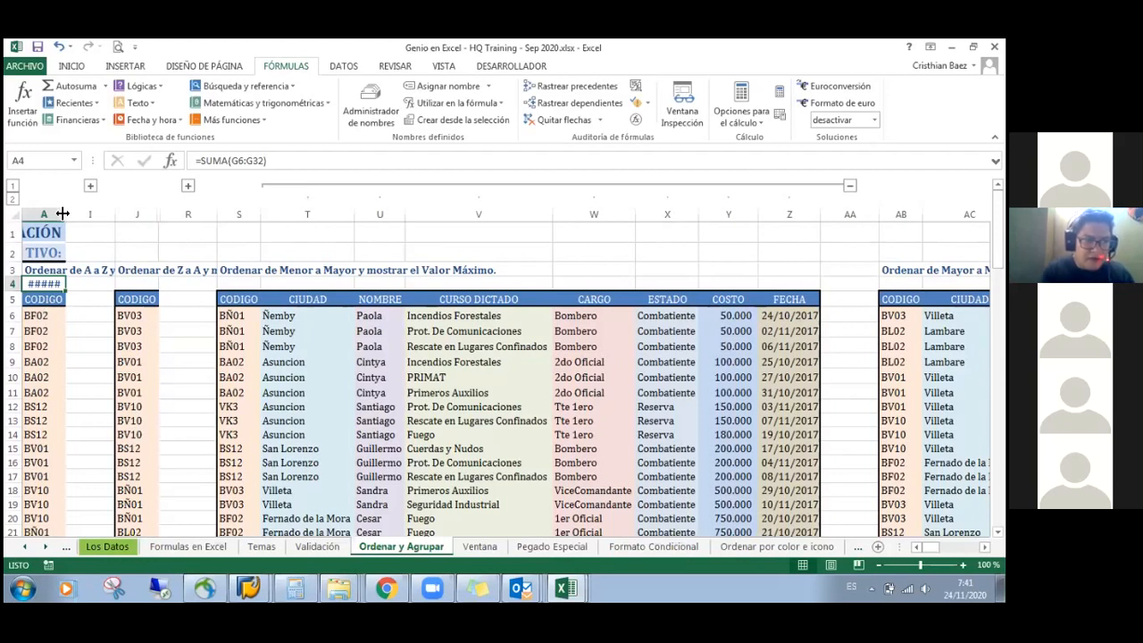
{"action": "left_click_drag", "start_coordinate": [63, 213], "coordinate": [87, 213]}
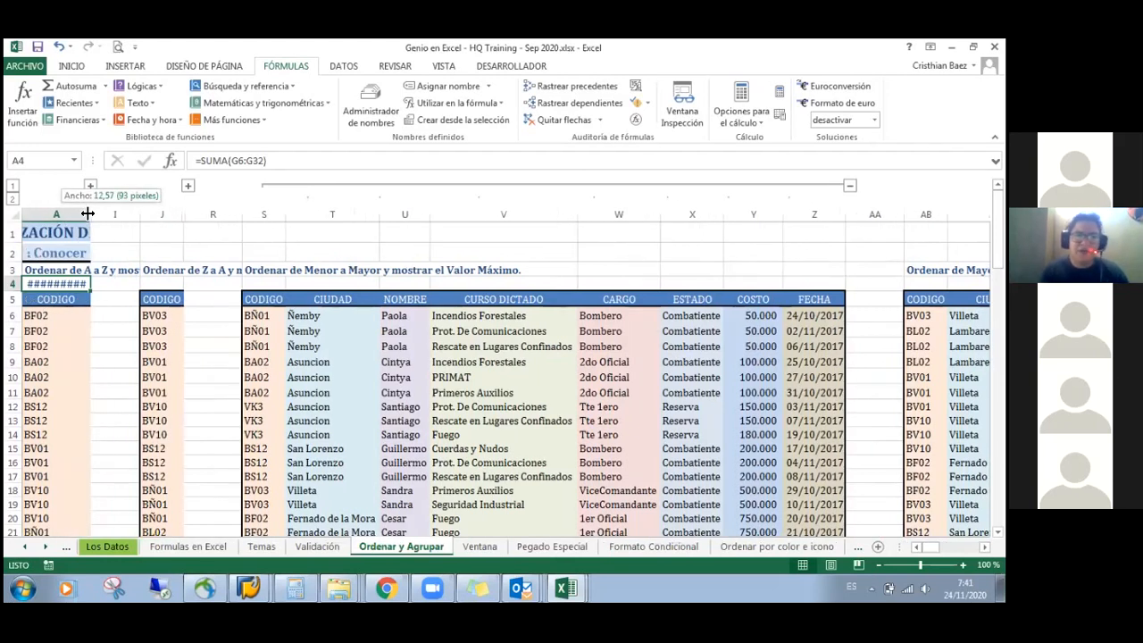
{"action": "double_click", "coordinate": [88, 214]}
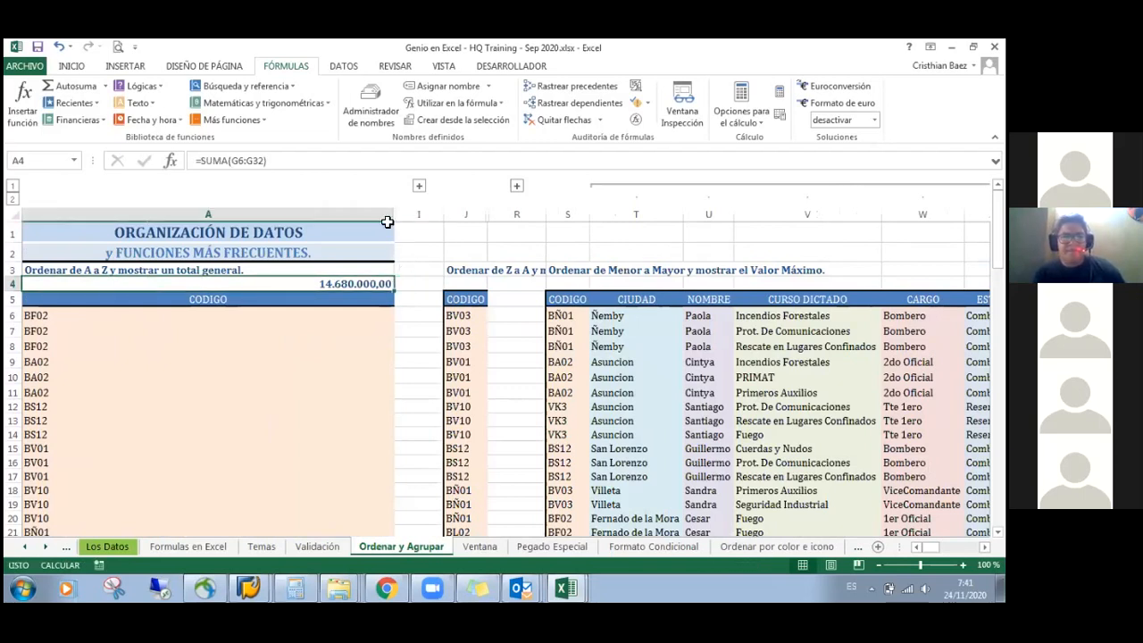
{"action": "left_click_drag", "start_coordinate": [387, 222], "coordinate": [266, 223]}
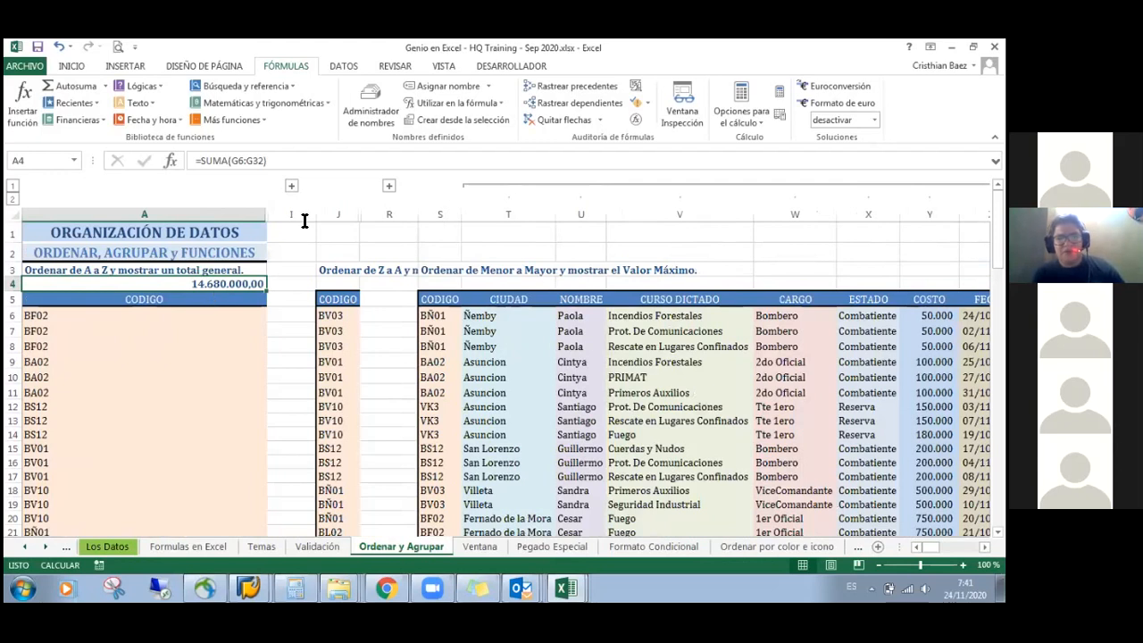
Remove the two decimal places from the total in A4
{"action": "left_click", "coordinate": [75, 68]}
{"action": "left_click", "coordinate": [517, 115]}
{"action": "left_click", "coordinate": [517, 115]}
{"action": "left_click", "coordinate": [179, 334]}
{"action": "left_click", "coordinate": [183, 285]}
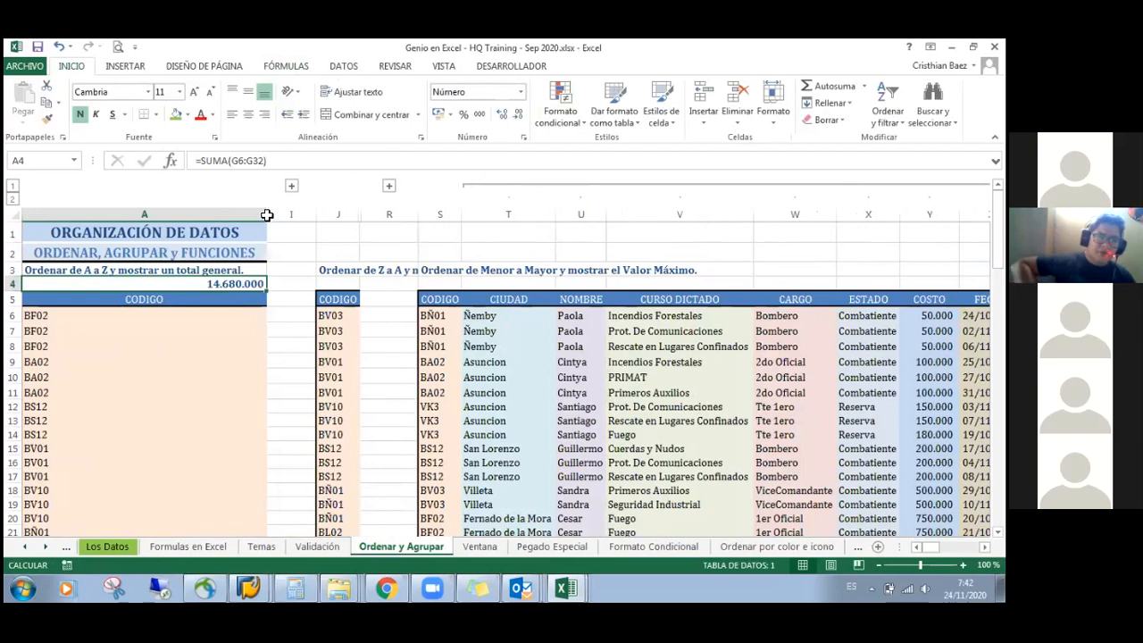
Narrow column A so that it just fits the total without decimals
{"action": "left_click", "coordinate": [271, 270]}
{"action": "left_click_drag", "start_coordinate": [243, 219], "coordinate": [107, 221]}
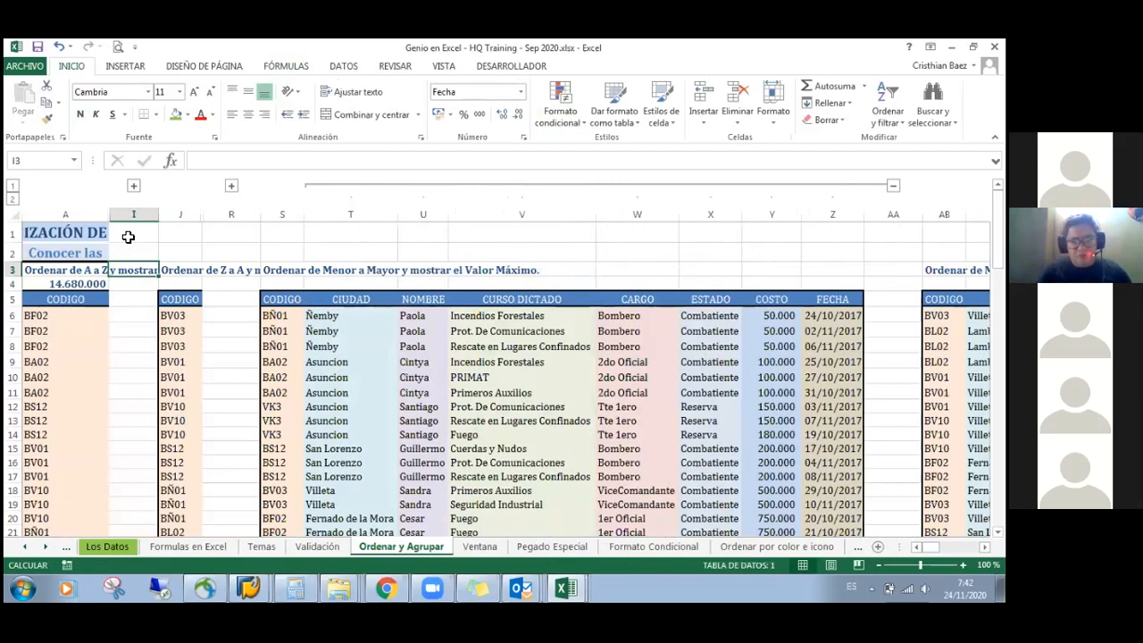
{"action": "left_click", "coordinate": [137, 314]}
{"action": "left_click_drag", "start_coordinate": [107, 213], "coordinate": [101, 213]}
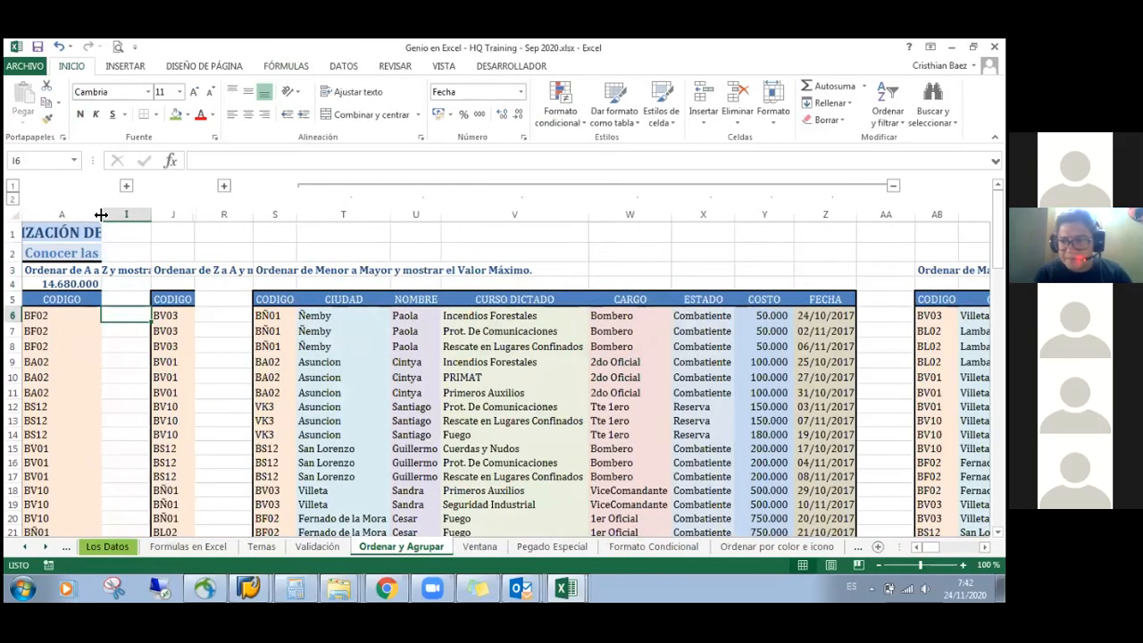
Enter a PROMEDIO formula over P6:P32 in J4, above the second table, and widen column J to fit the result
{"action": "left_click", "coordinate": [174, 283]}
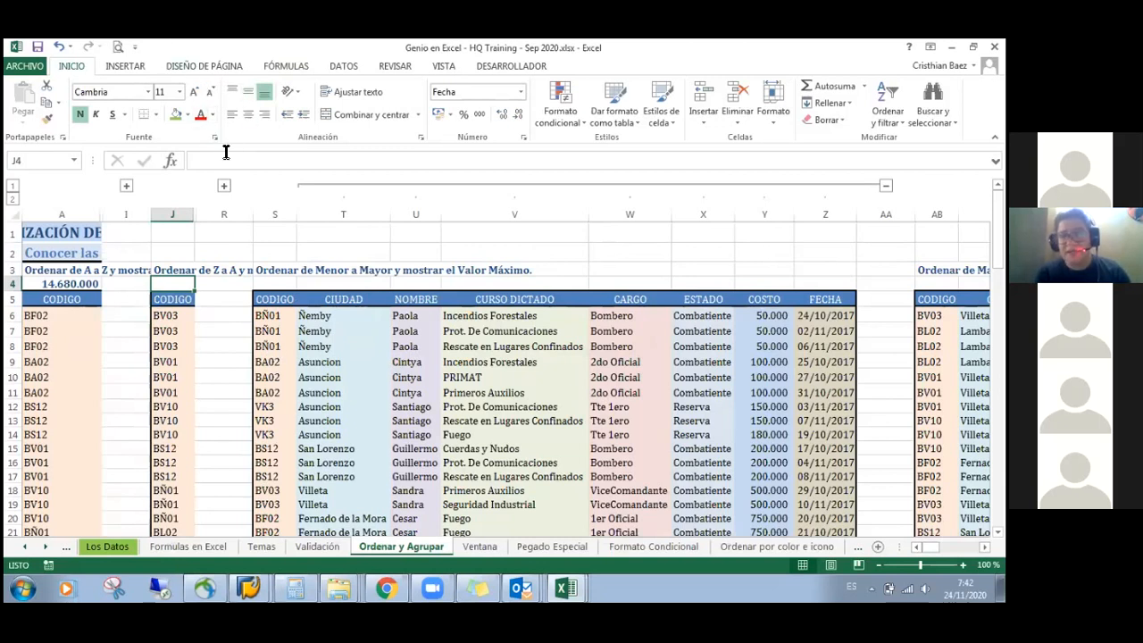
{"action": "left_click", "coordinate": [300, 71]}
{"action": "left_click", "coordinate": [104, 86]}
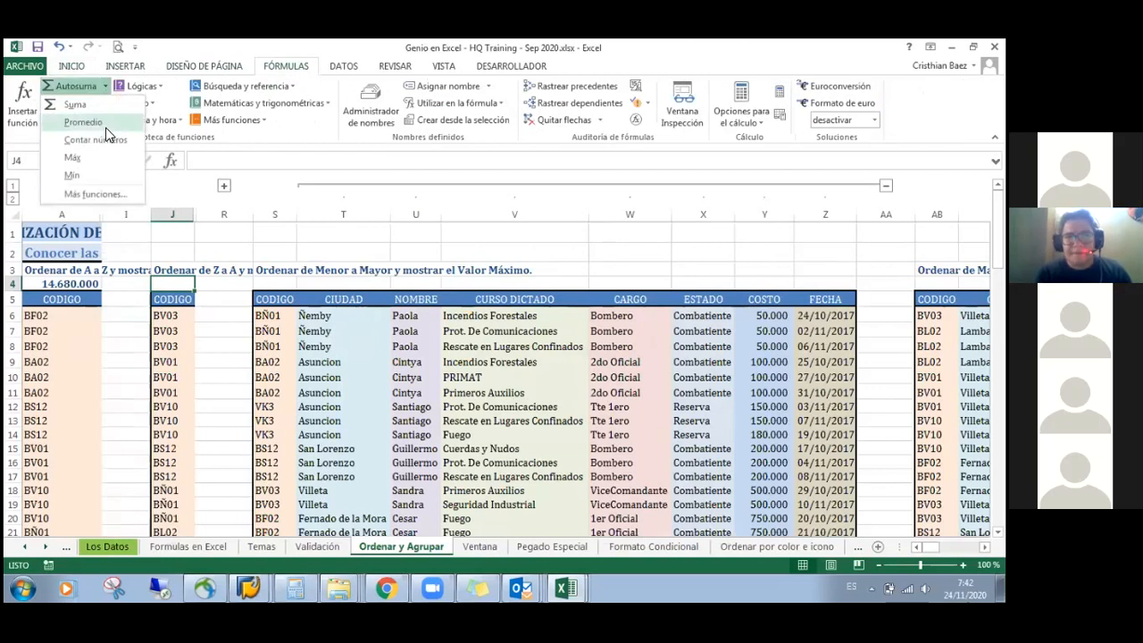
{"action": "left_click", "coordinate": [105, 125]}
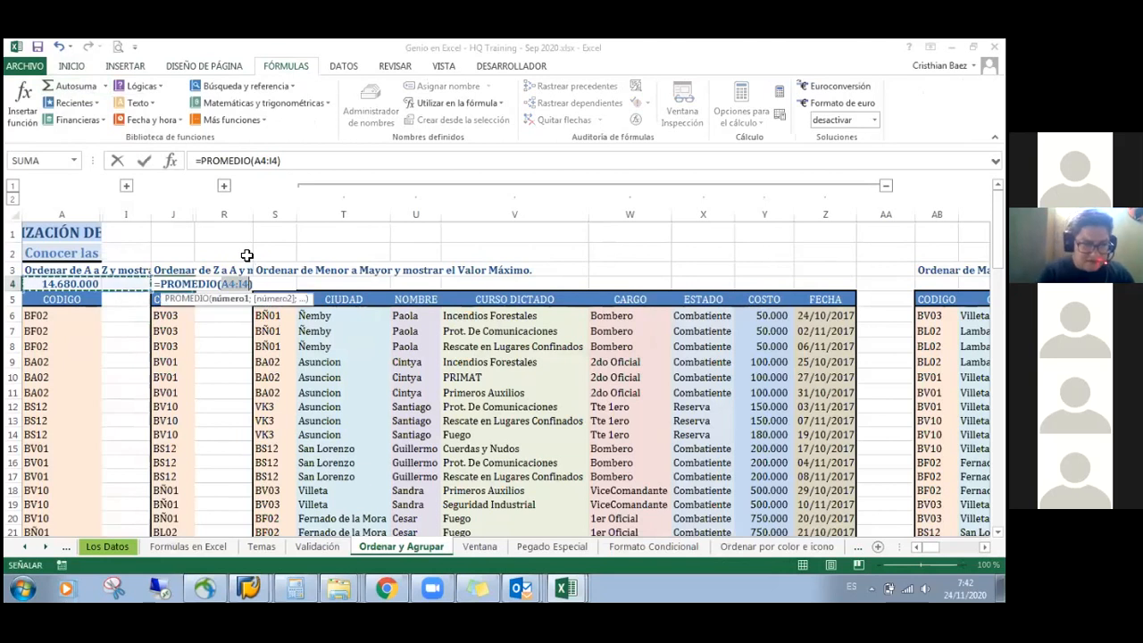
{"action": "key", "text": "BackSpace"}
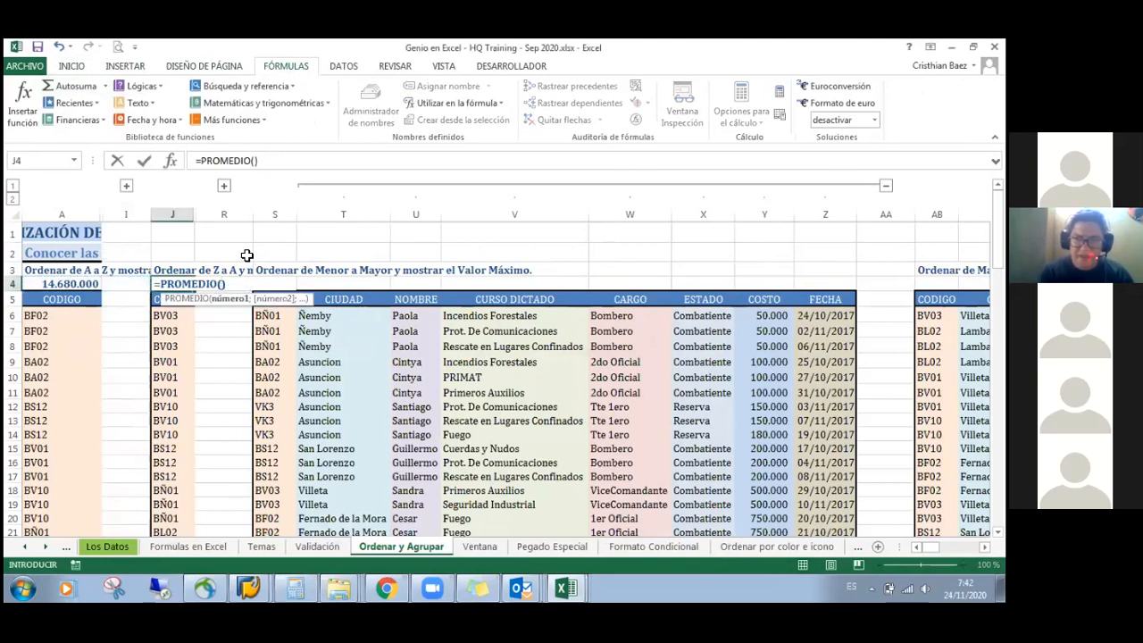
{"action": "type", "text": "P"}
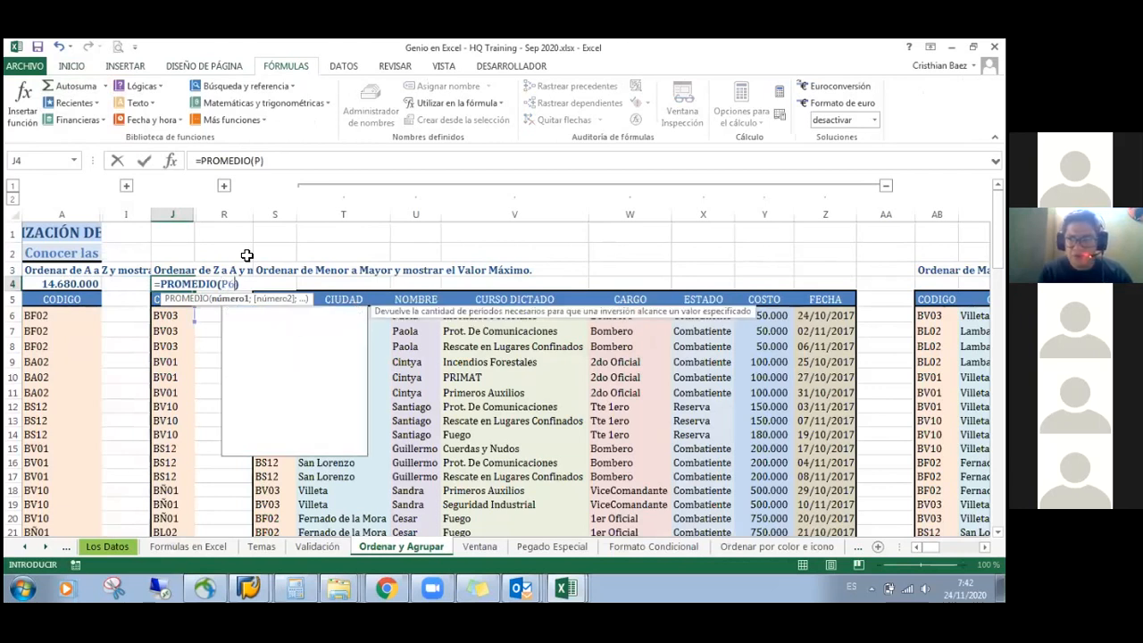
{"action": "type", "text": "6:"}
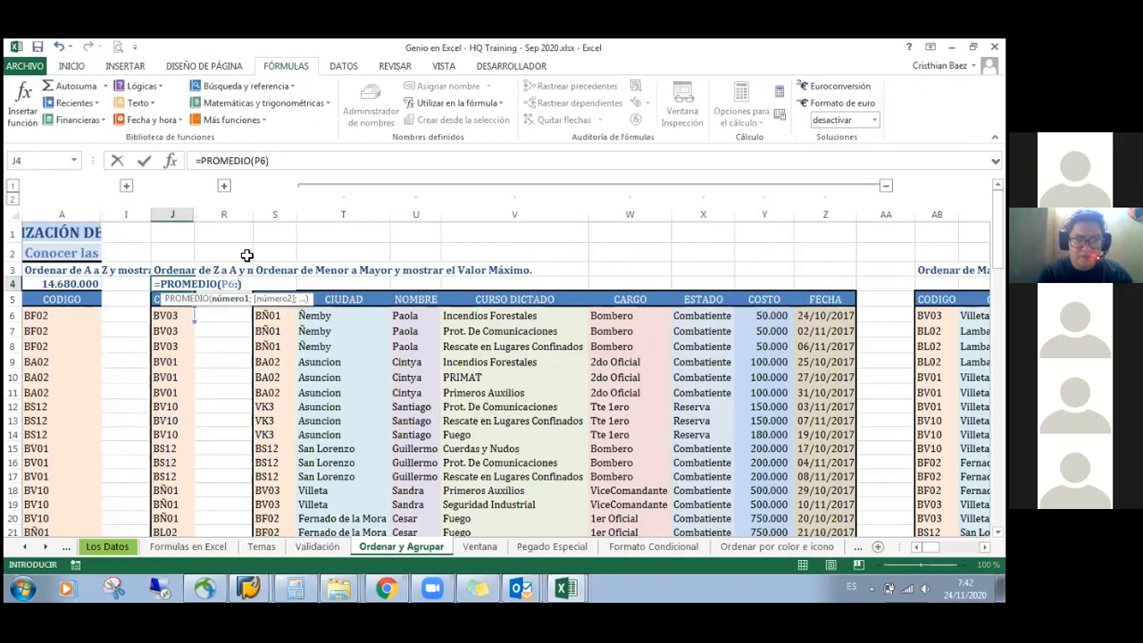
{"action": "type", "text": "P32)"}
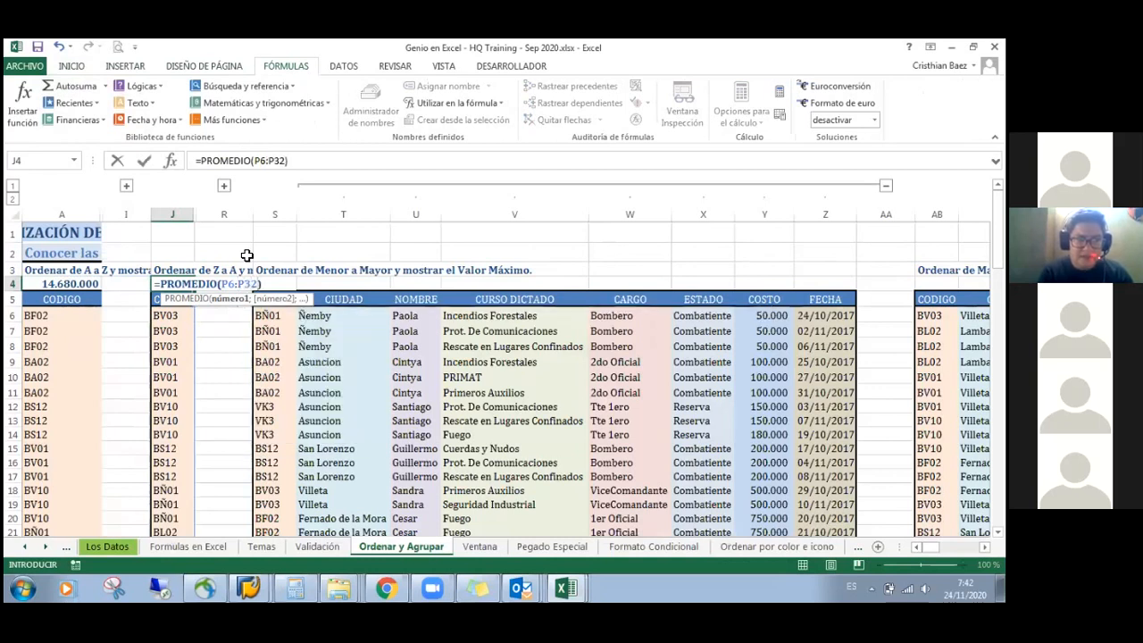
{"action": "key", "text": "Return"}
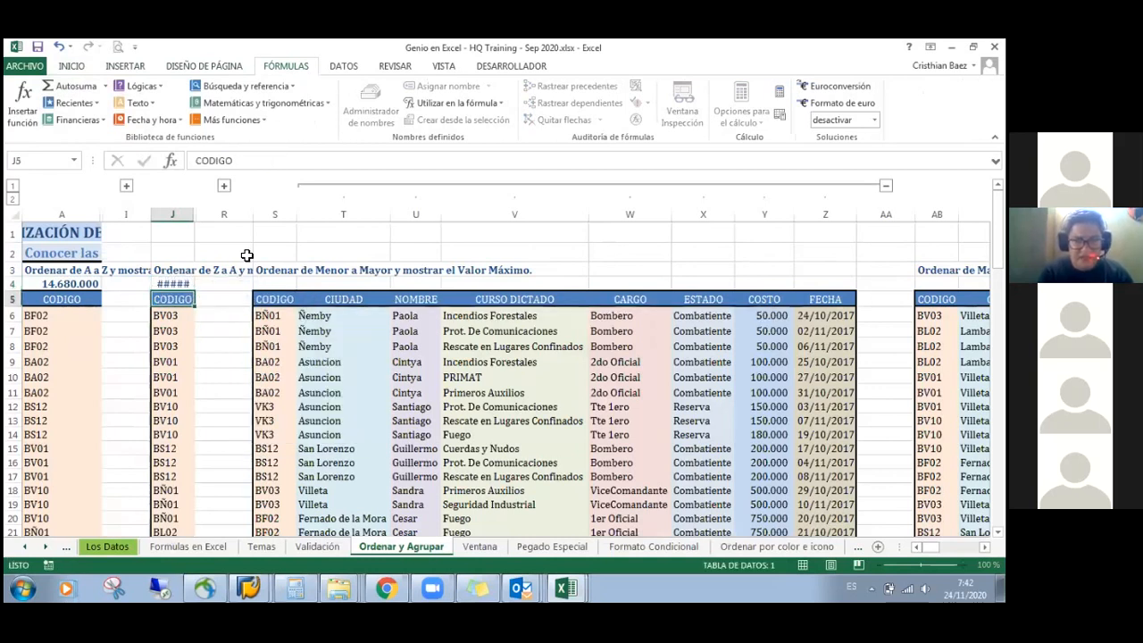
{"action": "key", "text": "Up"}
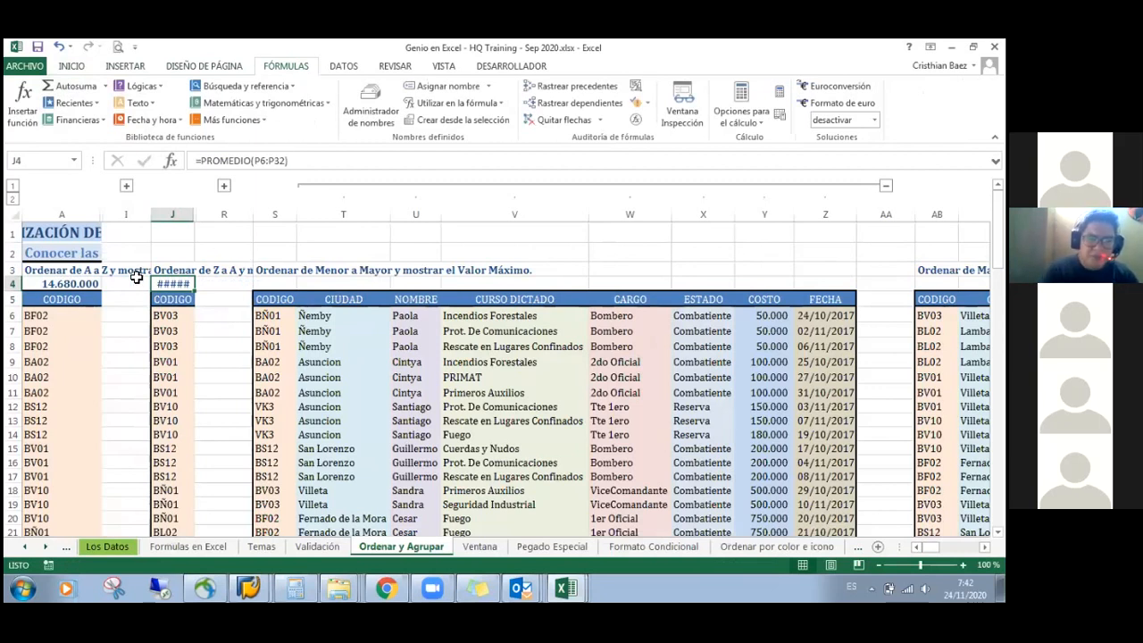
{"action": "left_click_drag", "start_coordinate": [194, 214], "coordinate": [230, 210]}
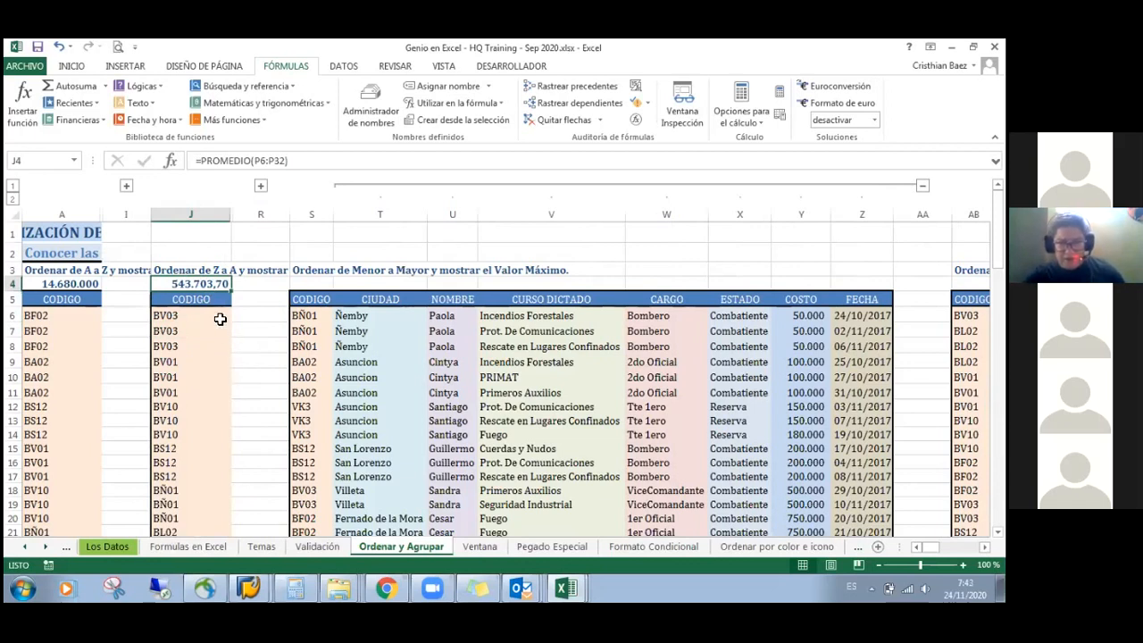
Enter a MAX formula over the costs Y6:Y32 in S4, above the third table, and widen column S to fit the result
{"action": "left_click", "coordinate": [312, 283]}
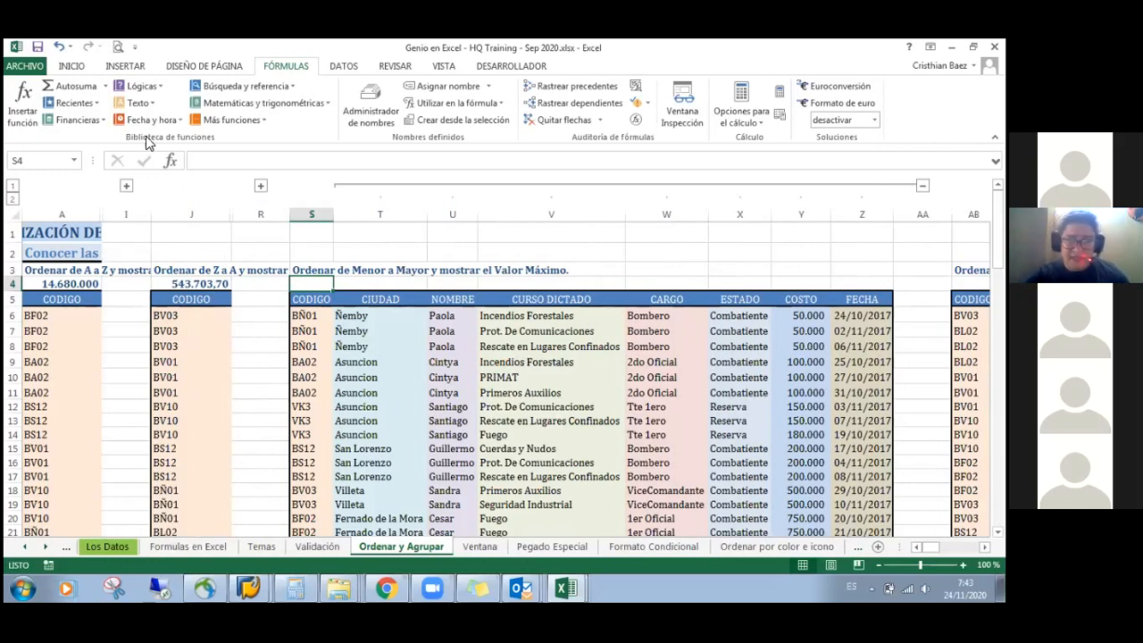
{"action": "left_click", "coordinate": [106, 86]}
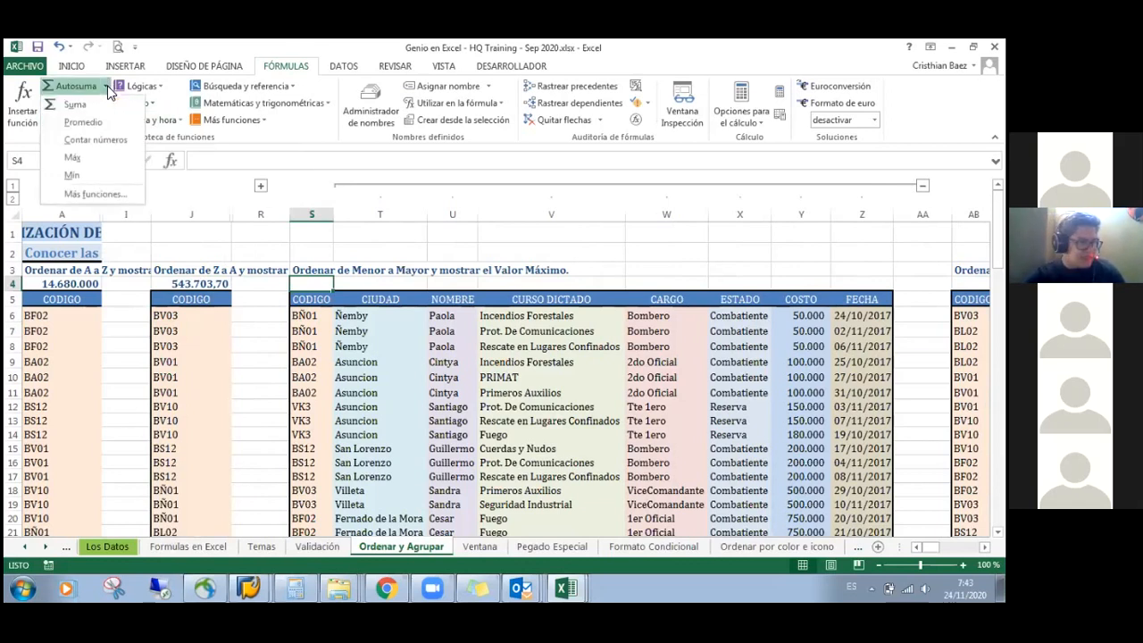
{"action": "left_click", "coordinate": [72, 157]}
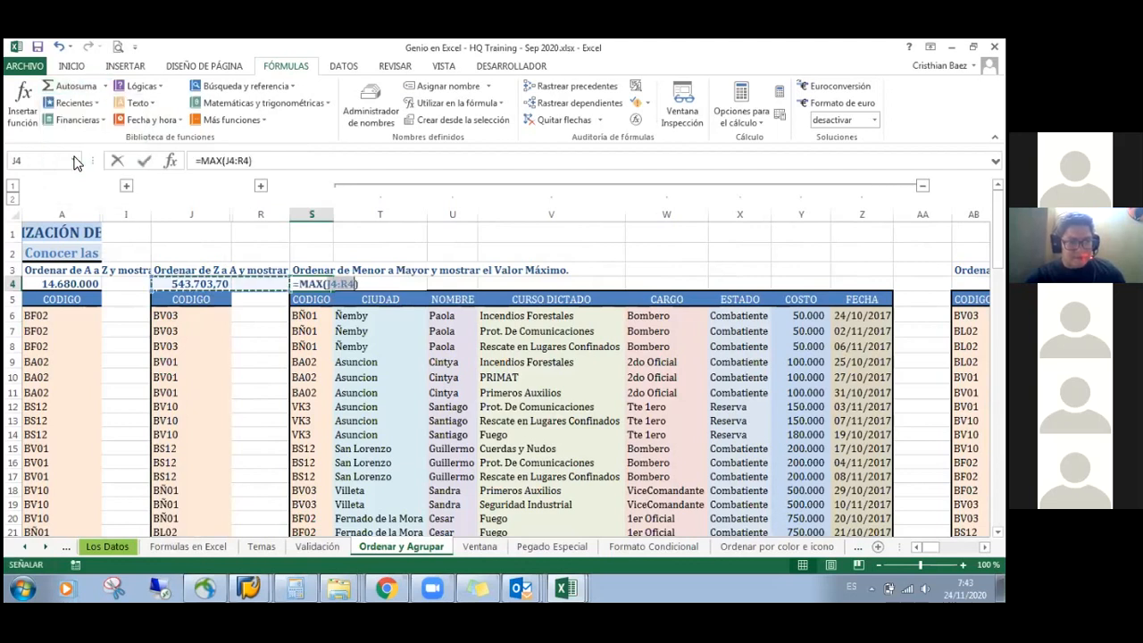
{"action": "key", "text": "Return"}
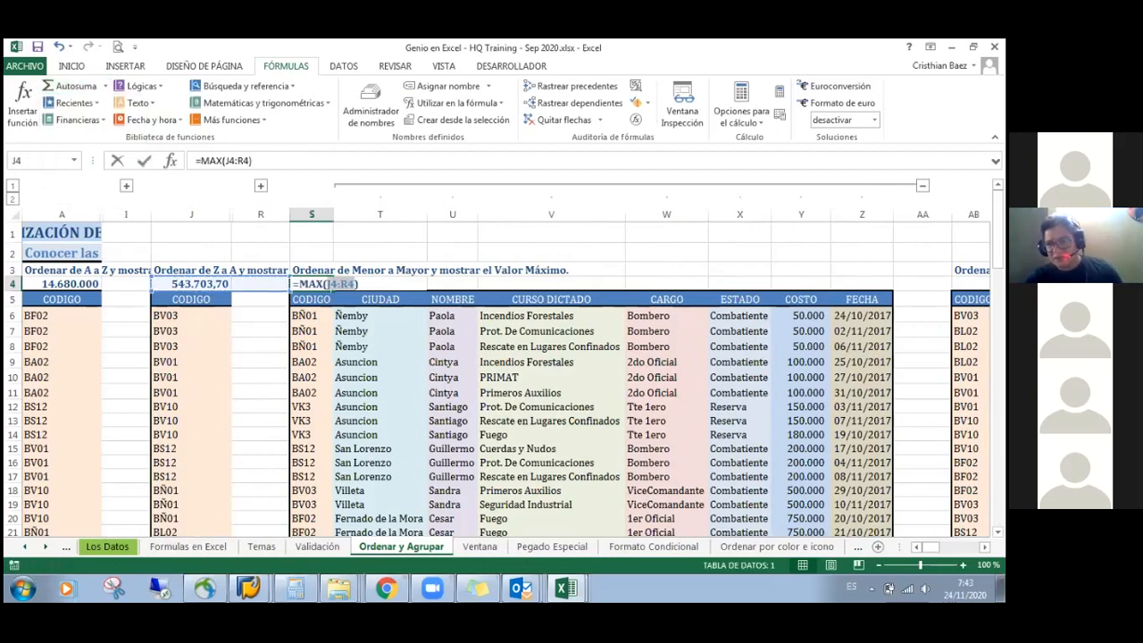
{"action": "scroll", "coordinate": [506, 375], "scroll_direction": "right", "scroll_amount": 1}
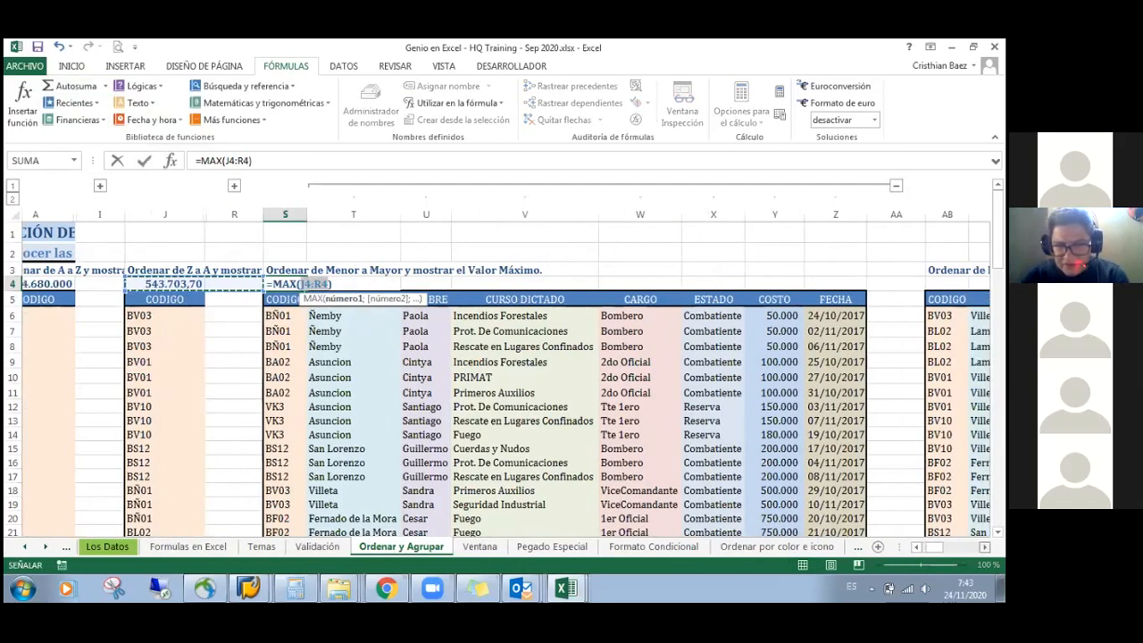
{"action": "scroll", "coordinate": [701, 493], "scroll_direction": "right", "scroll_amount": 2}
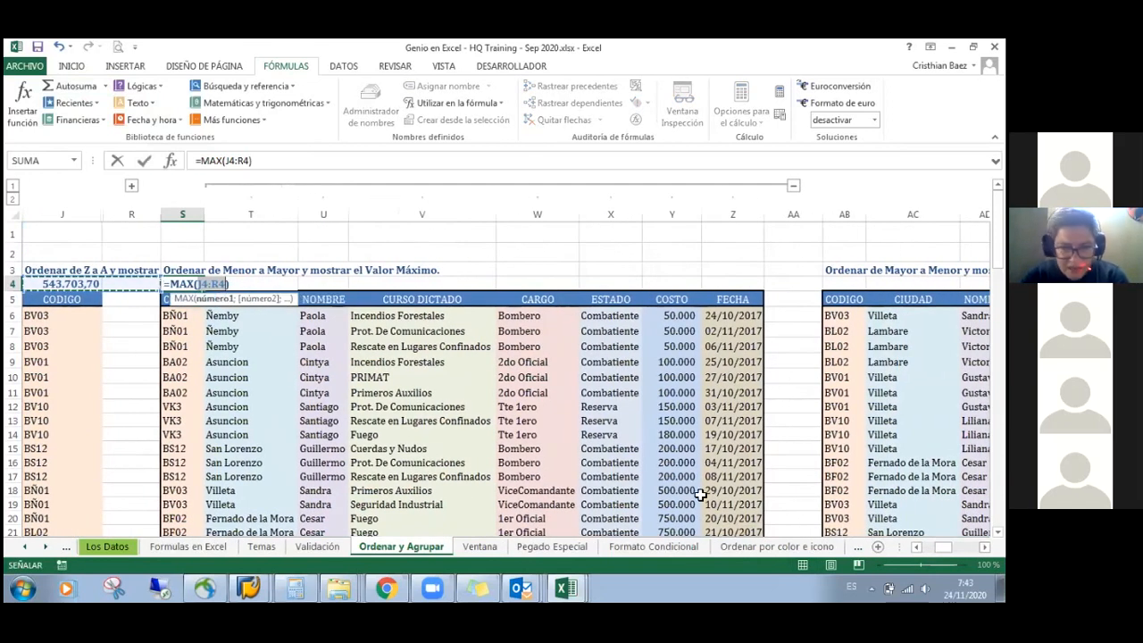
{"action": "left_click", "coordinate": [678, 316]}
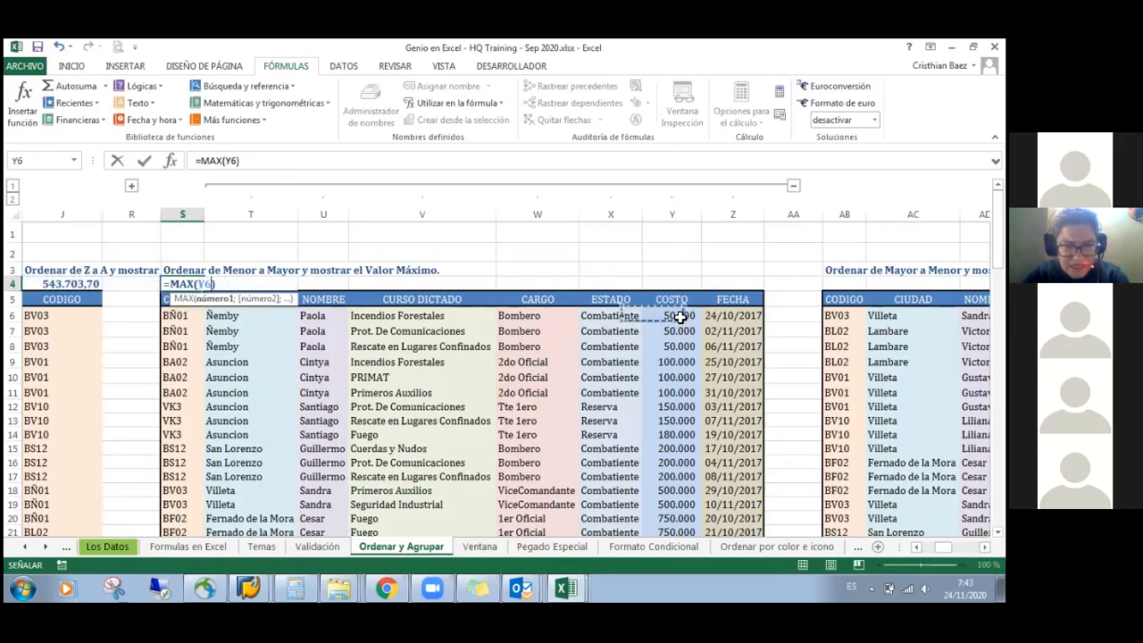
{"action": "left_click_drag", "start_coordinate": [679, 316], "coordinate": [676, 505]}
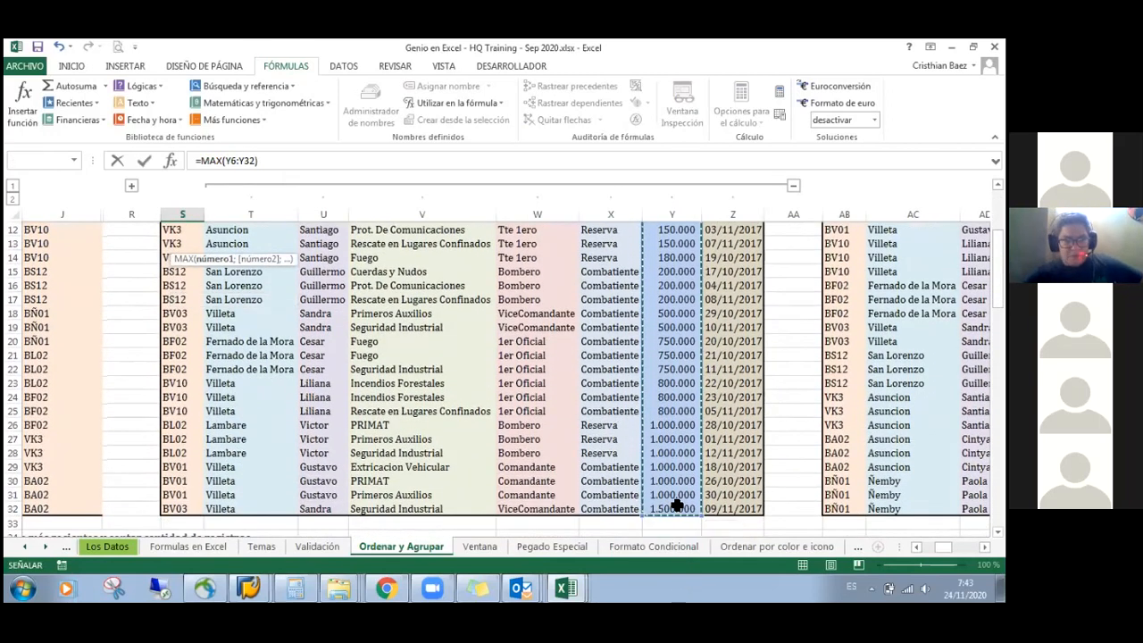
{"action": "scroll", "coordinate": [677, 505], "scroll_direction": "up", "scroll_amount": 4}
{"action": "key", "text": "Return"}
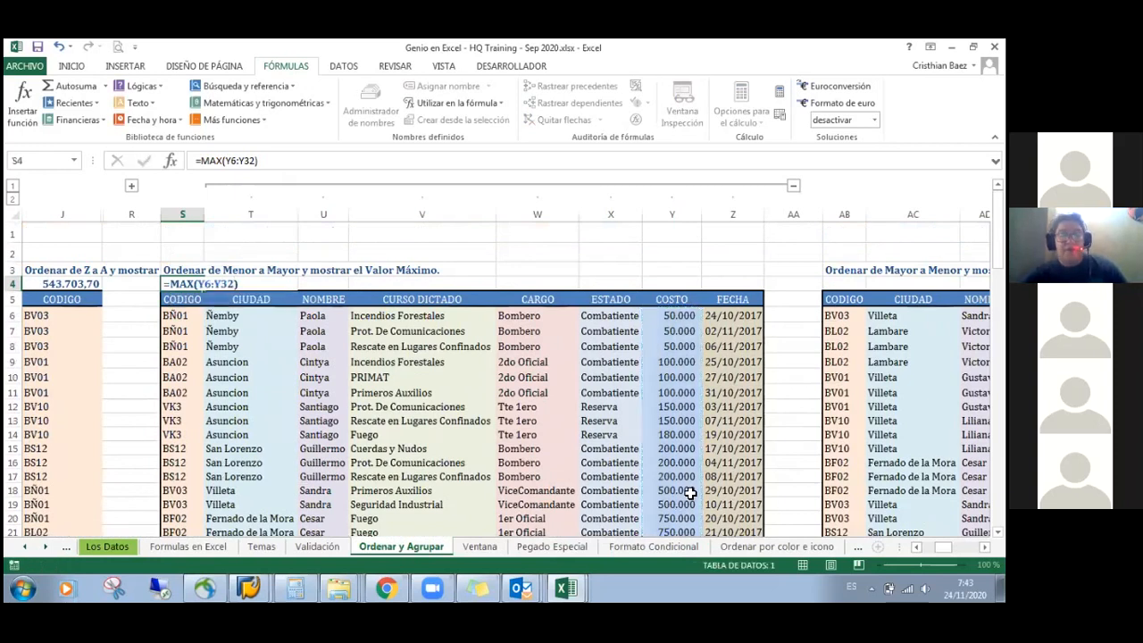
{"action": "left_click", "coordinate": [192, 283]}
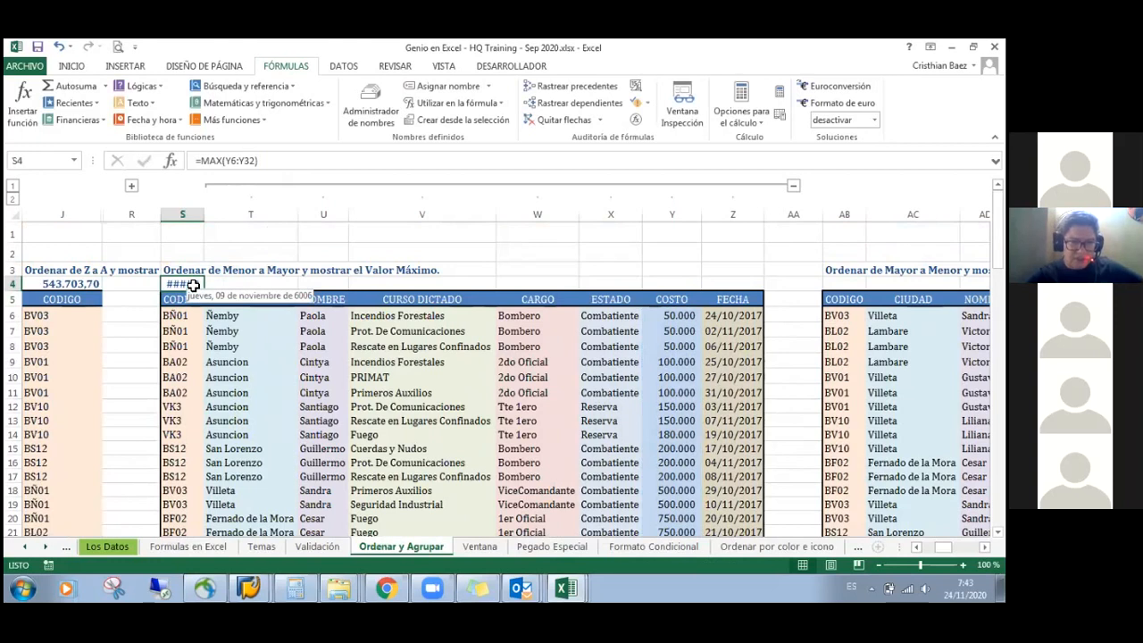
{"action": "left_click_drag", "start_coordinate": [202, 210], "coordinate": [241, 216]}
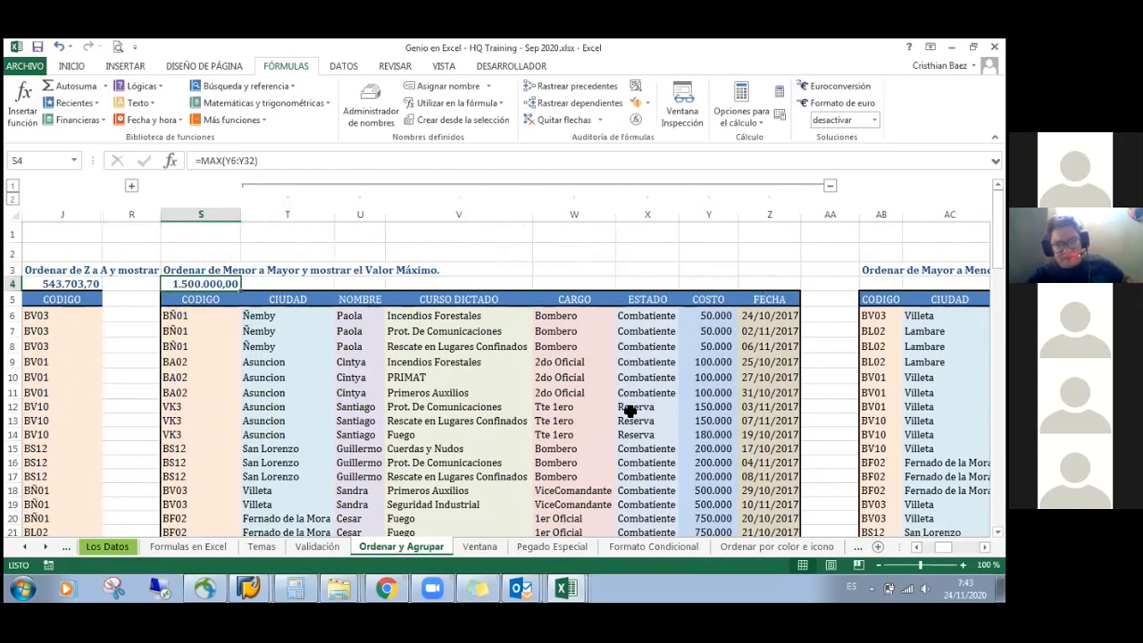
Expand all the column groups and collapse them again so the first three tables show only their CODIGO columns
{"action": "left_click", "coordinate": [709, 375]}
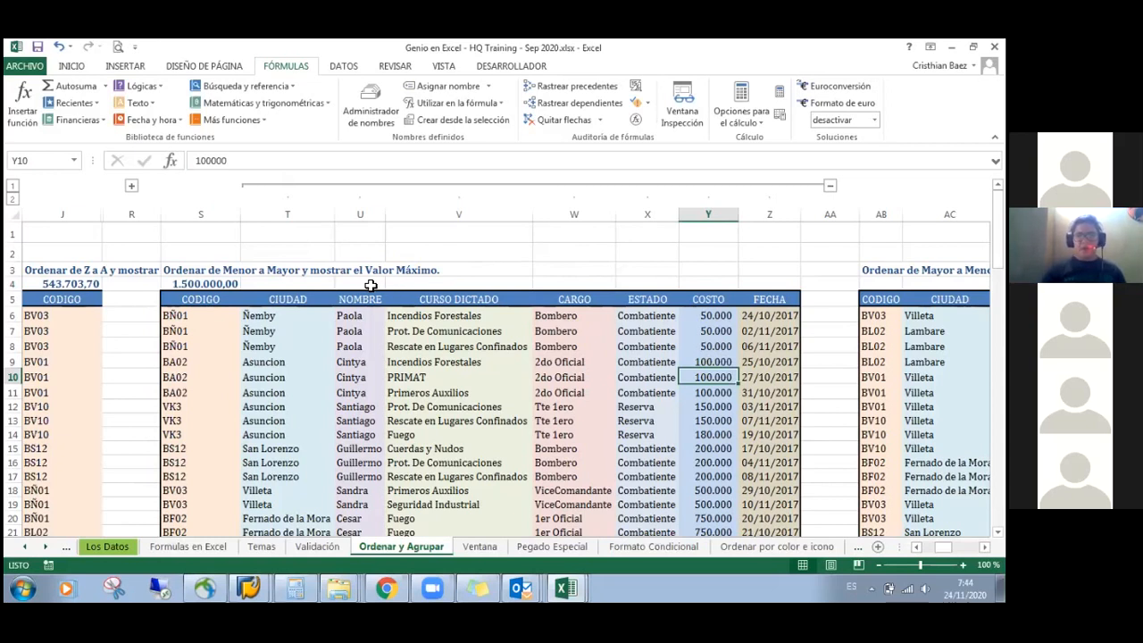
{"action": "left_click", "coordinate": [184, 300]}
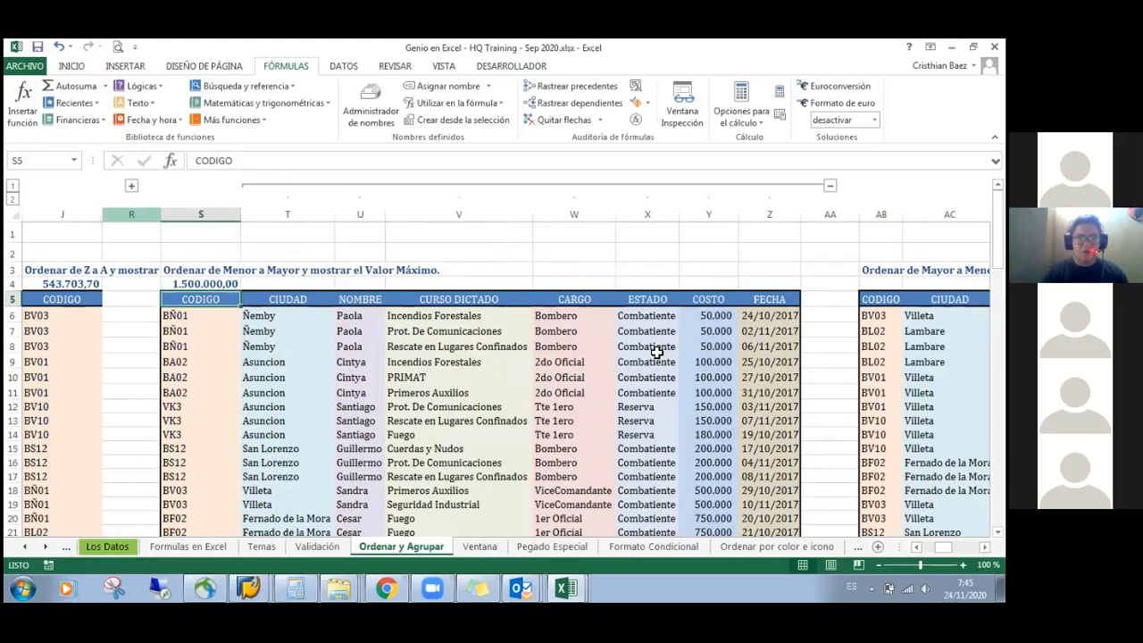
{"action": "left_click", "coordinate": [13, 198]}
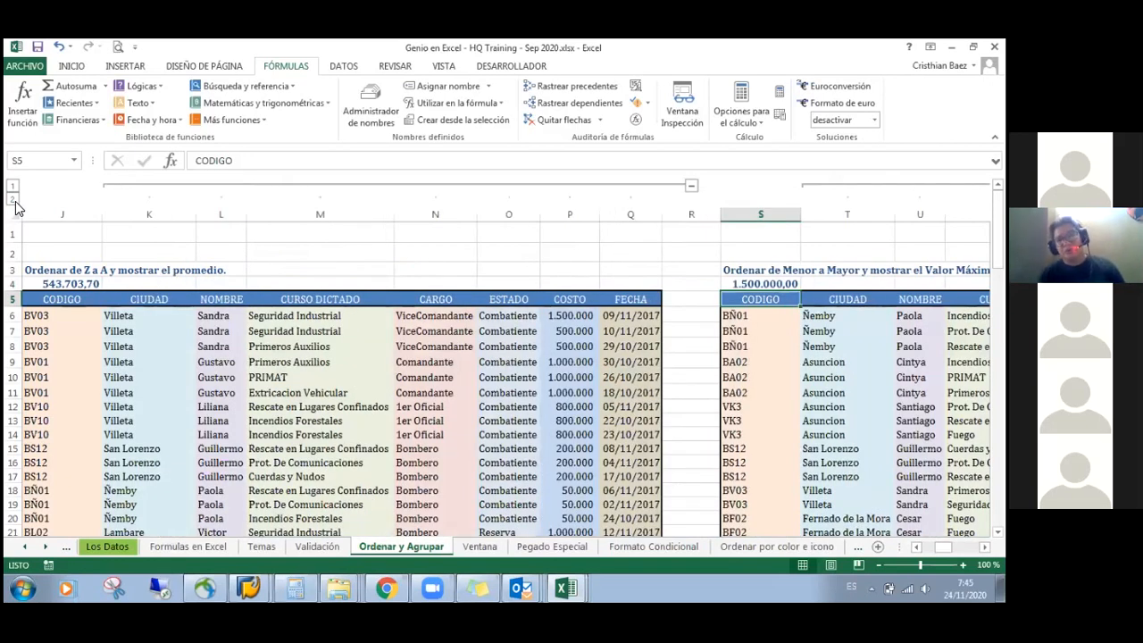
{"action": "left_click", "coordinate": [15, 185]}
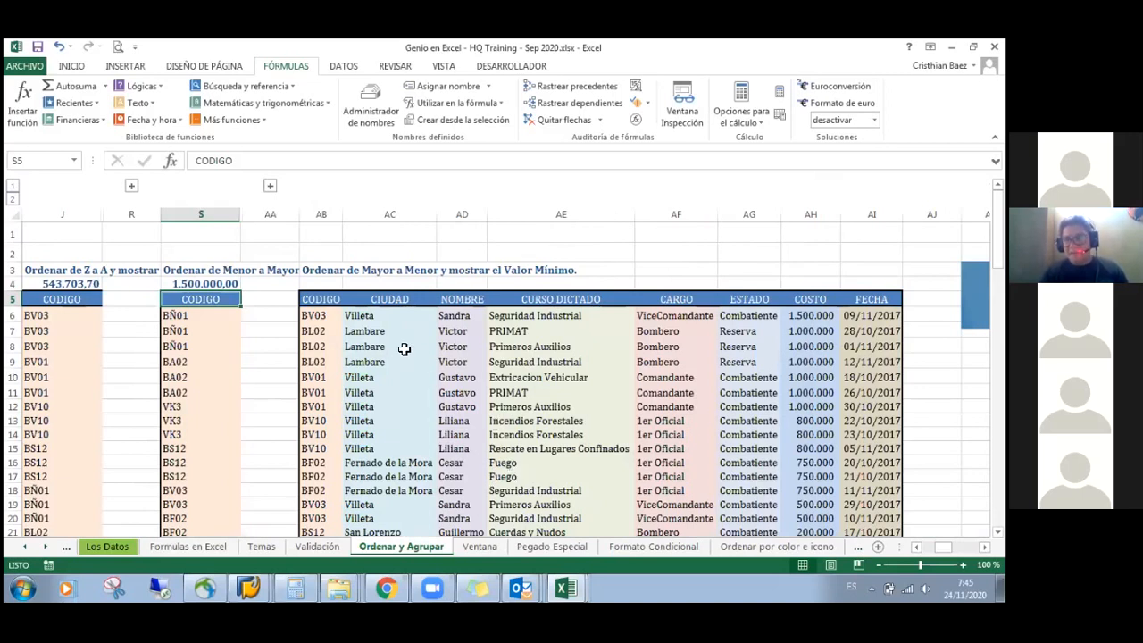
Examine the fourth table's headers from CODIGO to FECHA and its first CIUDAD entries
{"action": "left_click", "coordinate": [384, 318]}
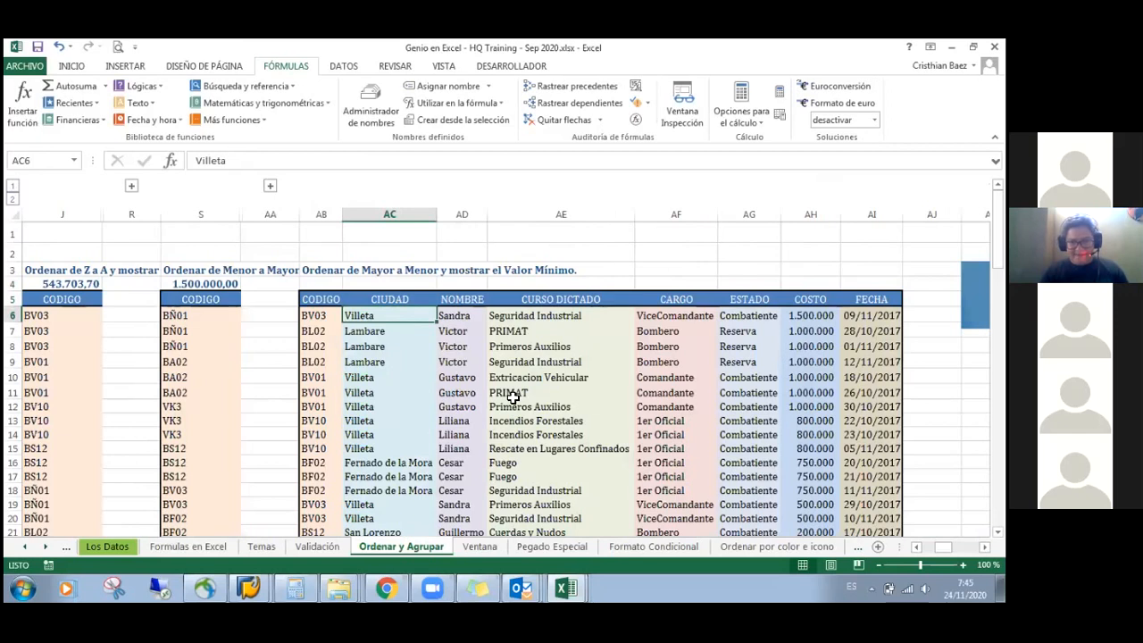
{"action": "key", "text": "Up"}
{"action": "key", "text": "Left"}
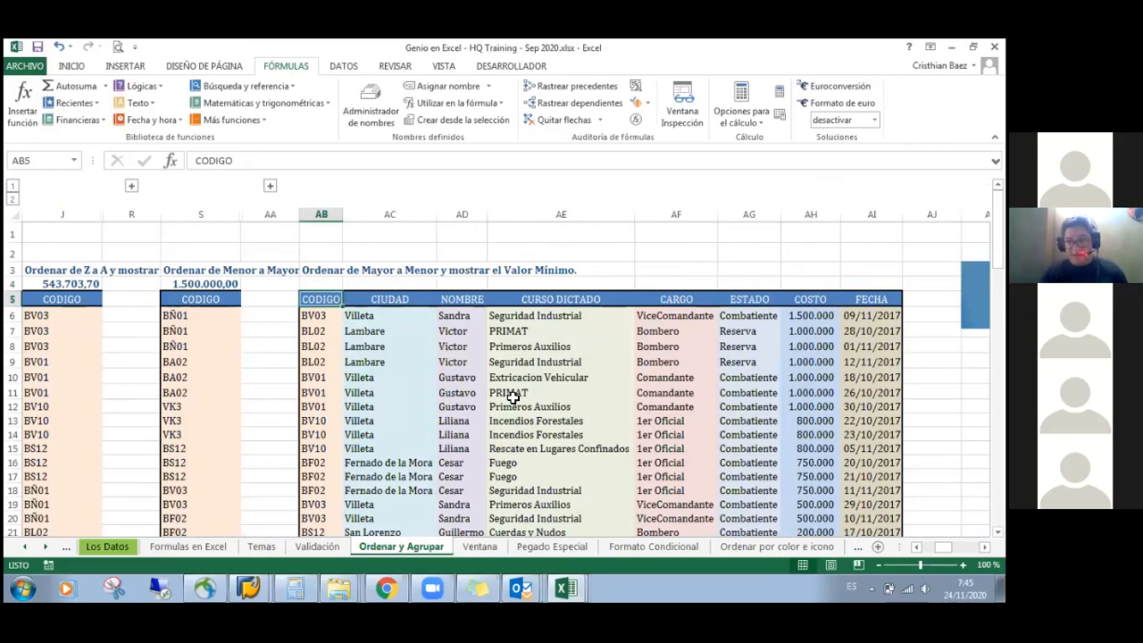
{"action": "key", "text": "Right"}
{"action": "key", "text": "Right"}
{"action": "key", "text": "Right"}
{"action": "key", "text": "Right"}
{"action": "key", "text": "Right"}
{"action": "key", "text": "Right"}
{"action": "key", "text": "Right"}
{"action": "key", "text": "Right"}
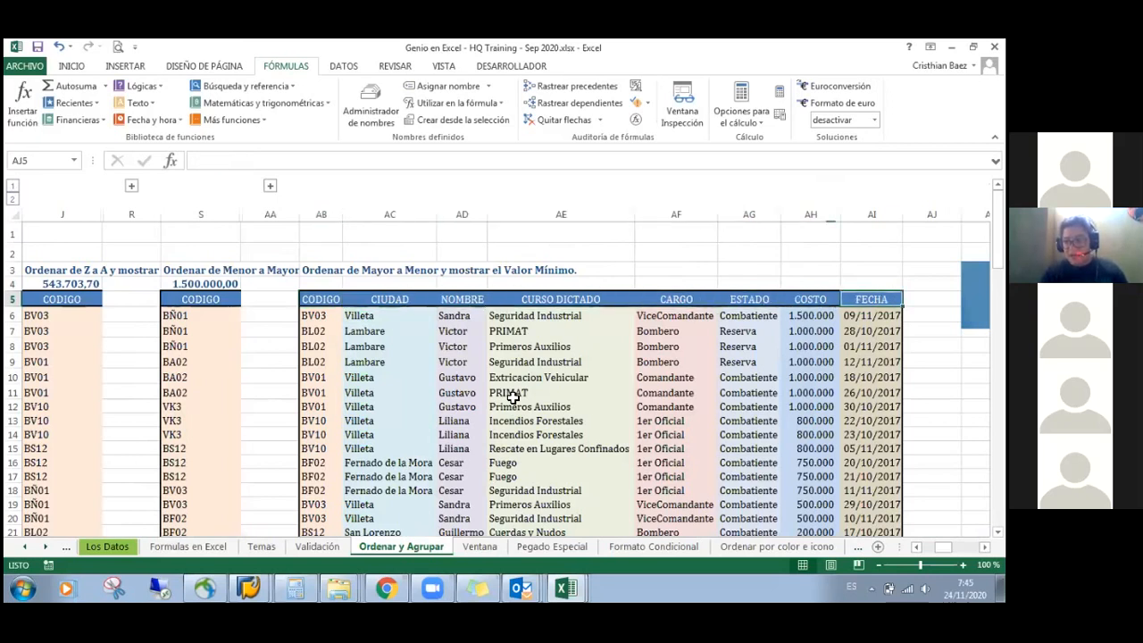
{"action": "key", "text": "Right"}
{"action": "key", "text": "Left"}
{"action": "key", "text": "Left"}
{"action": "key", "text": "Left"}
{"action": "key", "text": "Left"}
{"action": "key", "text": "Left"}
{"action": "key", "text": "Right"}
{"action": "key", "text": "Right"}
{"action": "key", "text": "Left"}
{"action": "key", "text": "Left"}
{"action": "key", "text": "Left"}
{"action": "key", "text": "Left"}
{"action": "key", "text": "Left"}
{"action": "key", "text": "Left"}
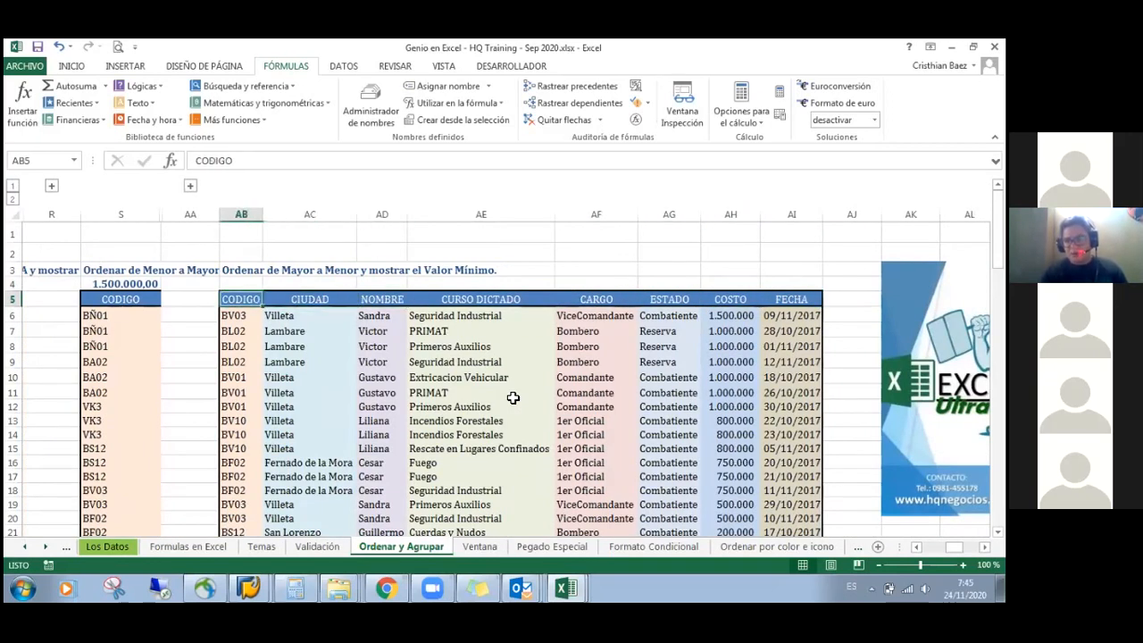
{"action": "key", "text": "Right"}
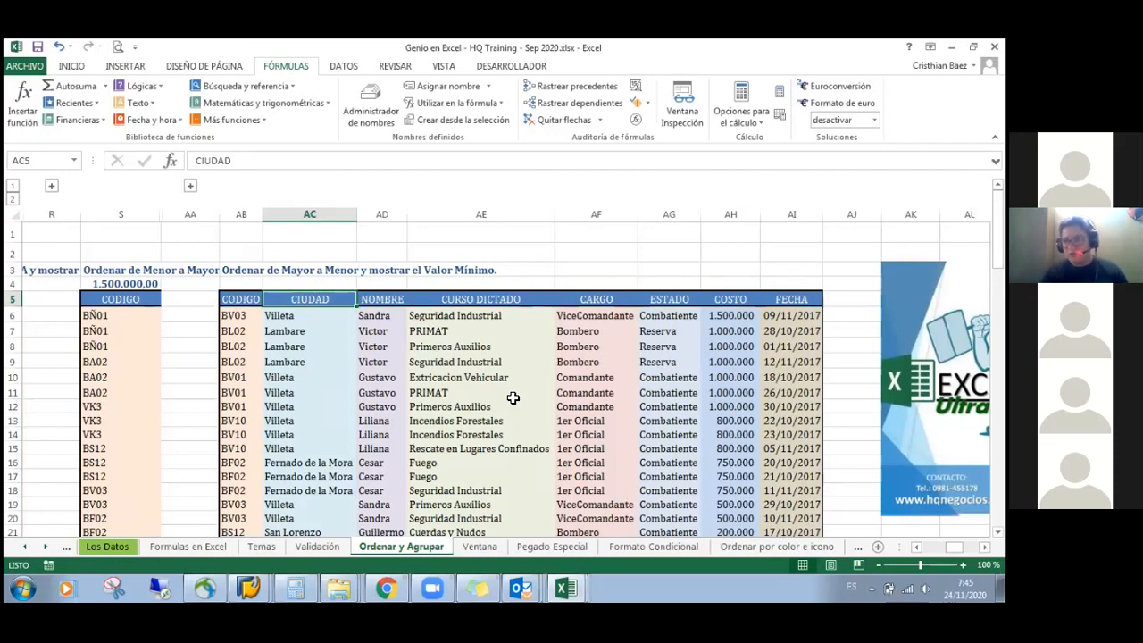
{"action": "key", "text": "Right"}
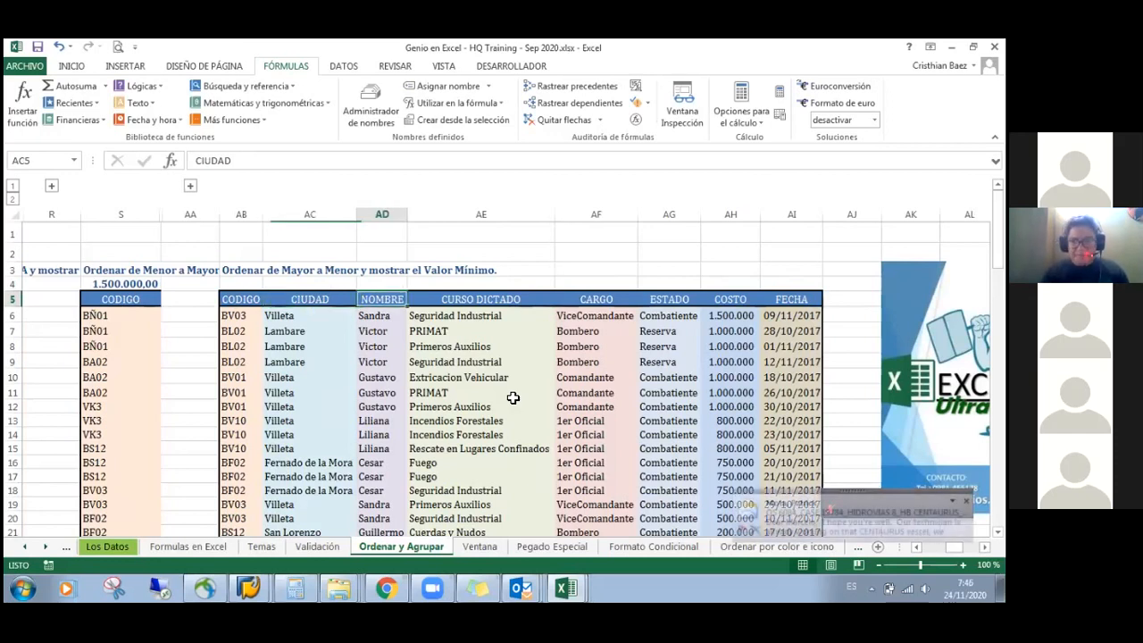
{"action": "key", "text": "Left"}
{"action": "key", "text": "Left"}
{"action": "key", "text": "Right"}
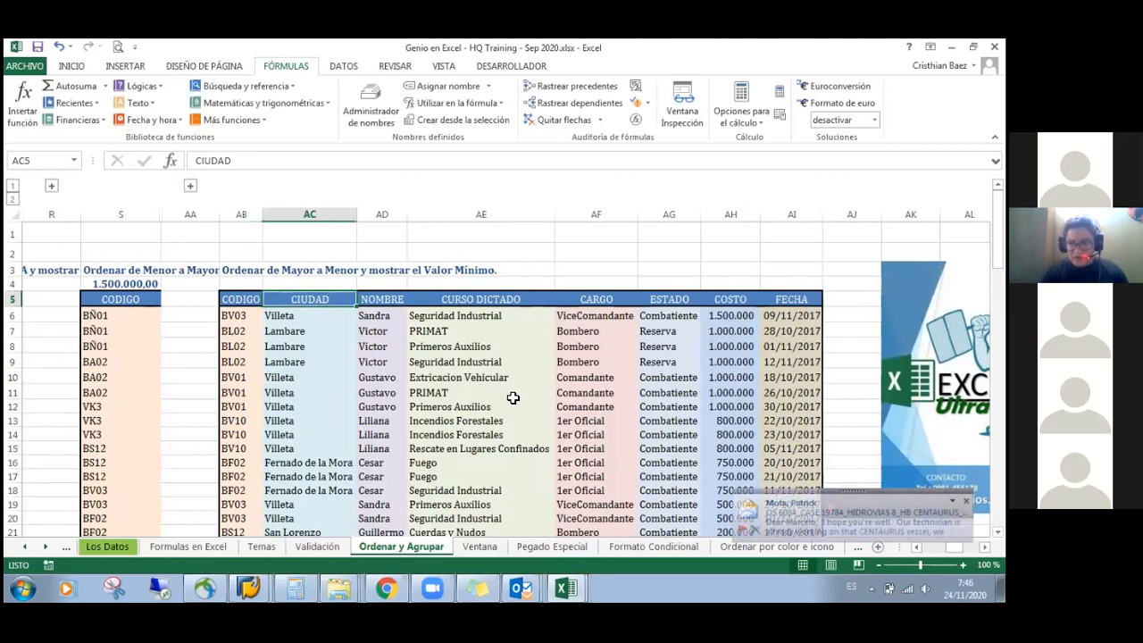
{"action": "key", "text": "Down"}
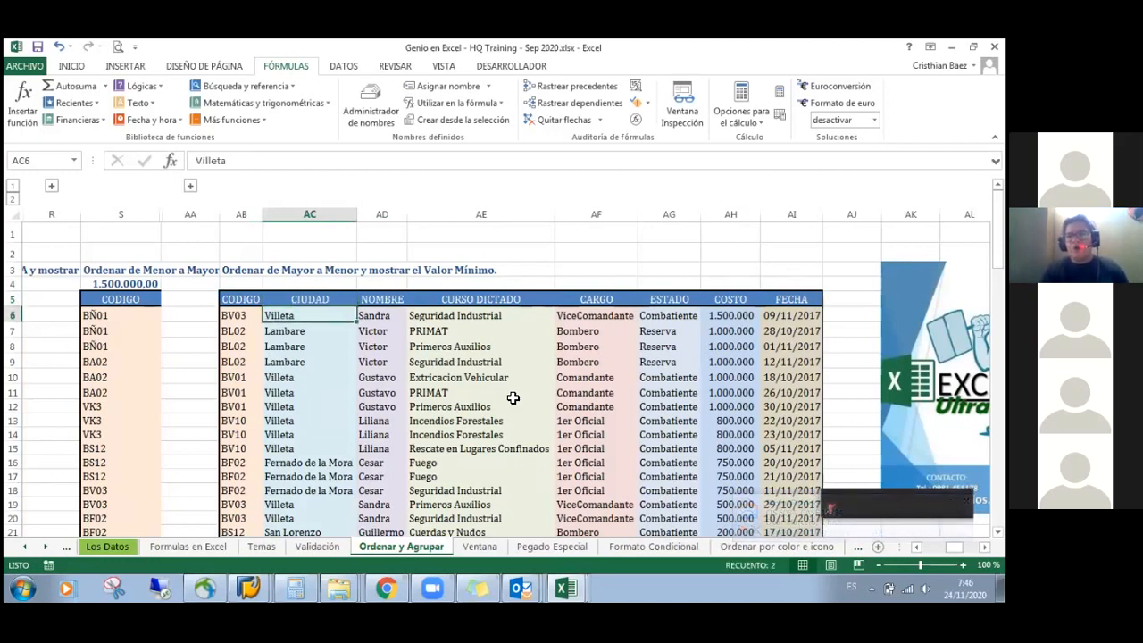
{"action": "key", "text": "shift+Down"}
{"action": "key", "text": "shift+Up"}
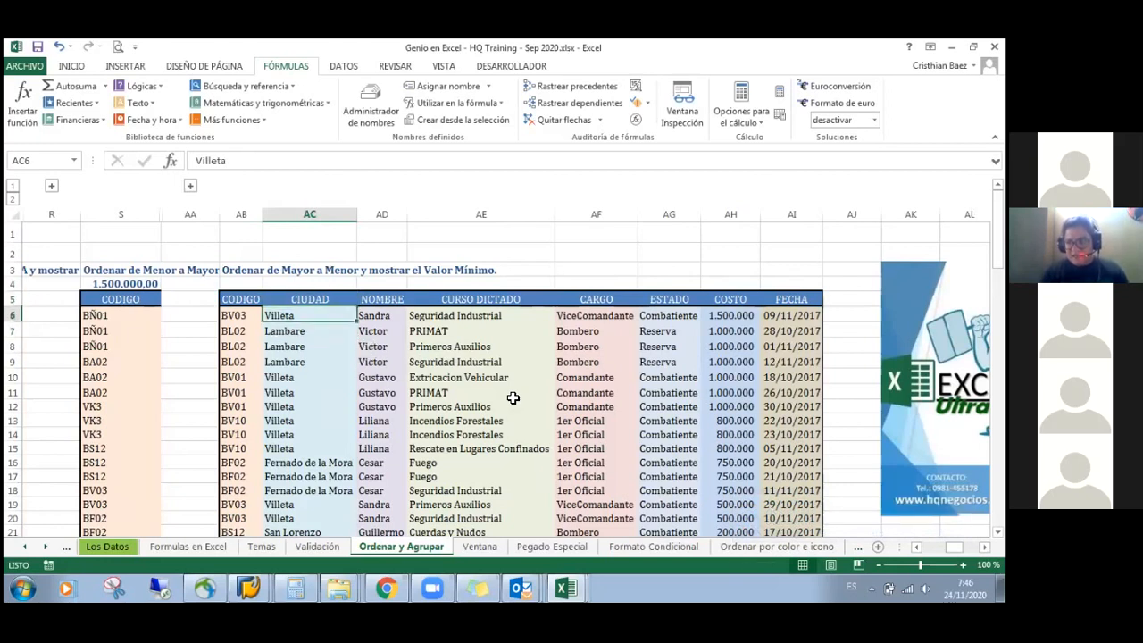
{"action": "key", "text": "Down"}
{"action": "key", "text": "Down"}
{"action": "key", "text": "Up"}
{"action": "key", "text": "Up"}
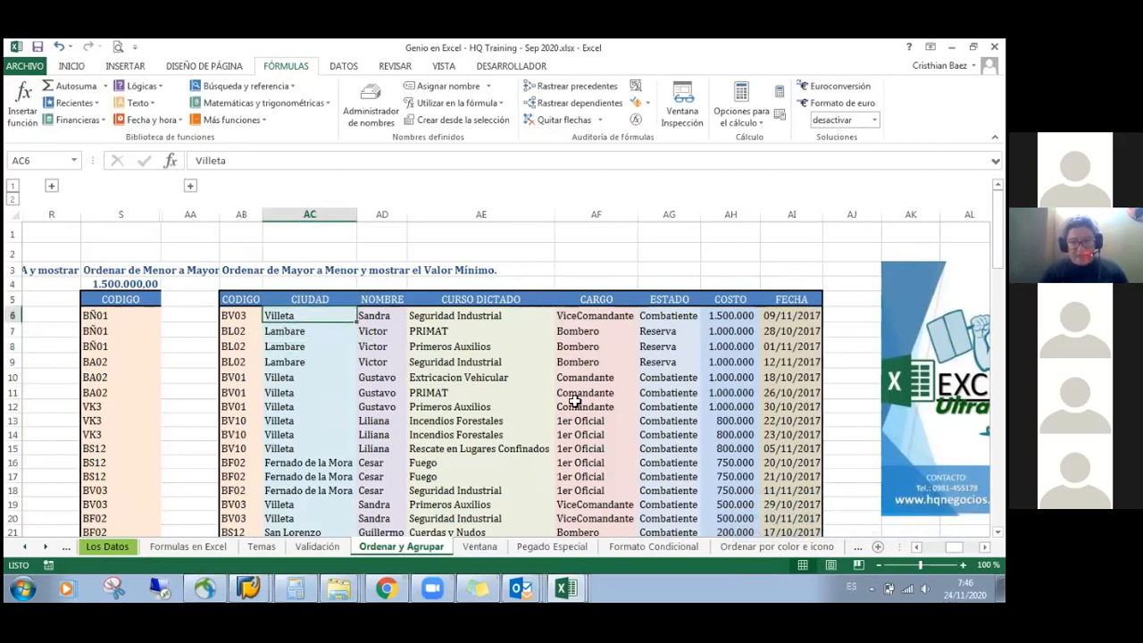
Sort the fourth table by its CIUDAD column from Z to A
{"action": "left_click", "coordinate": [71, 68]}
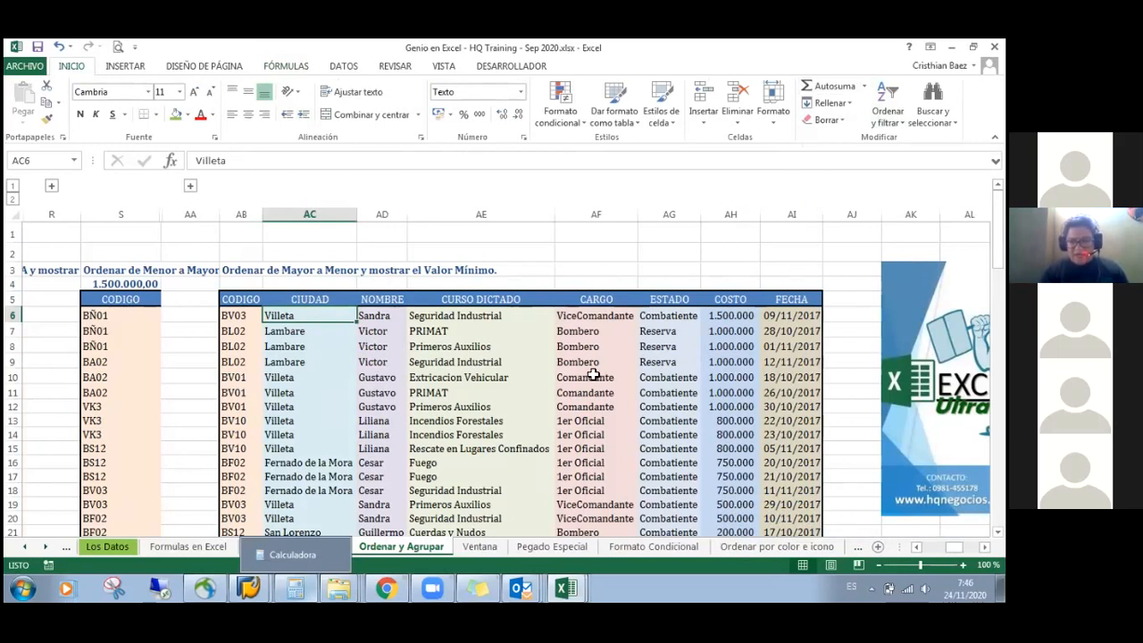
{"action": "left_click", "coordinate": [322, 344]}
{"action": "left_click", "coordinate": [312, 321]}
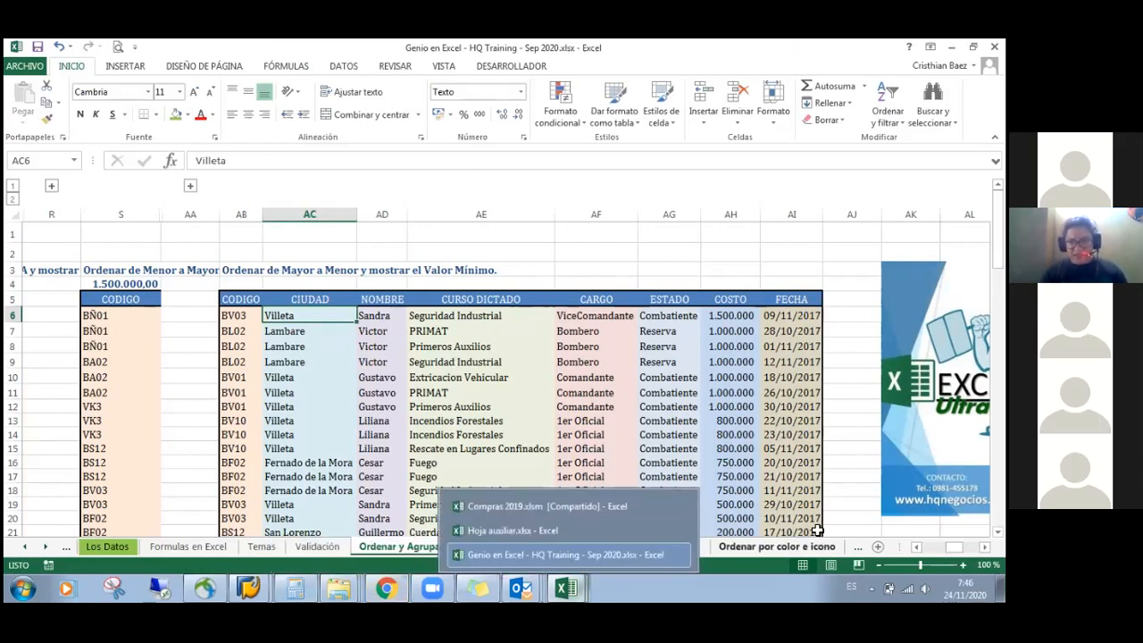
{"action": "right_click", "coordinate": [304, 323]}
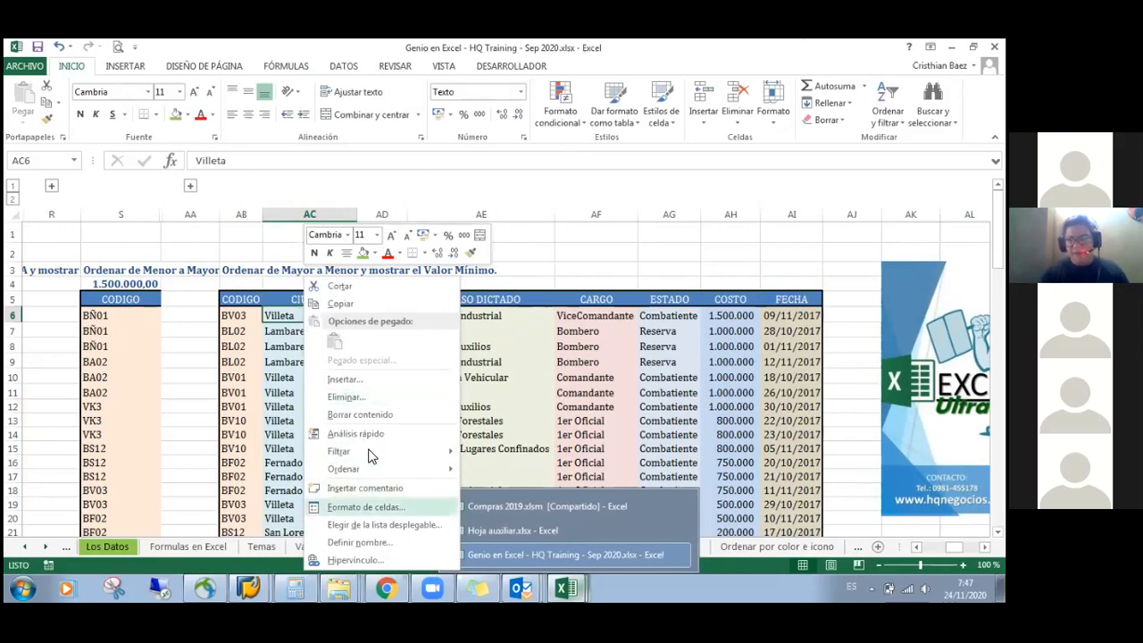
{"action": "mouse_move", "coordinate": [445, 479]}
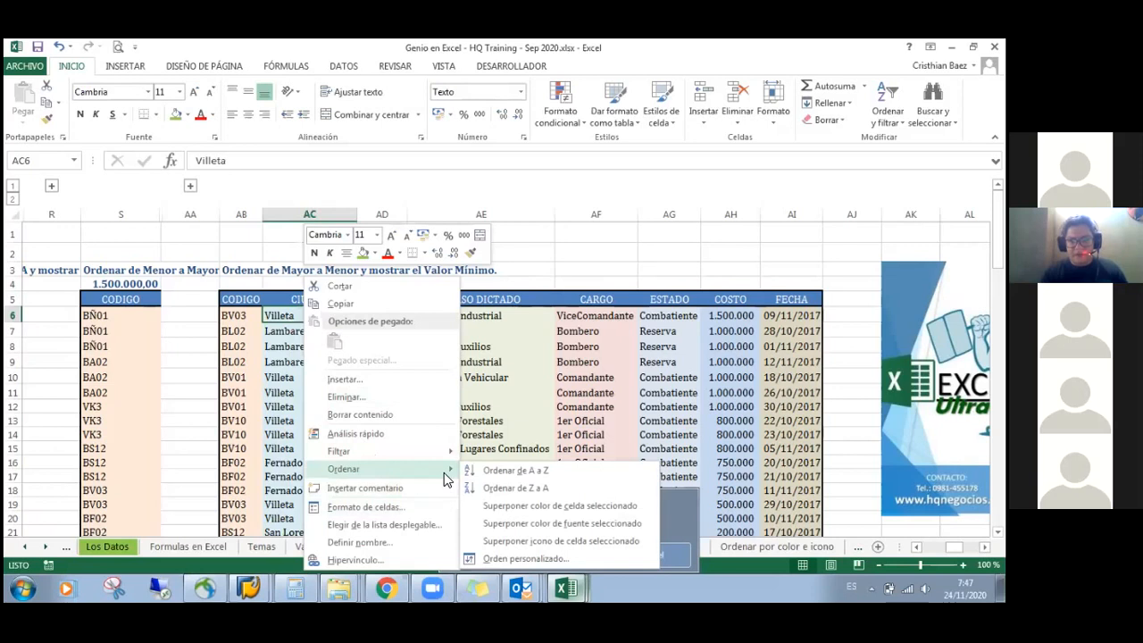
{"action": "left_click", "coordinate": [502, 483]}
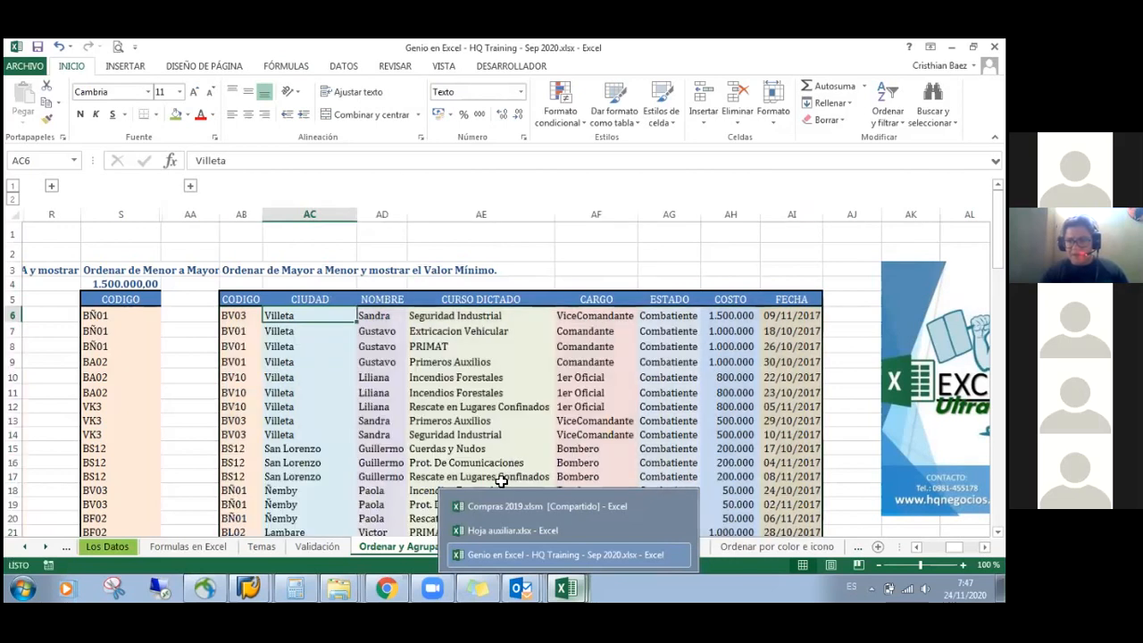
{"action": "left_click", "coordinate": [585, 579]}
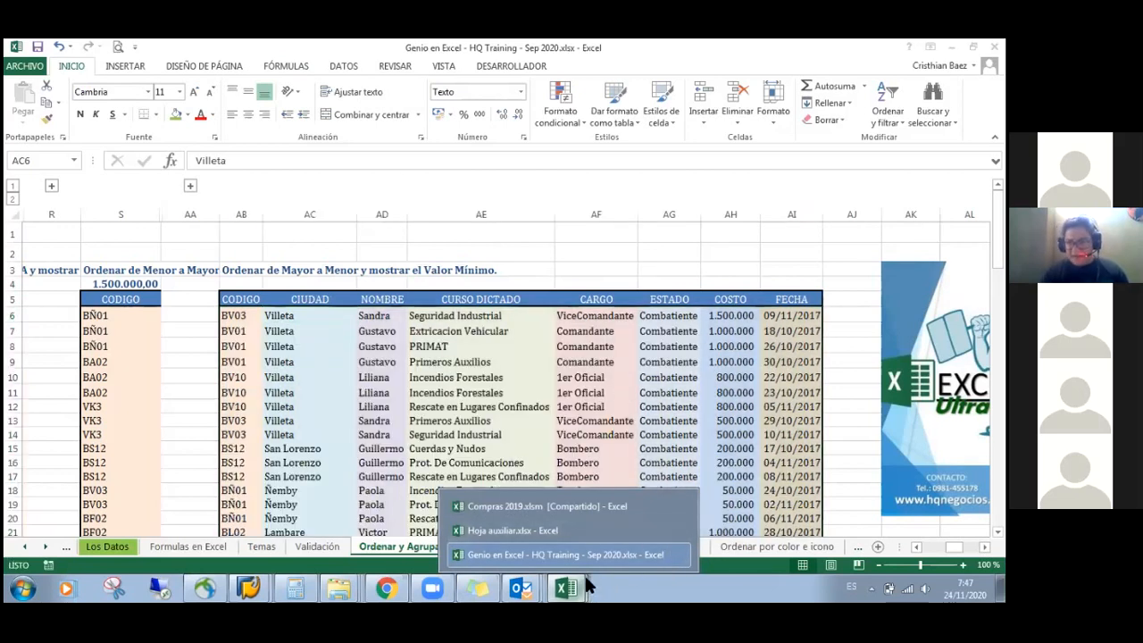
{"action": "left_click", "coordinate": [619, 580]}
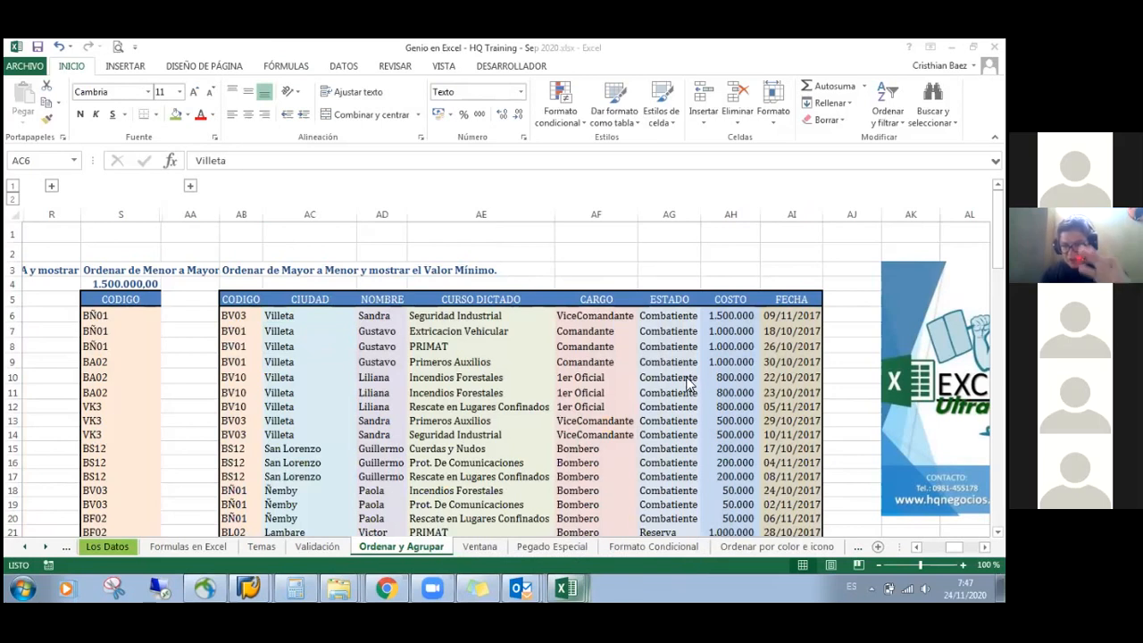
Examine how the COSTO values in the fourth table are ordered within each city
{"action": "left_click", "coordinate": [717, 351]}
{"action": "left_click", "coordinate": [732, 315]}
{"action": "key", "text": "Down"}
{"action": "key", "text": "Down"}
{"action": "key", "text": "Down"}
{"action": "key", "text": "Down"}
{"action": "key", "text": "Down"}
{"action": "key", "text": "Down"}
{"action": "key", "text": "Down"}
{"action": "key", "text": "Down"}
{"action": "key", "text": "Down"}
{"action": "key", "text": "Up"}
{"action": "key", "text": "Up"}
{"action": "key", "text": "Up"}
{"action": "key", "text": "Up"}
{"action": "key", "text": "Up"}
{"action": "key", "text": "Up"}
{"action": "key", "text": "Up"}
{"action": "key", "text": "Up"}
{"action": "key", "text": "Down"}
{"action": "key", "text": "Down"}
{"action": "key", "text": "Down"}
{"action": "key", "text": "Down"}
{"action": "key", "text": "Down"}
{"action": "key", "text": "Down"}
{"action": "key", "text": "Down"}
{"action": "key", "text": "Down"}
{"action": "key", "text": "Down"}
{"action": "key", "text": "Down"}
{"action": "key", "text": "Down"}
{"action": "key", "text": "Down"}
{"action": "key", "text": "Down"}
{"action": "key", "text": "Down"}
{"action": "key", "text": "Down"}
{"action": "key", "text": "Down"}
{"action": "key", "text": "Down"}
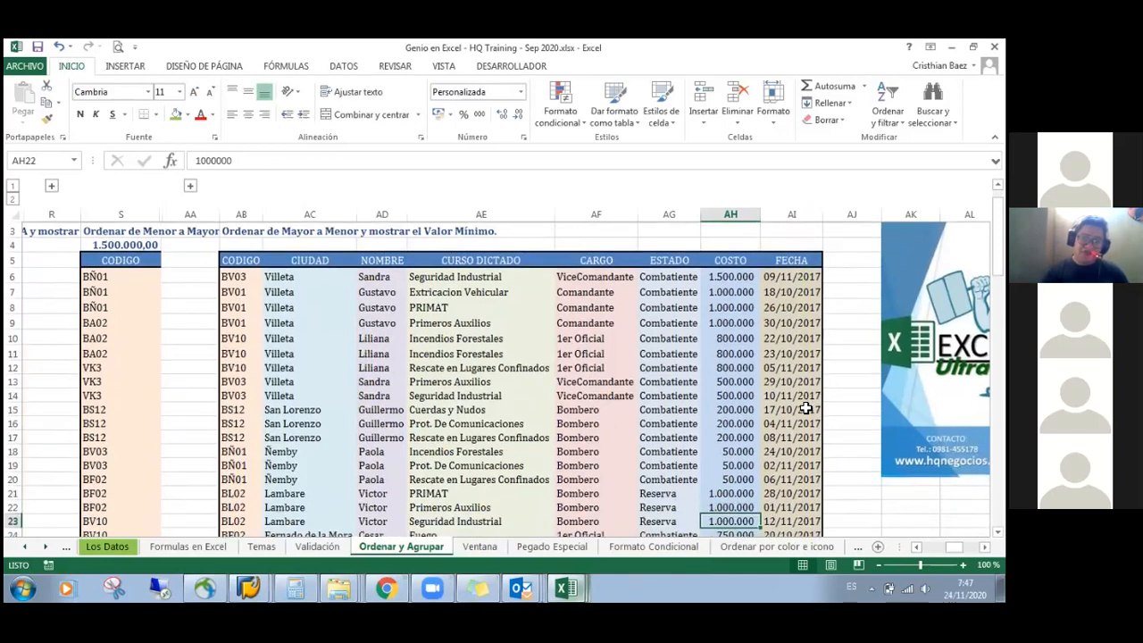
{"action": "key", "text": "Up"}
{"action": "key", "text": "Up"}
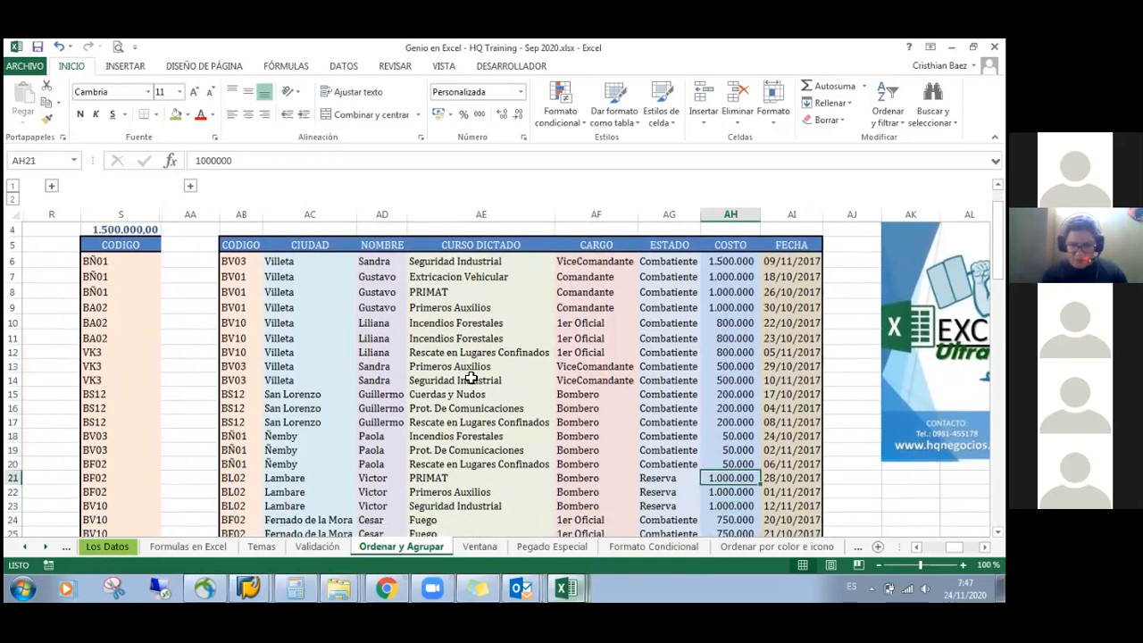
{"action": "scroll", "coordinate": [469, 376], "scroll_direction": "down", "scroll_amount": 5}
{"action": "scroll", "coordinate": [486, 375], "scroll_direction": "up", "scroll_amount": 6}
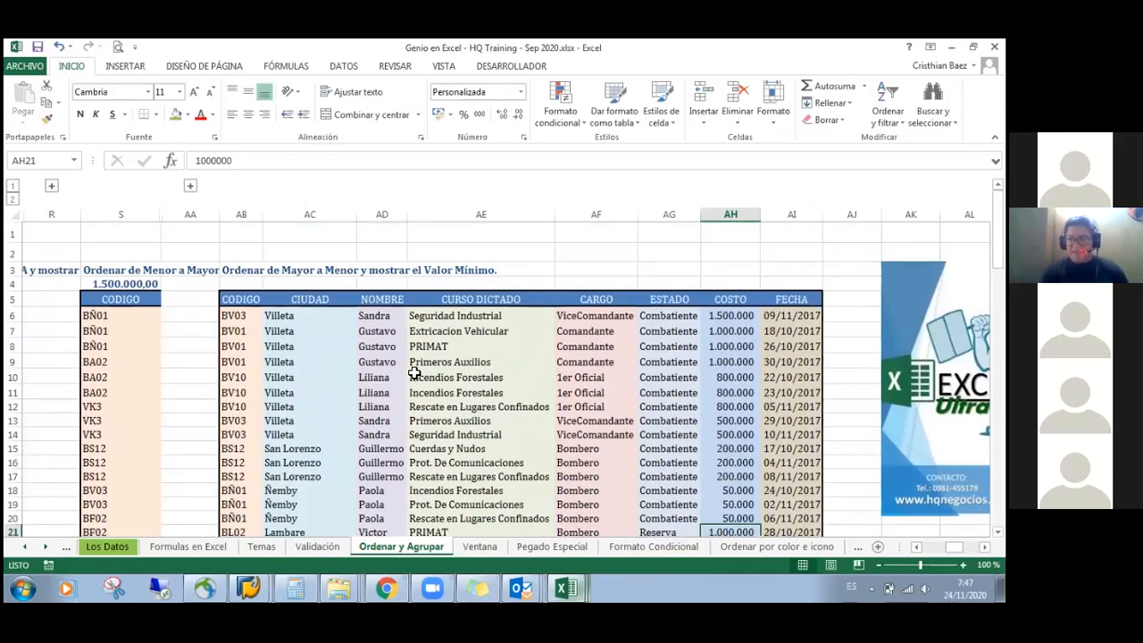
Compare the first Villeta row of the fourth table with the costs directly below it
{"action": "left_click", "coordinate": [308, 327]}
{"action": "left_click", "coordinate": [305, 317]}
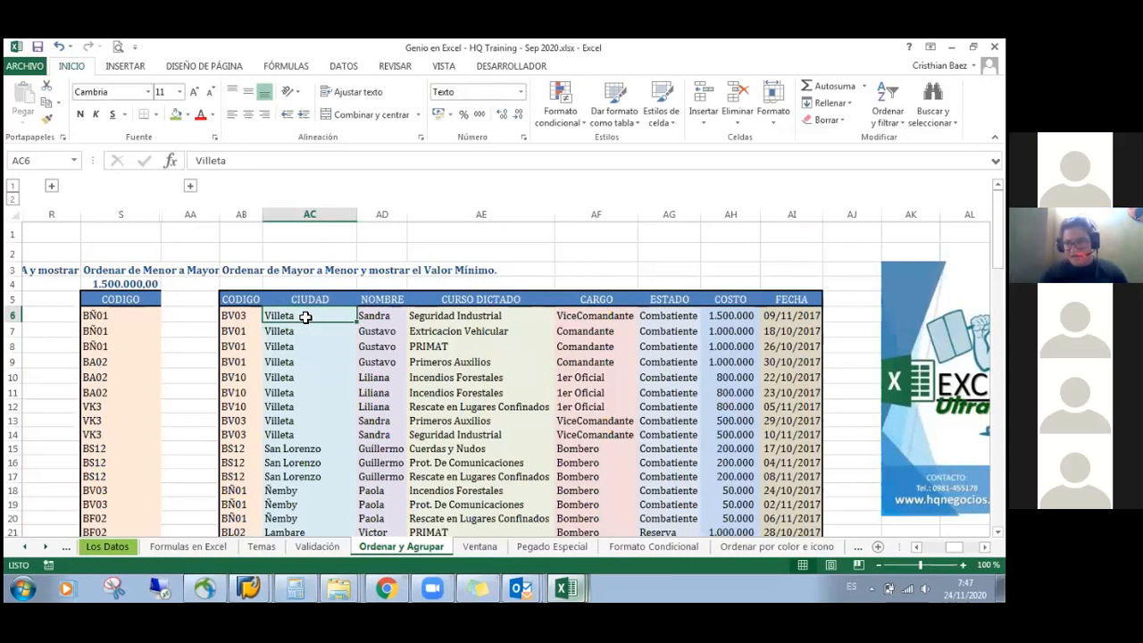
{"action": "key", "text": "Right"}
{"action": "key", "text": "Right"}
{"action": "key", "text": "Right"}
{"action": "key", "text": "Right"}
{"action": "key", "text": "Right"}
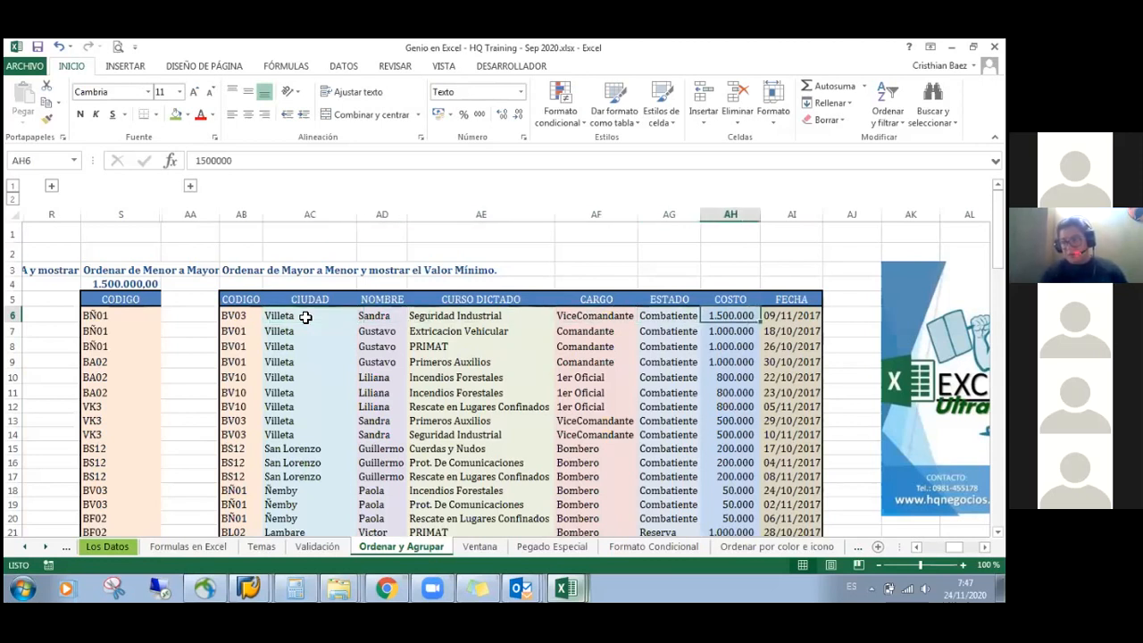
{"action": "key", "text": "Down"}
{"action": "key", "text": "Down"}
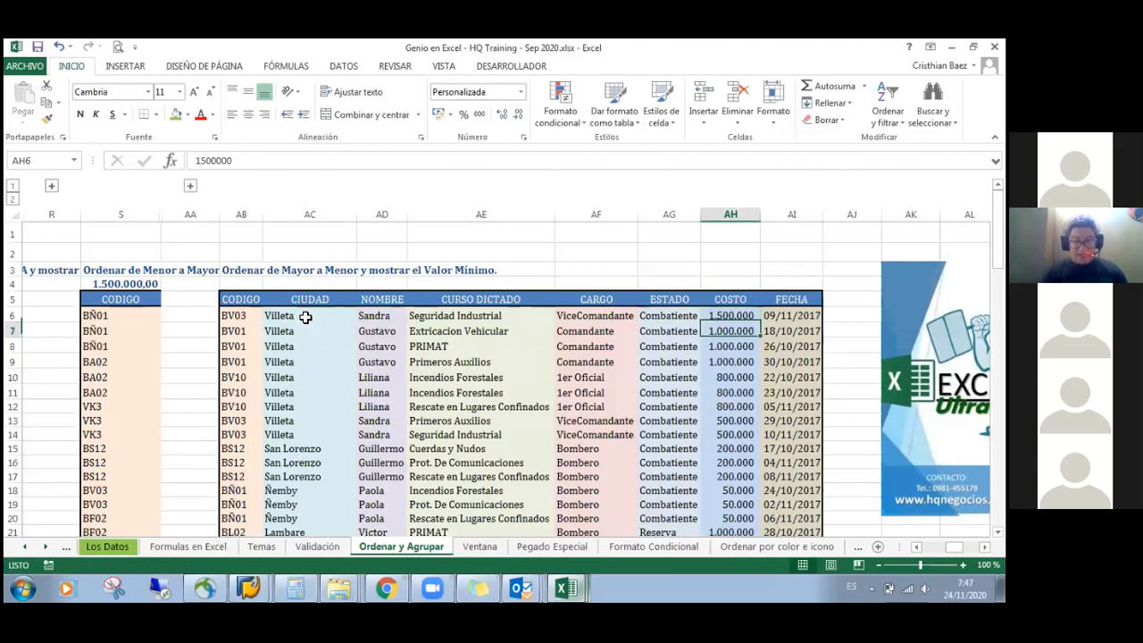
{"action": "key", "text": "Up"}
{"action": "key", "text": "Up"}
{"action": "key", "text": "Down"}
{"action": "key", "text": "Down"}
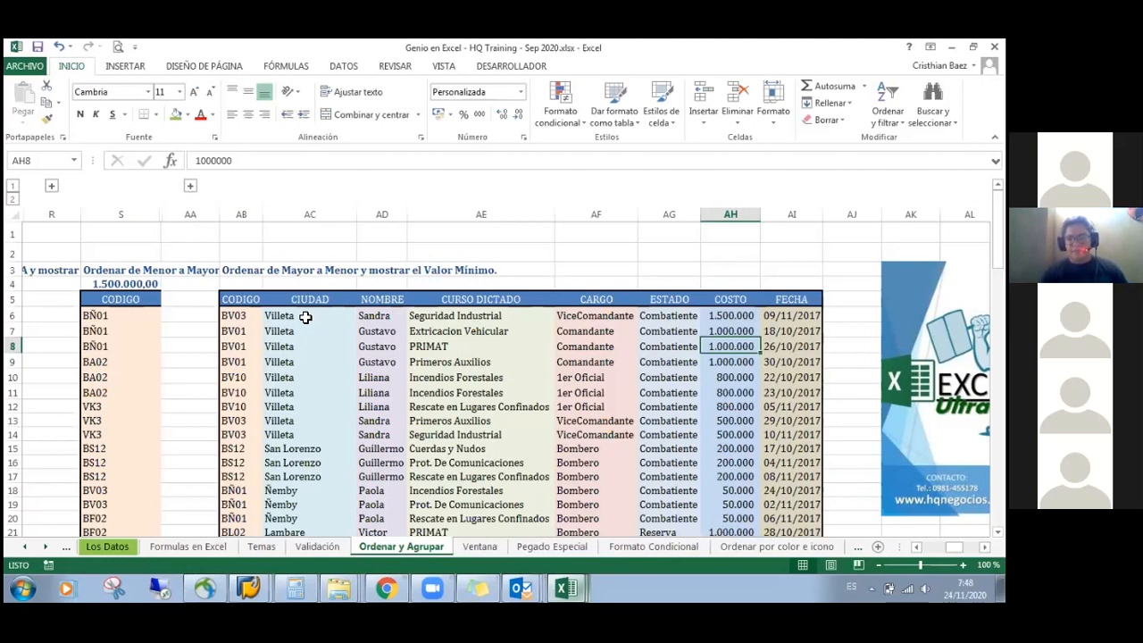
{"action": "key", "text": "alt"}
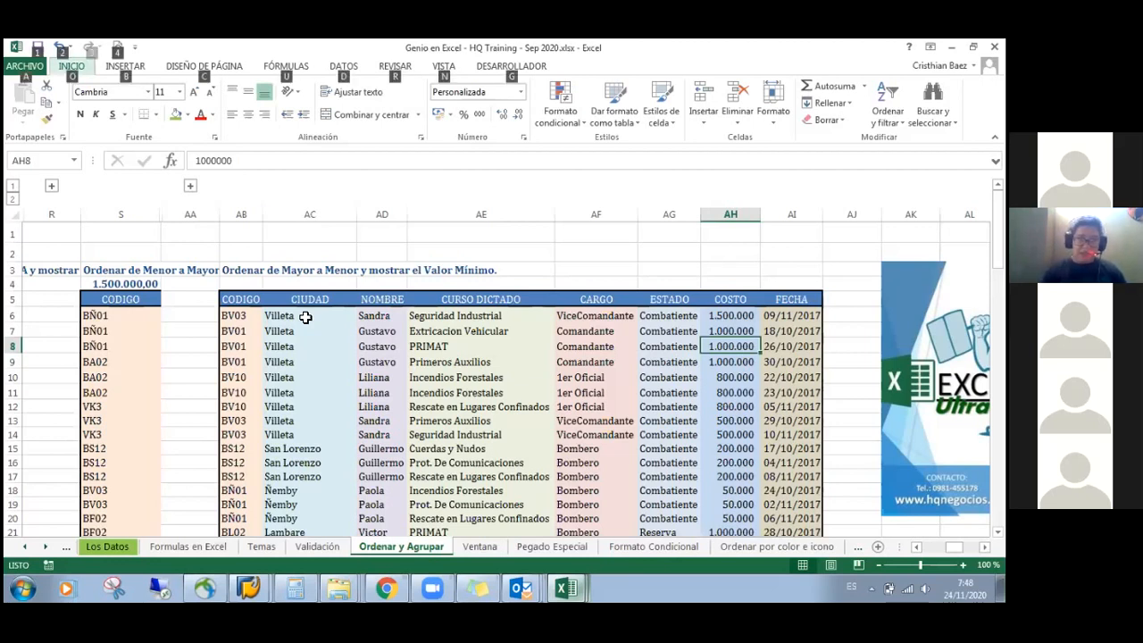
{"action": "key", "text": "b"}
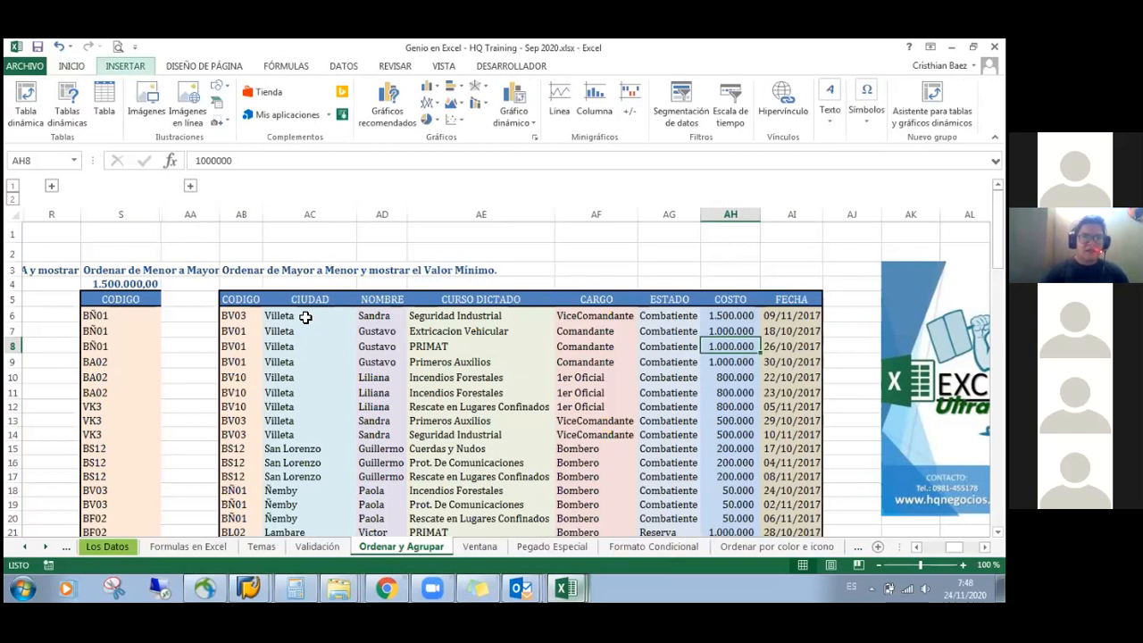
{"action": "key", "text": "Right"}
{"action": "key", "text": "Right"}
{"action": "key", "text": "Right"}
{"action": "key", "text": "Right"}
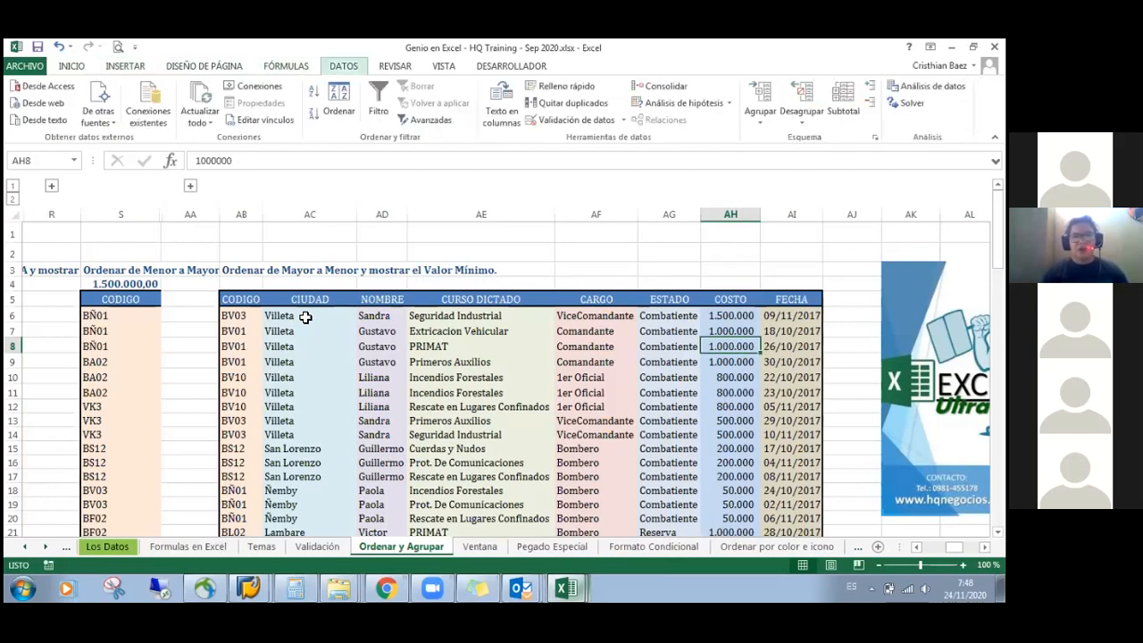
{"action": "key", "text": "Right"}
{"action": "key", "text": "Right"}
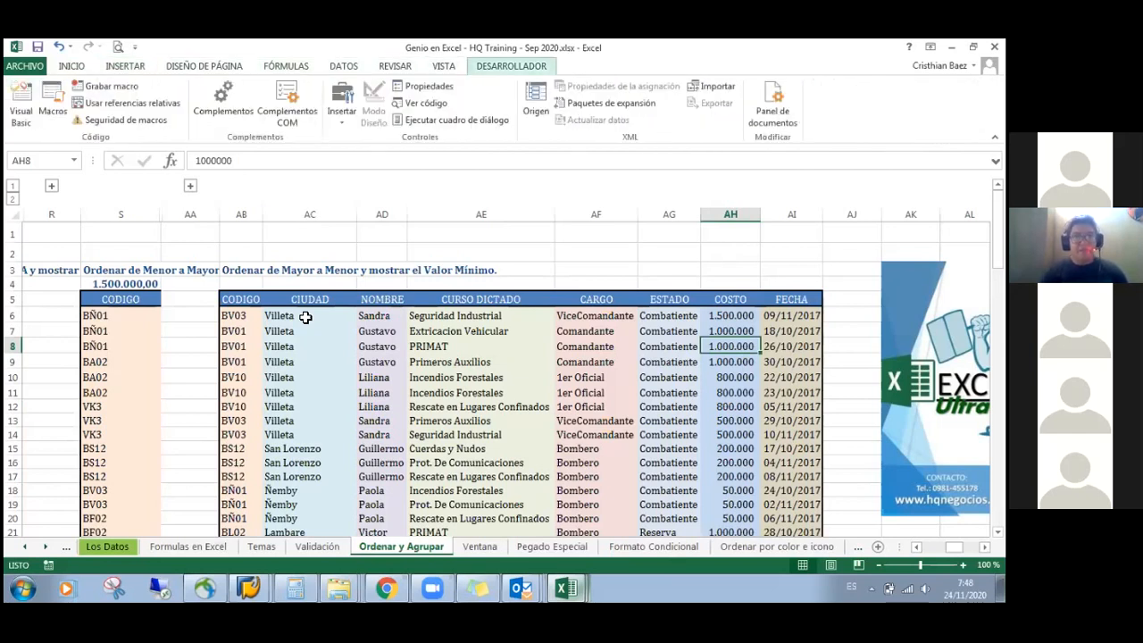
{"action": "key", "text": "Left"}
{"action": "key", "text": "Left"}
{"action": "key", "text": "Left"}
{"action": "key", "text": "Left"}
{"action": "key", "text": "Left"}
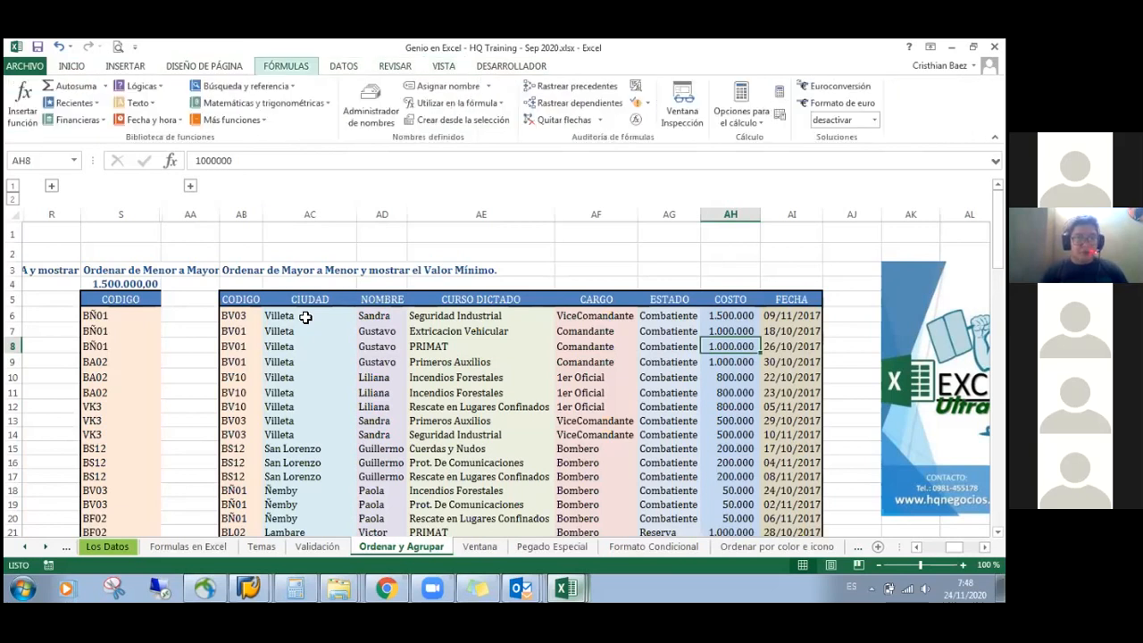
{"action": "key", "text": "Left"}
{"action": "key", "text": "Left"}
{"action": "key", "text": "Right"}
{"action": "key", "text": "Right"}
{"action": "key", "text": "Right"}
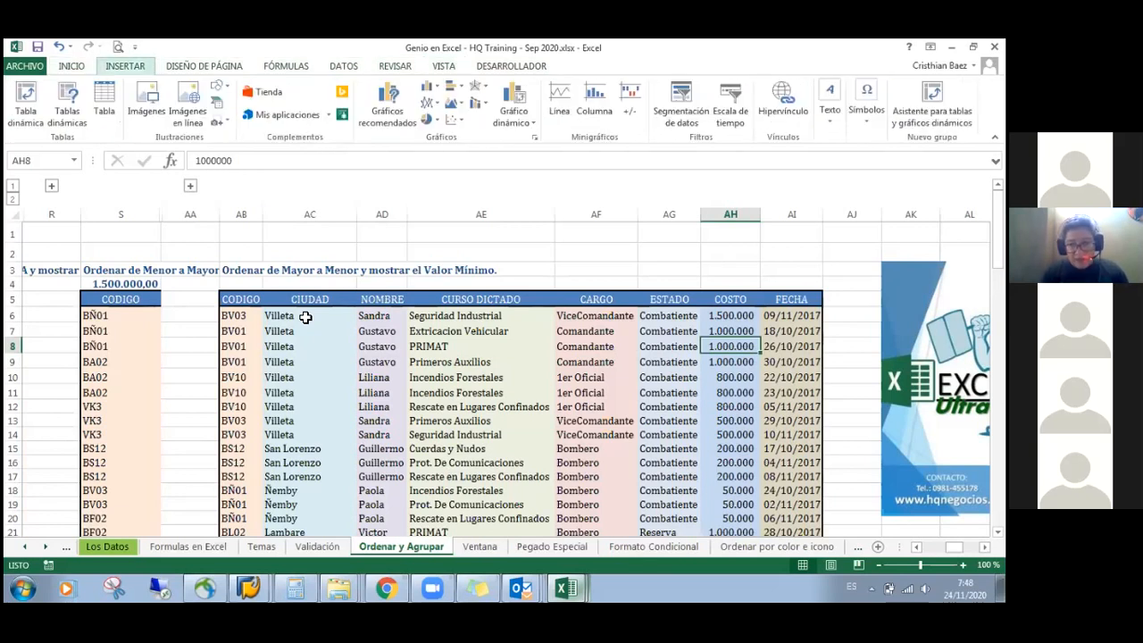
{"action": "key", "text": "Right"}
{"action": "key", "text": "Right"}
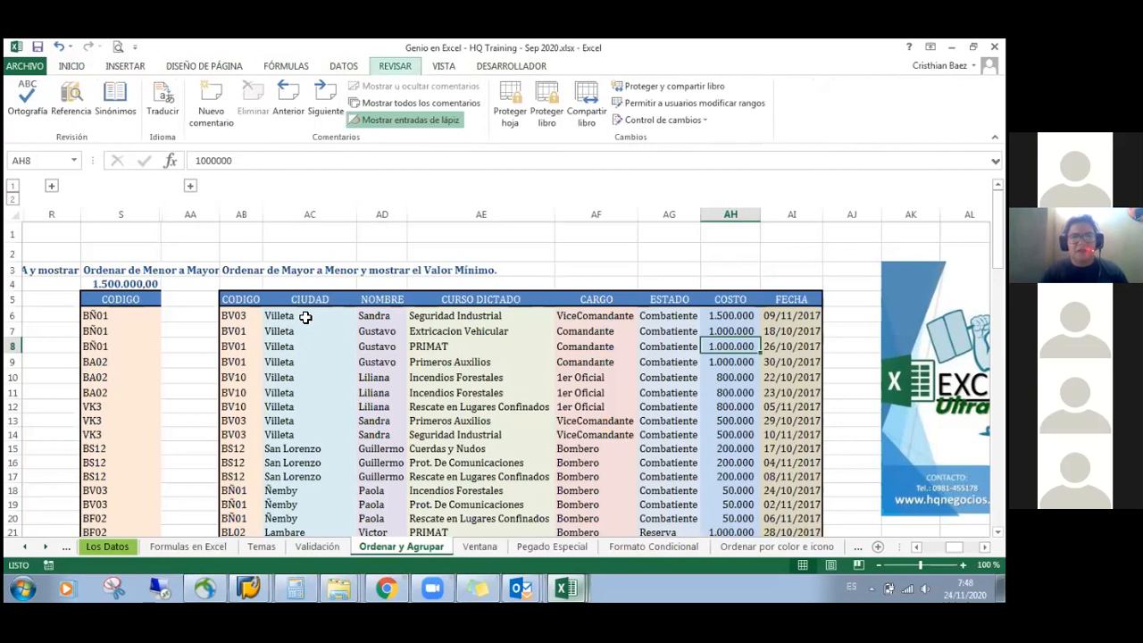
{"action": "key", "text": "Left"}
{"action": "key", "text": "Left"}
{"action": "key", "text": "Left"}
{"action": "key", "text": "Left"}
{"action": "key", "text": "Left"}
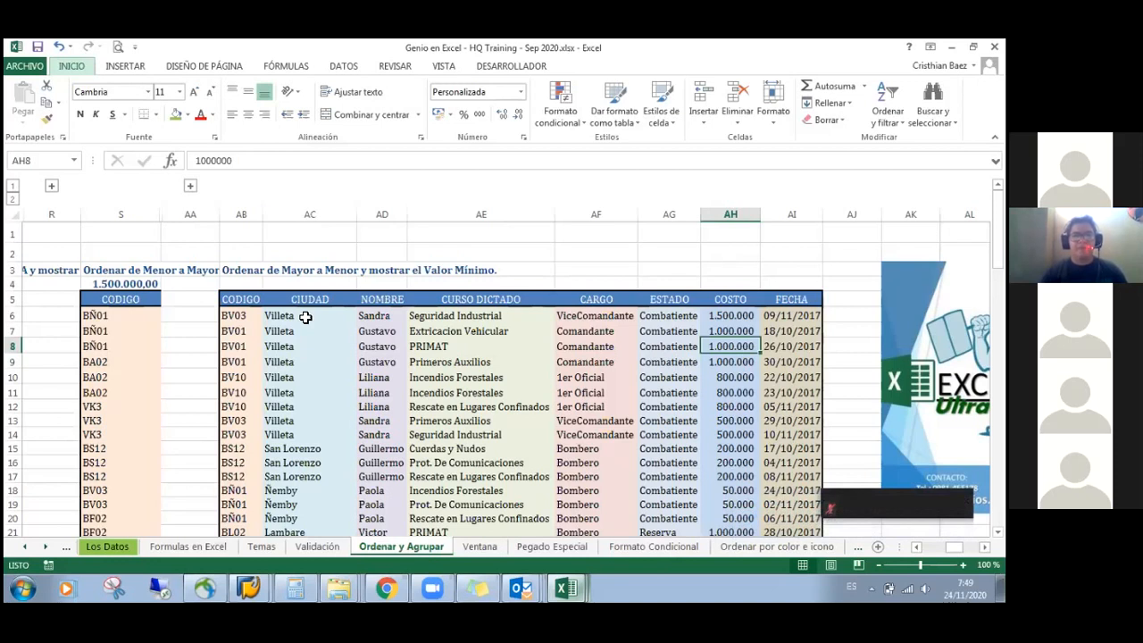
Sort the fourth table by its COSTO column from largest to smallest
{"action": "key", "text": "Down"}
{"action": "key", "text": "Tab"}
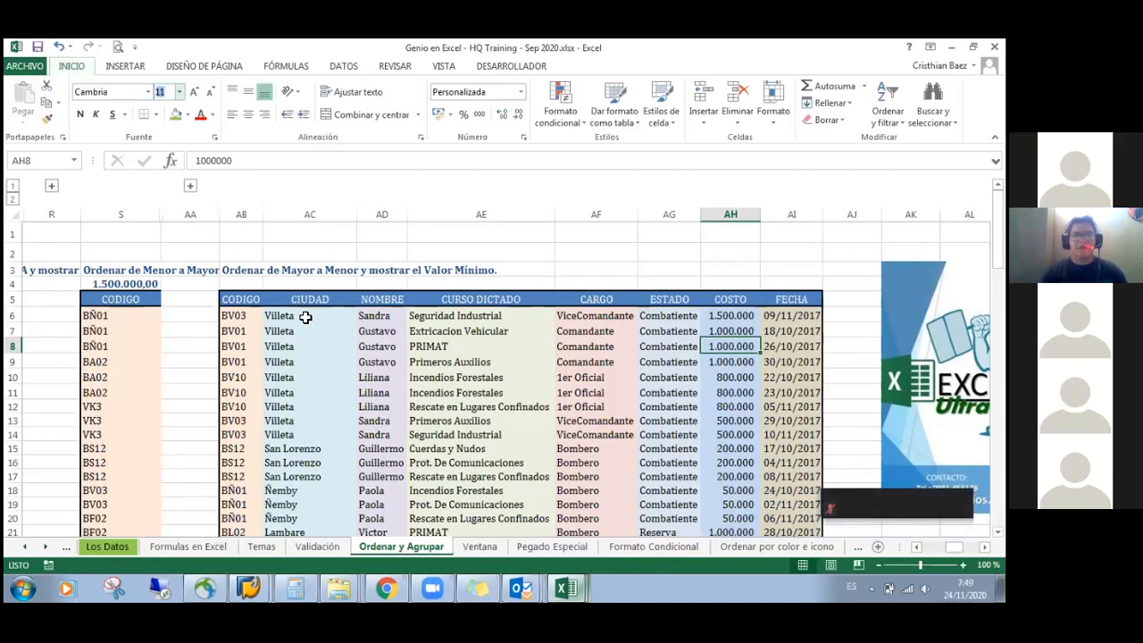
{"action": "key", "text": "Tab"}
{"action": "key", "text": "Down"}
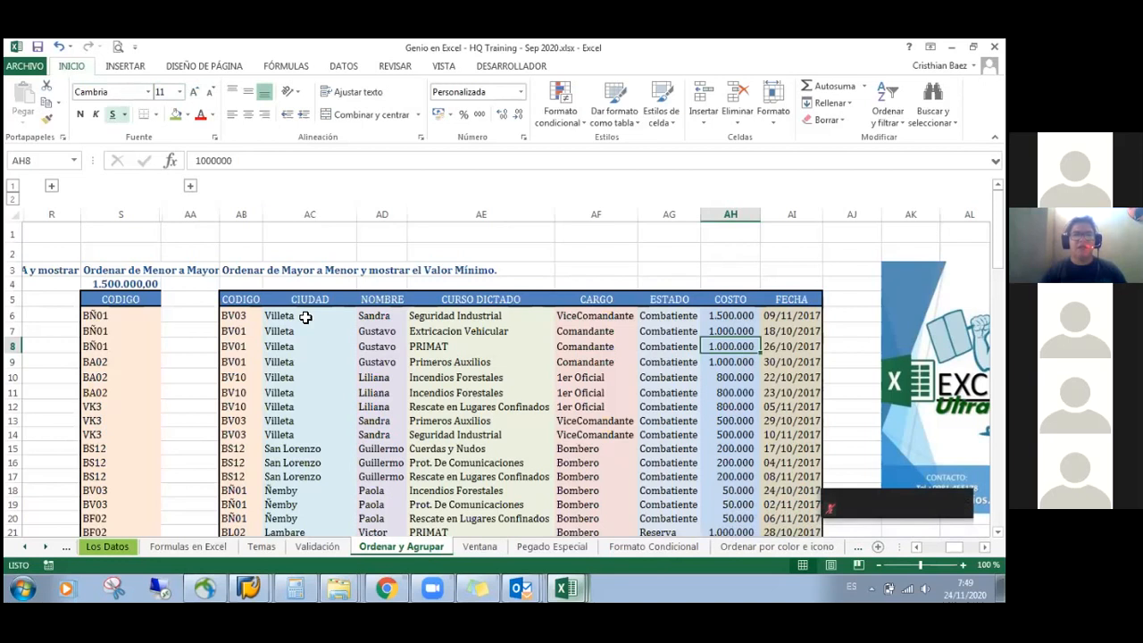
{"action": "key", "text": "Tab"}
{"action": "key", "text": "Tab"}
{"action": "key", "text": "Tab"}
{"action": "key", "text": "Tab"}
{"action": "key", "text": "Tab"}
{"action": "key", "text": "Tab"}
{"action": "key", "text": "Tab"}
{"action": "key", "text": "Tab"}
{"action": "key", "text": "Tab"}
{"action": "key", "text": "Tab"}
{"action": "key", "text": "Tab"}
{"action": "key", "text": "Tab"}
{"action": "key", "text": "Tab"}
{"action": "key", "text": "Tab"}
{"action": "key", "text": "Tab"}
{"action": "key", "text": "Tab"}
{"action": "key", "text": "Tab"}
{"action": "key", "text": "Tab"}
{"action": "key", "text": "Tab"}
{"action": "key", "text": "Tab"}
{"action": "key", "text": "Tab"}
{"action": "key", "text": "Tab"}
{"action": "key", "text": "Tab"}
{"action": "key", "text": "Tab"}
{"action": "key", "text": "shift+Tab"}
{"action": "key", "text": "shift+Tab"}
{"action": "key", "text": "shift+Tab"}
{"action": "key", "text": "Tab"}
{"action": "key", "text": "Tab"}
{"action": "key", "text": "Tab"}
{"action": "key", "text": "Tab"}
{"action": "key", "text": "Tab"}
{"action": "key", "text": "Tab"}
{"action": "key", "text": "Tab"}
{"action": "key", "text": "shift+Tab"}
{"action": "key", "text": "shift+Tab"}
{"action": "key", "text": "shift+Tab"}
{"action": "key", "text": "shift+Tab"}
{"action": "key", "text": "shift+Tab"}
{"action": "key", "text": "Tab"}
{"action": "key", "text": "Tab"}
{"action": "key", "text": "Tab"}
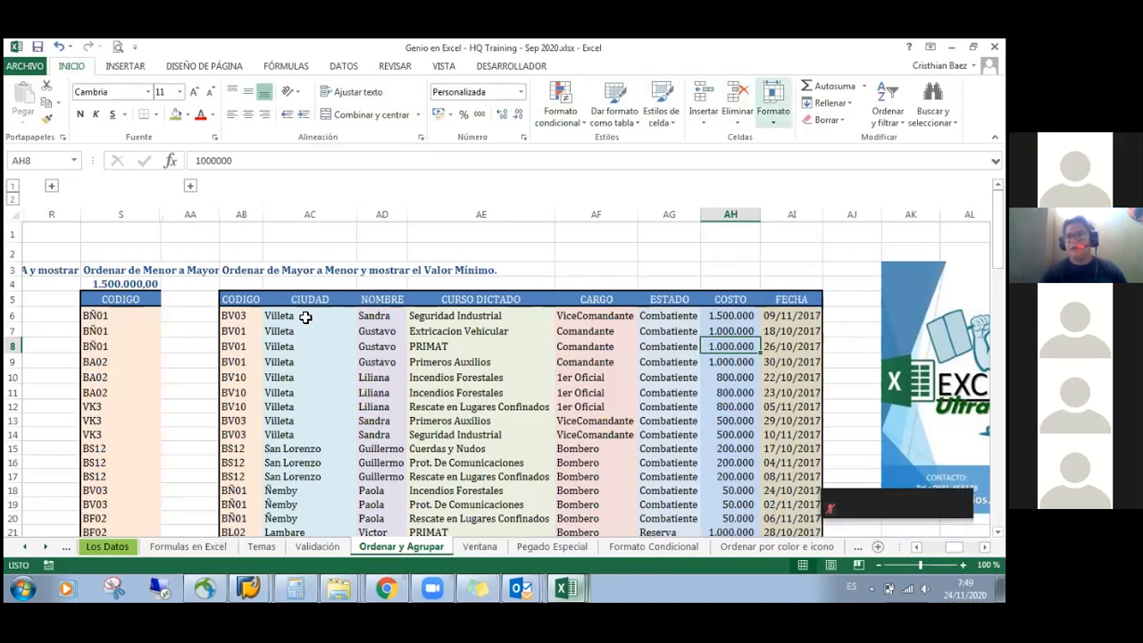
{"action": "key", "text": "Tab"}
{"action": "key", "text": "Tab"}
{"action": "key", "text": "Tab"}
{"action": "key", "text": "Tab"}
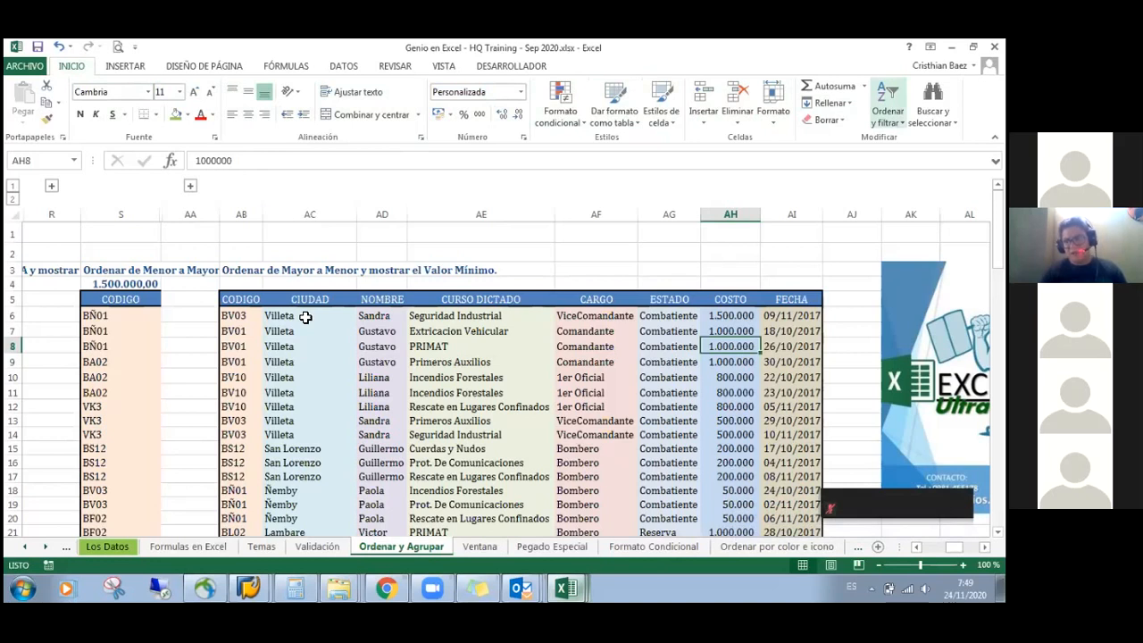
{"action": "key", "text": "Return"}
{"action": "key", "text": "Down"}
{"action": "key", "text": "Down"}
{"action": "key", "text": "Up"}
{"action": "key", "text": "Down"}
{"action": "key", "text": "Up"}
{"action": "key", "text": "Up"}
{"action": "key", "text": "Down"}
{"action": "key", "text": "Up"}
{"action": "key", "text": "Down"}
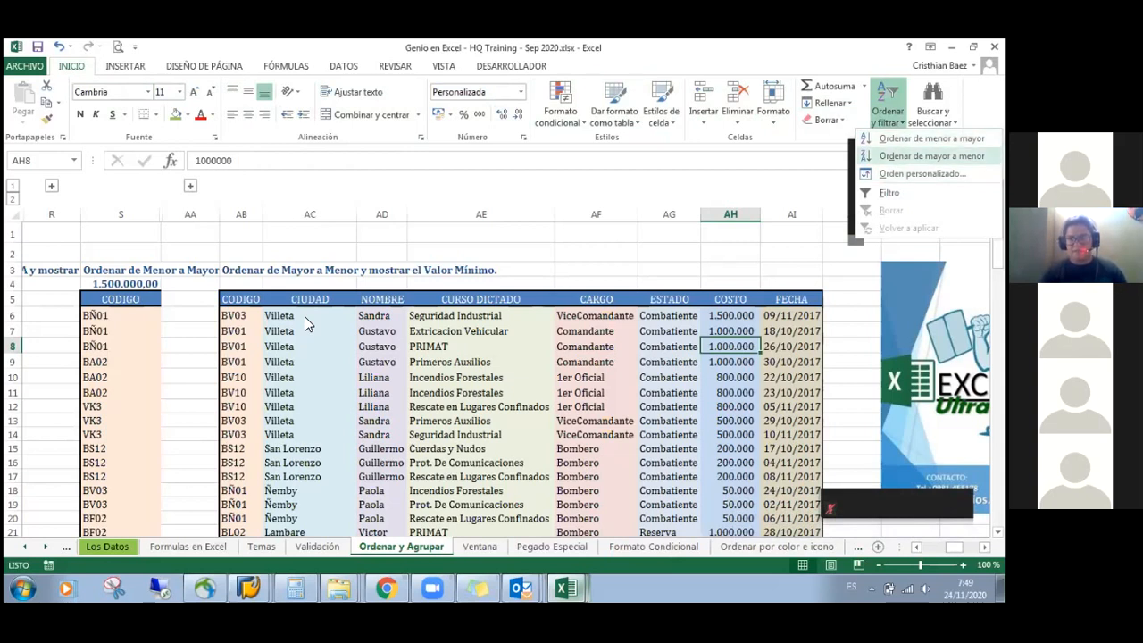
{"action": "key", "text": "Return"}
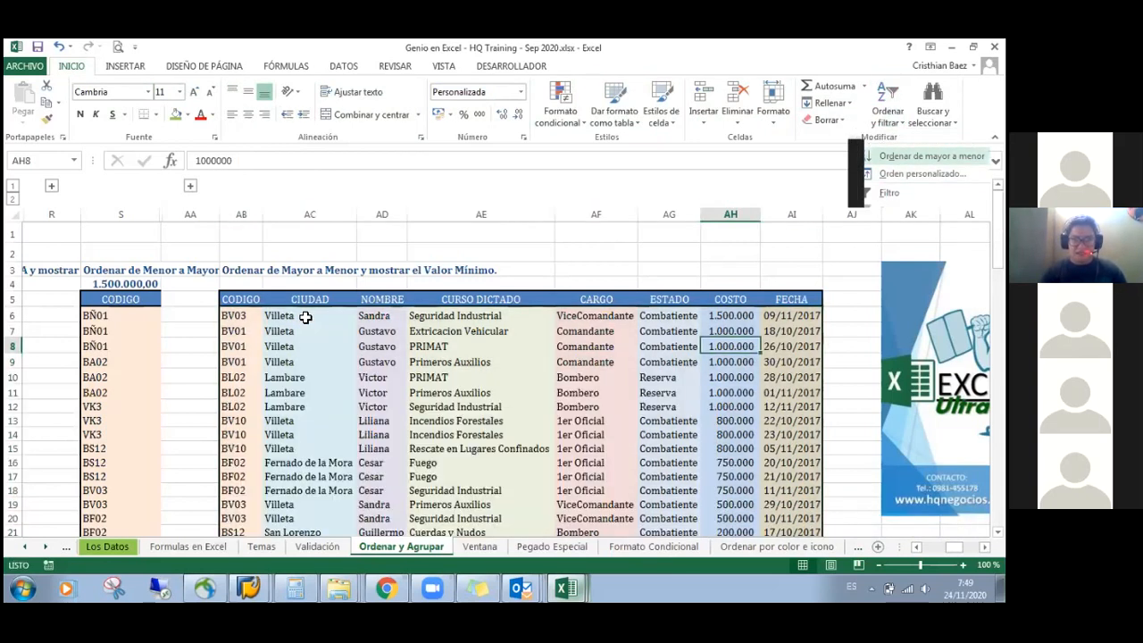
Examine the order of the COSTO values down the fourth table and back up to its first row
{"action": "key", "text": "Up"}
{"action": "key", "text": "Up"}
{"action": "key", "text": "Down"}
{"action": "key", "text": "Down"}
{"action": "key", "text": "Down"}
{"action": "key", "text": "Down"}
{"action": "key", "text": "Down"}
{"action": "key", "text": "Down"}
{"action": "key", "text": "Down"}
{"action": "key", "text": "Down"}
{"action": "key", "text": "Down"}
{"action": "key", "text": "Down"}
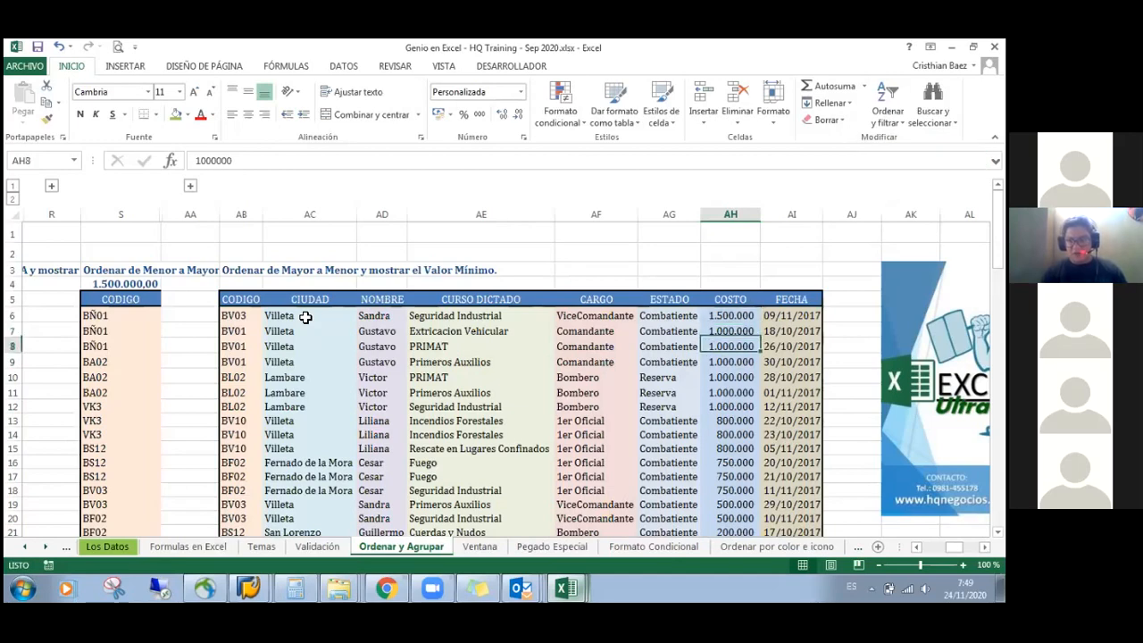
{"action": "key", "text": "Down"}
{"action": "key", "text": "Down"}
{"action": "key", "text": "Down"}
{"action": "key", "text": "Down"}
{"action": "key", "text": "Down"}
{"action": "key", "text": "Down"}
{"action": "key", "text": "Down"}
{"action": "key", "text": "Down"}
{"action": "key", "text": "Down"}
{"action": "key", "text": "Down"}
{"action": "key", "text": "Down"}
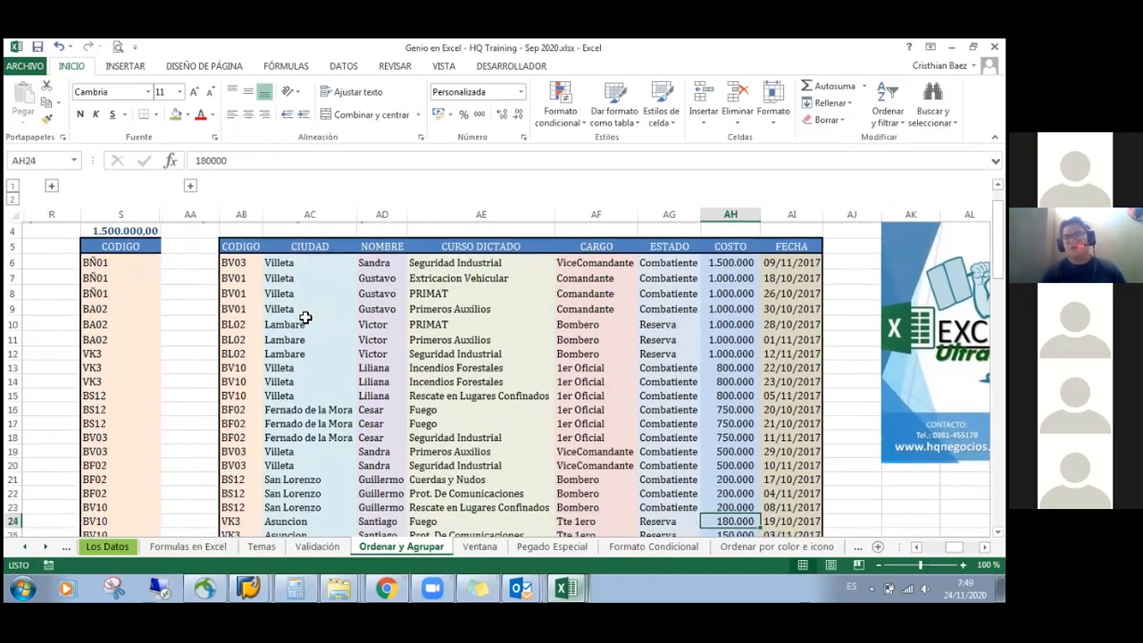
{"action": "key", "text": "Down"}
{"action": "key", "text": "Down"}
{"action": "key", "text": "Down"}
{"action": "key", "text": "Down"}
{"action": "key", "text": "Down"}
{"action": "key", "text": "Up"}
{"action": "key", "text": "Up"}
{"action": "key", "text": "Up"}
{"action": "key", "text": "Up"}
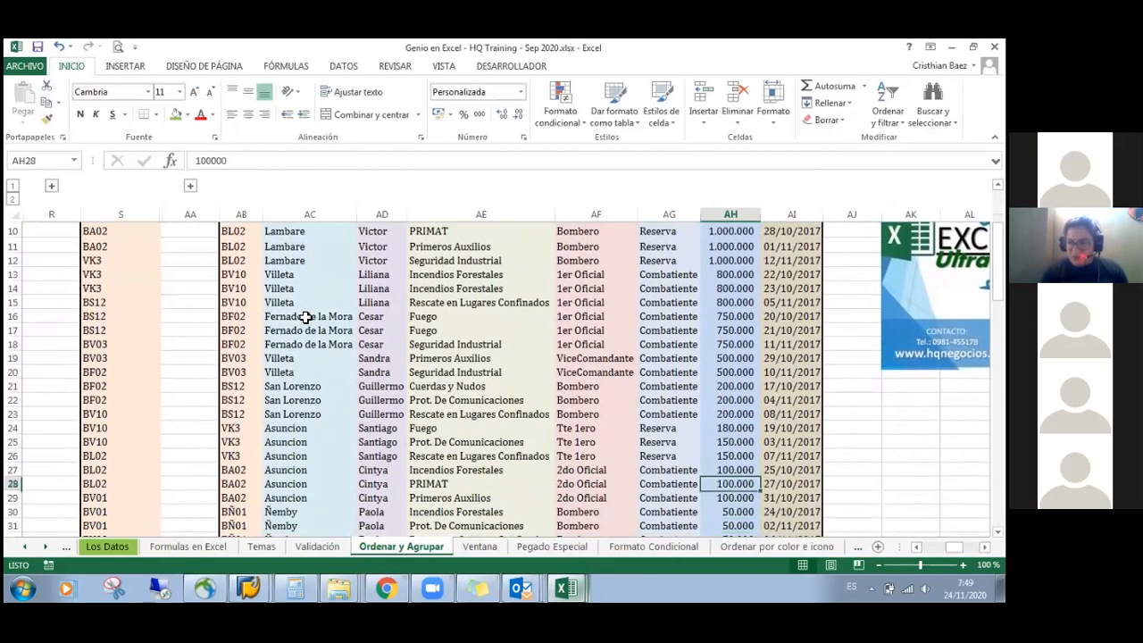
{"action": "key", "text": "Up"}
{"action": "key", "text": "Up"}
{"action": "key", "text": "Up"}
{"action": "key", "text": "Up"}
{"action": "key", "text": "Up"}
{"action": "key", "text": "Up"}
{"action": "key", "text": "Up"}
{"action": "key", "text": "Up"}
{"action": "key", "text": "Up"}
{"action": "key", "text": "Up"}
{"action": "key", "text": "Up"}
{"action": "key", "text": "Up"}
{"action": "key", "text": "Up"}
{"action": "key", "text": "Up"}
{"action": "key", "text": "Up"}
{"action": "key", "text": "Up"}
{"action": "key", "text": "Up"}
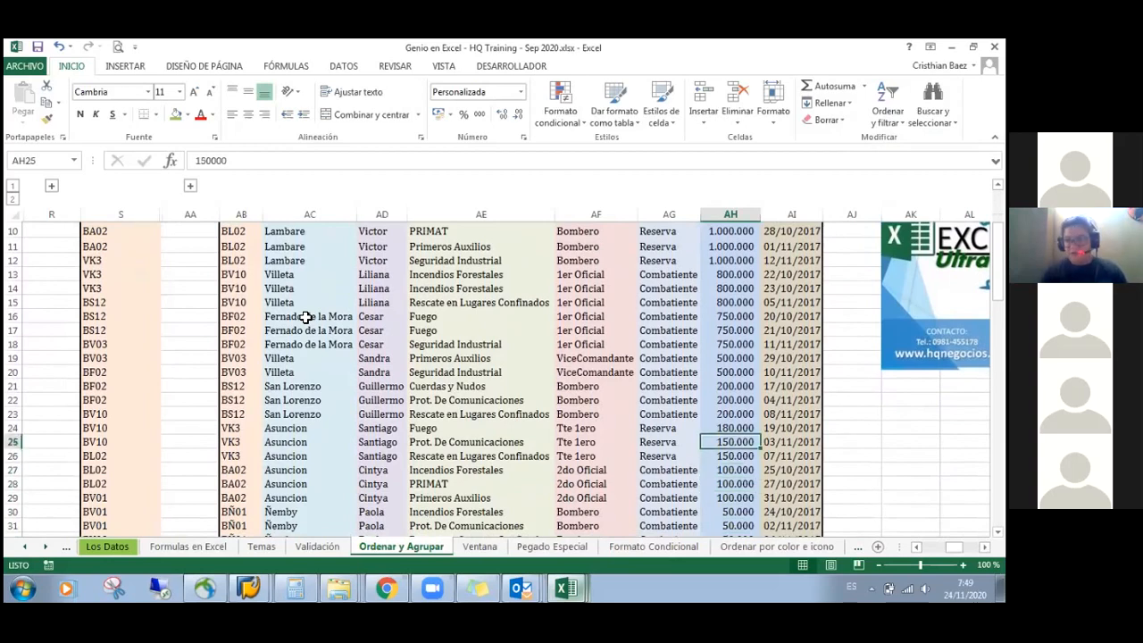
{"action": "key", "text": "Up"}
{"action": "key", "text": "Up"}
{"action": "key", "text": "Up"}
{"action": "key", "text": "Up"}
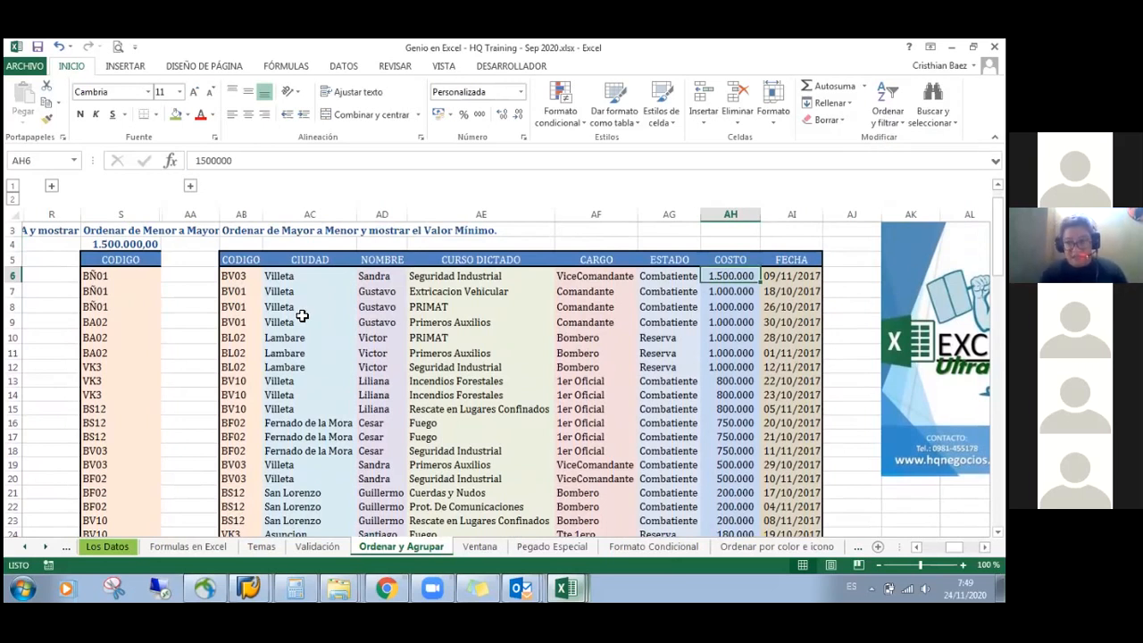
Enter =MIN(AH6:AH32) in cell AB4 above the fourth table to calculate its minimum COSTO
{"action": "key", "text": "Up"}
{"action": "key", "text": "Left"}
{"action": "key", "text": "ctrl+Left"}
{"action": "key", "text": "ctrl+Left"}
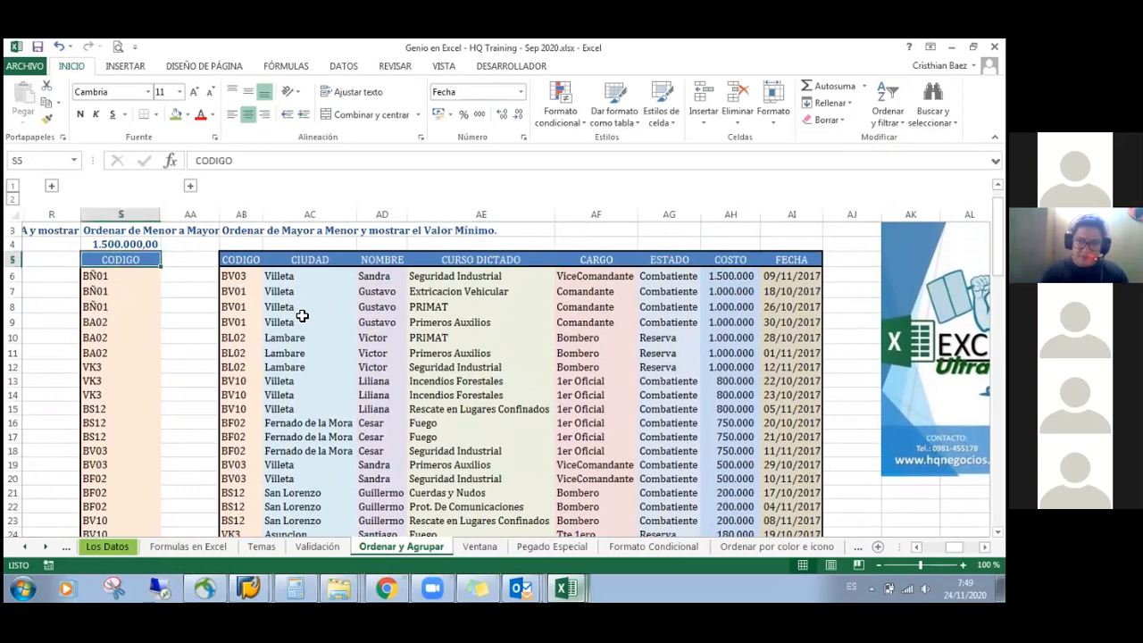
{"action": "key", "text": "ctrl+Right"}
{"action": "key", "text": "Up"}
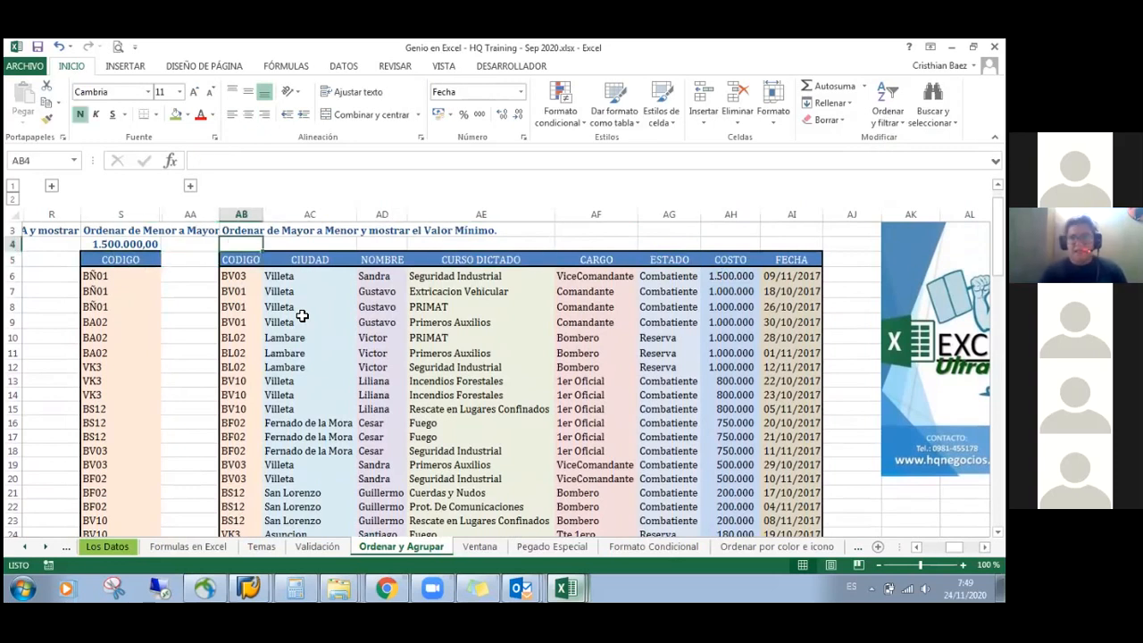
{"action": "type", "text": "=min"}
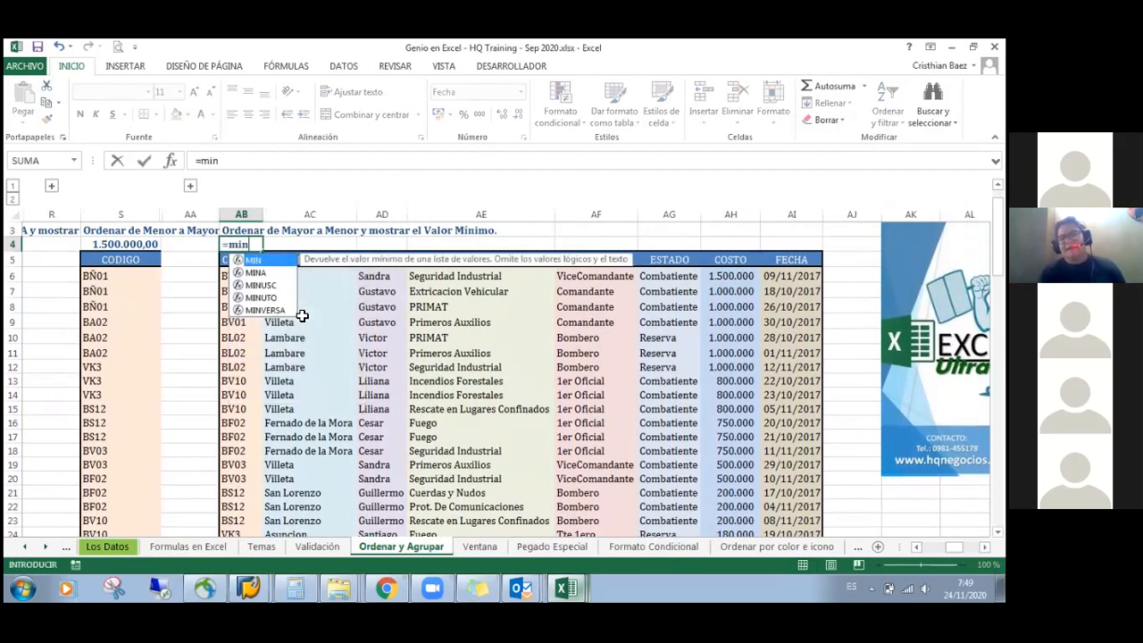
{"action": "type", "text": "("}
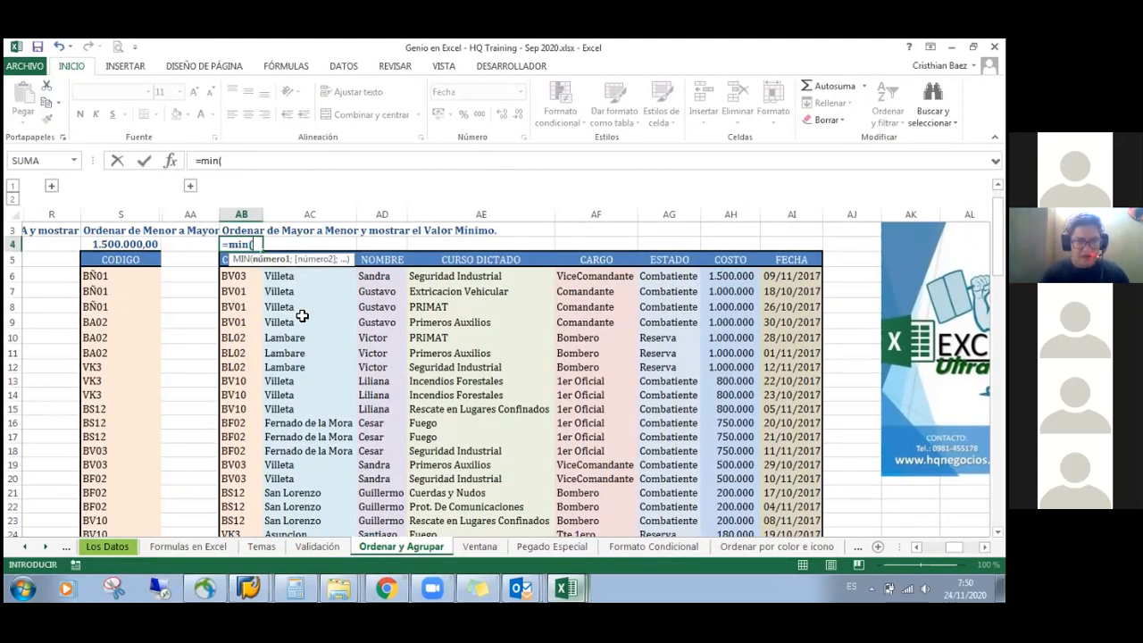
{"action": "type", "text": "AH"}
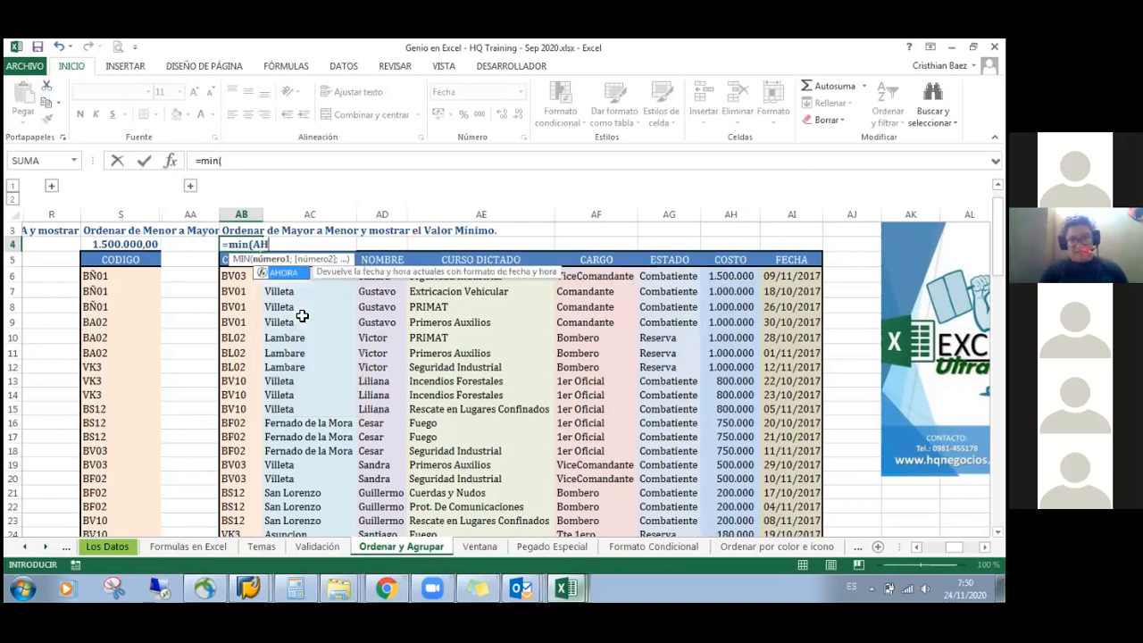
{"action": "type", "text": "6:AH32"}
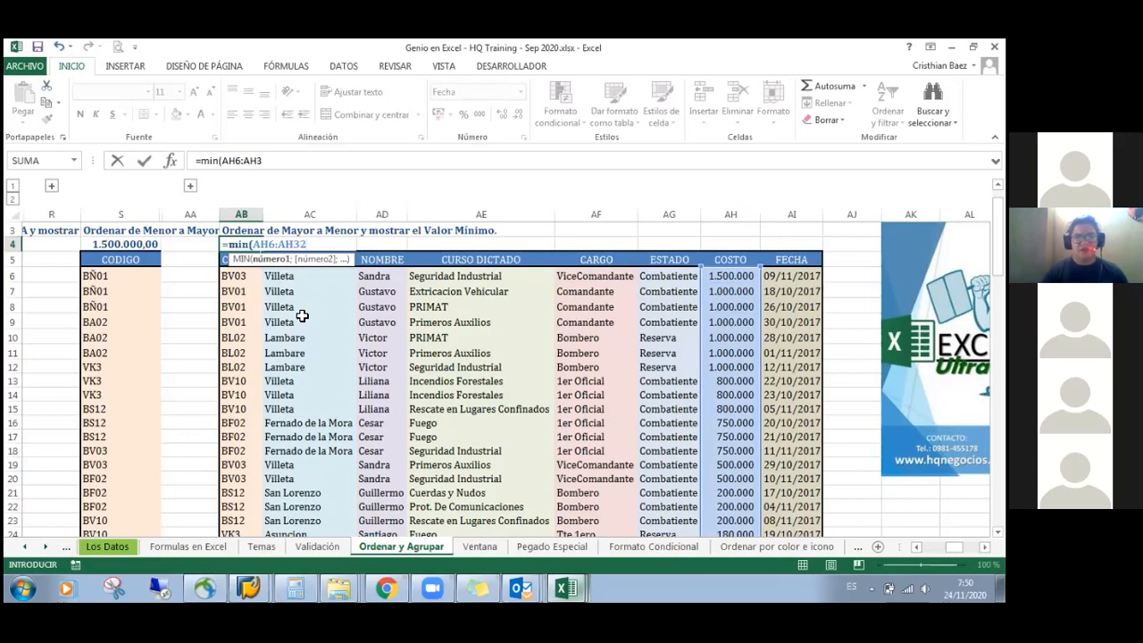
{"action": "type", "text": ")"}
{"action": "key", "text": "ctrl+Return"}
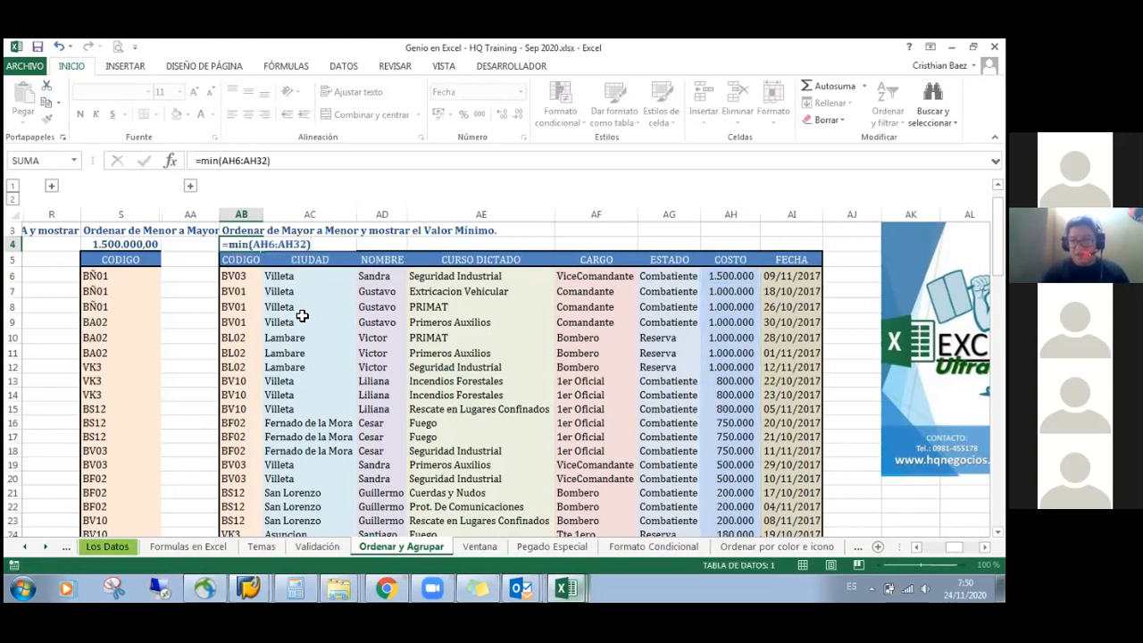
{"action": "key", "text": "Return"}
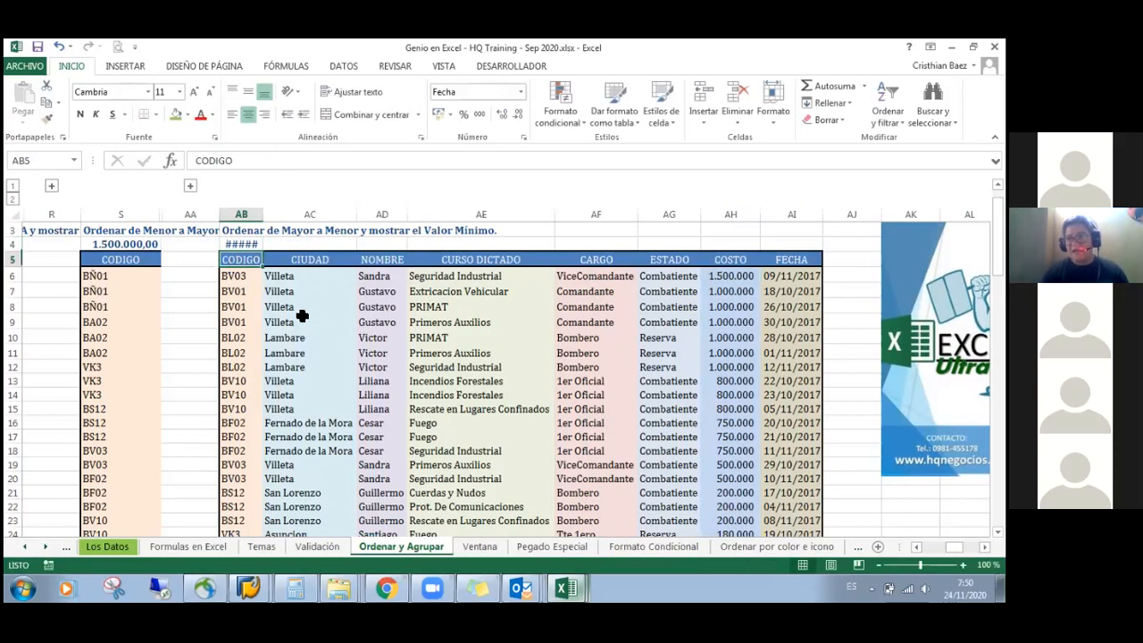
Widen column AB so the minimum cost in cell AB4 fits
{"action": "key", "text": "Up"}
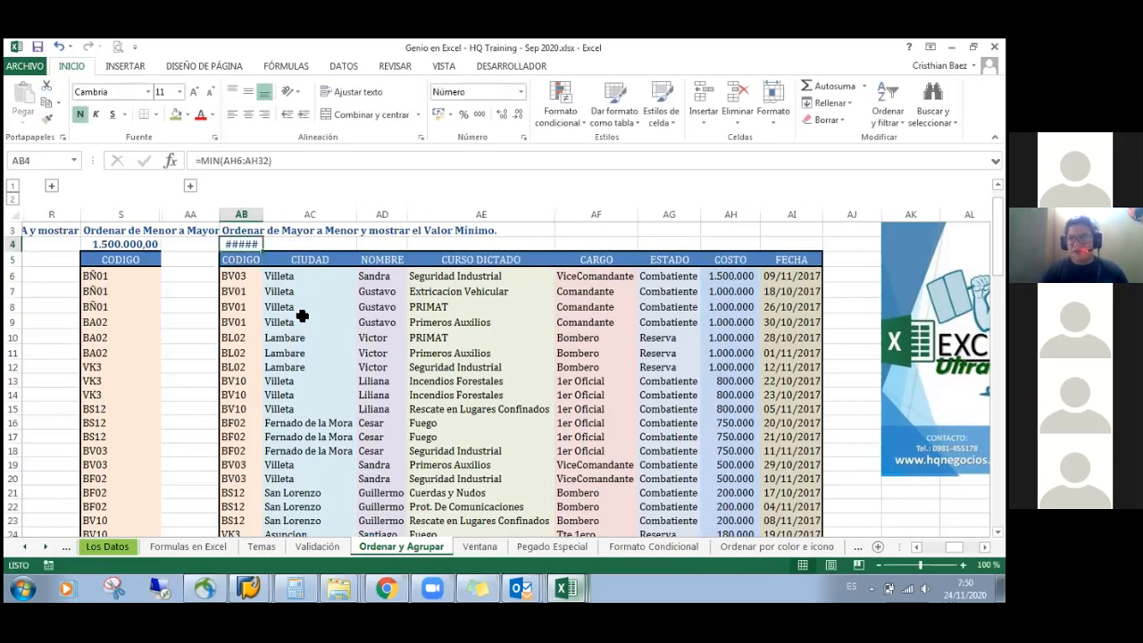
{"action": "left_click_drag", "start_coordinate": [266, 218], "coordinate": [291, 215]}
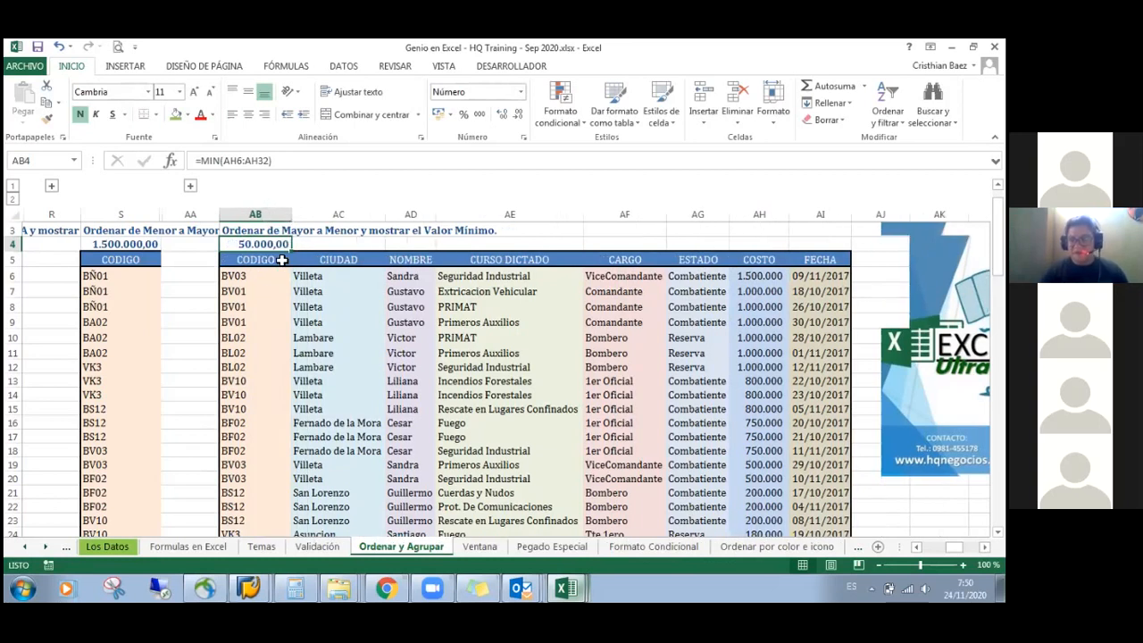
{"action": "left_click", "coordinate": [265, 306]}
{"action": "left_click", "coordinate": [263, 259]}
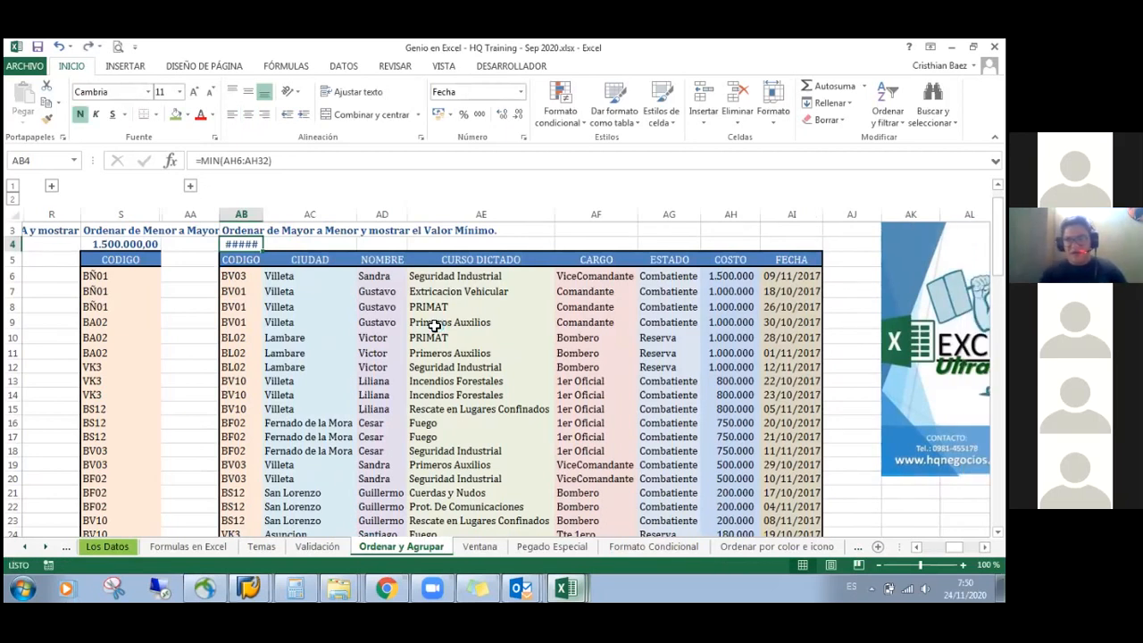
Examine the first data row of the fourth table across to its COSTO value and back to CIUDAD
{"action": "key", "text": "Down"}
{"action": "key", "text": "Down"}
{"action": "key", "text": "Right"}
{"action": "key", "text": "Right"}
{"action": "key", "text": "Right"}
{"action": "key", "text": "Right"}
{"action": "key", "text": "Right"}
{"action": "key", "text": "Right"}
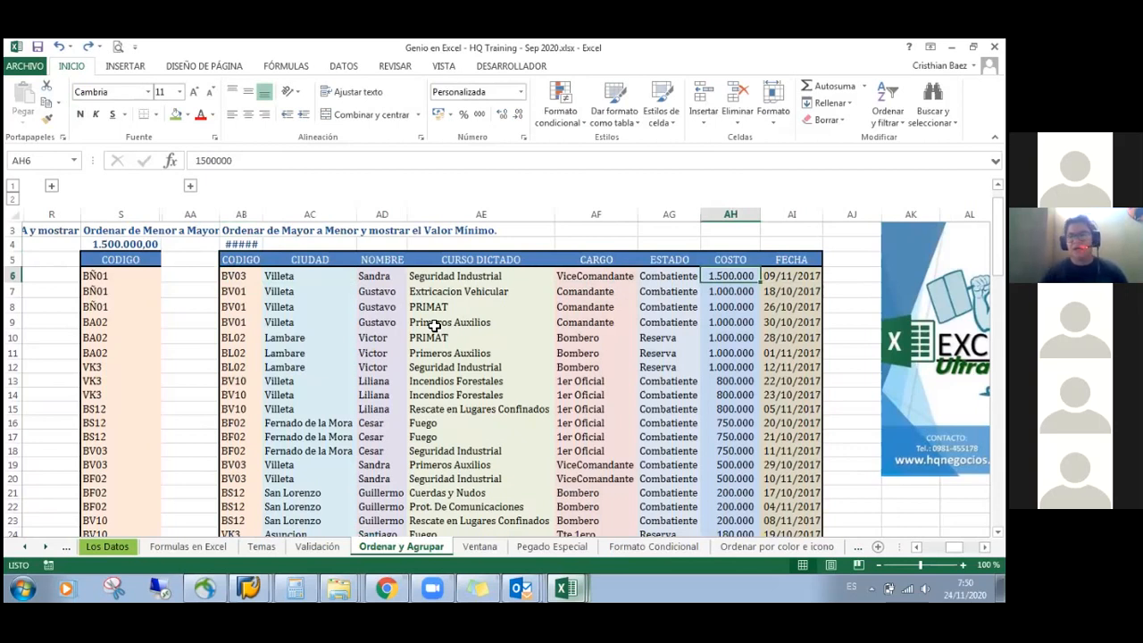
{"action": "key", "text": "Left"}
{"action": "key", "text": "Left"}
{"action": "key", "text": "Left"}
{"action": "key", "text": "Left"}
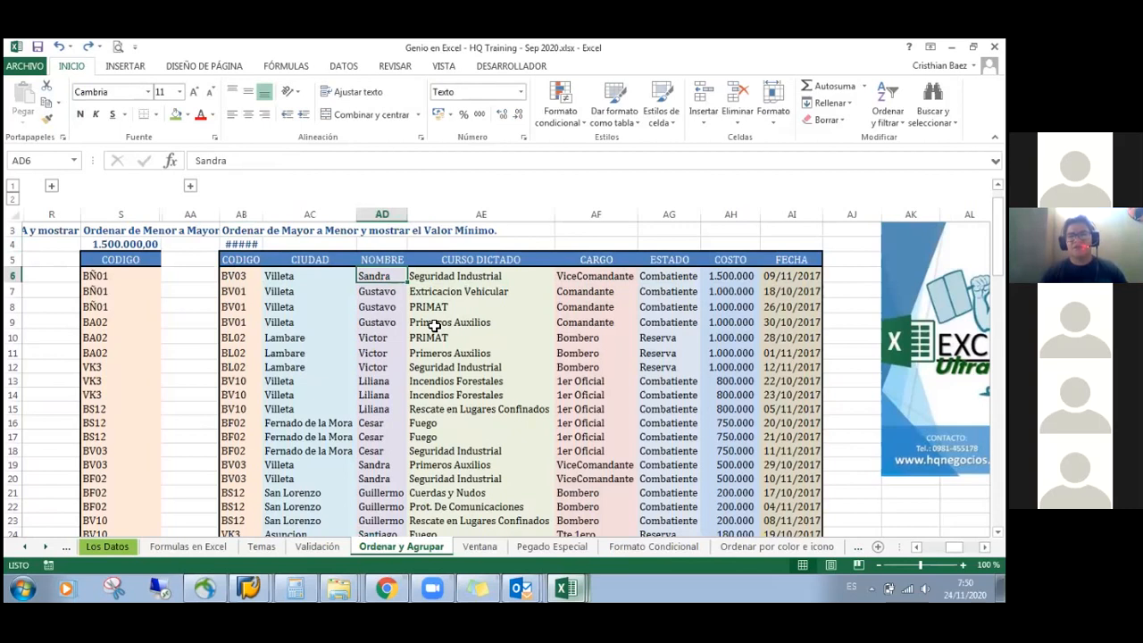
{"action": "key", "text": "Left"}
{"action": "key", "text": "Left"}
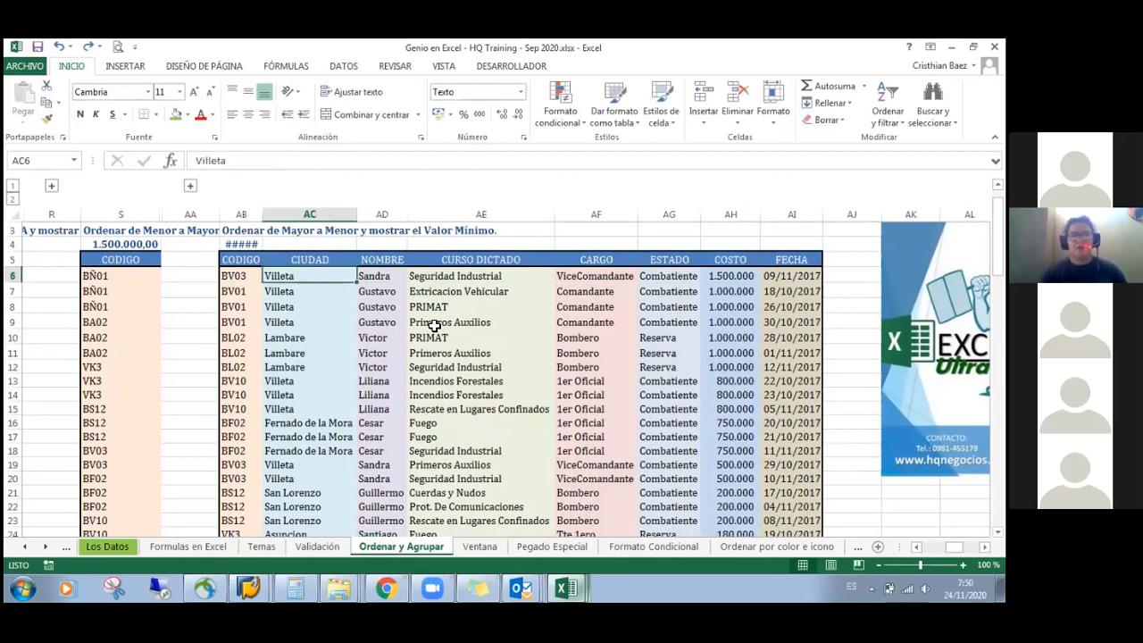
Copy the formatting of cell S4 onto AB4 with the Format Painter and widen column AB to fit the value
{"action": "key", "text": "Up"}
{"action": "key", "text": "Up"}
{"action": "key", "text": "Left"}
{"action": "key", "text": "Left"}
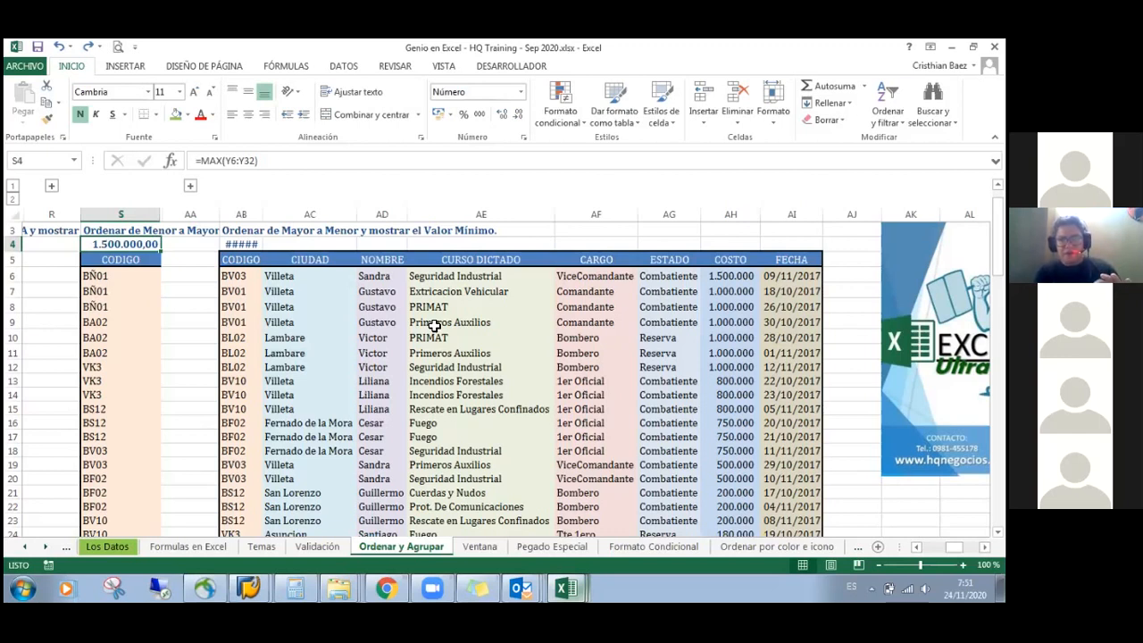
{"action": "key", "text": "Left"}
{"action": "key", "text": "Right"}
{"action": "key", "text": "Right"}
{"action": "key", "text": "Left"}
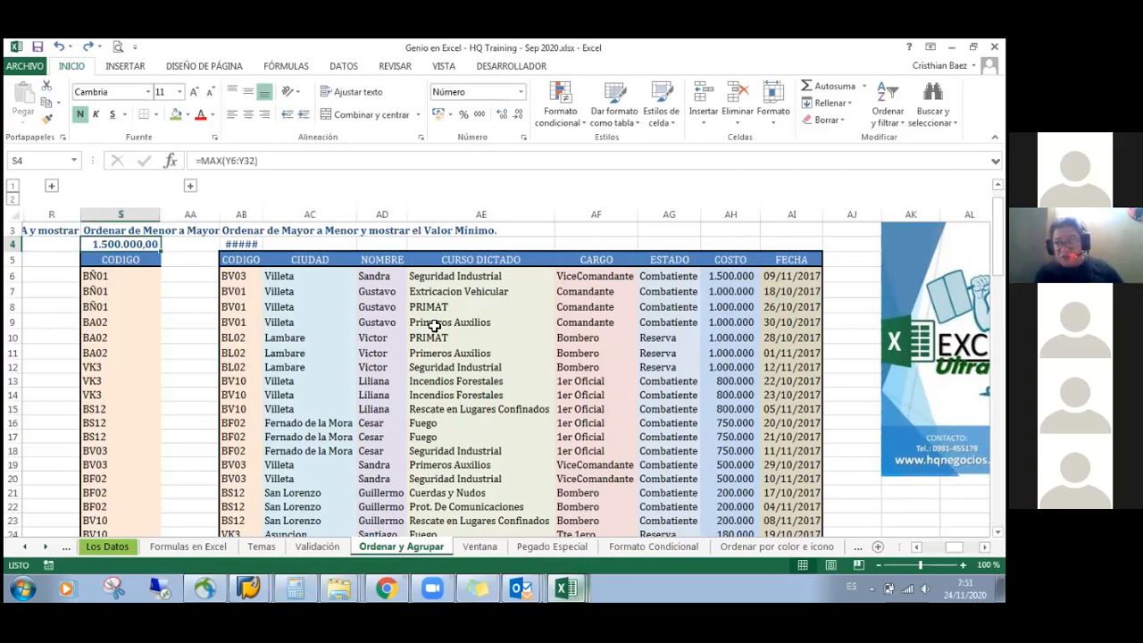
{"action": "left_click", "coordinate": [47, 120]}
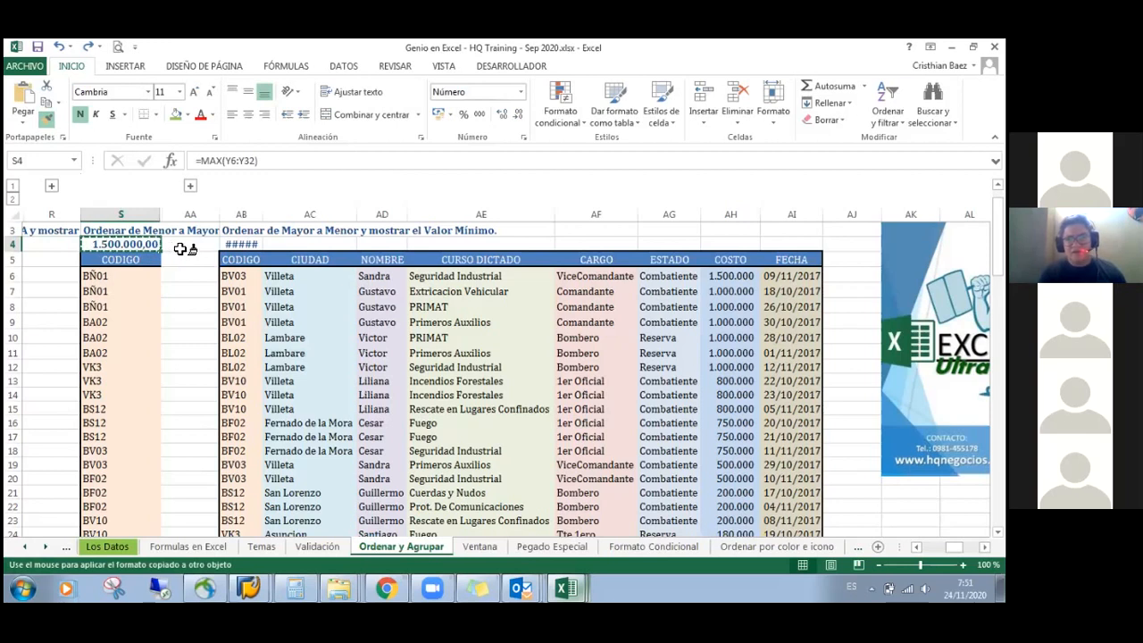
{"action": "left_click", "coordinate": [241, 245]}
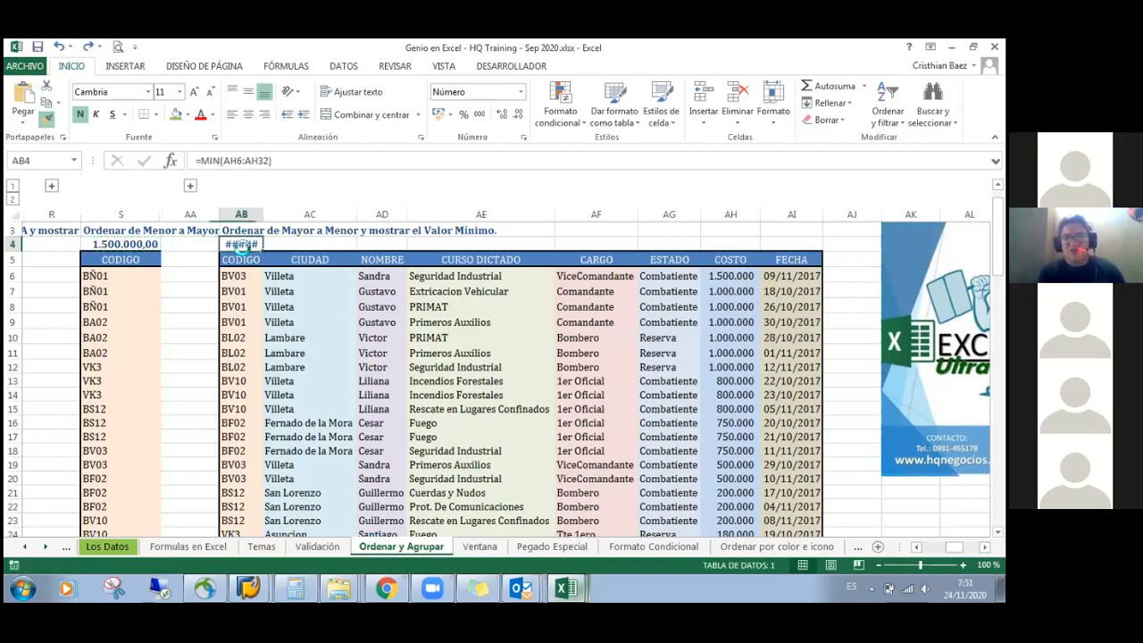
{"action": "left_click_drag", "start_coordinate": [264, 214], "coordinate": [292, 213]}
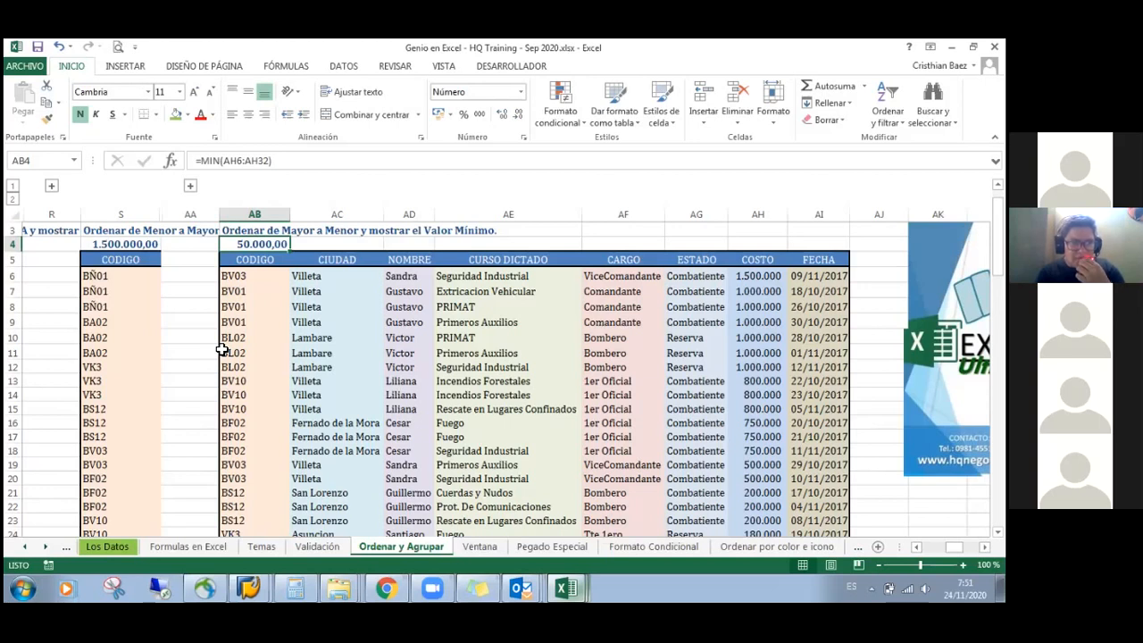
Apply the Número format to the minimum cost in cell AB4
{"action": "key", "text": "Up"}
{"action": "key", "text": "Down"}
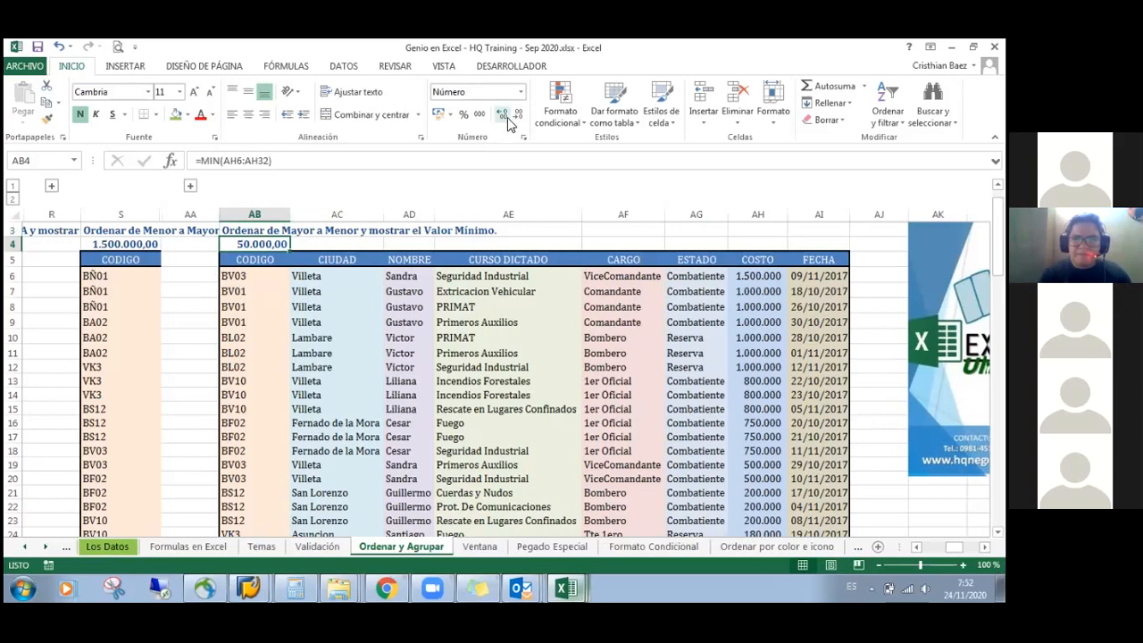
{"action": "left_click", "coordinate": [521, 93]}
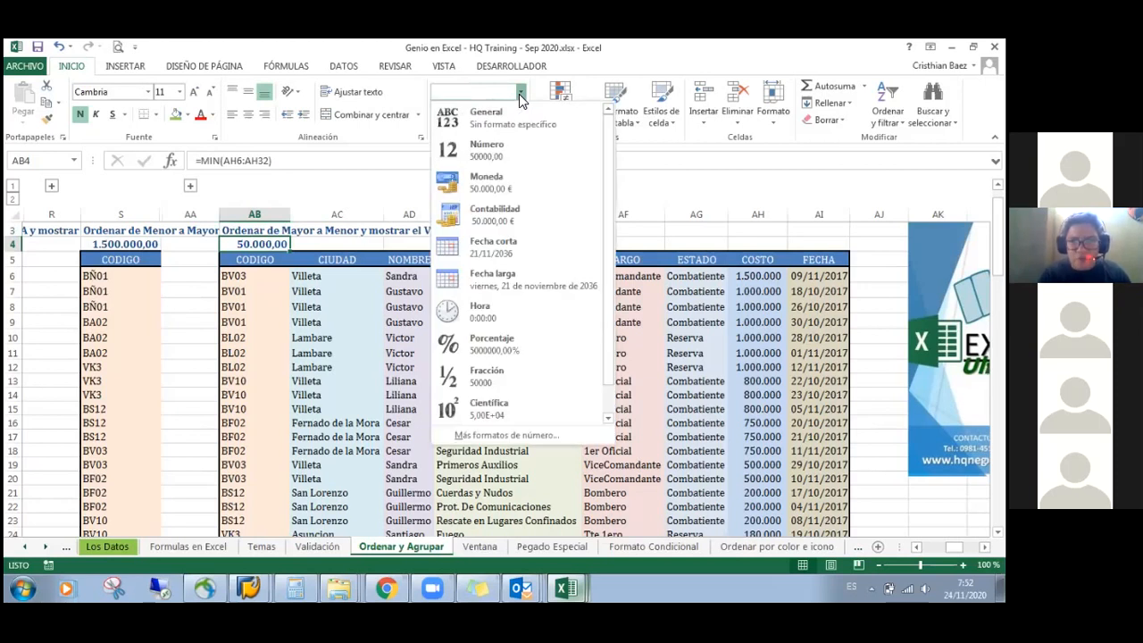
{"action": "left_click", "coordinate": [489, 157]}
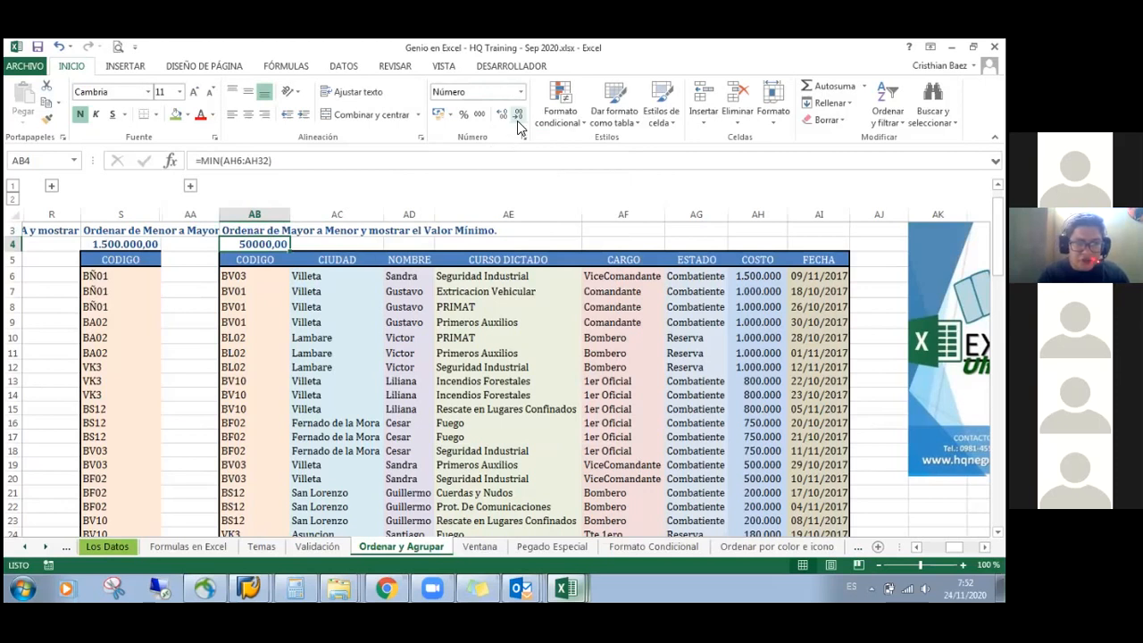
Copy the maximum cost formula from cell S4 and paste it into AB4 over the existing formula
{"action": "left_click", "coordinate": [138, 248]}
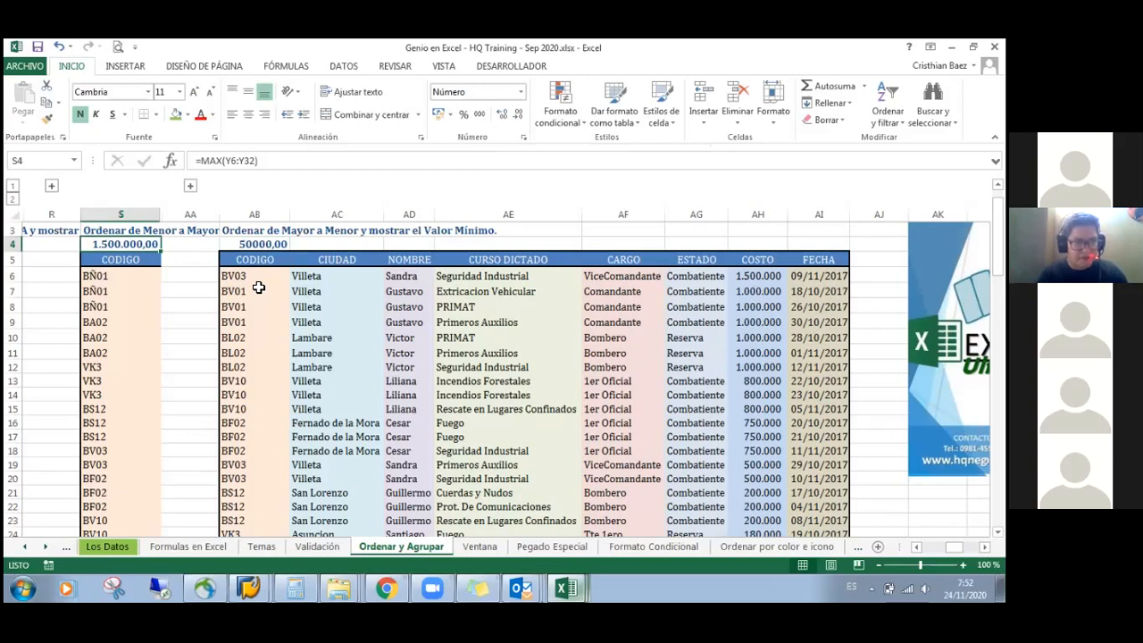
{"action": "key", "text": "ctrl+c"}
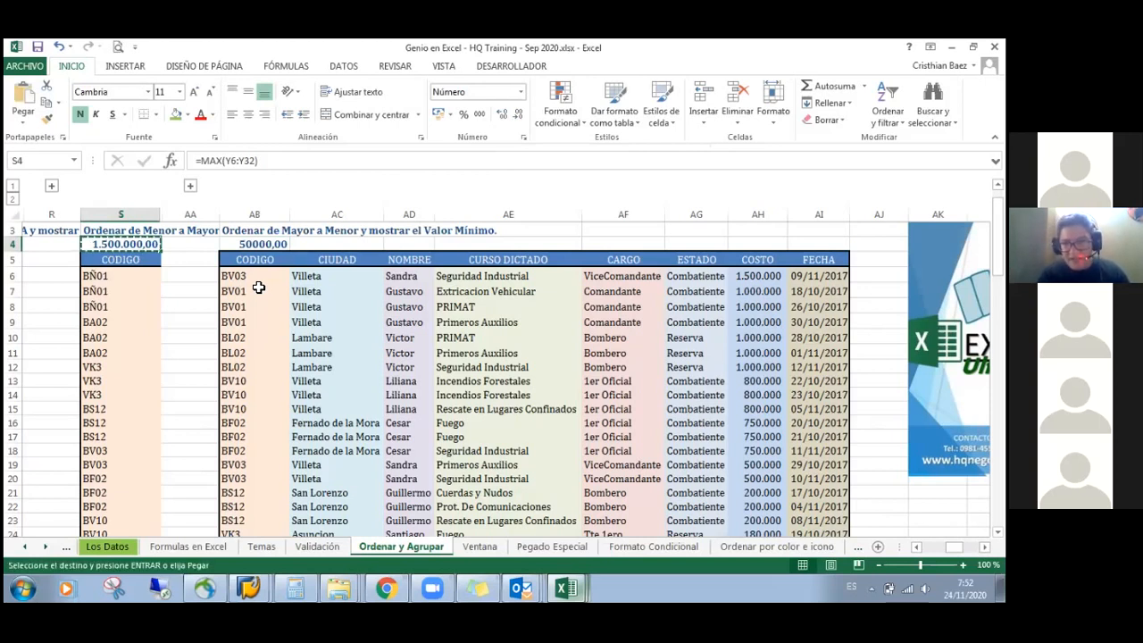
{"action": "key", "text": "Right"}
{"action": "key", "text": "Right"}
{"action": "key", "text": "Right"}
{"action": "key", "text": "Left"}
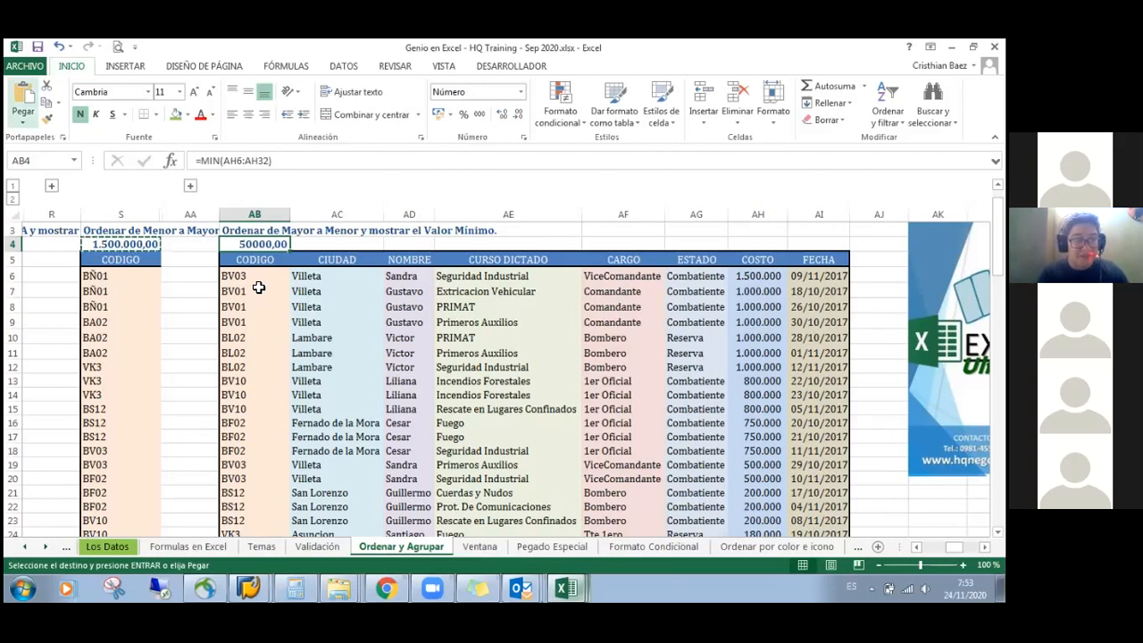
{"action": "left_click", "coordinate": [23, 121]}
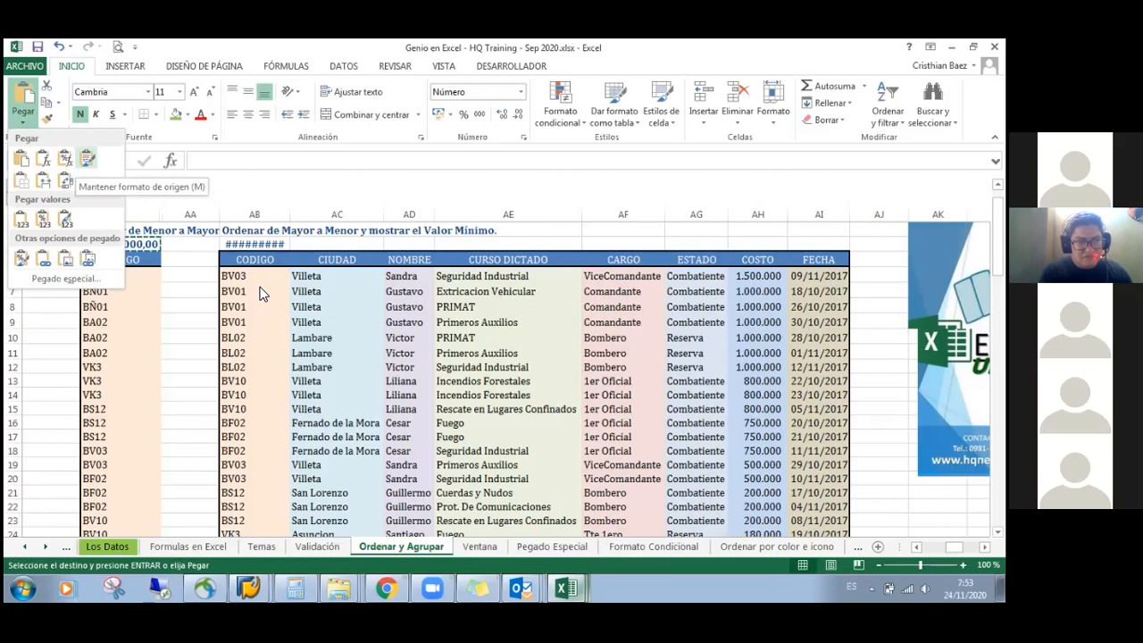
{"action": "left_click", "coordinate": [260, 288]}
{"action": "key", "text": "ctrl+v"}
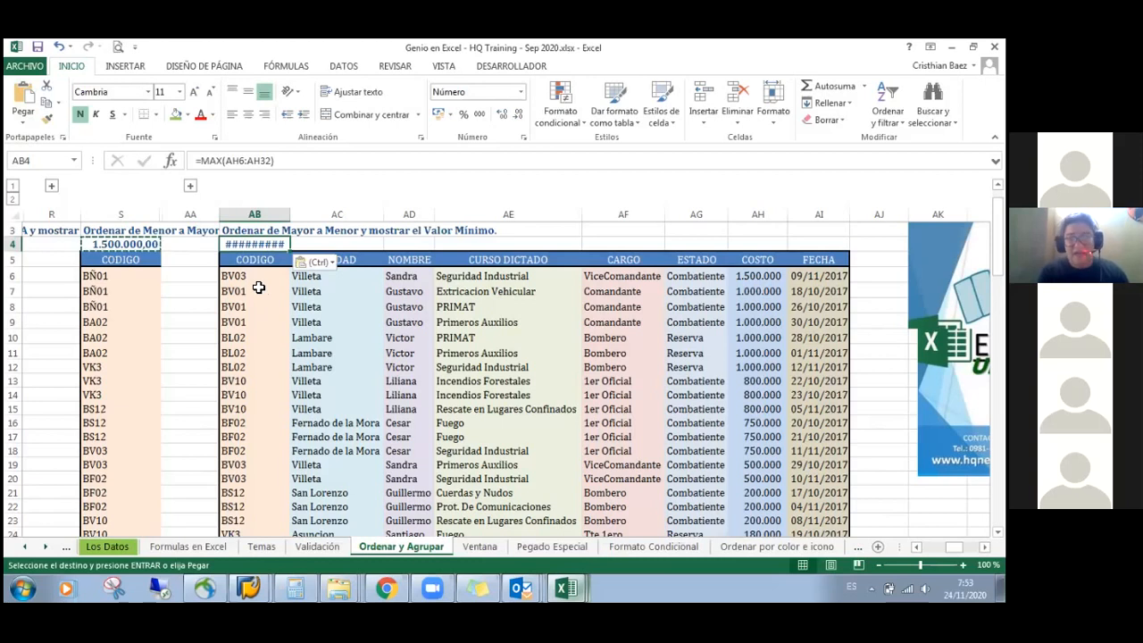
Widen column AB to fit the pasted value, and undo that width change
{"action": "left_click_drag", "start_coordinate": [290, 216], "coordinate": [294, 216]}
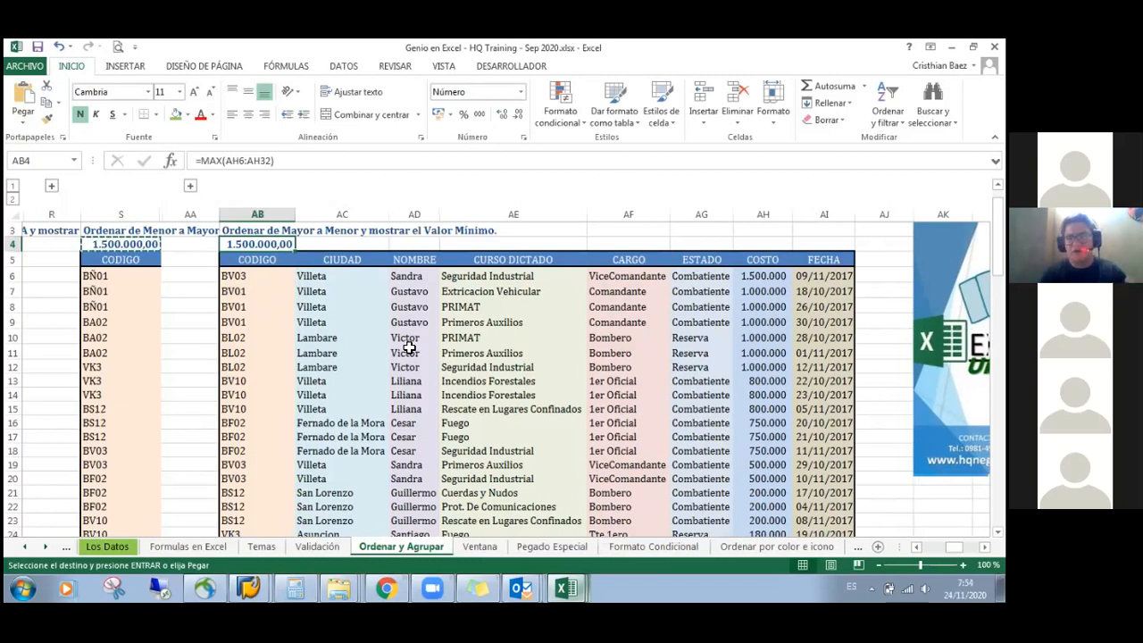
{"action": "key", "text": "Return"}
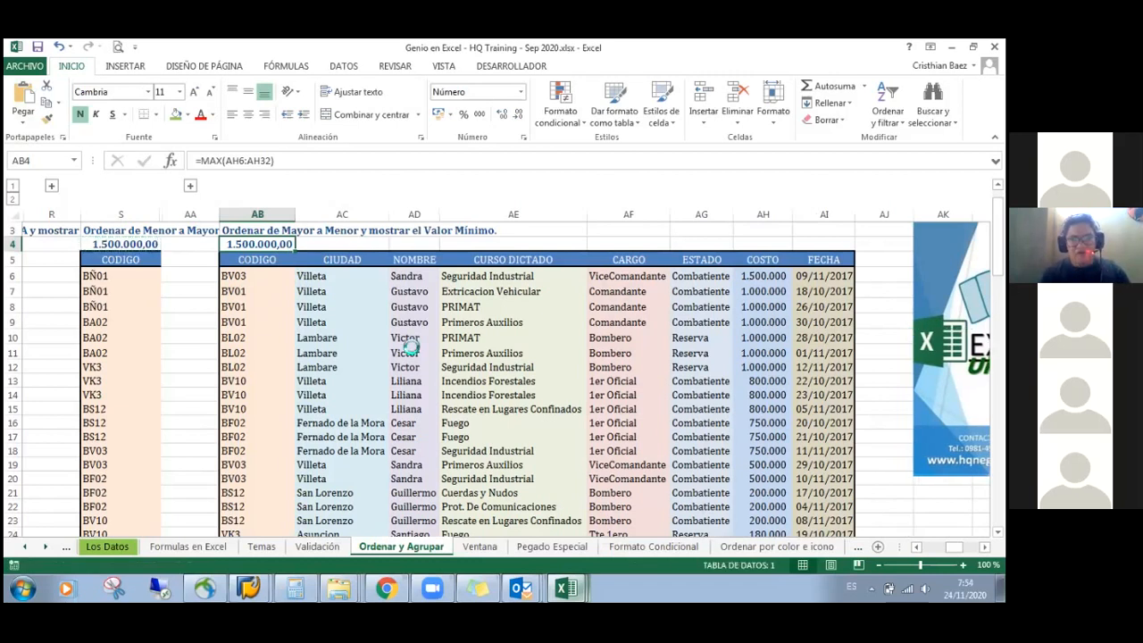
{"action": "key", "text": "ctrl+z"}
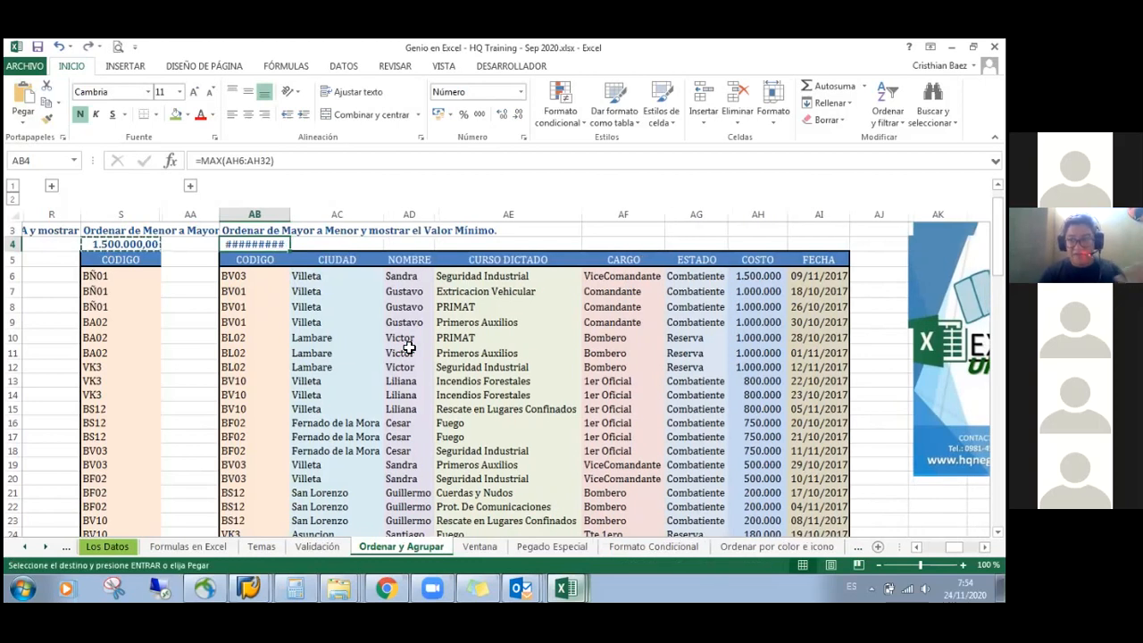
Preview the available paste options on cell S4, including Sin bordes, Formato de valores y origen and Mantener formato de origen
{"action": "key", "text": "Left"}
{"action": "key", "text": "Left"}
{"action": "key", "text": "alt"}
{"action": "key", "text": "h"}
{"action": "key", "text": "v"}
{"action": "key", "text": "Down"}
{"action": "key", "text": "Down"}
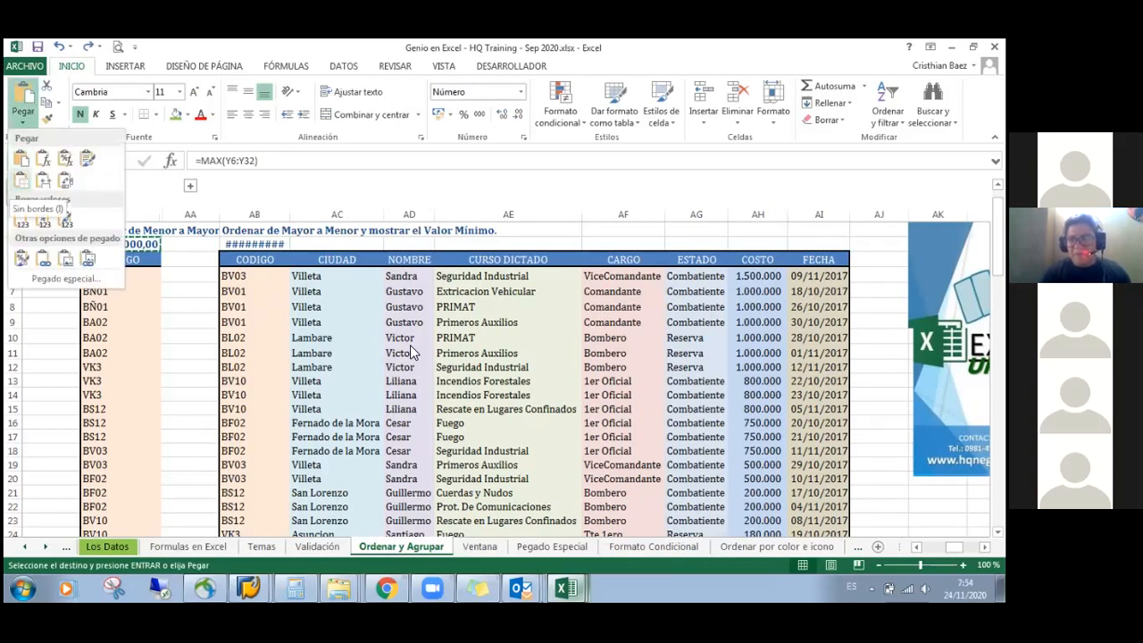
{"action": "key", "text": "Down"}
{"action": "key", "text": "Right"}
{"action": "key", "text": "Right"}
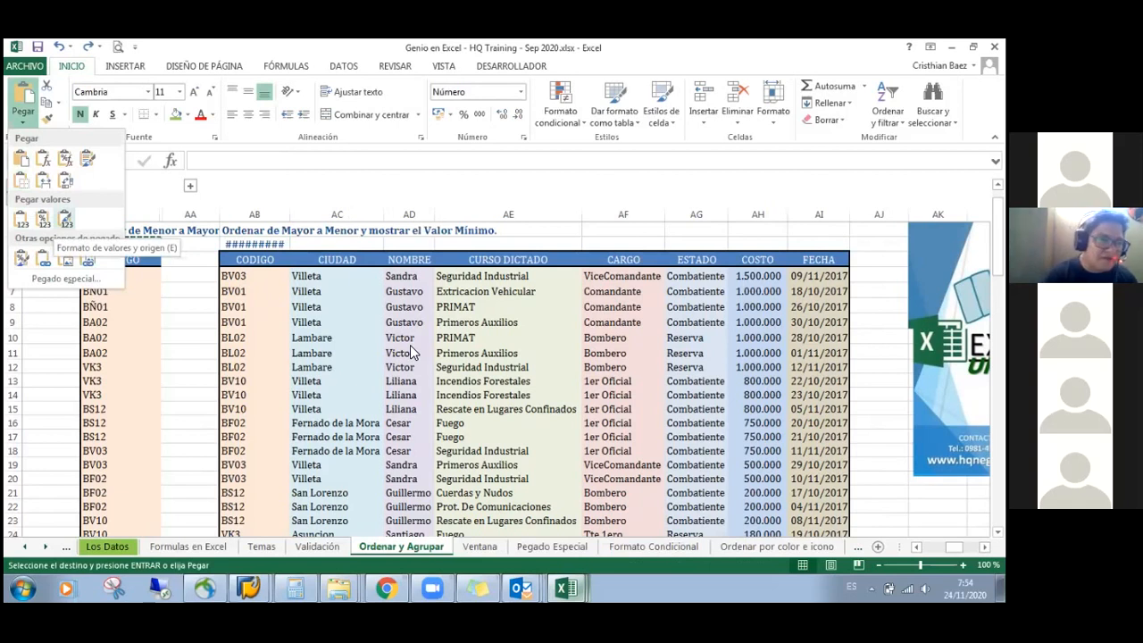
{"action": "key", "text": "Up"}
{"action": "key", "text": "Up"}
{"action": "key", "text": "Right"}
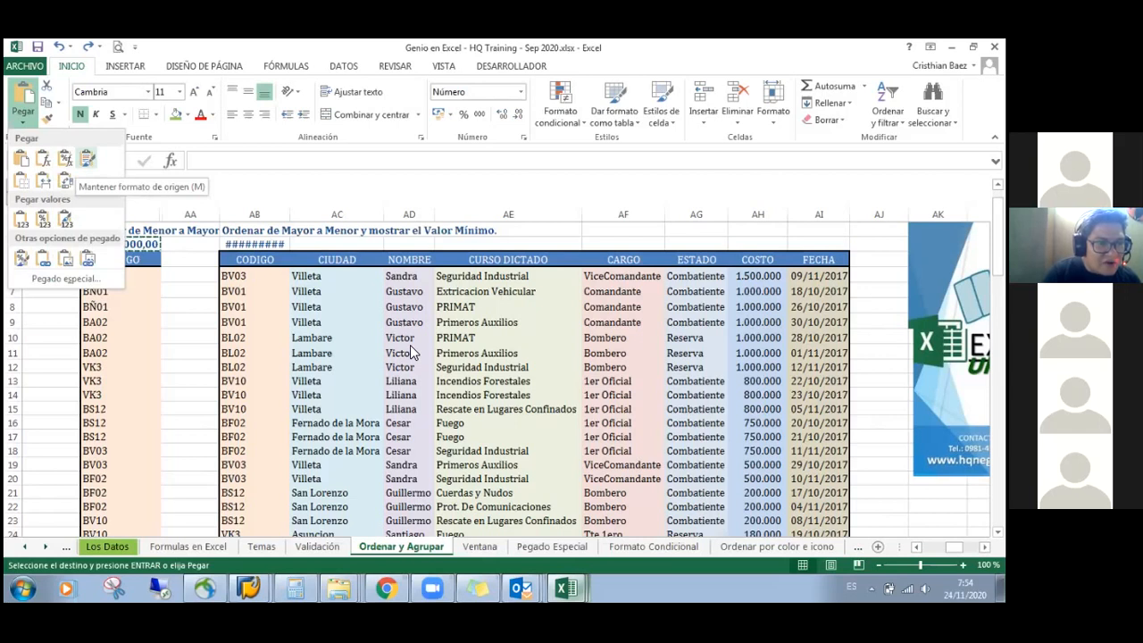
Paste only the copied formatting (Formato) onto cell S4
{"action": "key", "text": "Left"}
{"action": "key", "text": "Down"}
{"action": "key", "text": "Down"}
{"action": "key", "text": "Down"}
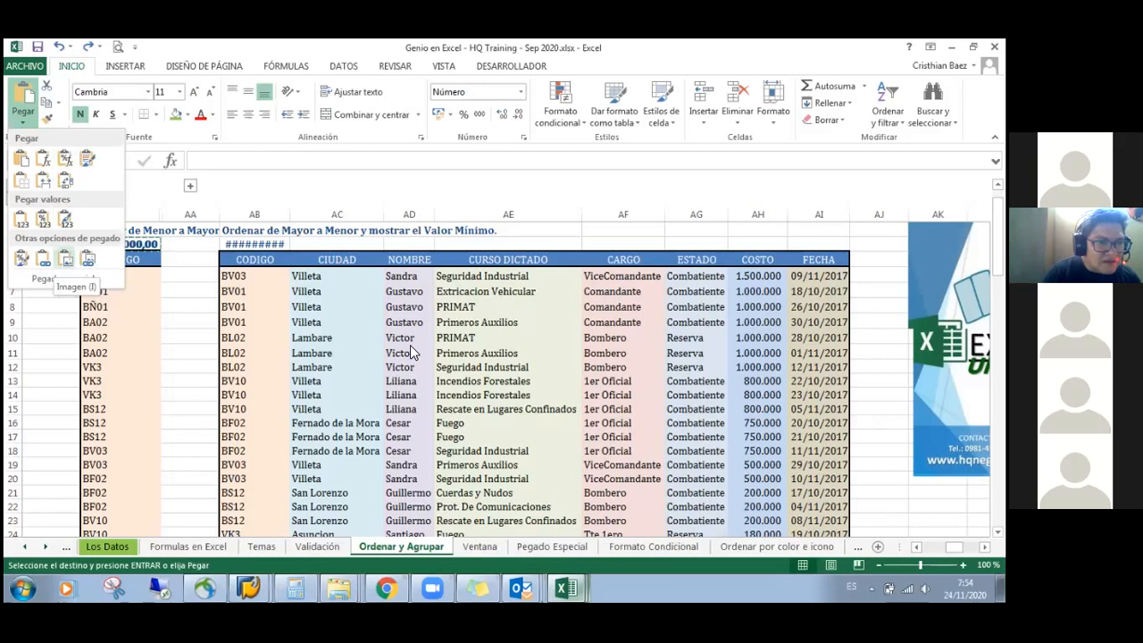
{"action": "key", "text": "Up"}
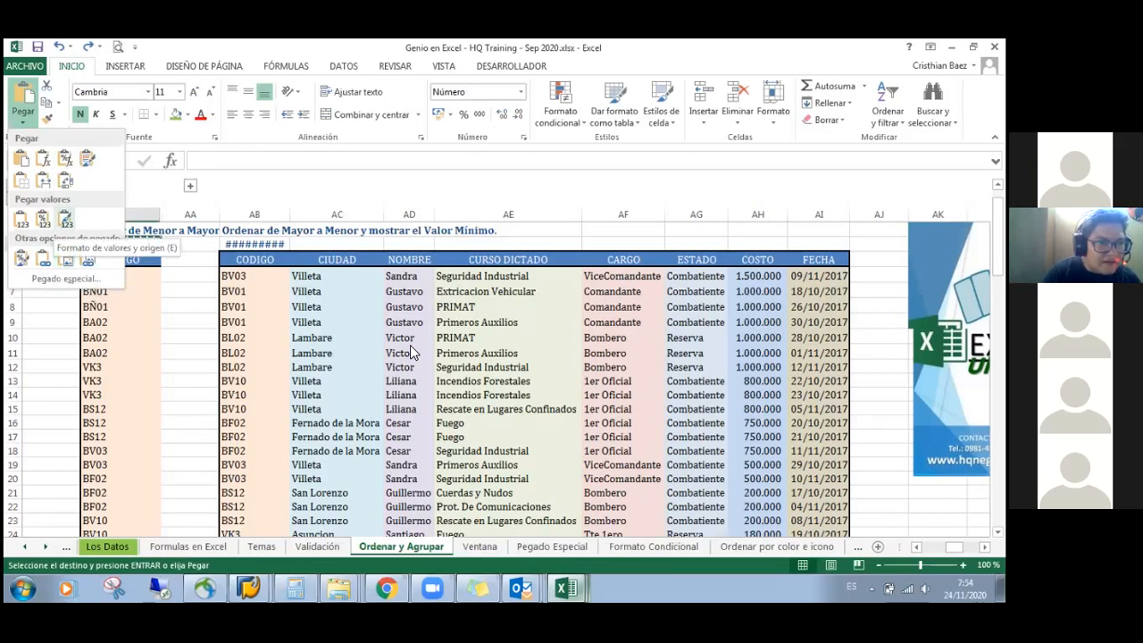
{"action": "key", "text": "Left"}
{"action": "key", "text": "Left"}
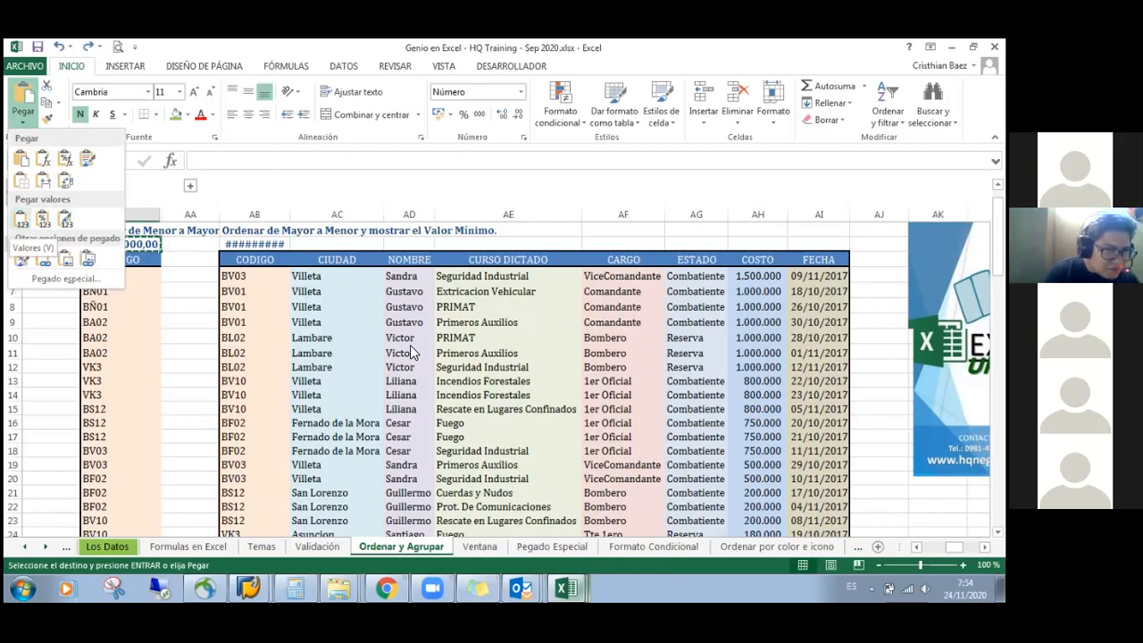
{"action": "key", "text": "Down"}
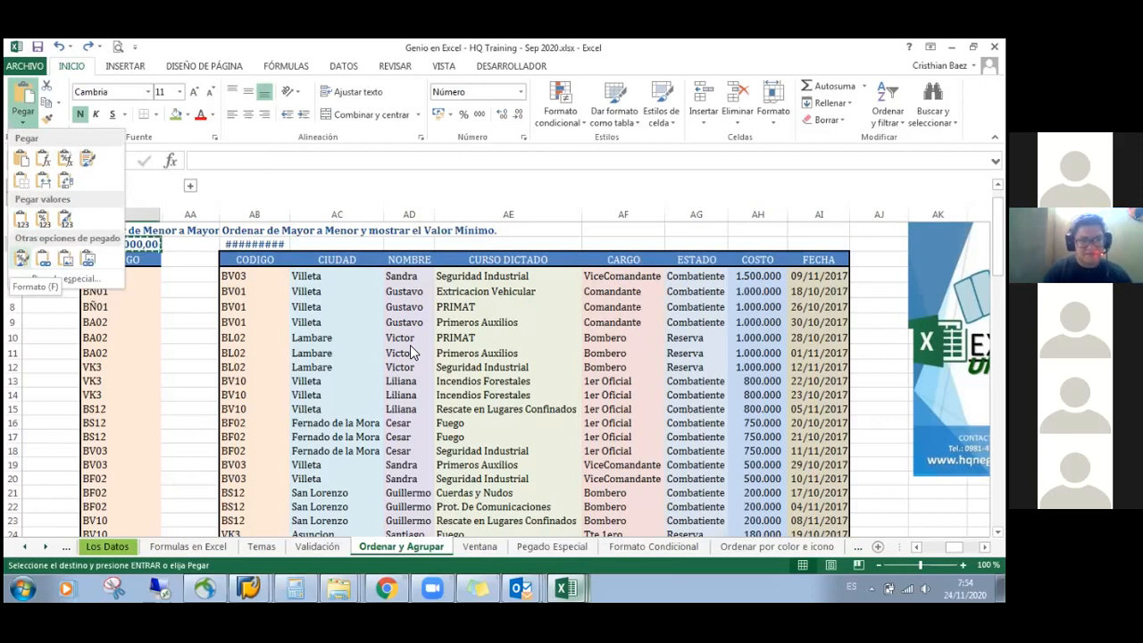
{"action": "key", "text": "Return"}
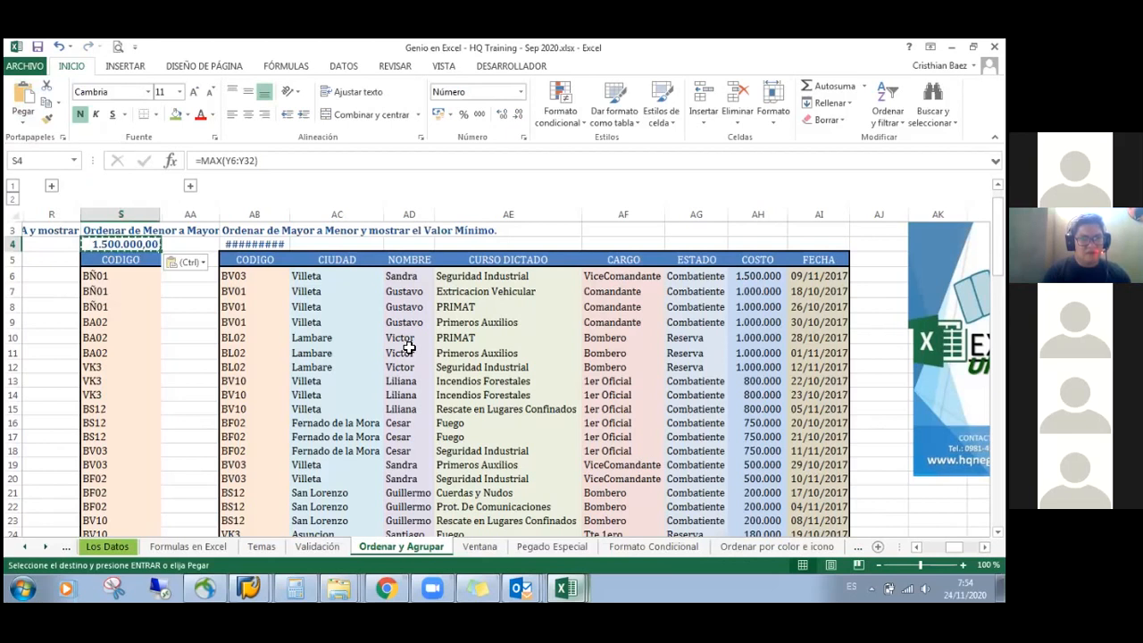
Auto-fit column AB to the value in cell AB4
{"action": "key", "text": "Right"}
{"action": "key", "text": "Right"}
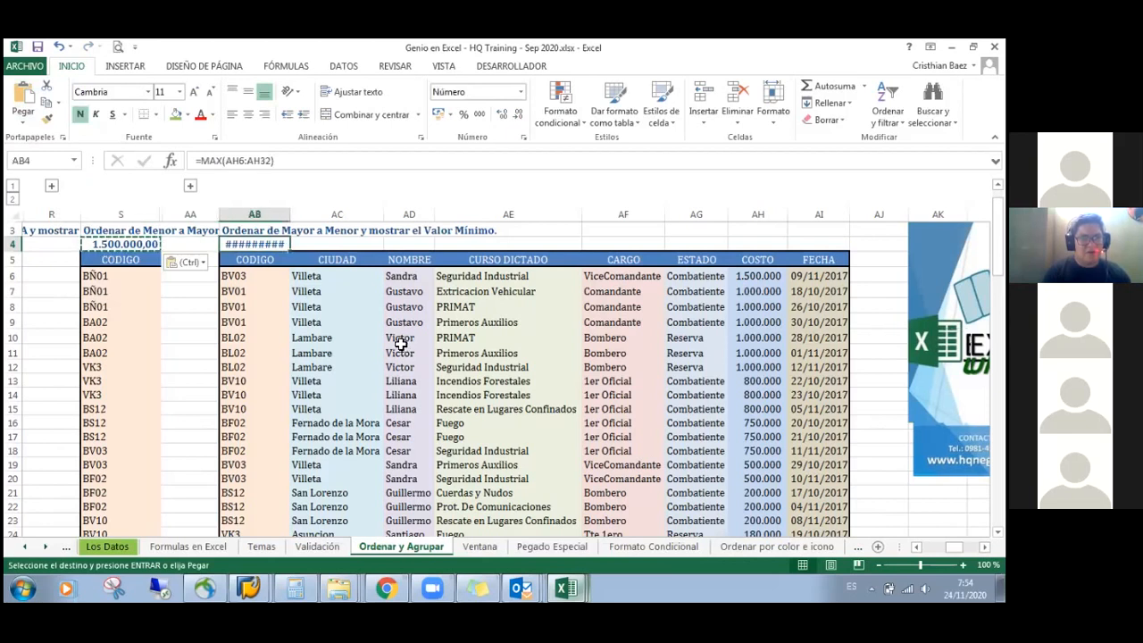
{"action": "double_click", "coordinate": [291, 213]}
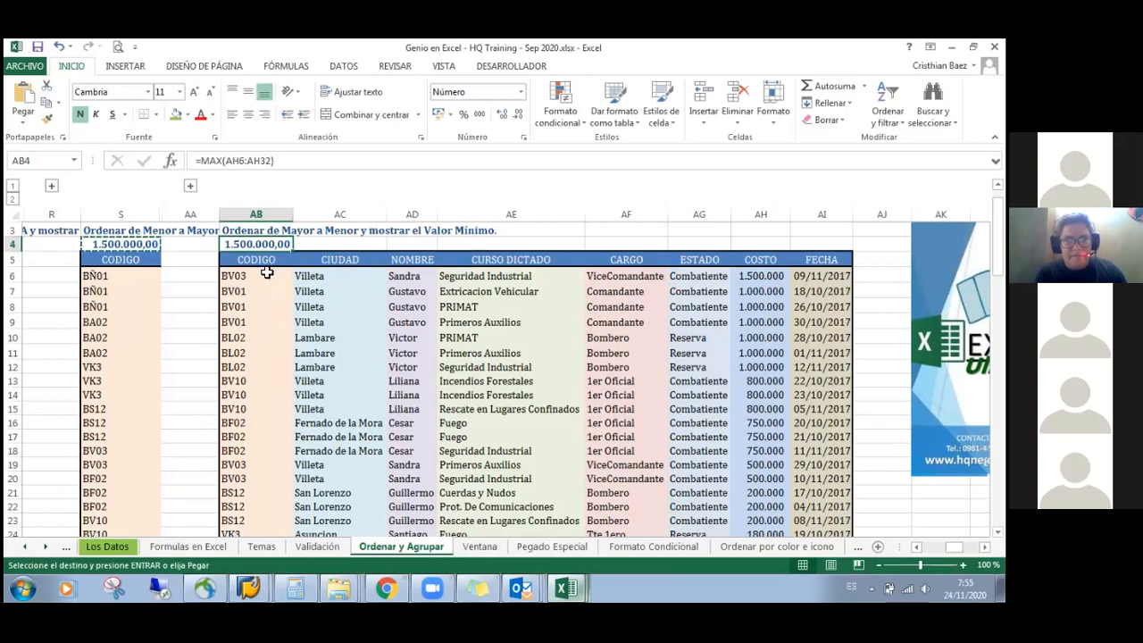
Change the function in cell AB4 to MIN so the formula is =MIN(AH6:AH32)
{"action": "left_click", "coordinate": [207, 162]}
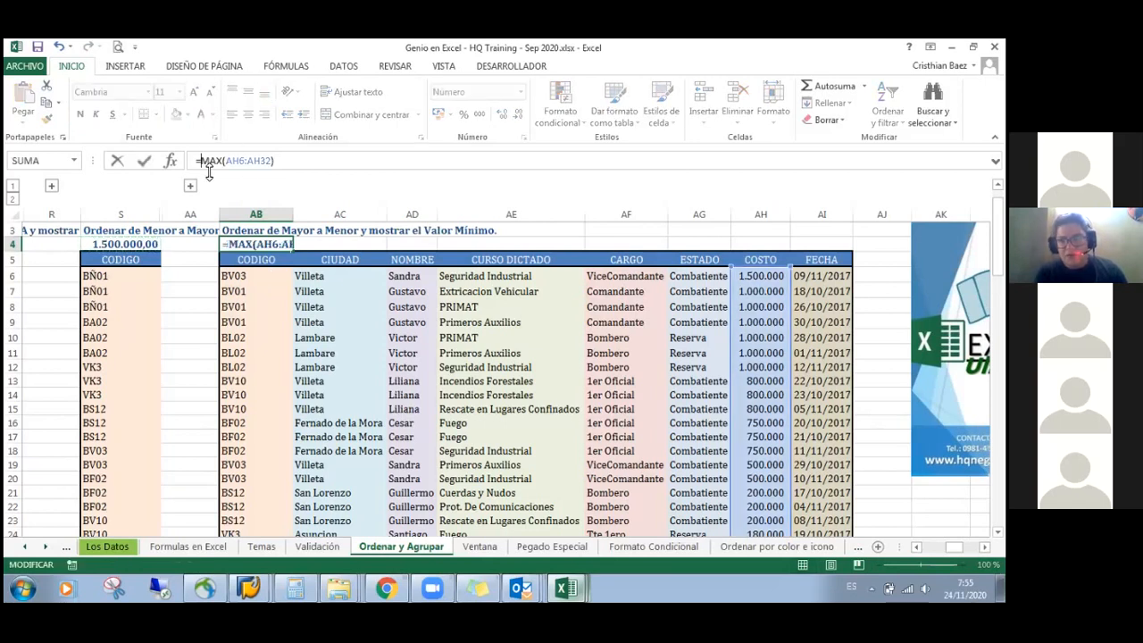
{"action": "double_click", "coordinate": [208, 168]}
{"action": "type", "text": "min"}
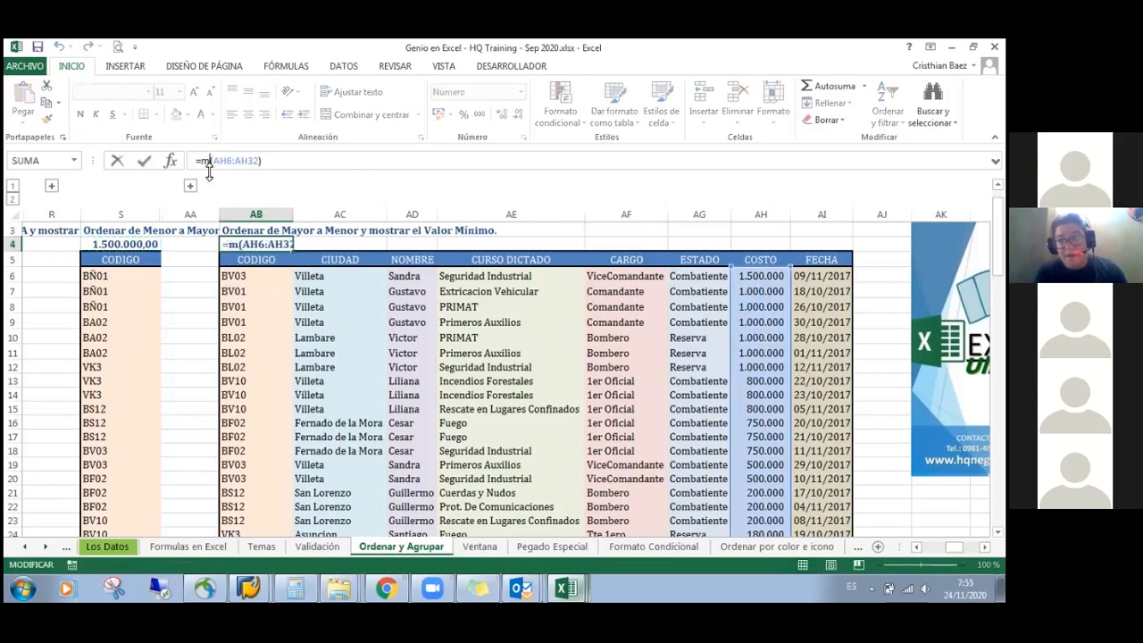
{"action": "key", "text": "Return"}
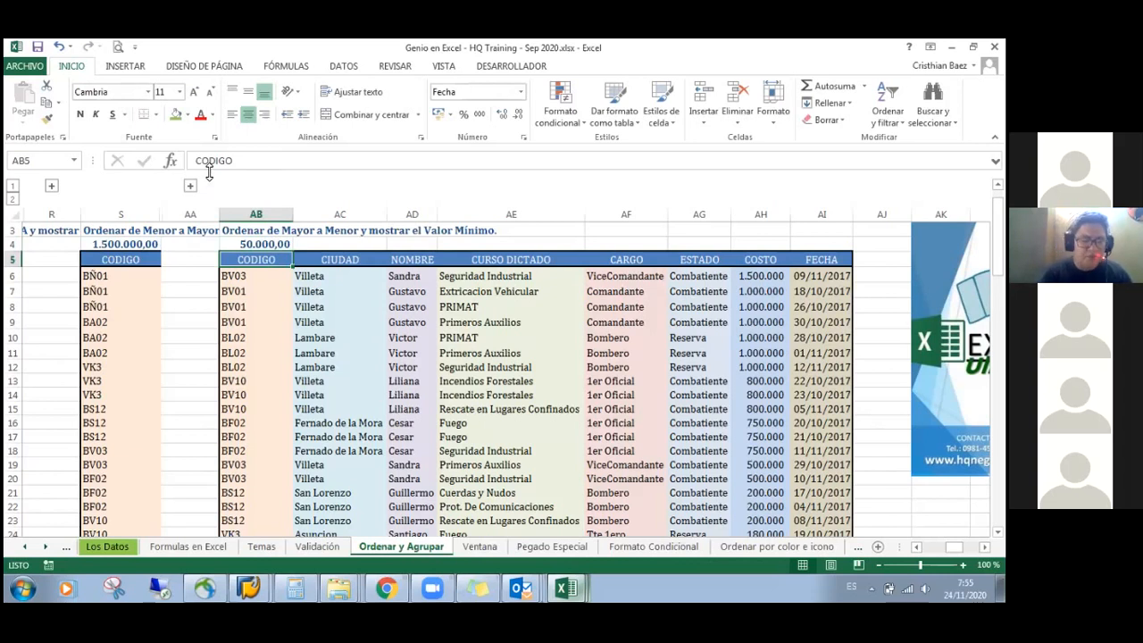
Examine the row 4 cells above the third and fourth tables, checking the formula and number format of AB4
{"action": "key", "text": "Up"}
{"action": "key", "text": "Left"}
{"action": "key", "text": "Left"}
{"action": "key", "text": "Left"}
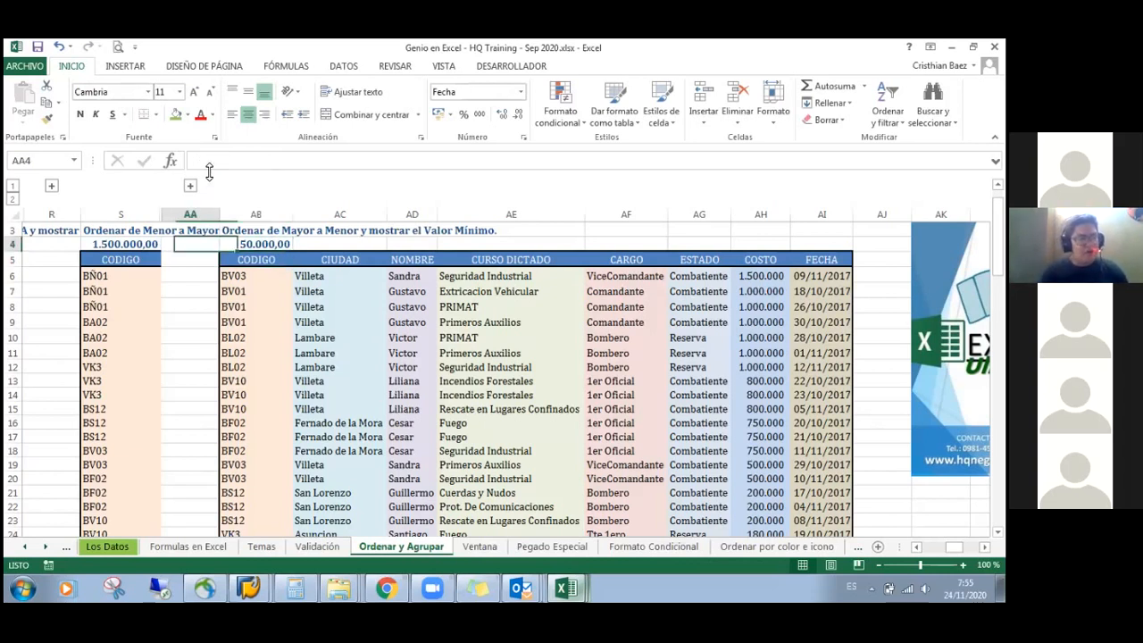
{"action": "key", "text": "Right"}
{"action": "key", "text": "Right"}
{"action": "key", "text": "Right"}
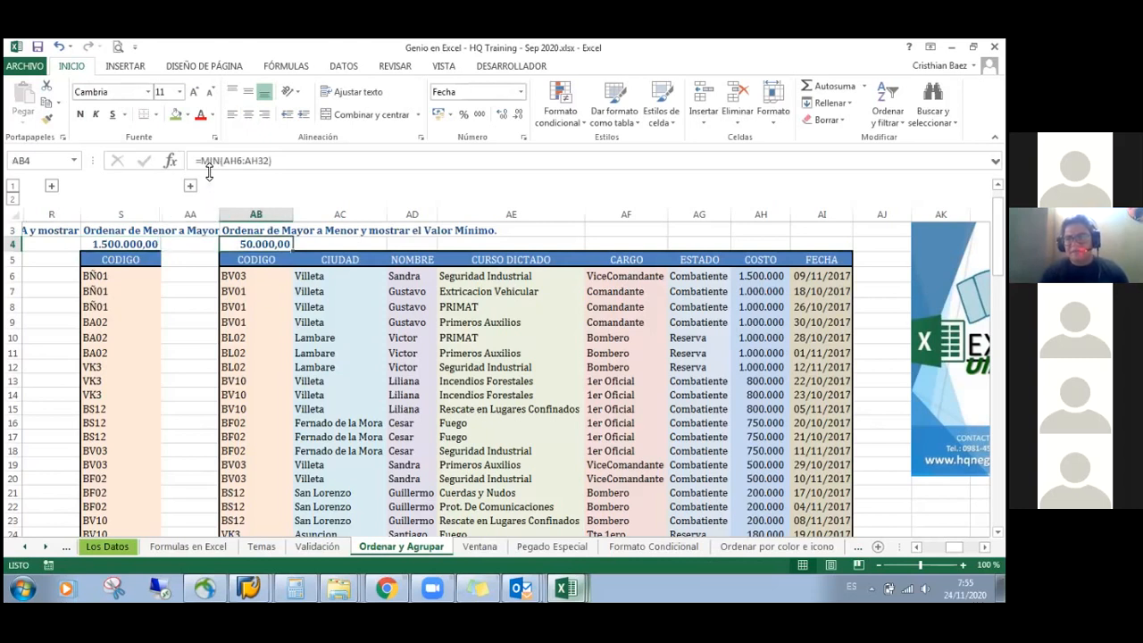
{"action": "key", "text": "Left"}
{"action": "key", "text": "Left"}
{"action": "key", "text": "Right"}
{"action": "key", "text": "Right"}
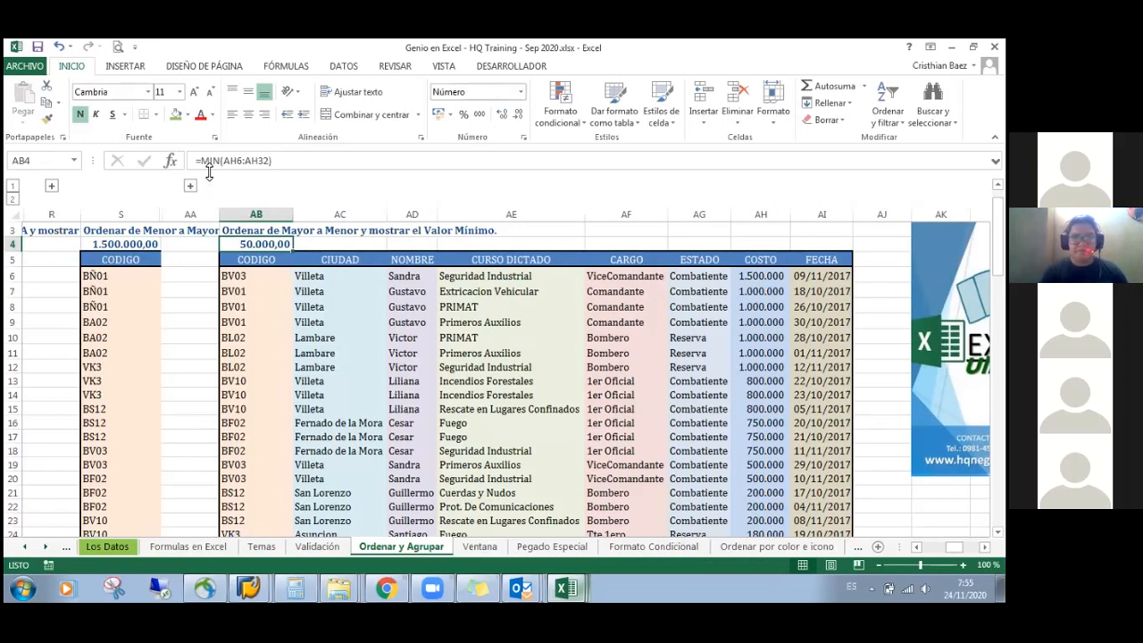
{"action": "key", "text": "alt"}
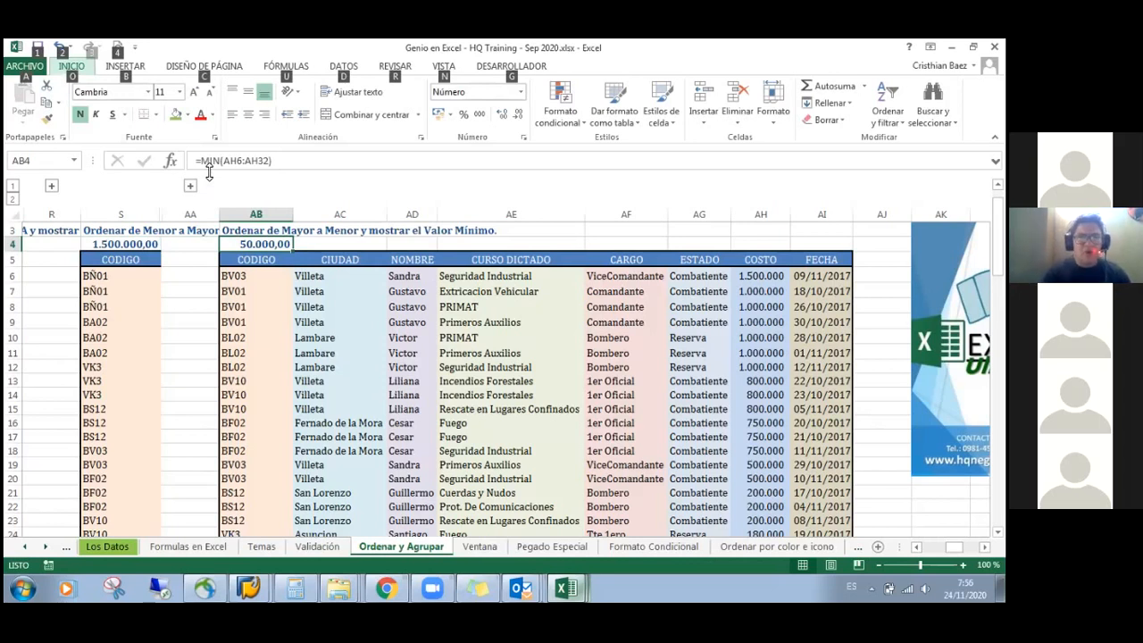
{"action": "key", "text": "Escape"}
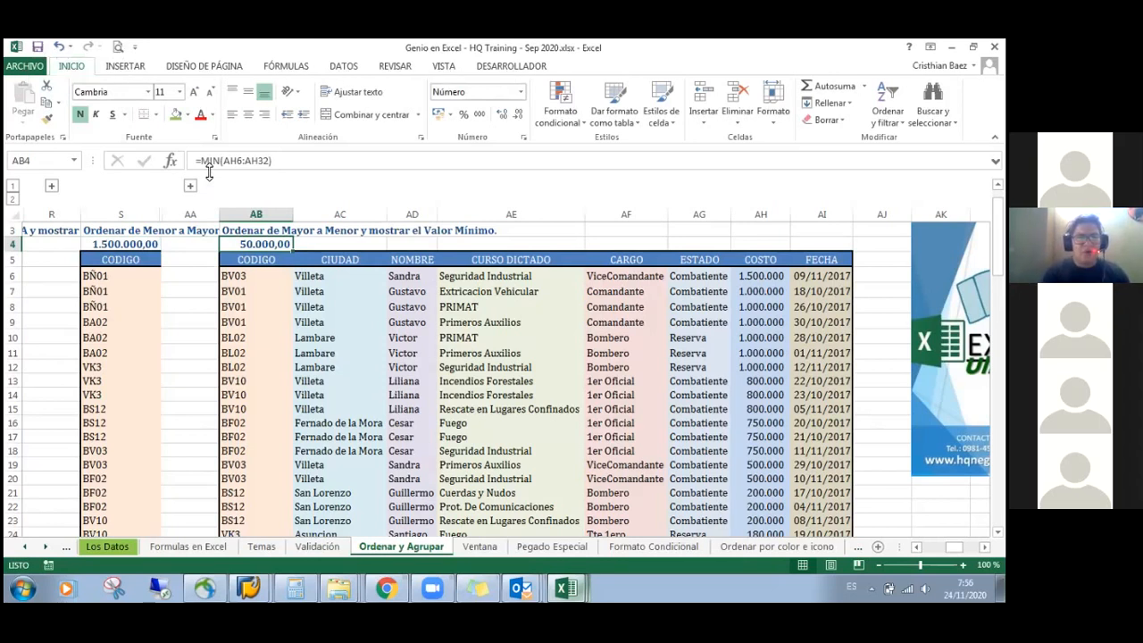
{"action": "key", "text": "alt"}
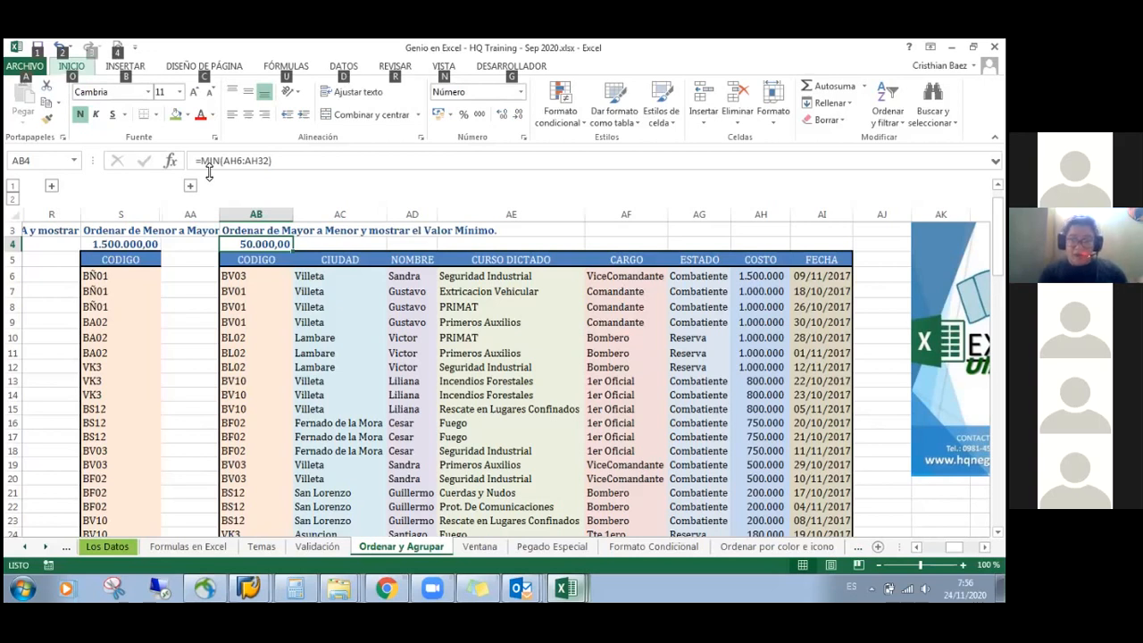
{"action": "key", "text": "Escape"}
{"action": "key", "text": "alt"}
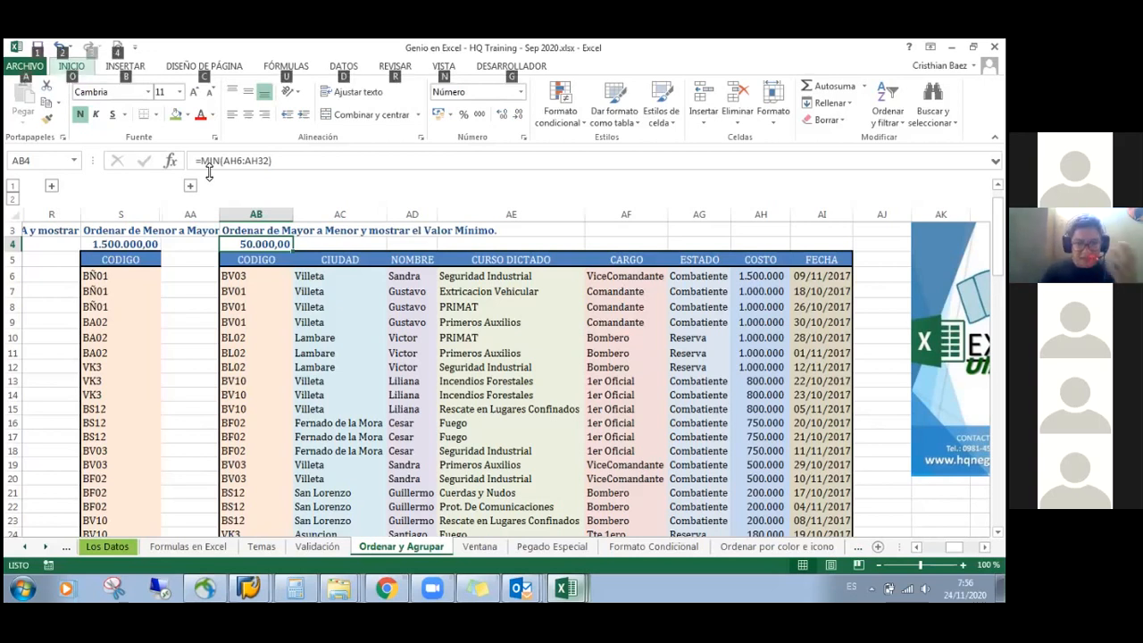
{"action": "key", "text": "Escape"}
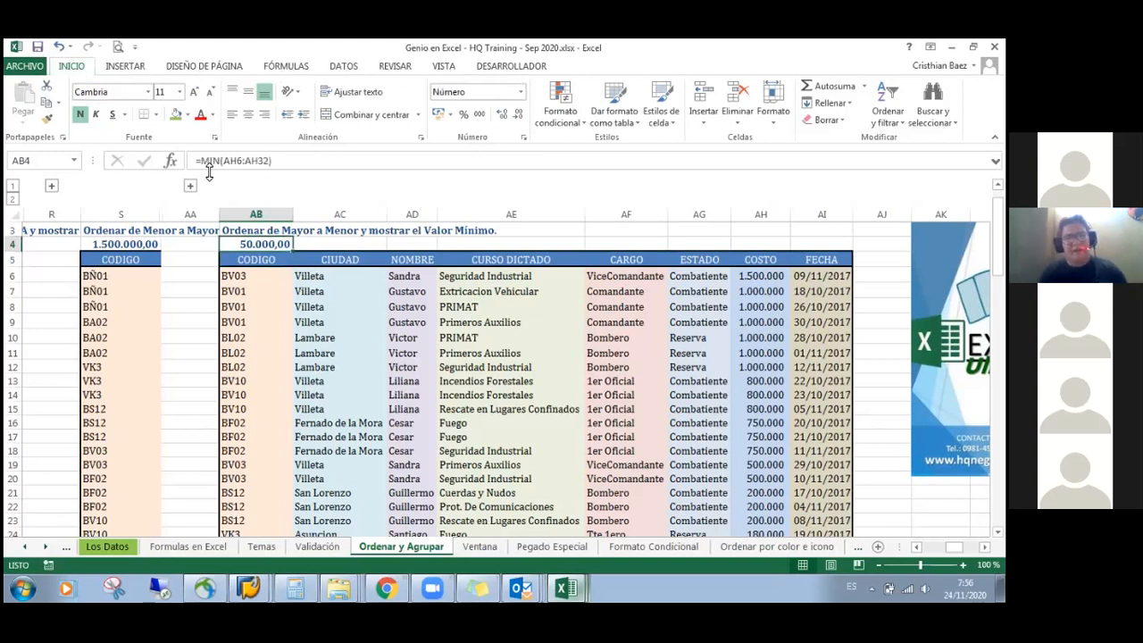
Copy cell S4, the maximum cost above the third table
{"action": "key", "text": "Left"}
{"action": "key", "text": "Left"}
{"action": "key", "text": "Left"}
{"action": "key", "text": "Right"}
{"action": "key", "text": "Right"}
{"action": "key", "text": "Left"}
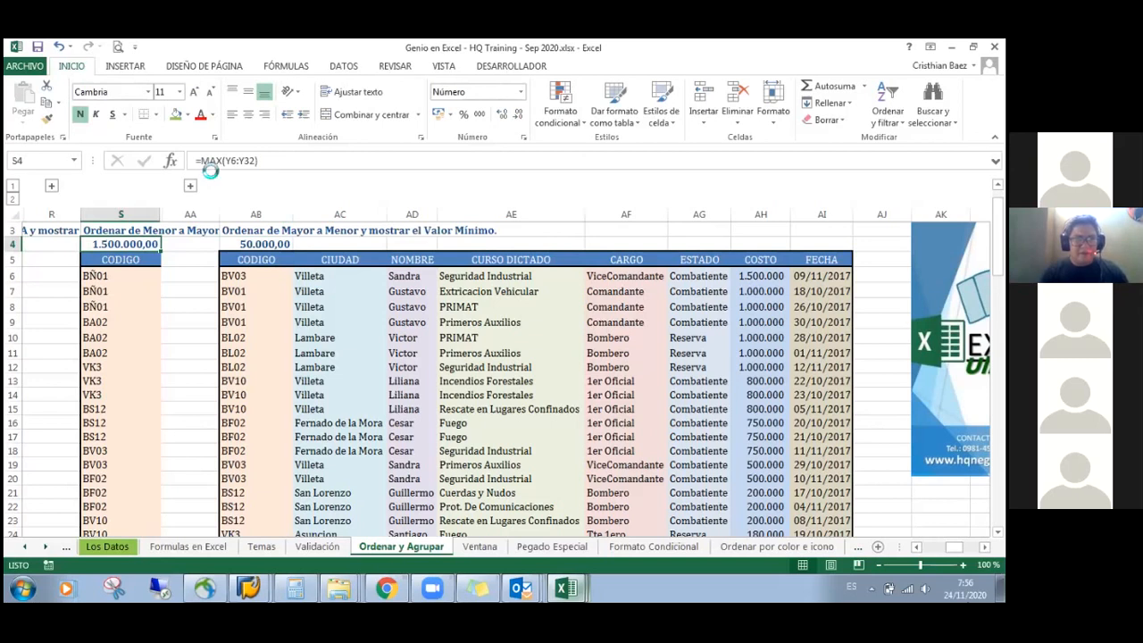
{"action": "key", "text": "ctrl+c"}
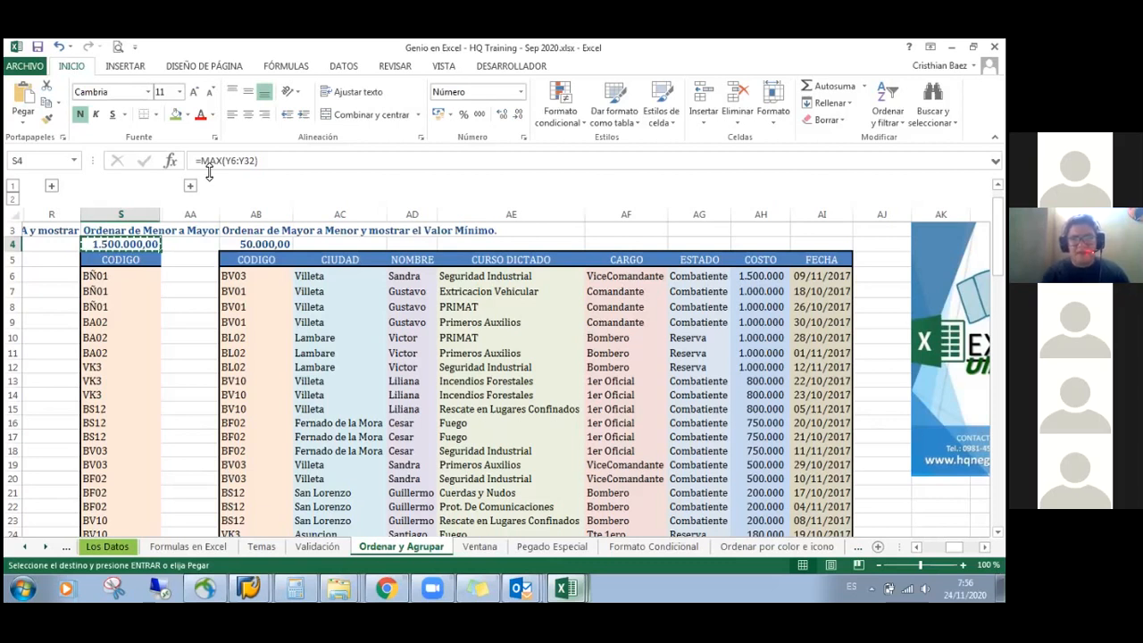
Paste only the copied formatting (Formato) onto cell AB4 above the fourth table
{"action": "key", "text": "Right"}
{"action": "key", "text": "Right"}
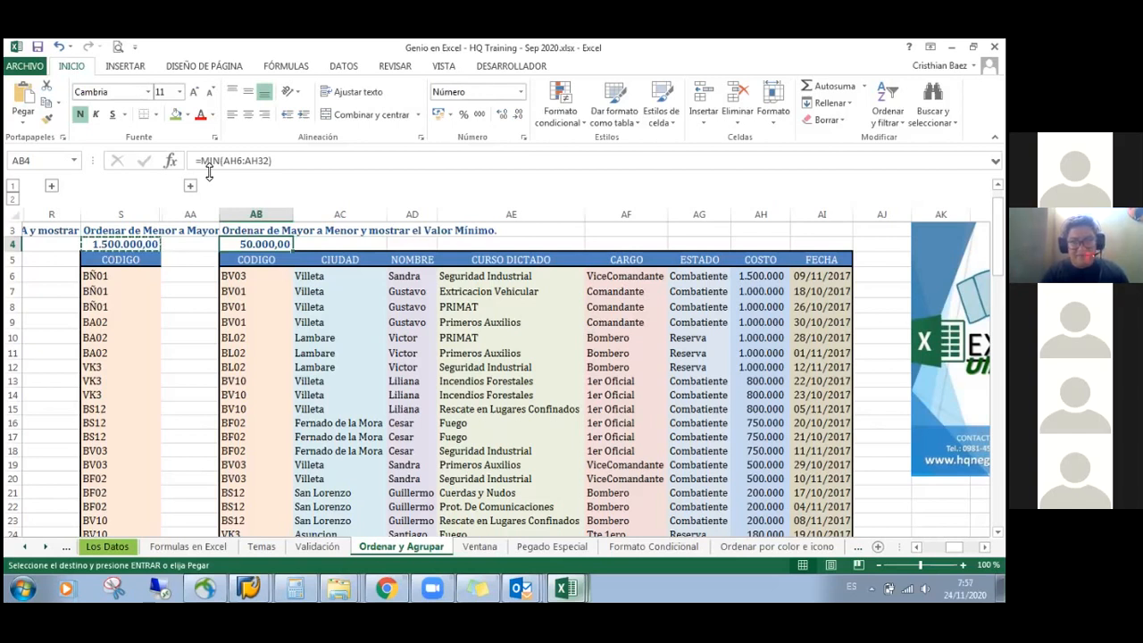
{"action": "key", "text": "alt"}
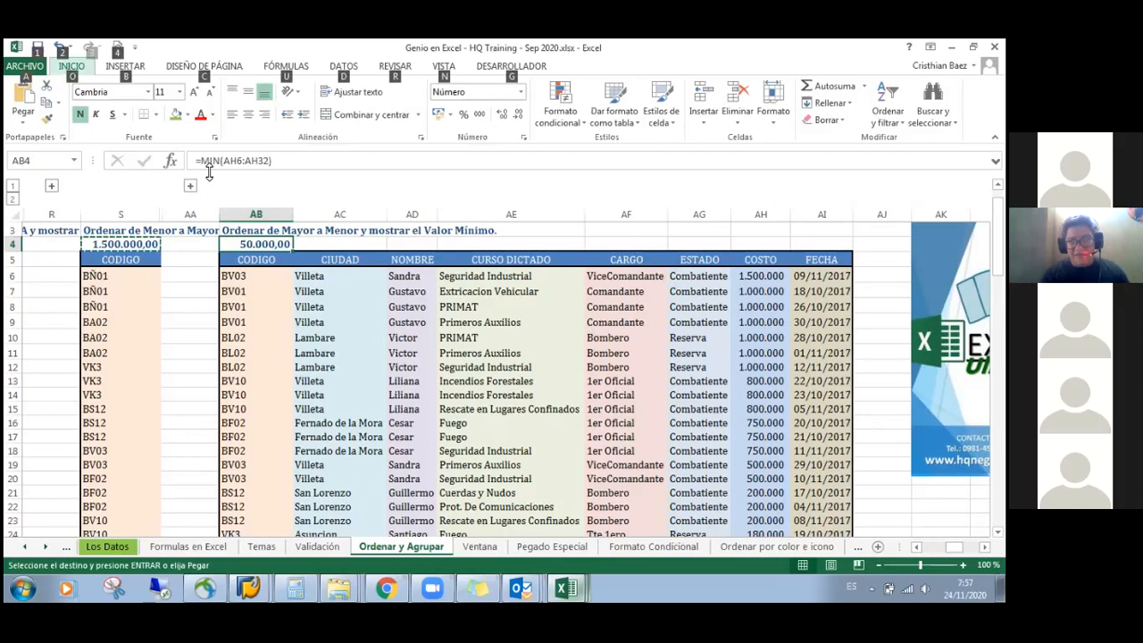
{"action": "key", "text": "Down"}
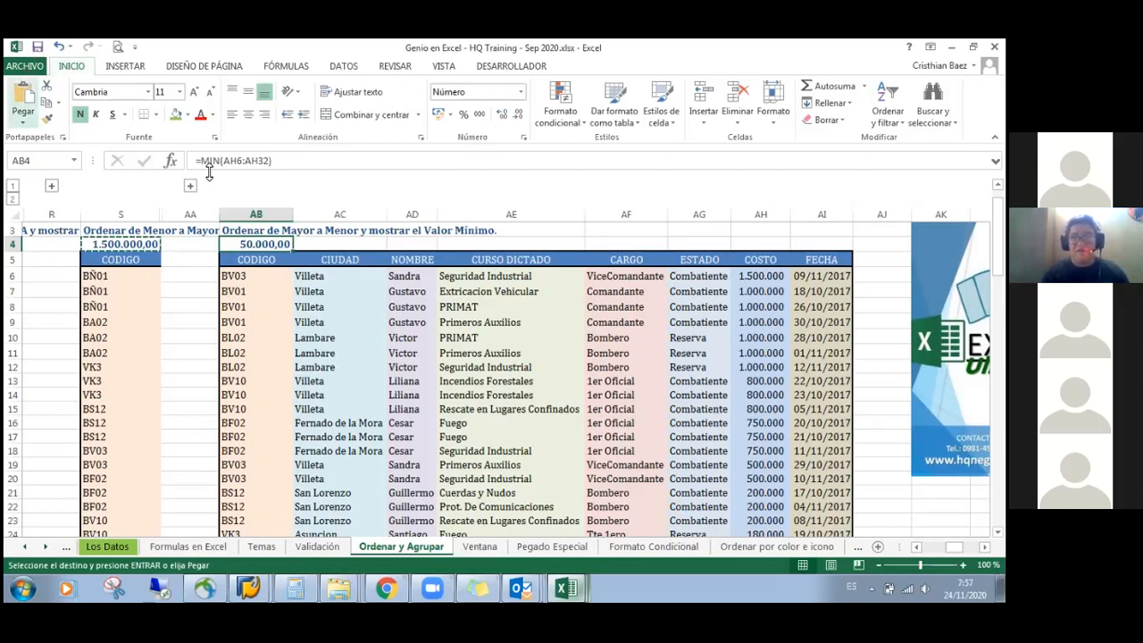
{"action": "key", "text": "Up"}
{"action": "key", "text": "Right"}
{"action": "key", "text": "Left"}
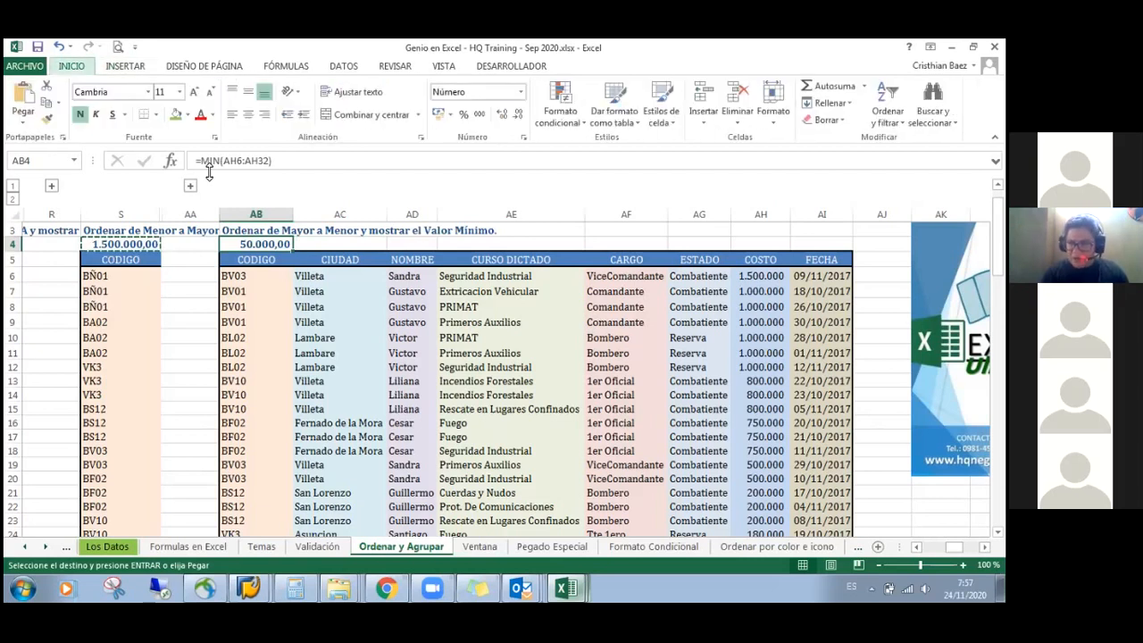
{"action": "key", "text": "alt"}
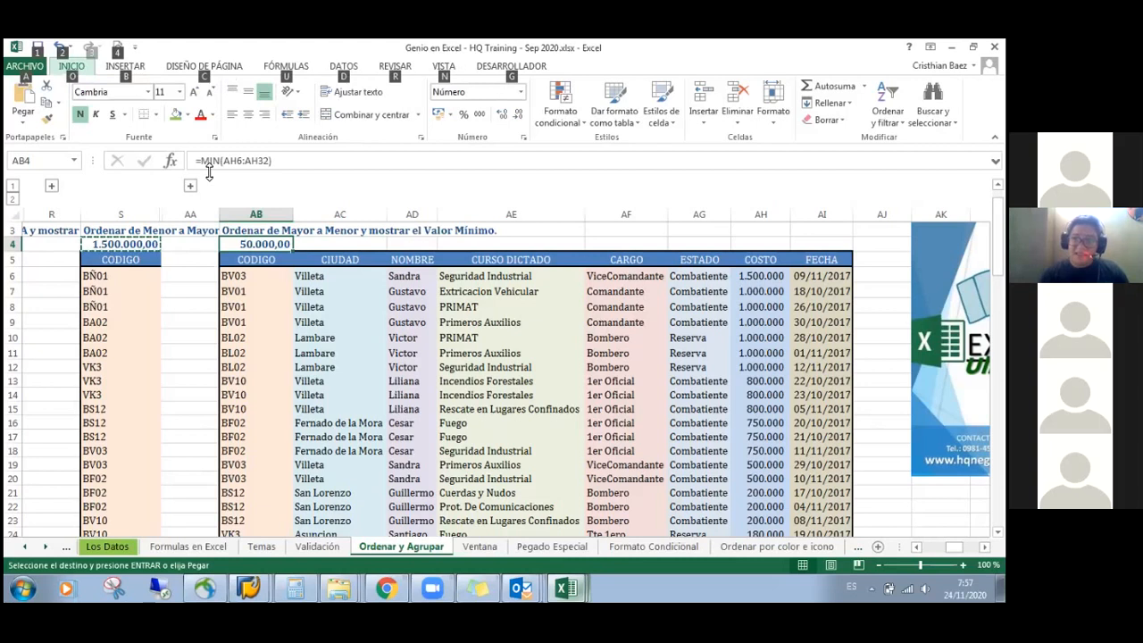
{"action": "key", "text": "alt"}
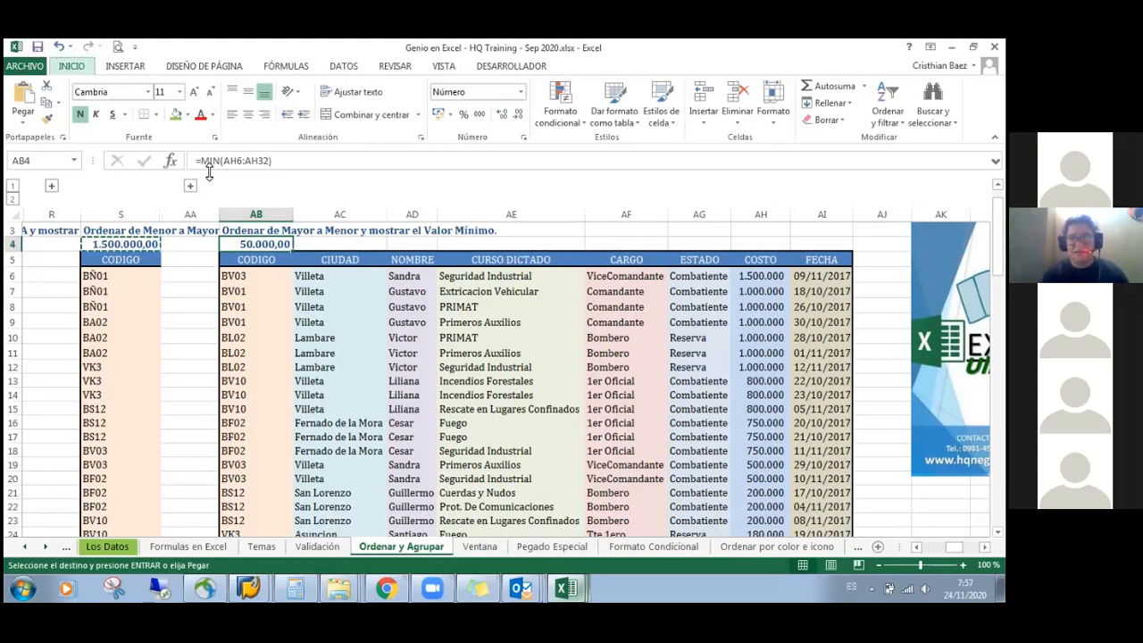
{"action": "key", "text": "alt+h"}
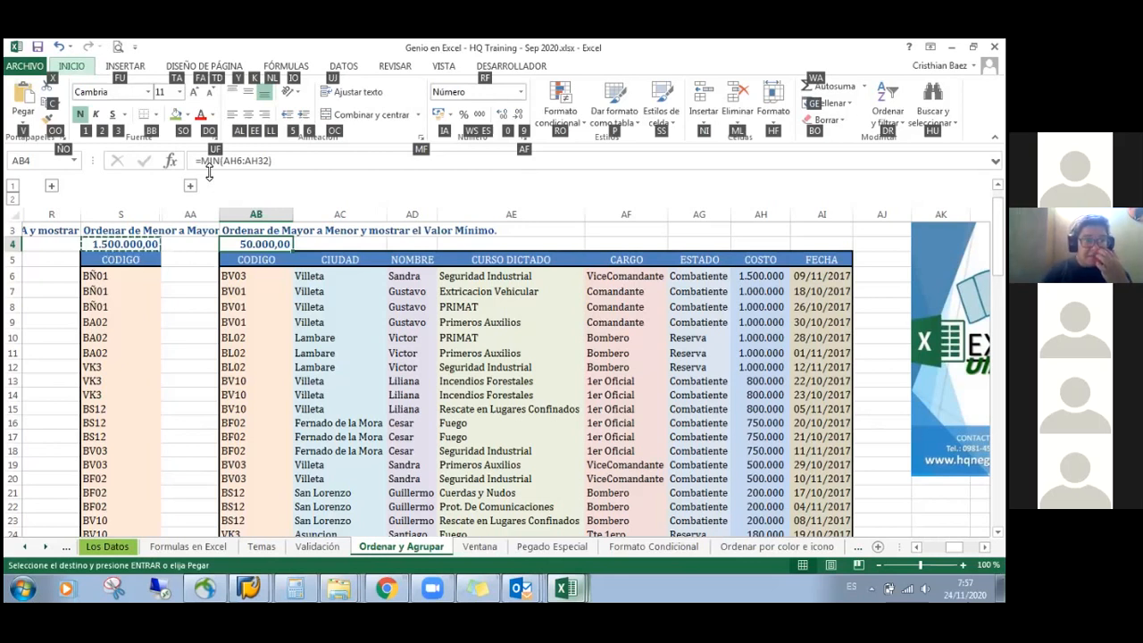
{"action": "key", "text": "Escape"}
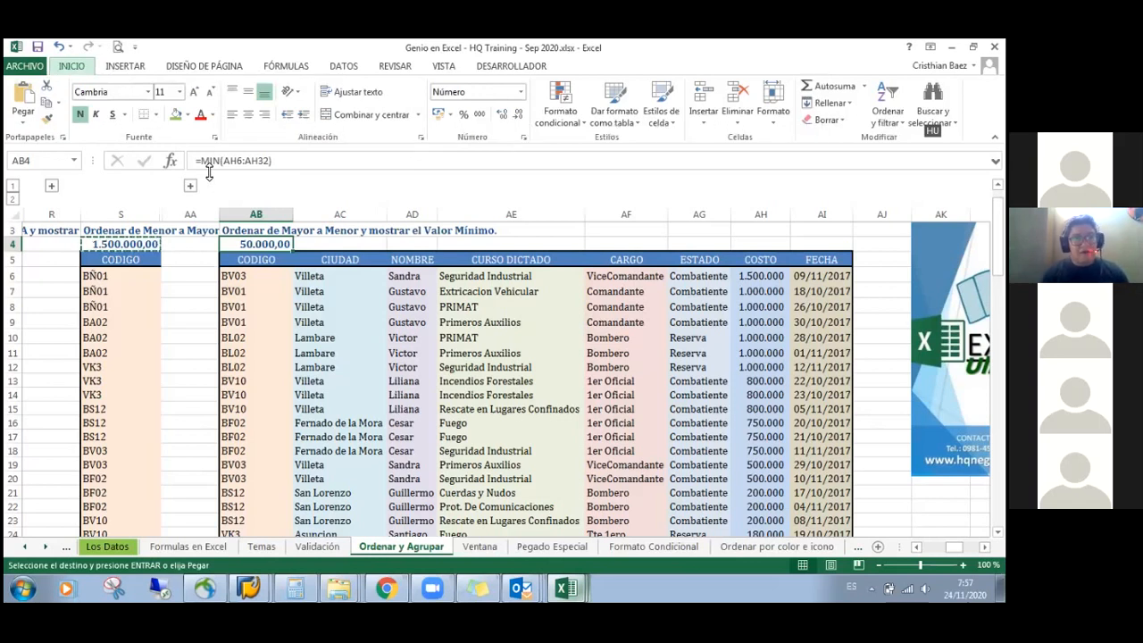
{"action": "key", "text": "v"}
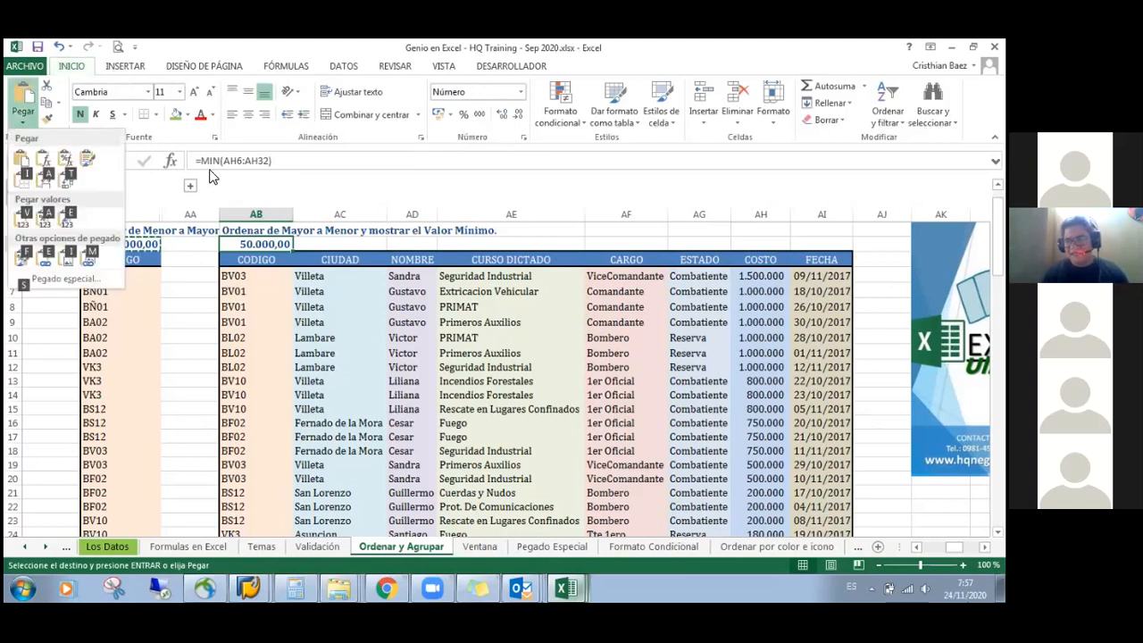
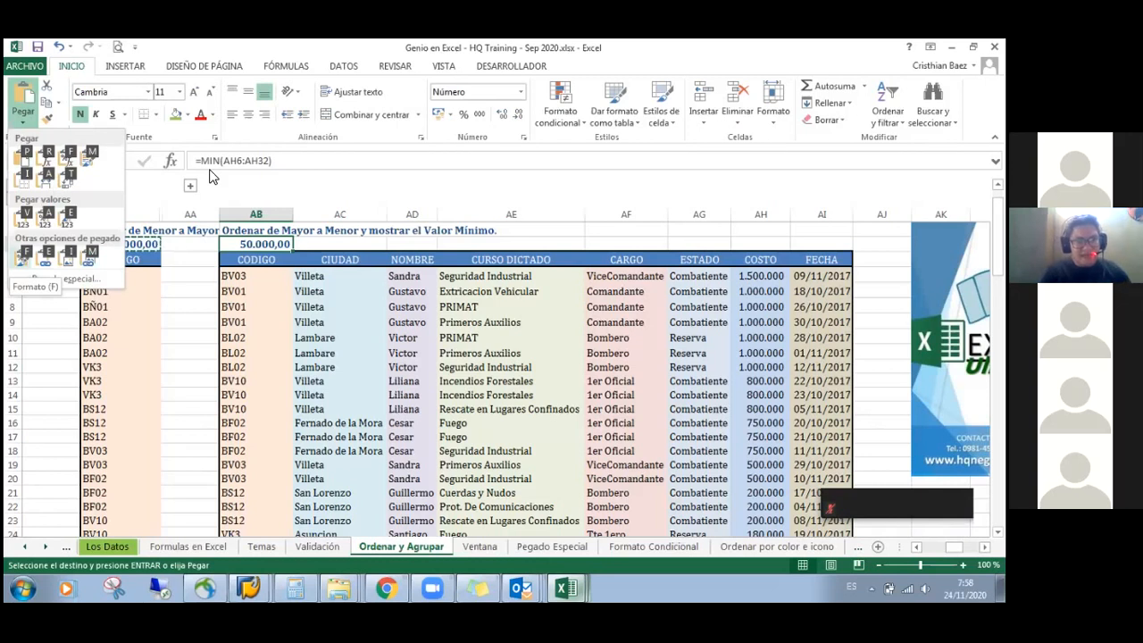
{"action": "key", "text": "Return"}
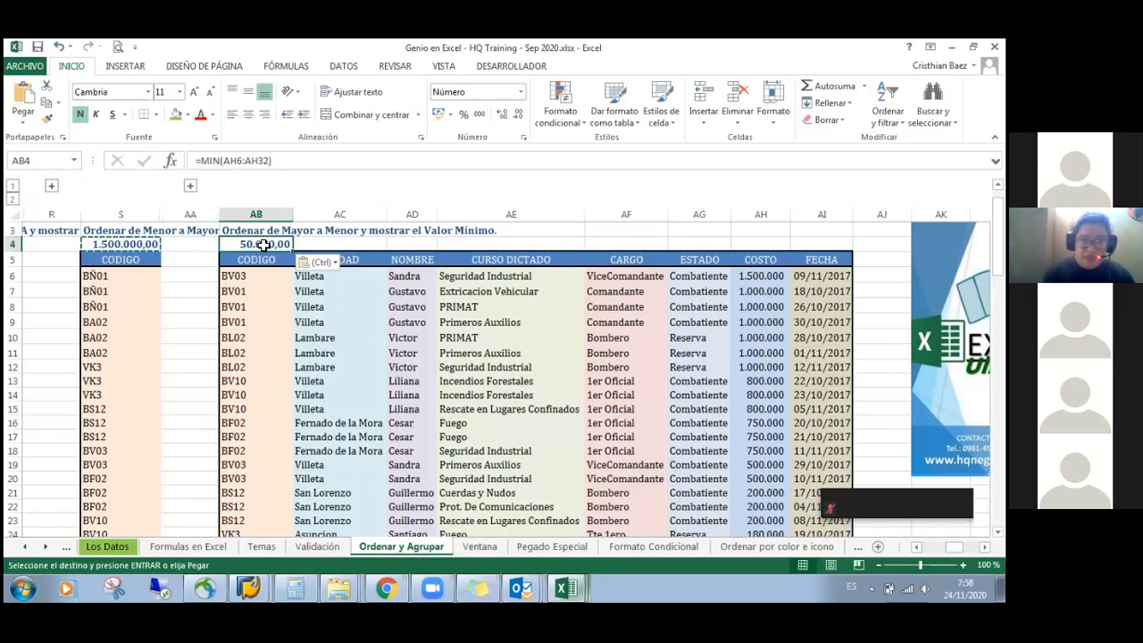
Fill cell AB4 with the standard yellow colour
{"action": "left_click", "coordinate": [270, 289]}
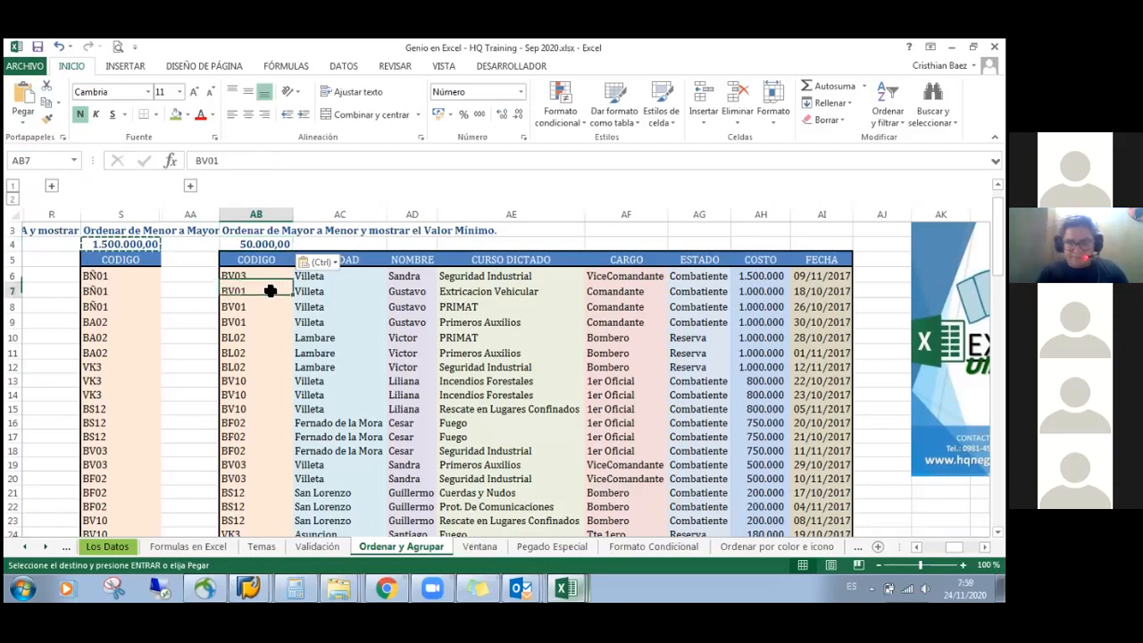
{"action": "left_click", "coordinate": [267, 247]}
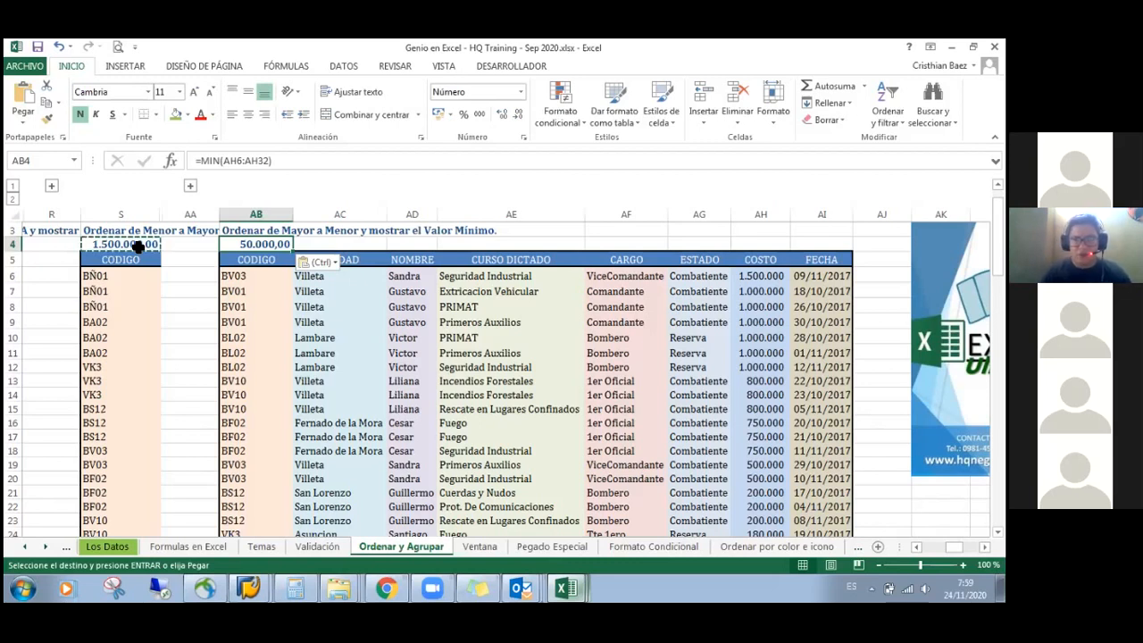
{"action": "left_click", "coordinate": [187, 115]}
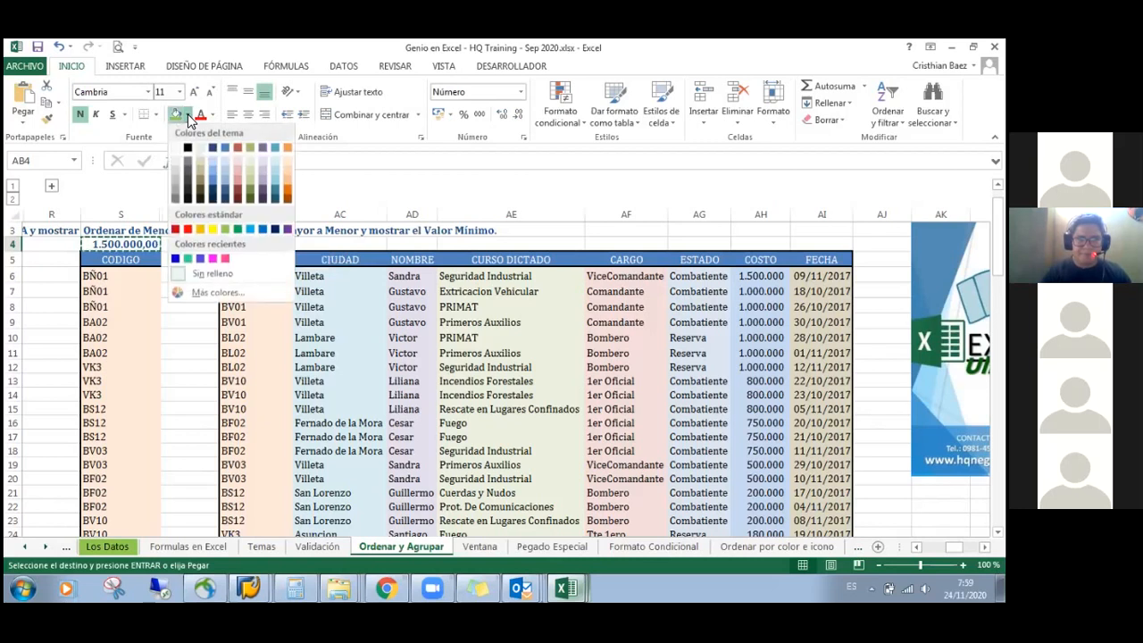
{"action": "left_click", "coordinate": [213, 229]}
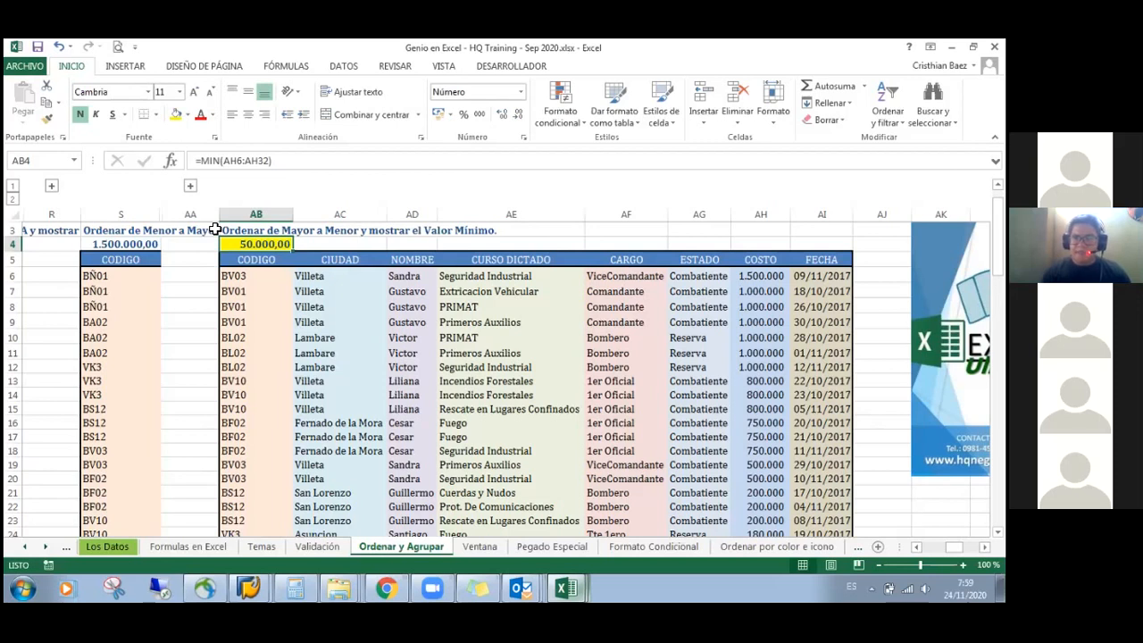
Copy cell S4 and apply only its formatting to AB4 with Pegado especial set to Formatos, clearing the copy selection
{"action": "key", "text": "Left"}
{"action": "key", "text": "Left"}
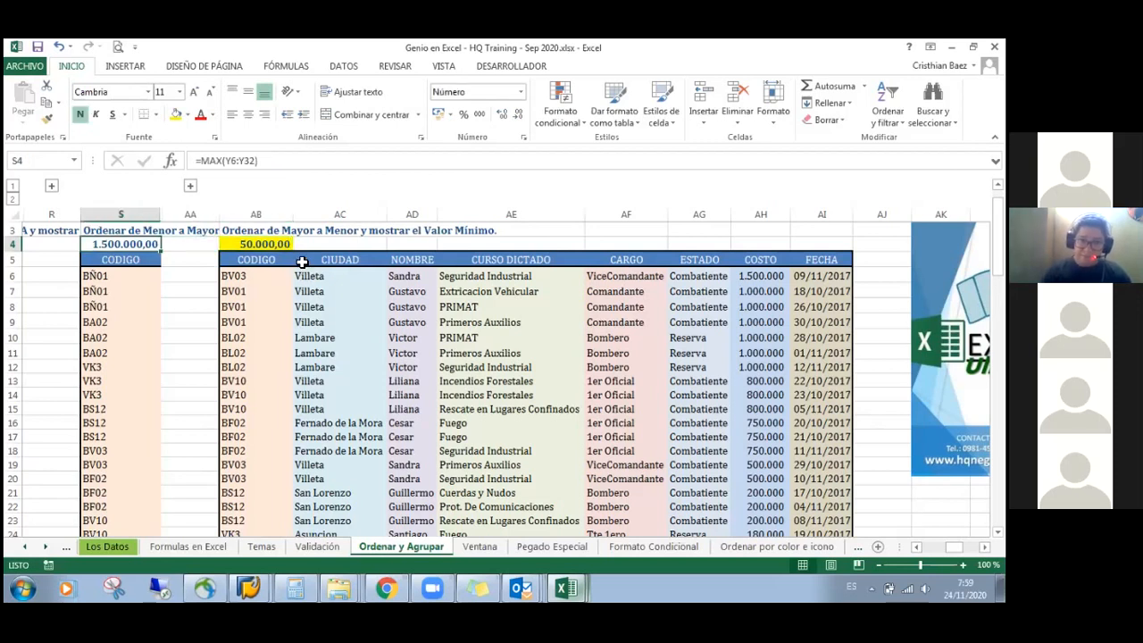
{"action": "key", "text": "ctrl+c"}
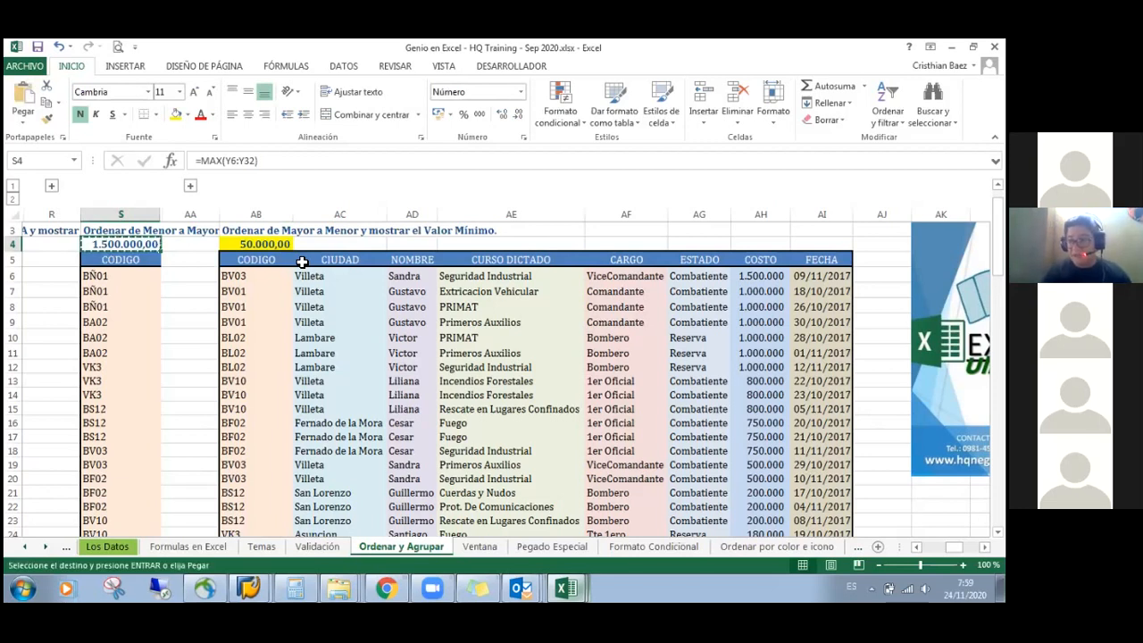
{"action": "key", "text": "Right"}
{"action": "key", "text": "Right"}
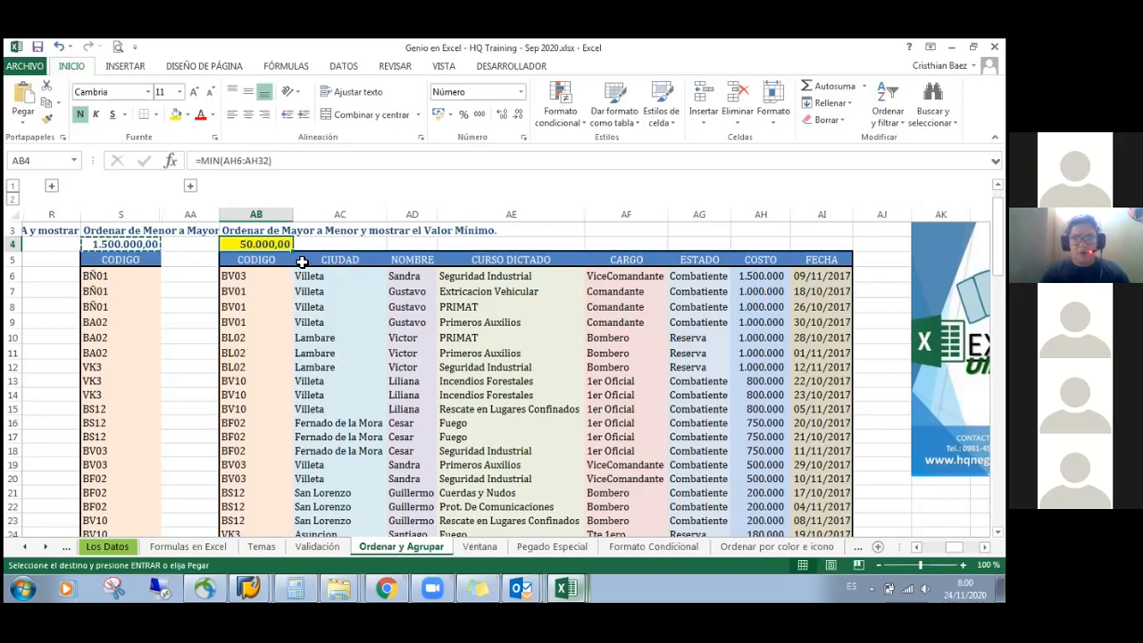
{"action": "key", "text": "ctrl+alt+v"}
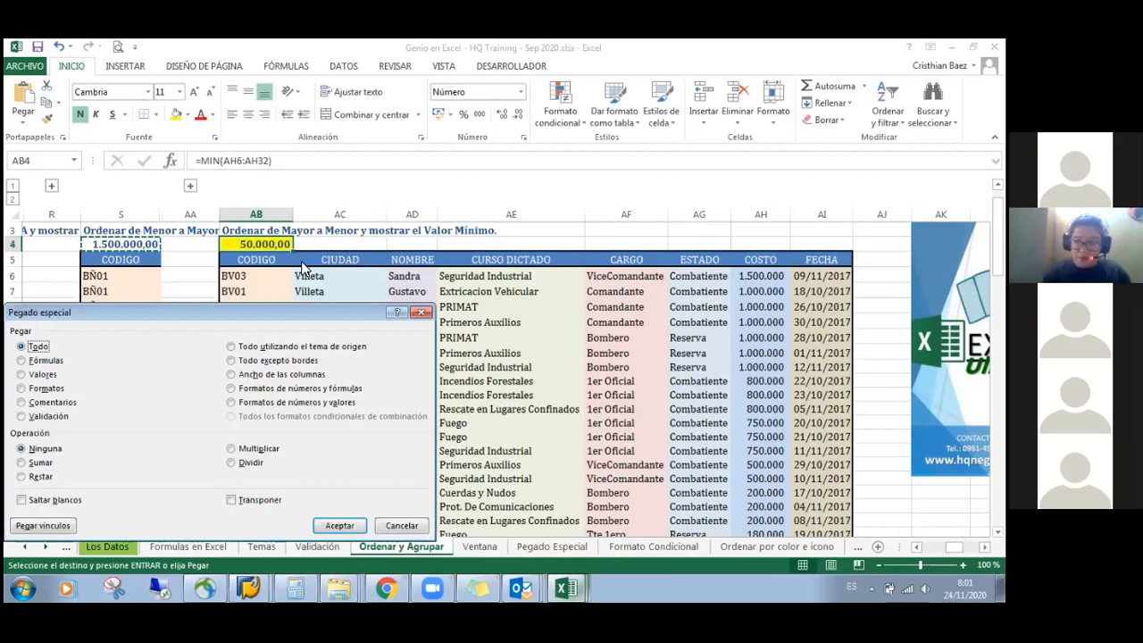
{"action": "key", "text": "Down"}
{"action": "key", "text": "Down"}
{"action": "key", "text": "Down"}
{"action": "key", "text": "Down"}
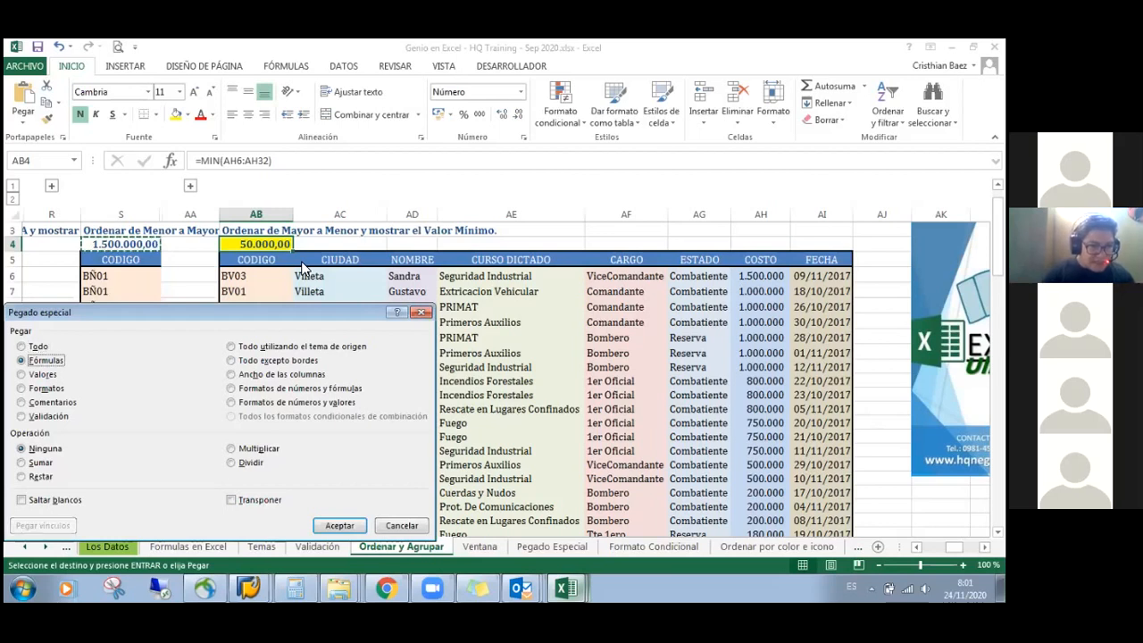
{"action": "key", "text": "Up"}
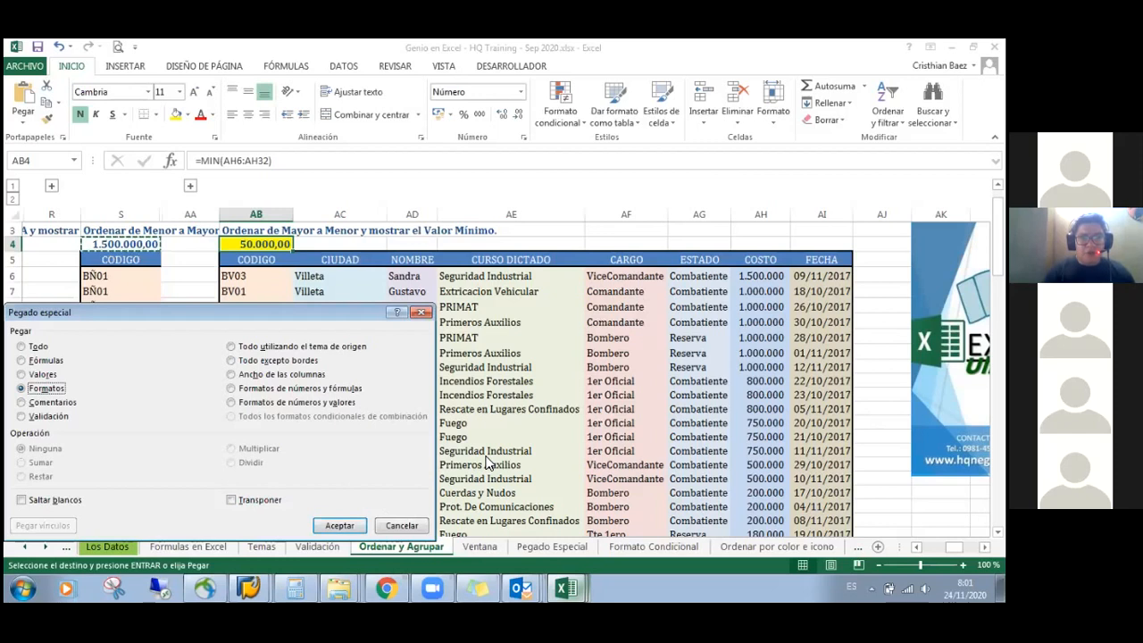
{"action": "key", "text": "Return"}
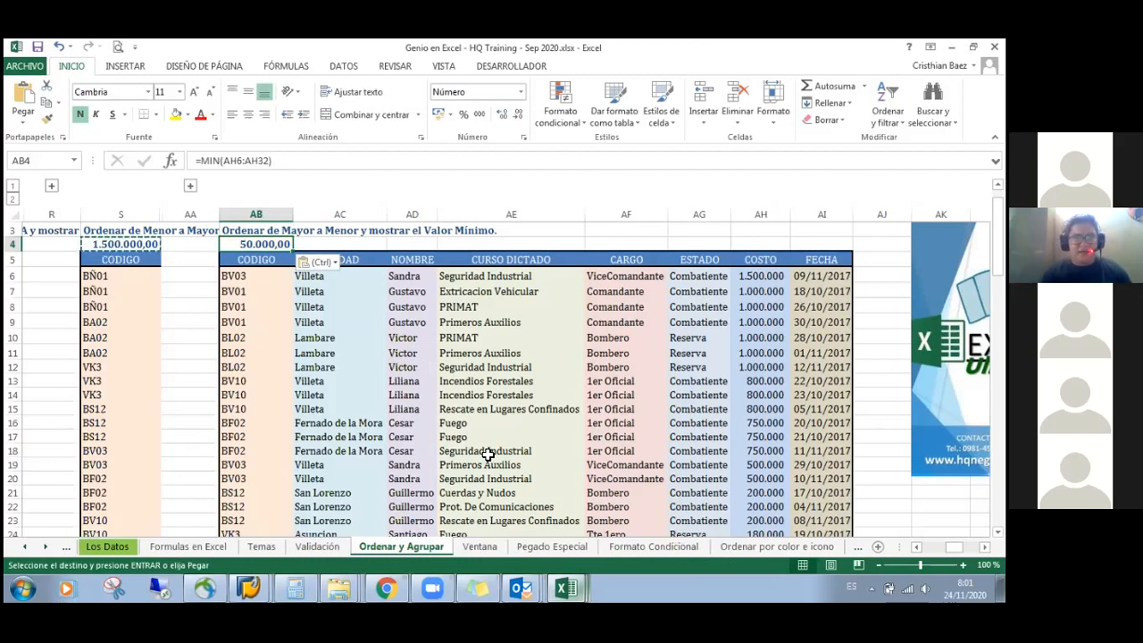
{"action": "key", "text": "Escape"}
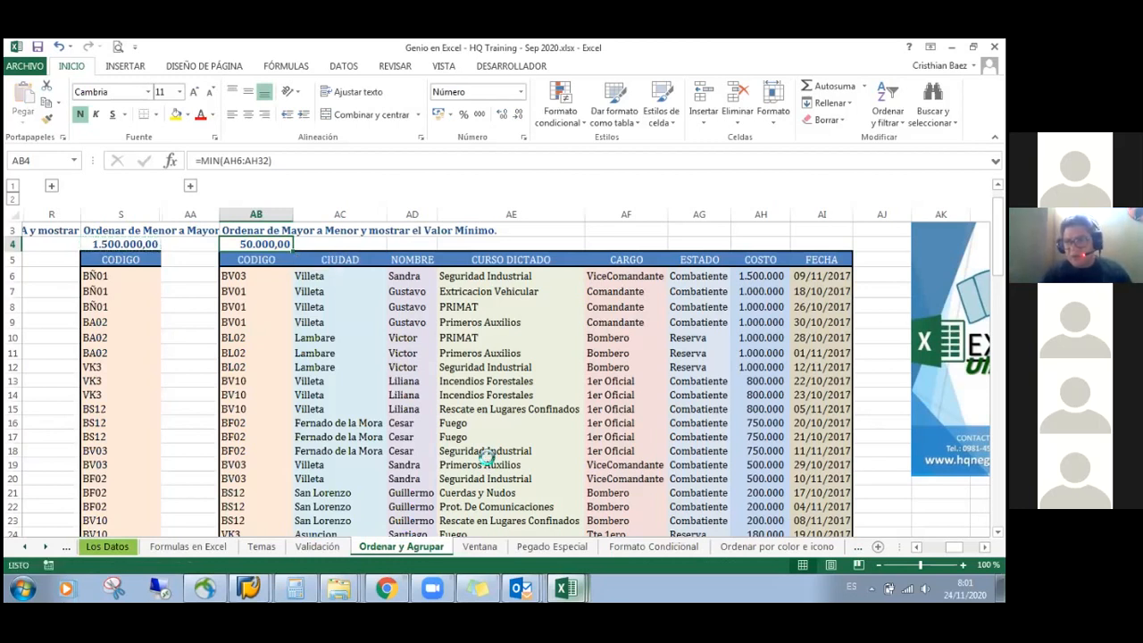
Dismiss the SAP GUI logout error dialog and select cell AC4 next to the minimum cost
{"action": "left_click", "coordinate": [342, 67]}
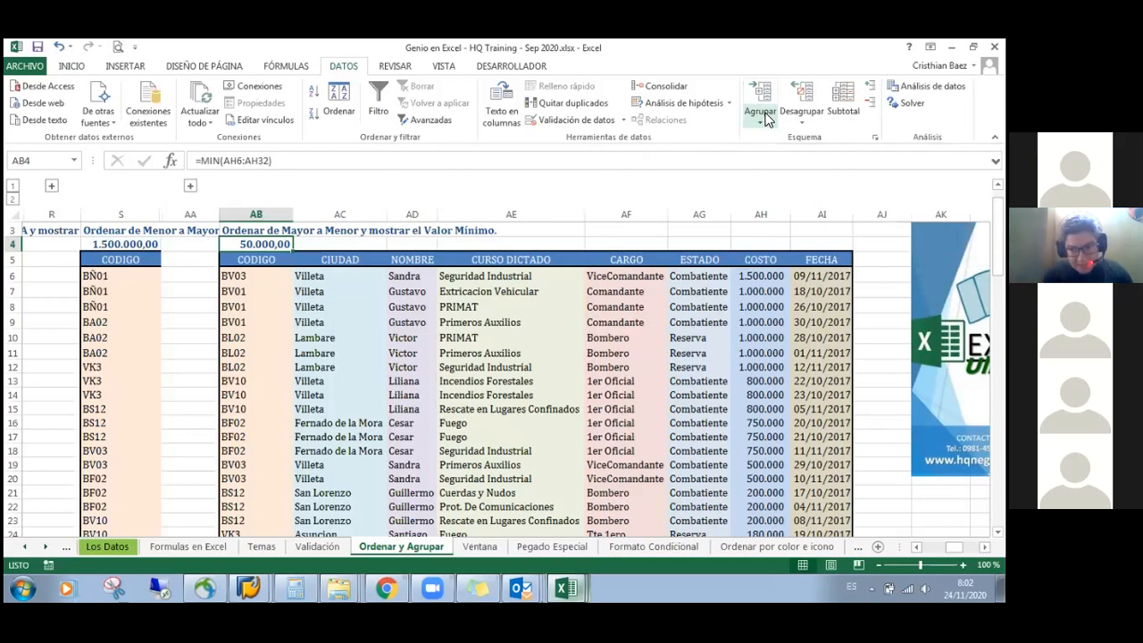
{"action": "key", "text": "ctrl+shift+Right"}
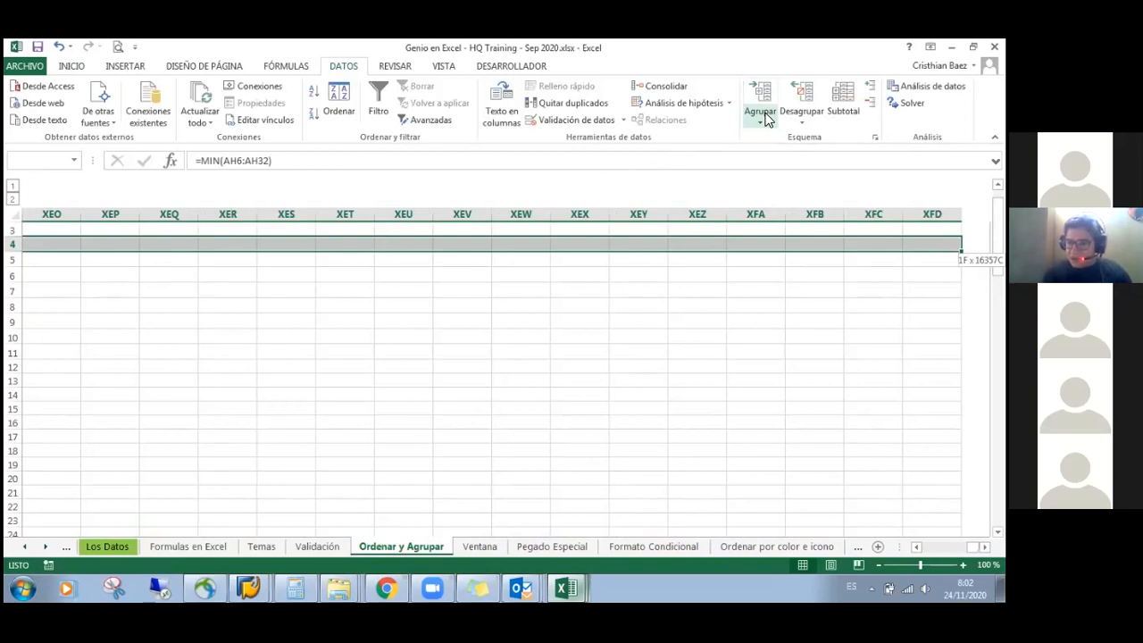
{"action": "key", "text": "ctrl+shift+Left"}
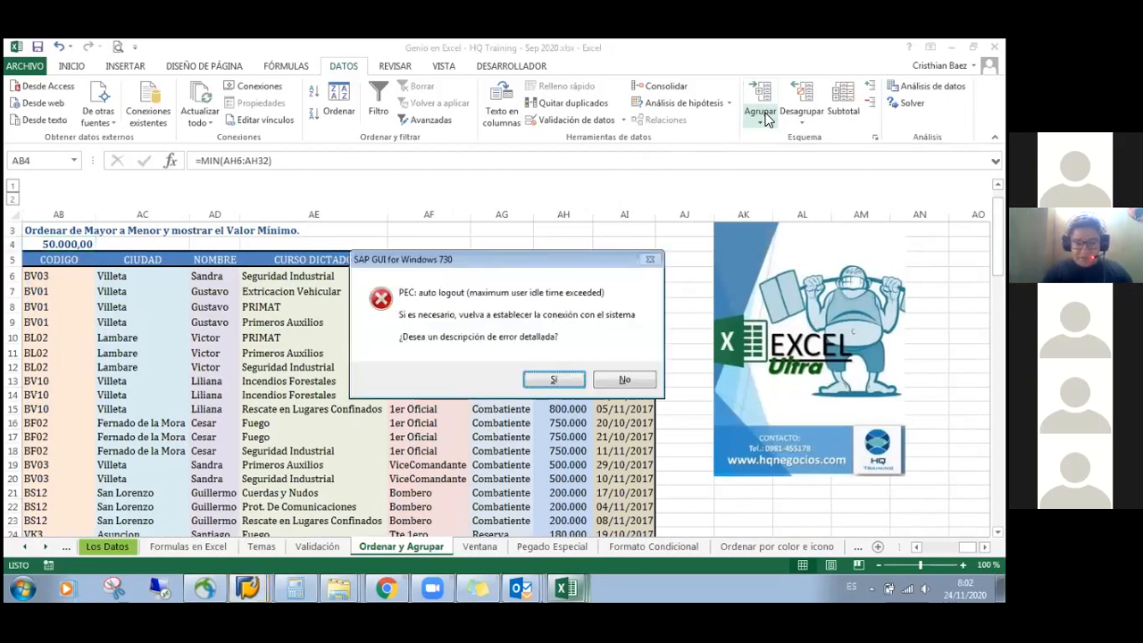
{"action": "key", "text": "Return"}
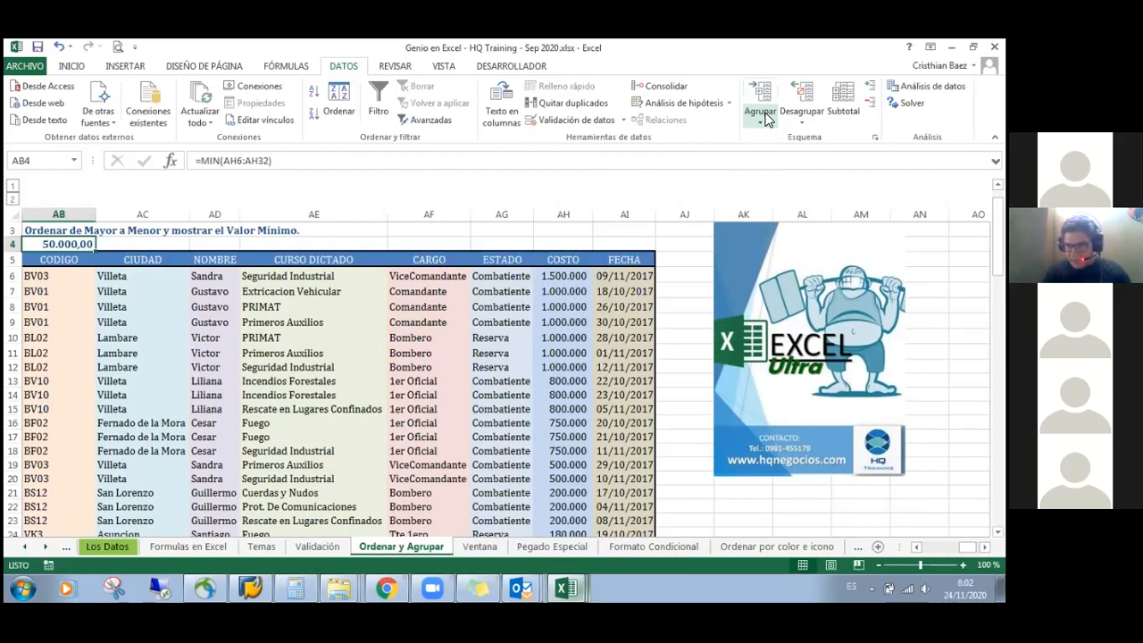
{"action": "key", "text": "Right"}
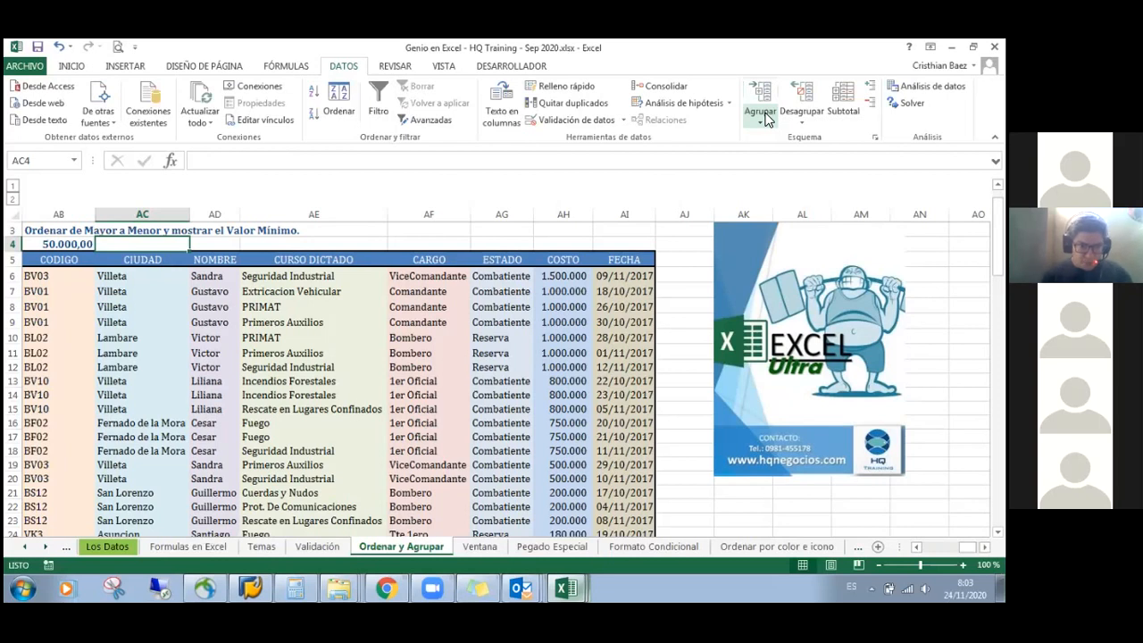
{"action": "key", "text": "ctrl+space"}
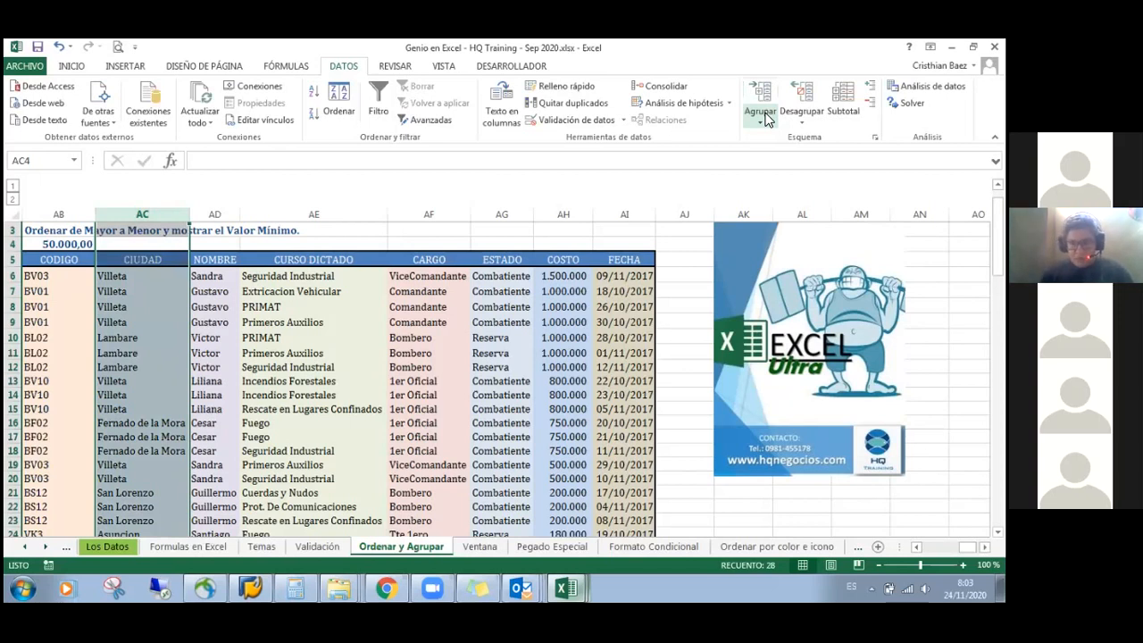
{"action": "key", "text": "shift+Right"}
{"action": "key", "text": "shift+Right"}
{"action": "key", "text": "shift+Right"}
{"action": "key", "text": "shift+Right"}
{"action": "key", "text": "shift+Right"}
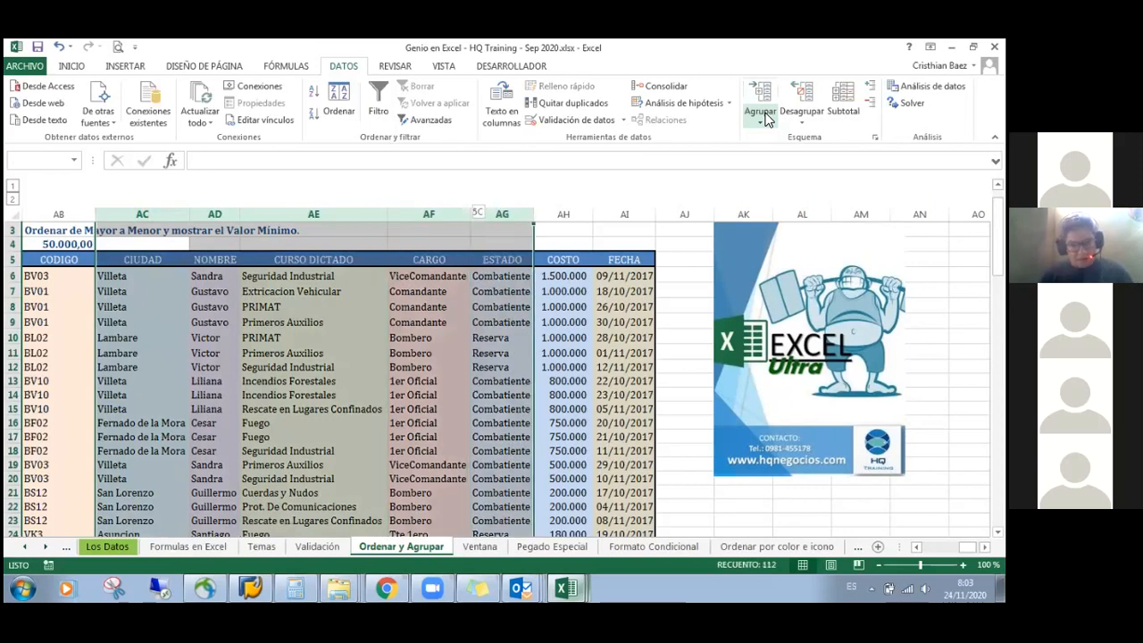
{"action": "key", "text": "shift+Left"}
{"action": "key", "text": "shift+Left"}
{"action": "key", "text": "shift+Left"}
{"action": "key", "text": "shift+Left"}
{"action": "key", "text": "shift+Left"}
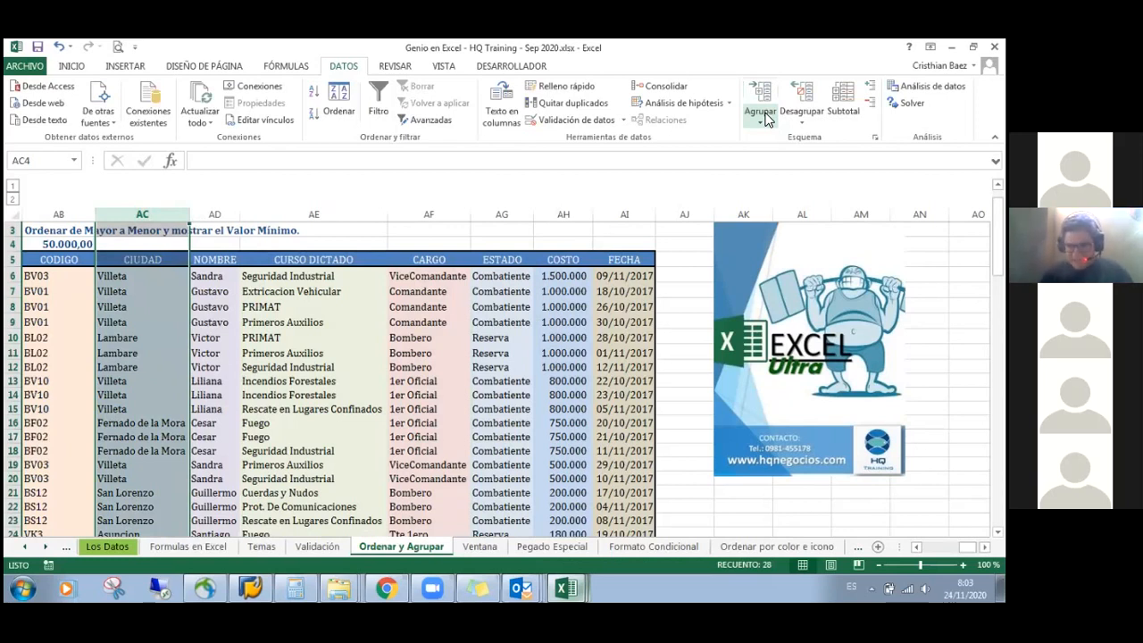
{"action": "key", "text": "ctrl+shift+Right"}
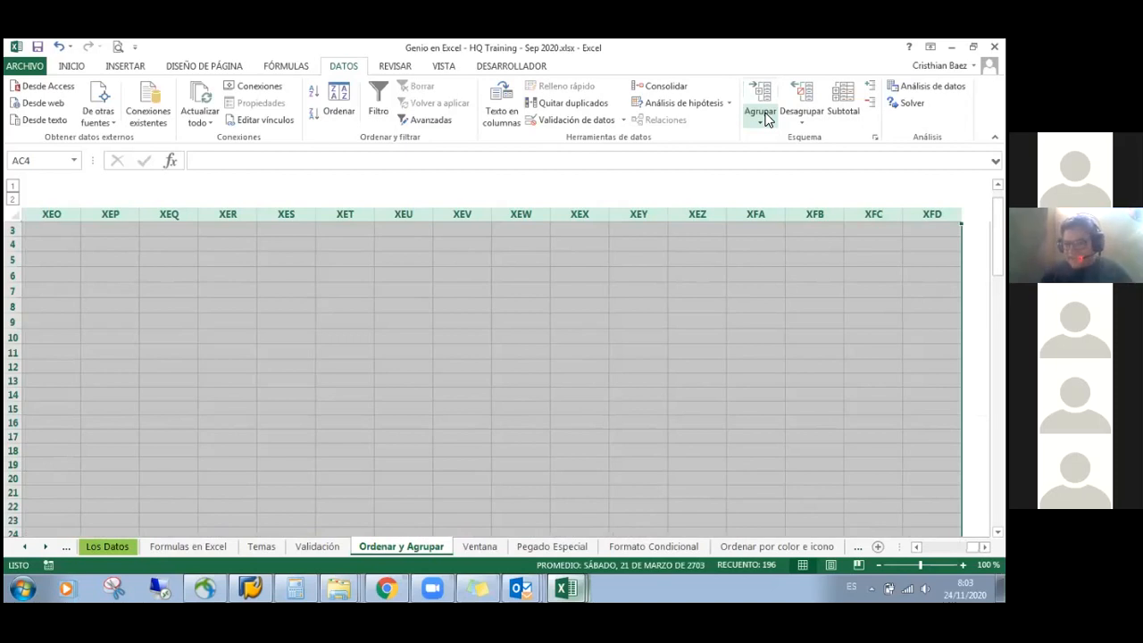
{"action": "key", "text": "ctrl+shift+Left"}
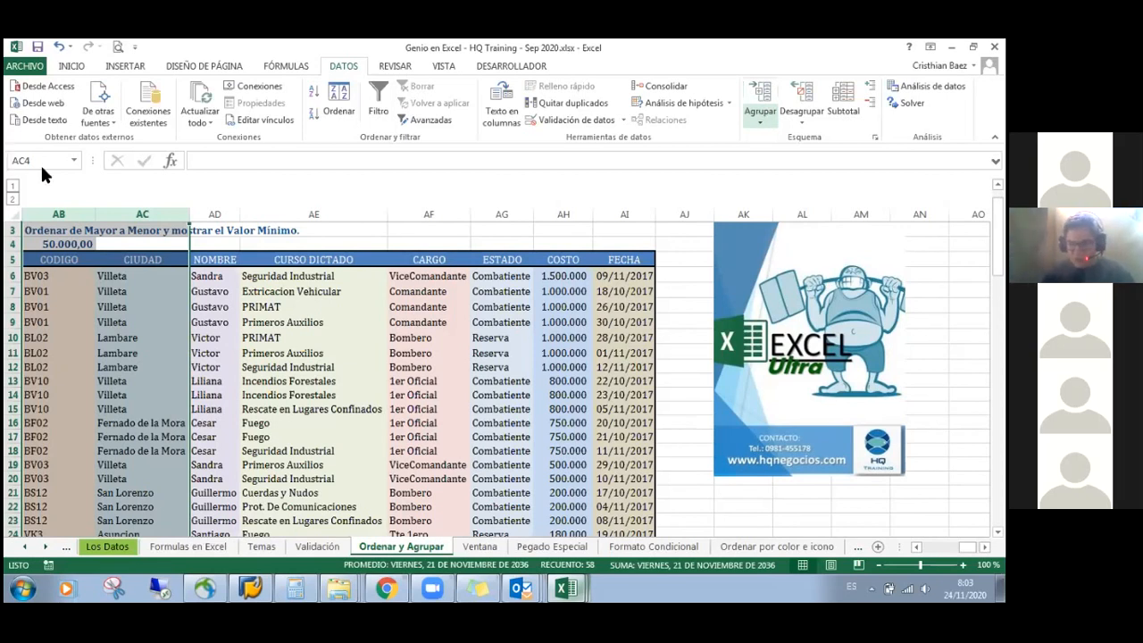
Group columns AC to AI of the fourth table, from CIUDAD to FECHA, and collapse the group
{"action": "left_click", "coordinate": [138, 259]}
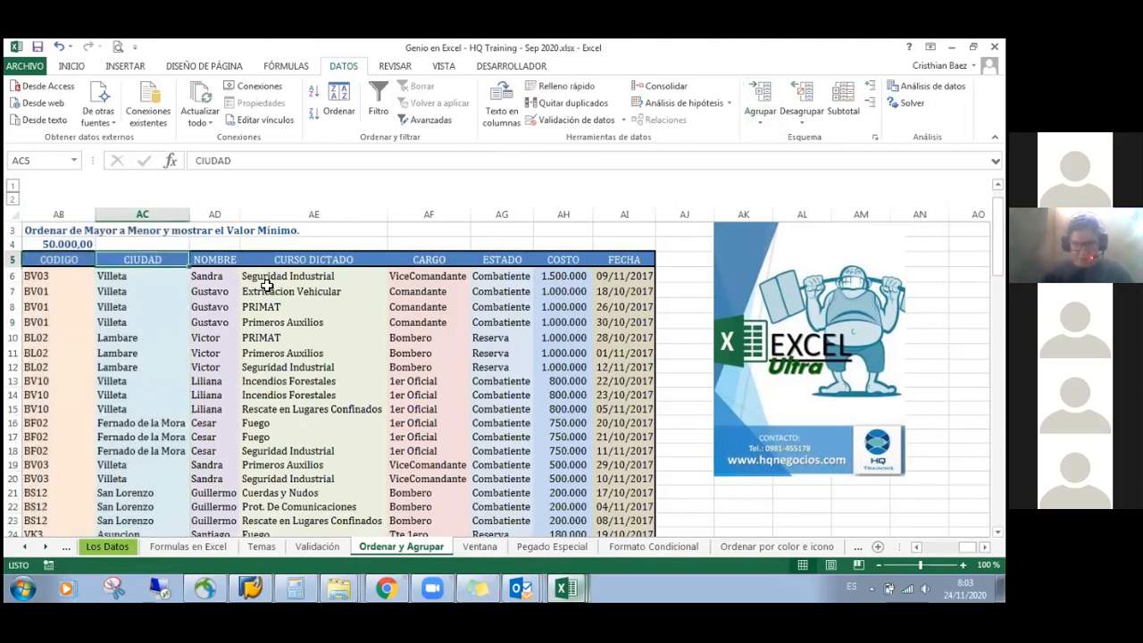
{"action": "key", "text": "ctrl+space"}
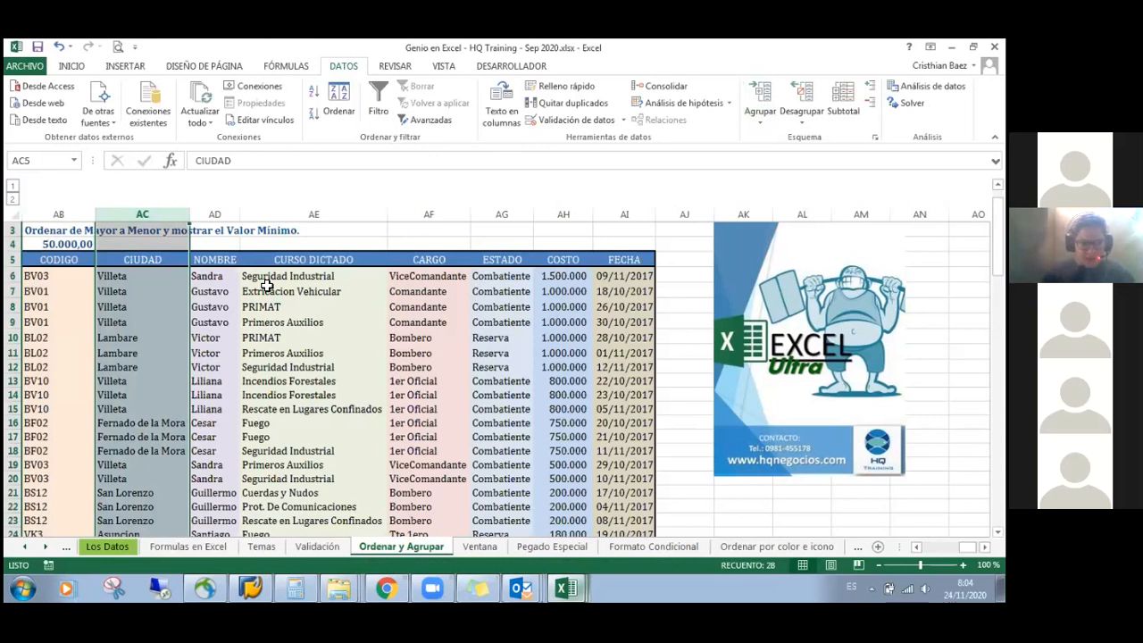
{"action": "key", "text": "ctrl+shift+Right"}
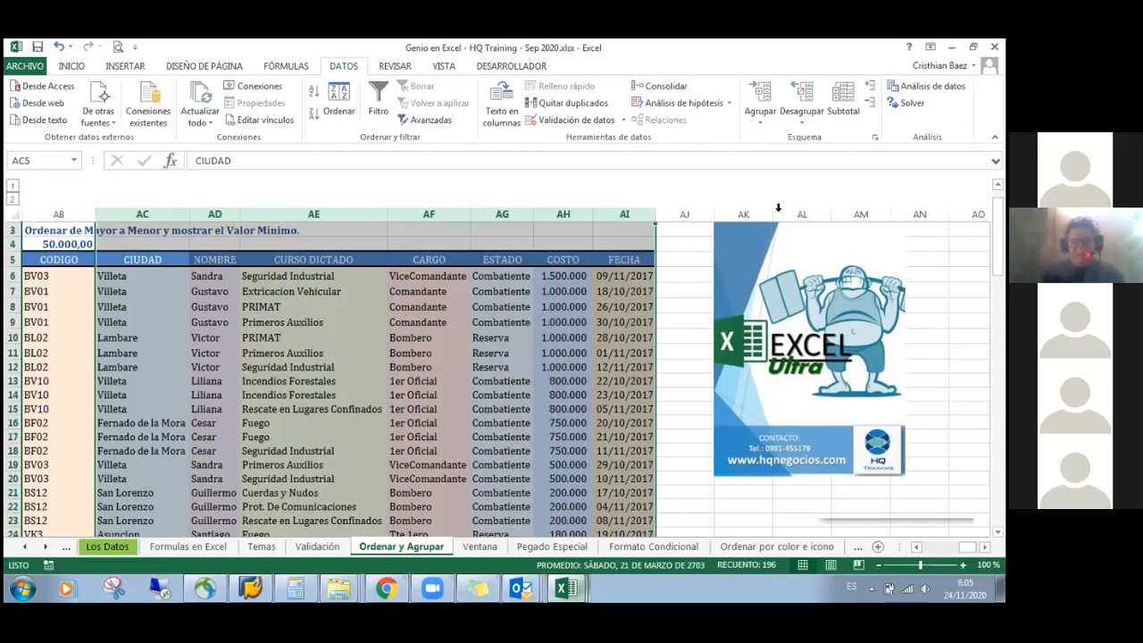
{"action": "key", "text": "ctrl+shift+Right"}
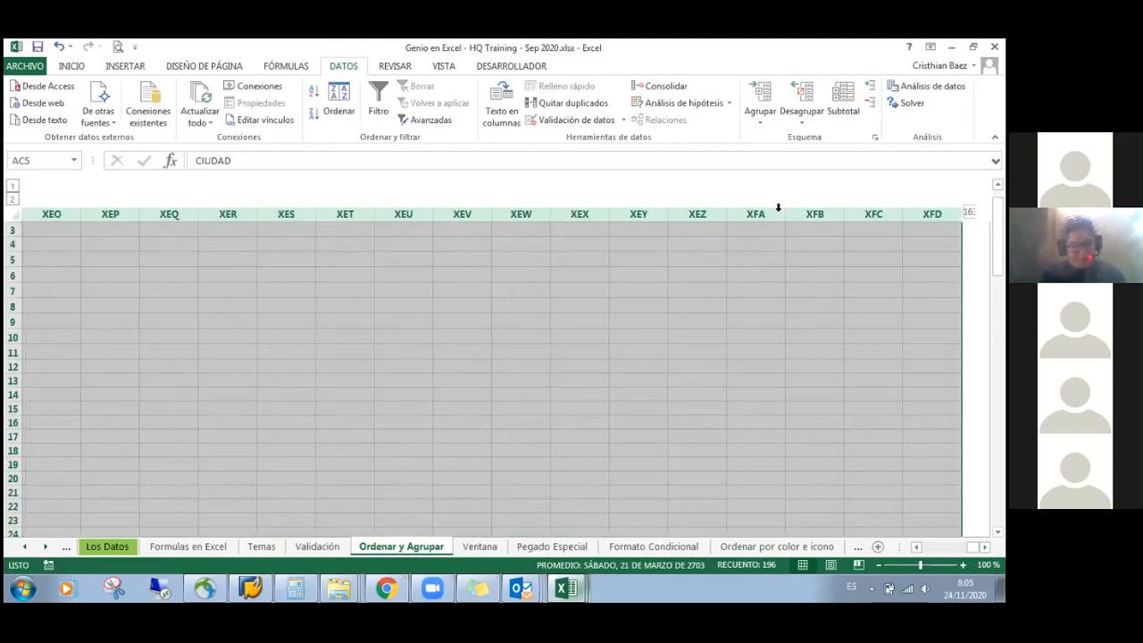
{"action": "key", "text": "ctrl+shift+Left"}
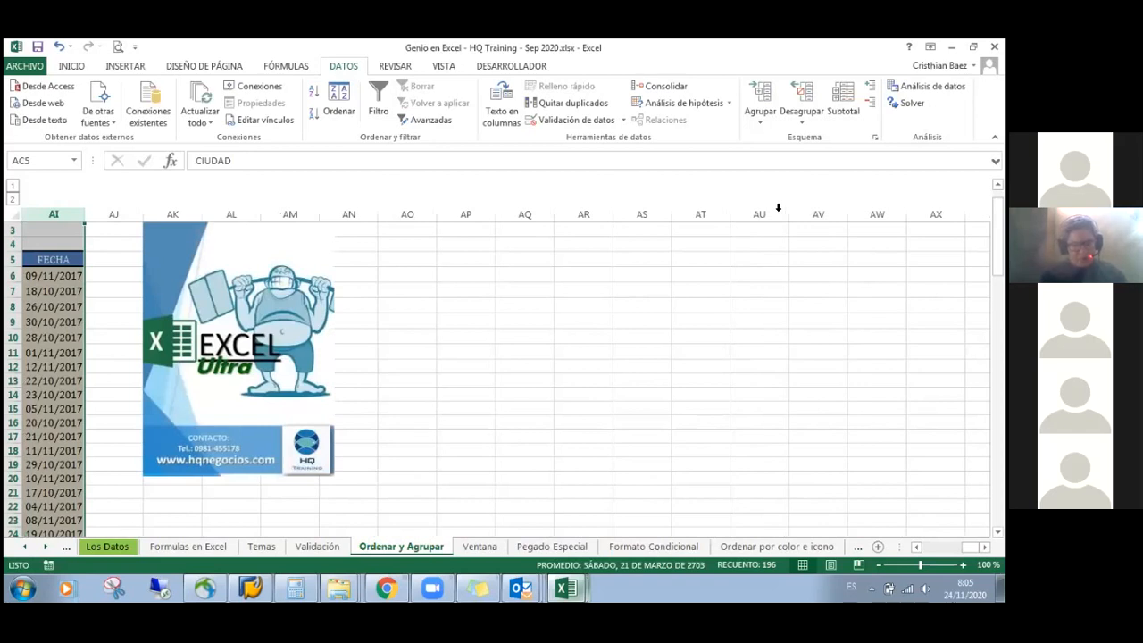
{"action": "key", "text": "ctrl+BackSpace"}
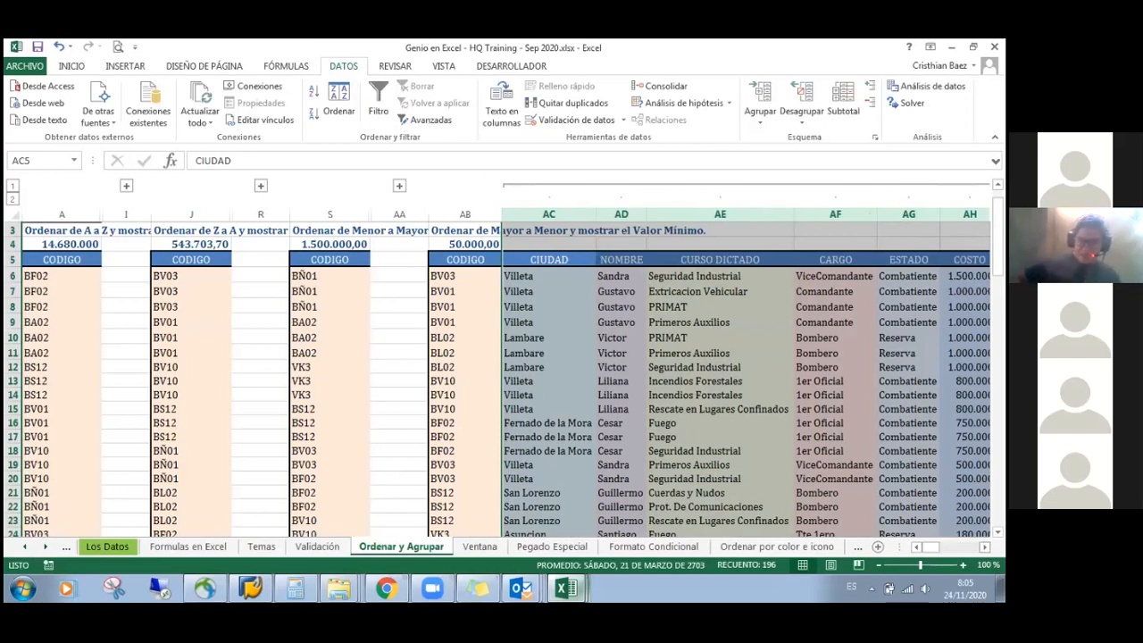
{"action": "scroll", "coordinate": [506, 373], "scroll_direction": "right", "scroll_amount": 5}
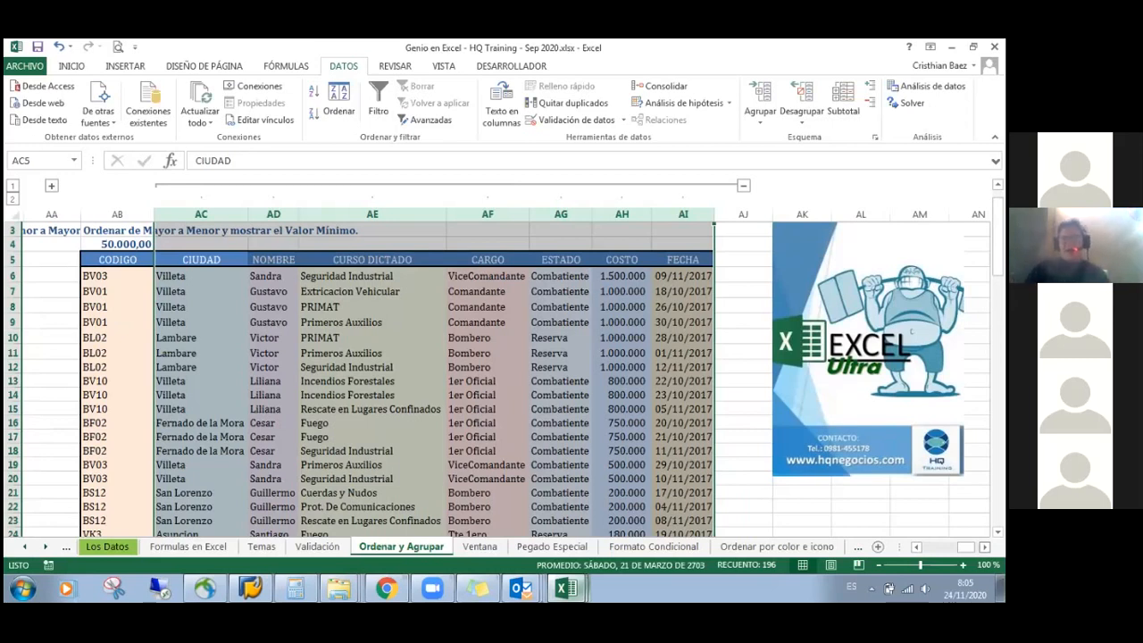
{"action": "left_click", "coordinate": [743, 185]}
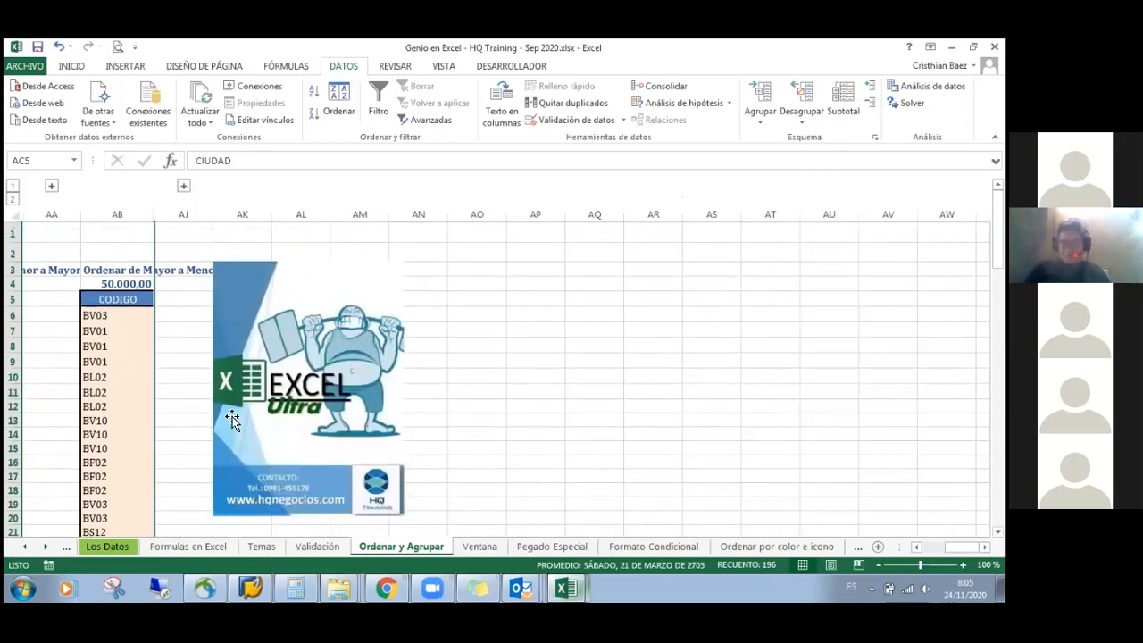
{"action": "left_click", "coordinate": [166, 298]}
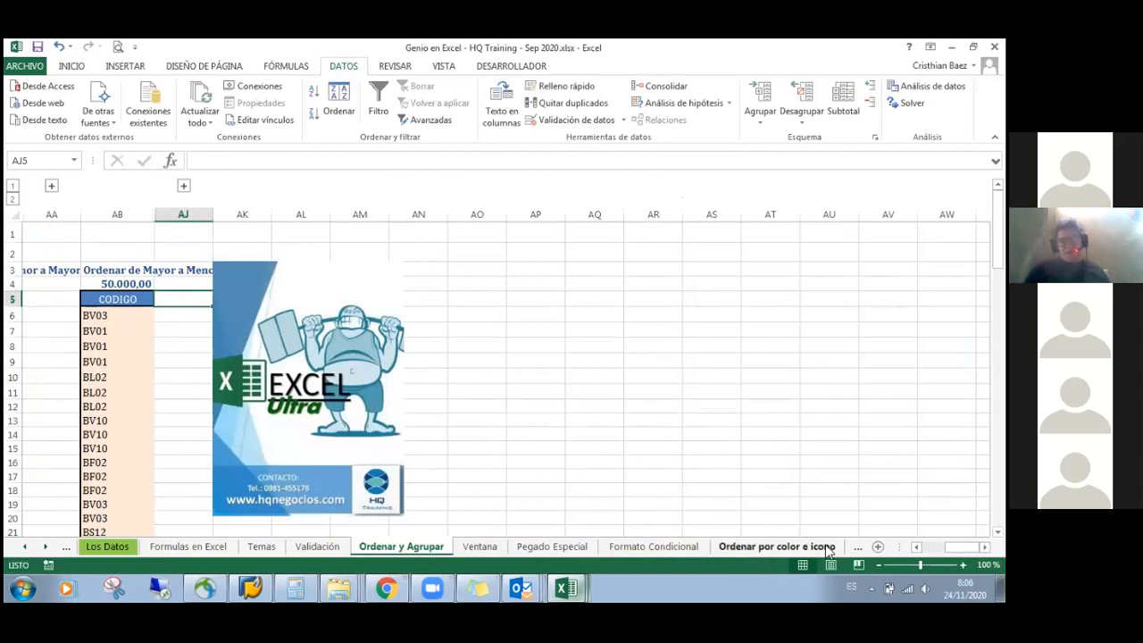
Expand and collapse the first table's column group, and expand all column groups on the sheet at once
{"action": "left_click_drag", "start_coordinate": [962, 547], "coordinate": [934, 547]}
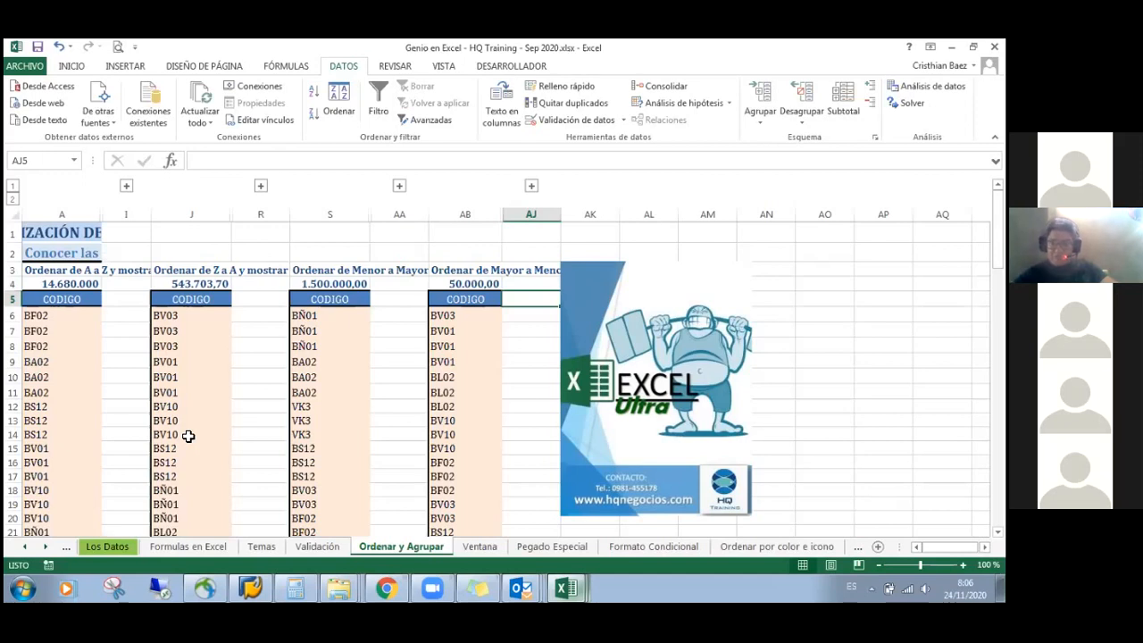
{"action": "key", "text": "Left"}
{"action": "key", "text": "Left"}
{"action": "key", "text": "Left"}
{"action": "key", "text": "Left"}
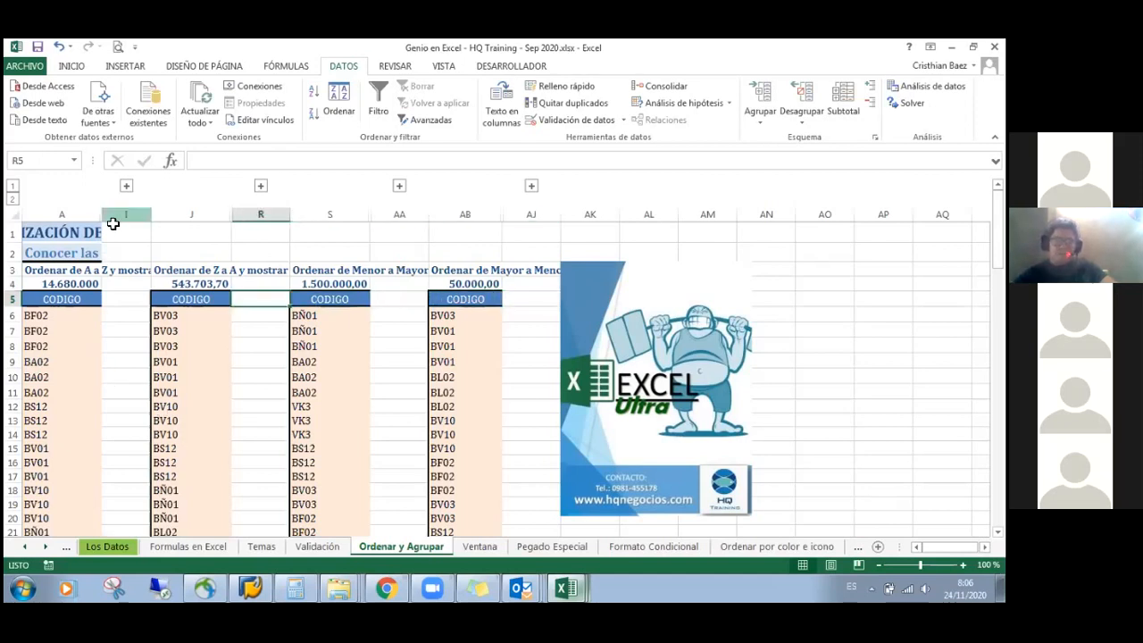
{"action": "left_click", "coordinate": [129, 186]}
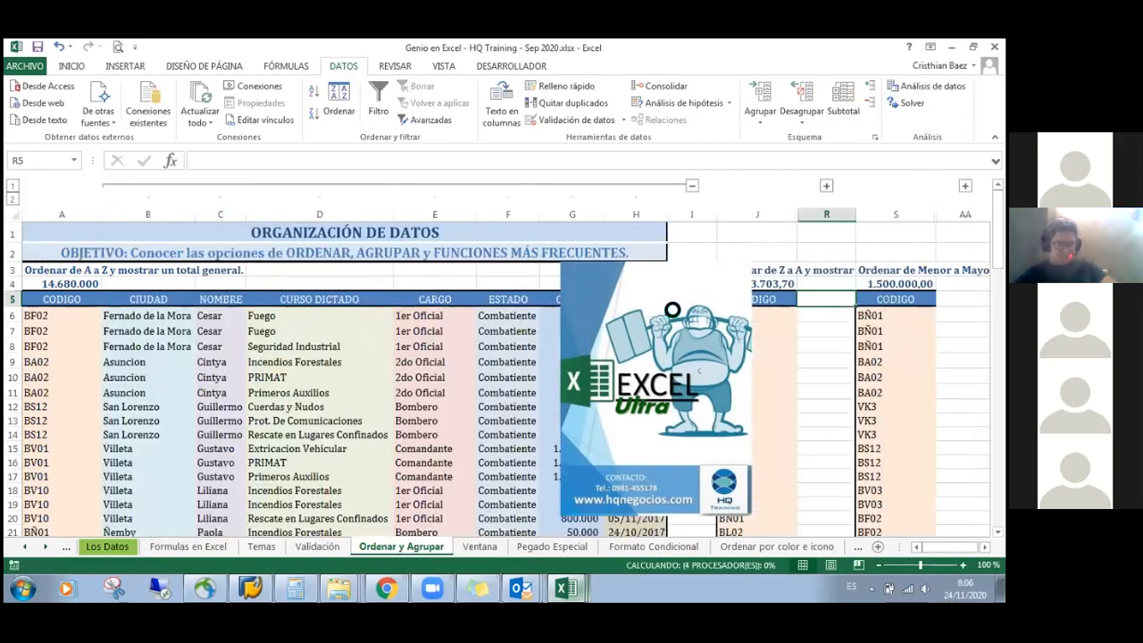
{"action": "left_click", "coordinate": [692, 187]}
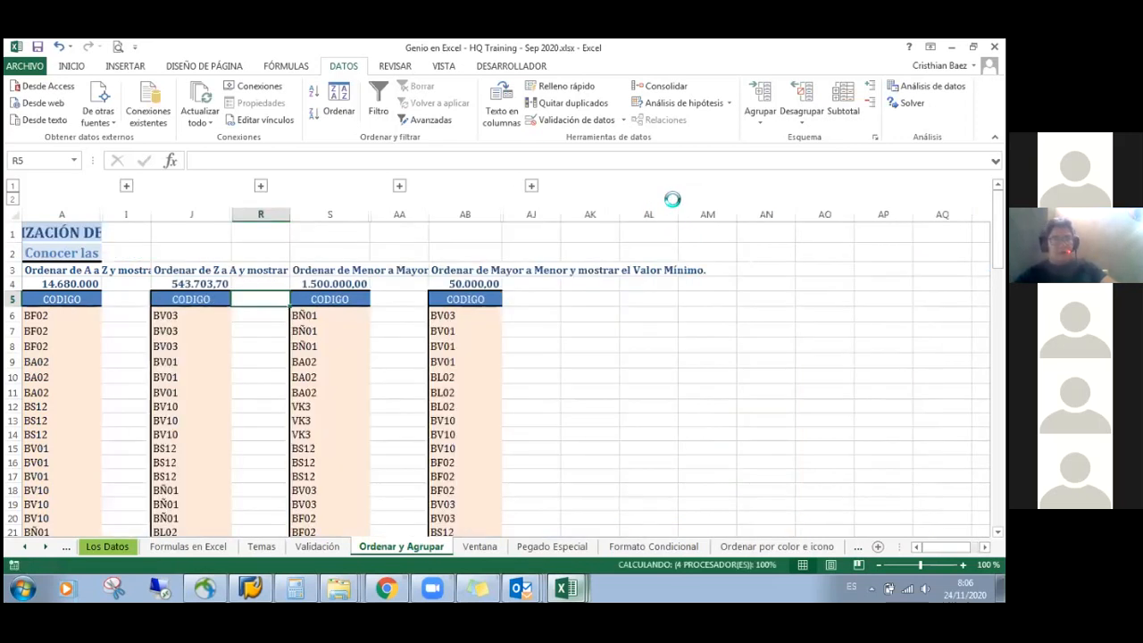
{"action": "left_click", "coordinate": [13, 198]}
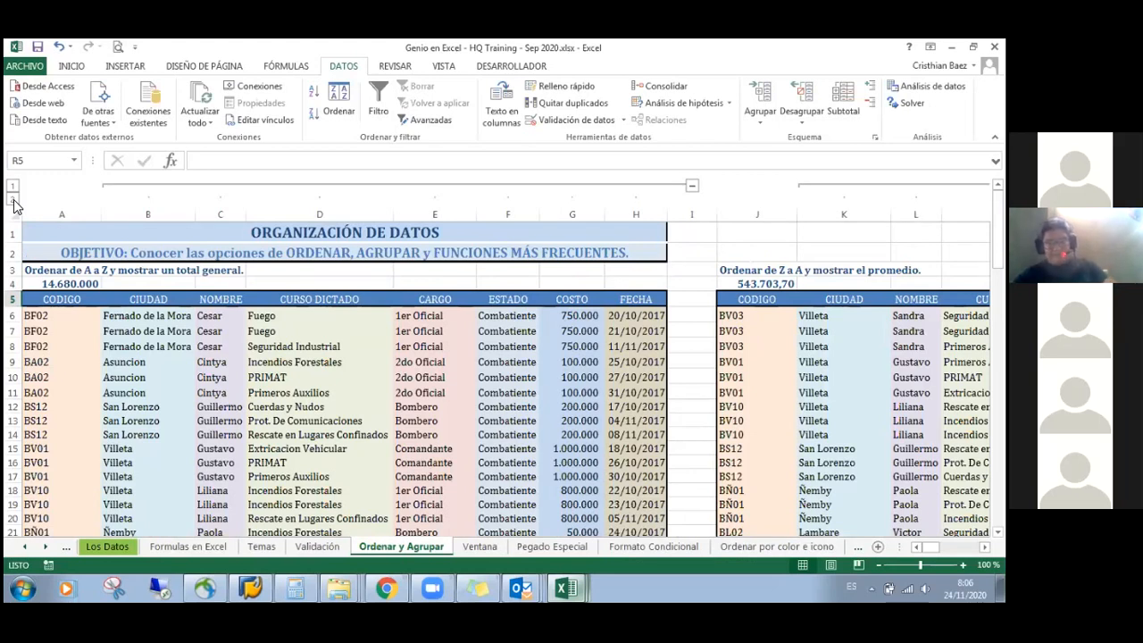
Group the data rows 6 to 32 below the headers of the upper tables
{"action": "left_click", "coordinate": [48, 323]}
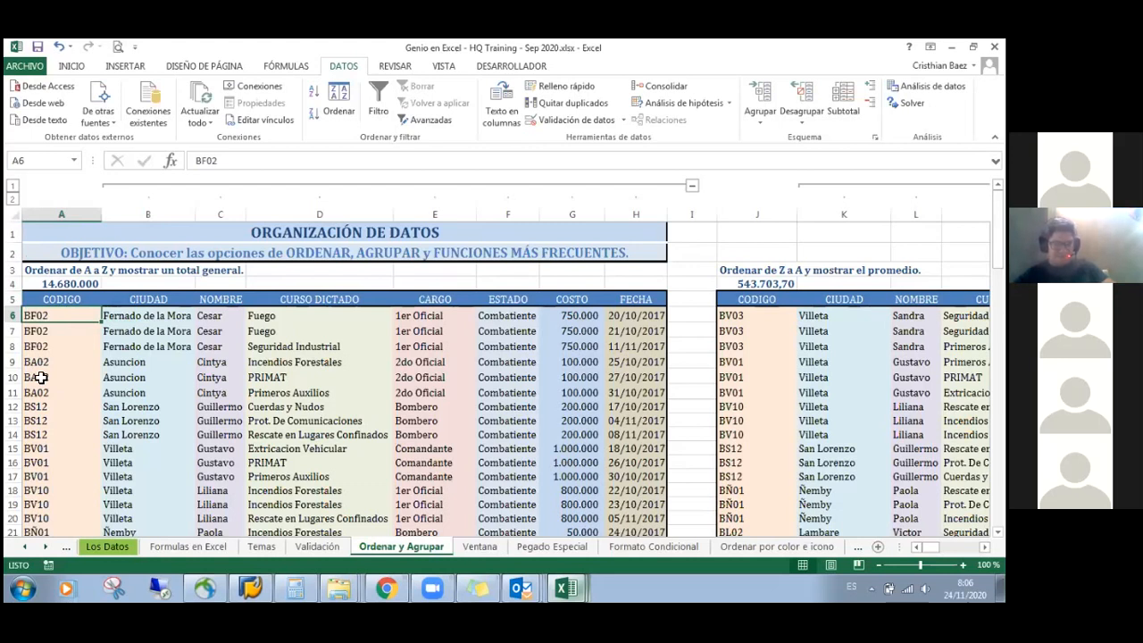
{"action": "left_click", "coordinate": [13, 315]}
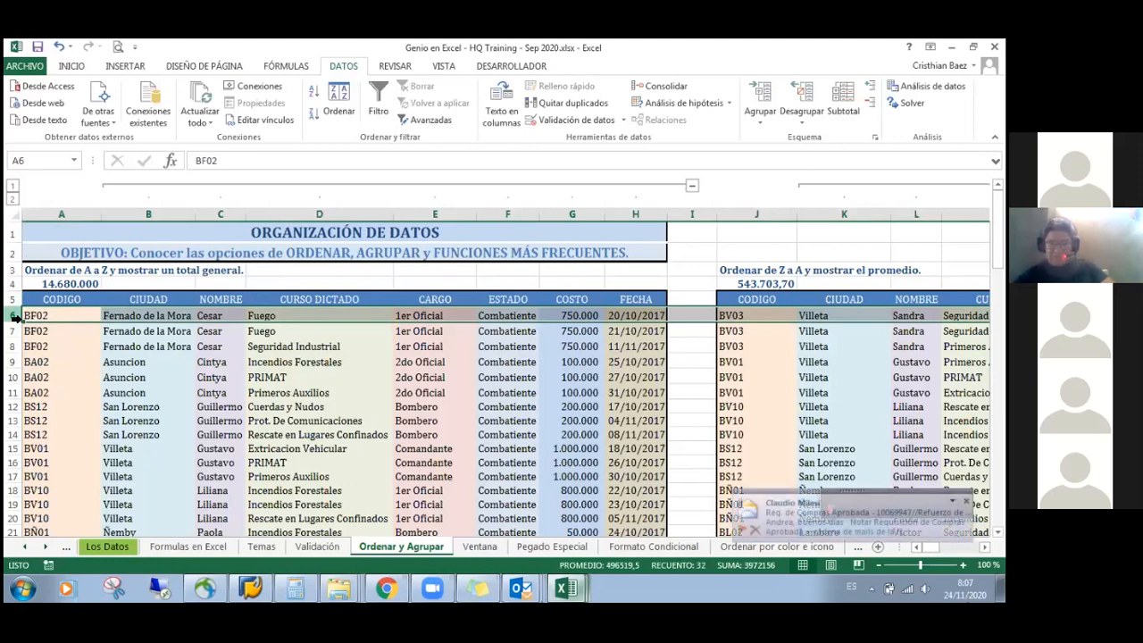
{"action": "key", "text": "ctrl+shift+Down"}
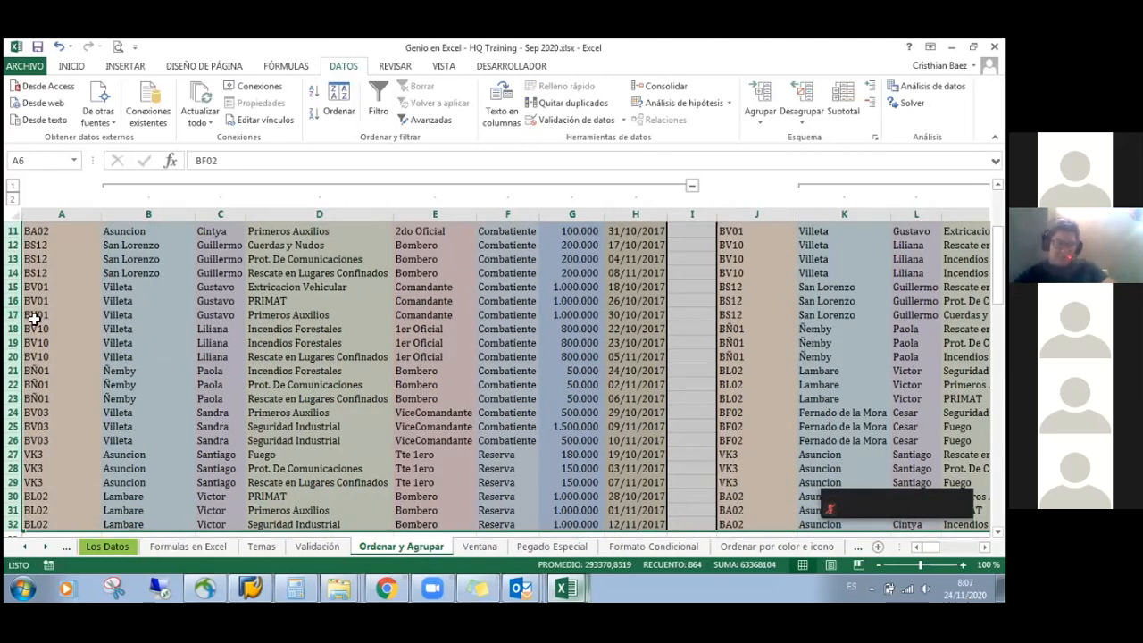
{"action": "left_click", "coordinate": [761, 116]}
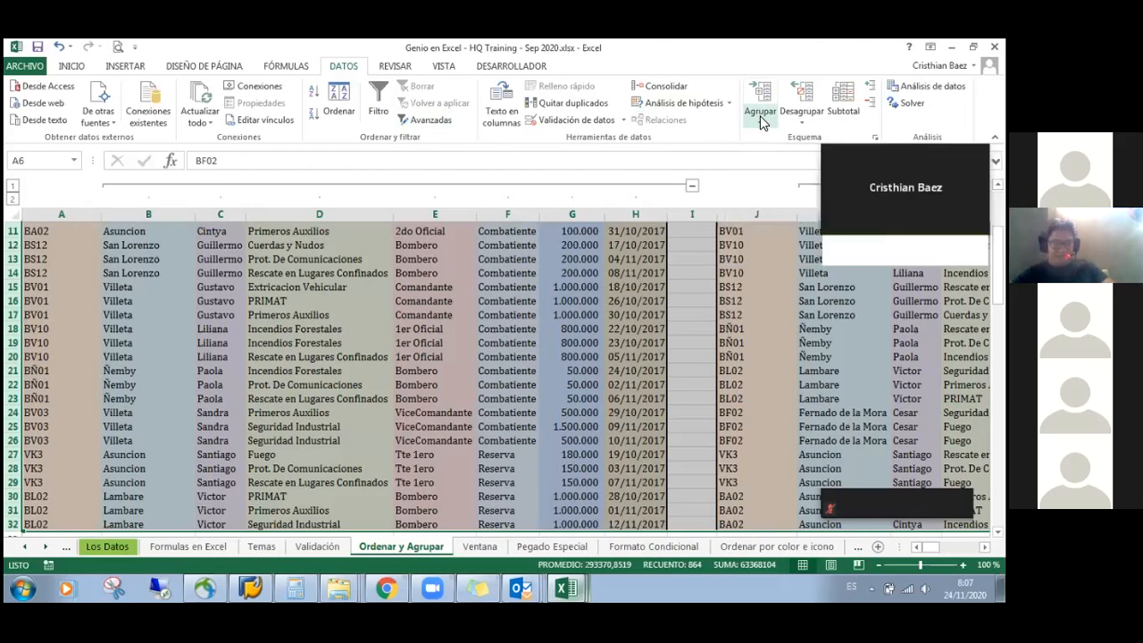
{"action": "left_click", "coordinate": [760, 116]}
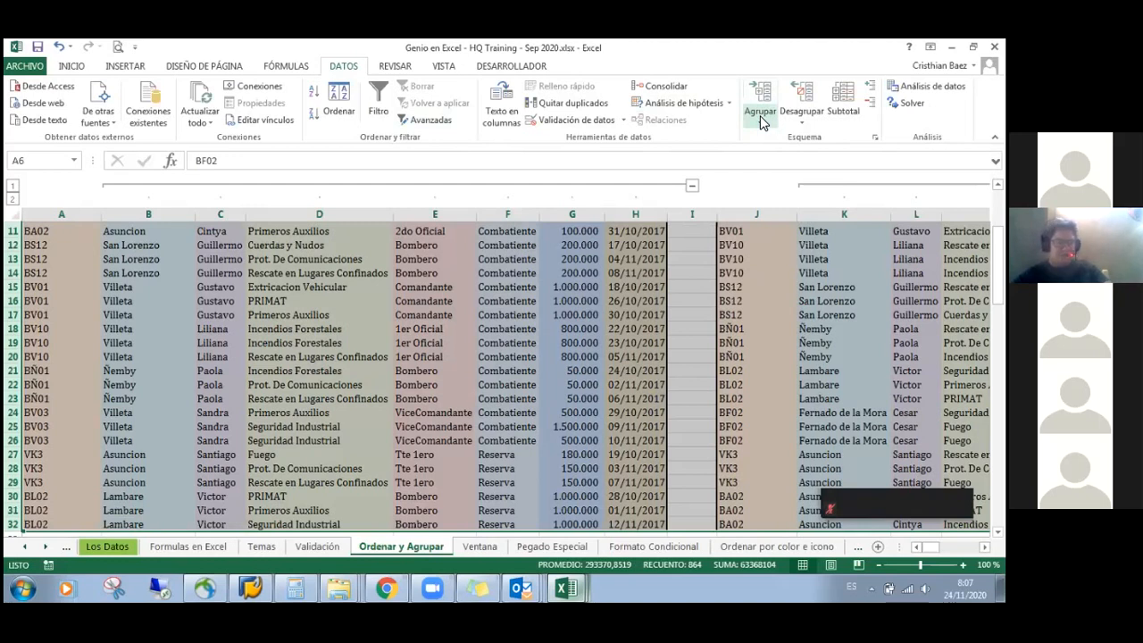
{"action": "left_click", "coordinate": [760, 116]}
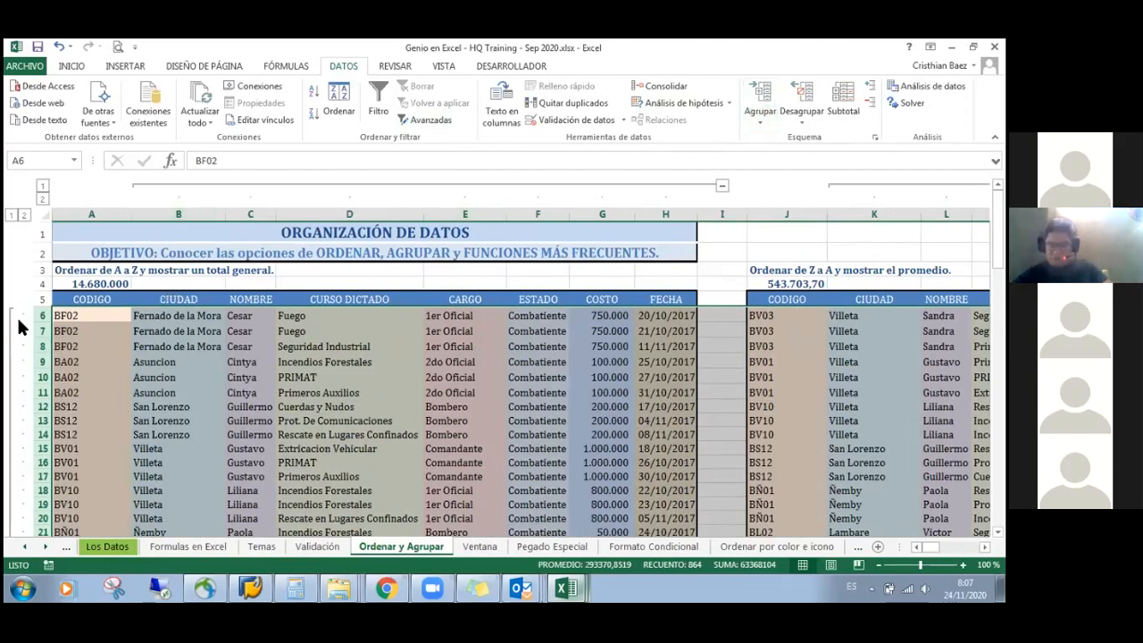
Collapse and expand the group of rows 6 to 32 a few times, leaving it collapsed
{"action": "left_click", "coordinate": [11, 215]}
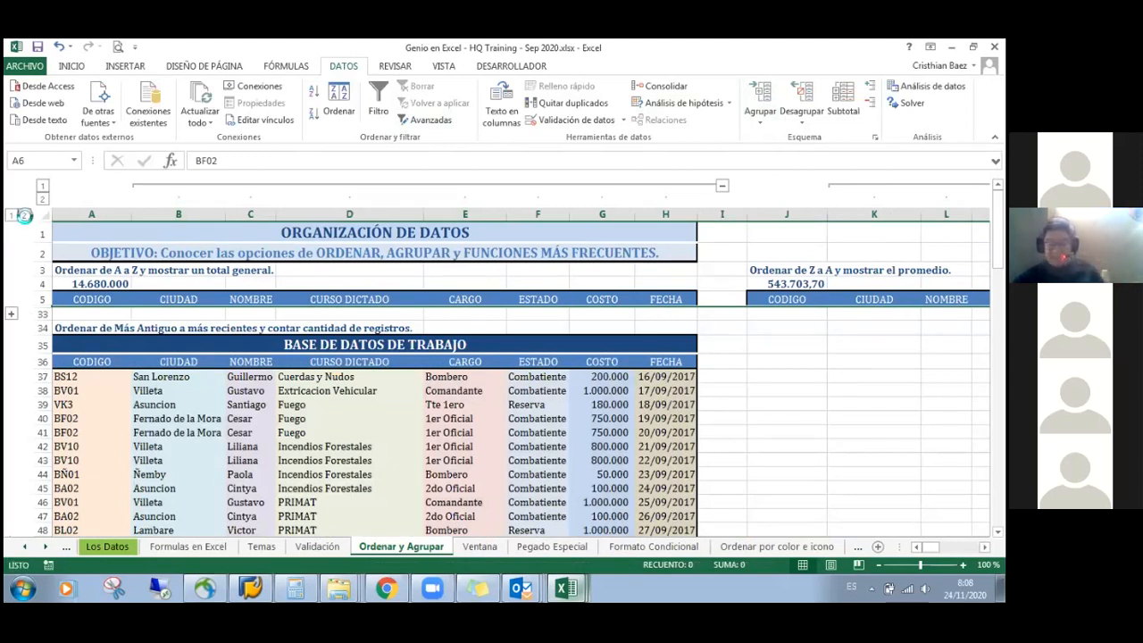
{"action": "left_click", "coordinate": [24, 215]}
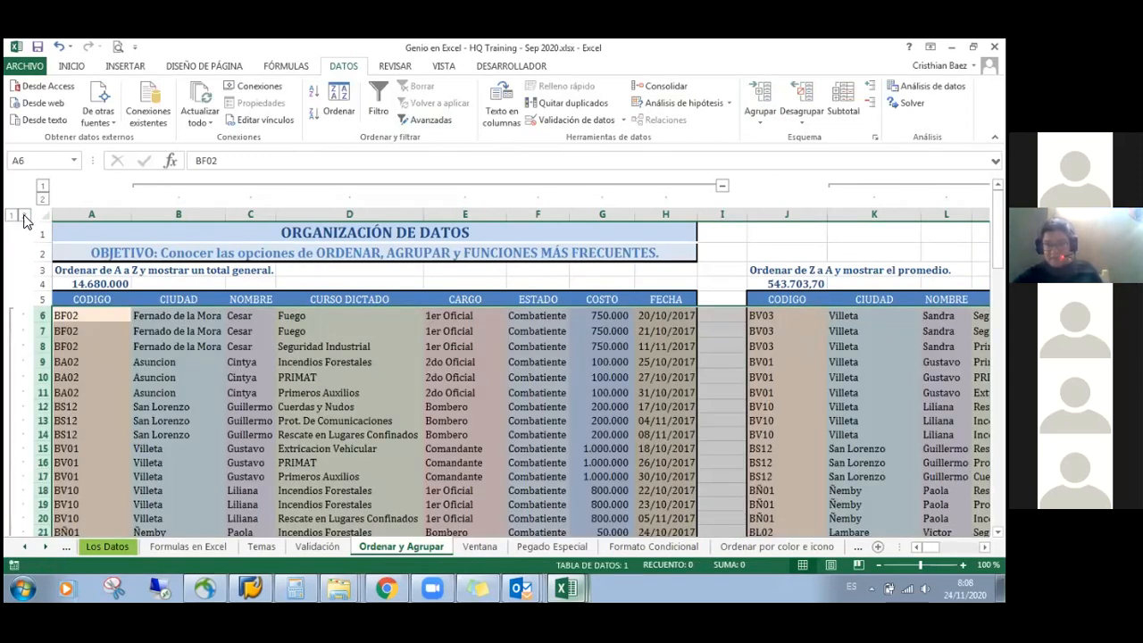
{"action": "left_click", "coordinate": [11, 216]}
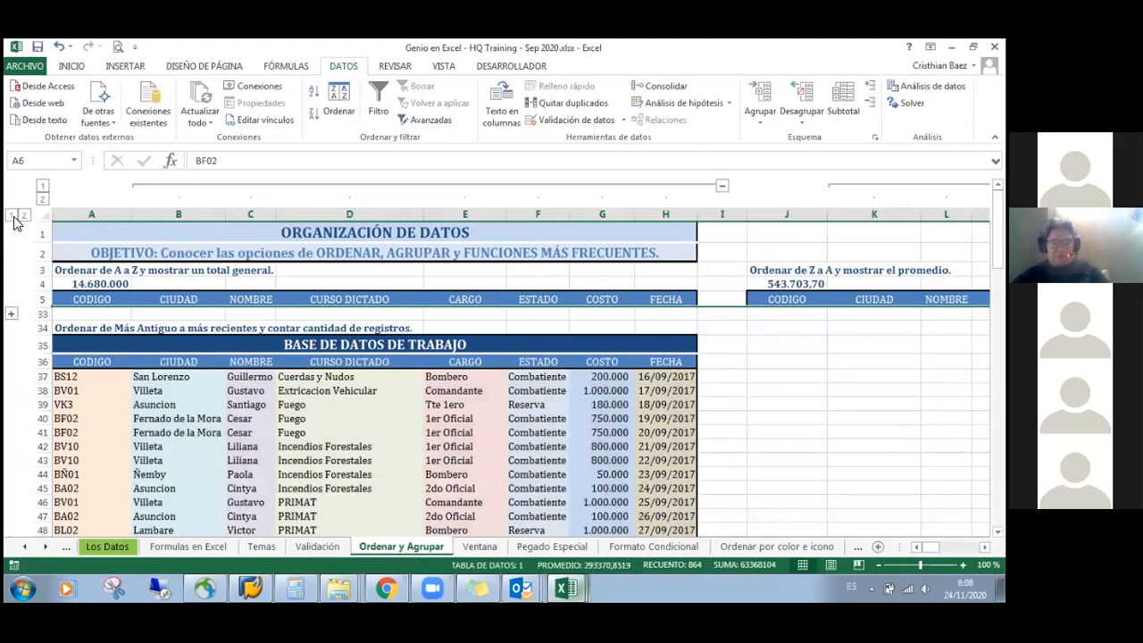
{"action": "left_click", "coordinate": [23, 215]}
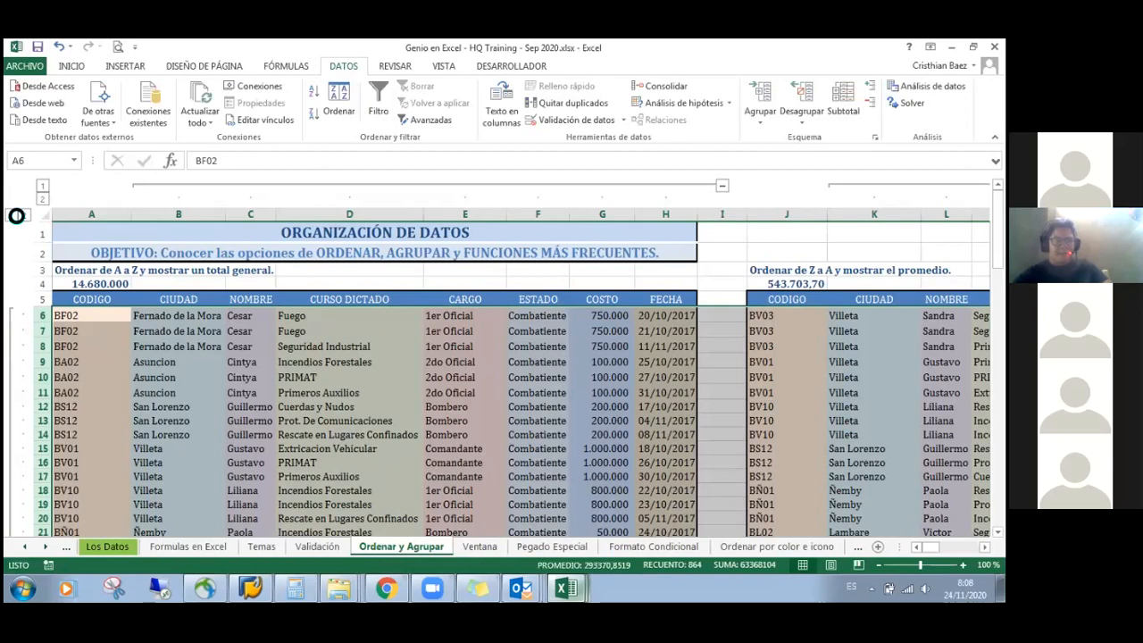
{"action": "left_click", "coordinate": [11, 216]}
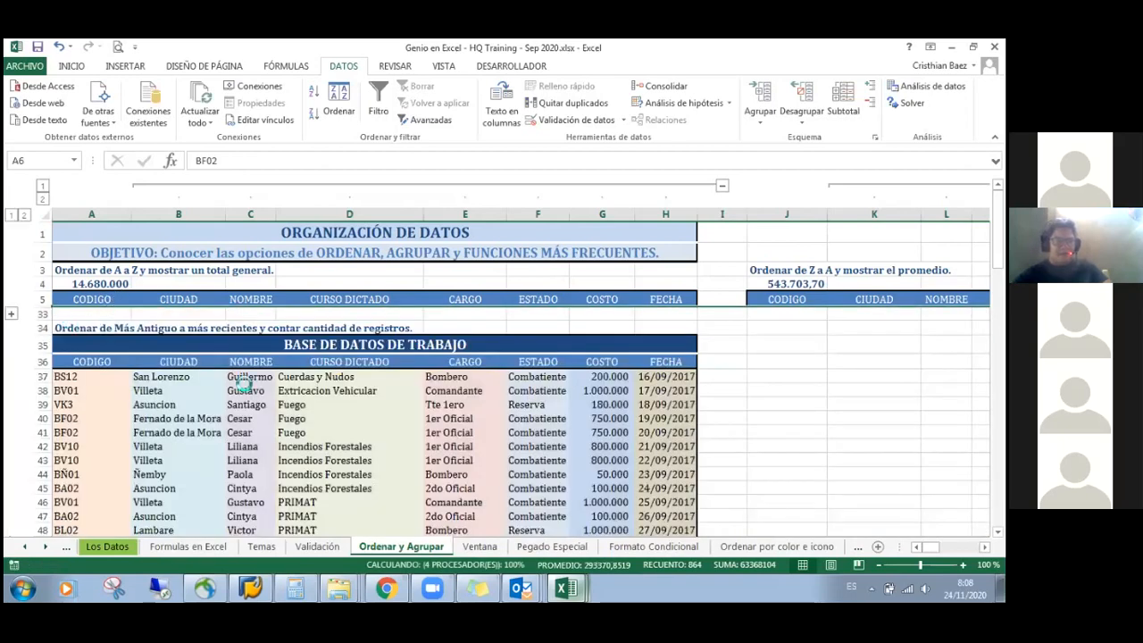
Insert a blank row at row 36, between the BASE DE DATOS DE TRABAJO title and its column headers
{"action": "left_click", "coordinate": [268, 345]}
{"action": "scroll", "coordinate": [286, 347], "scroll_direction": "down", "scroll_amount": 1}
{"action": "scroll", "coordinate": [297, 348], "scroll_direction": "down", "scroll_amount": 1}
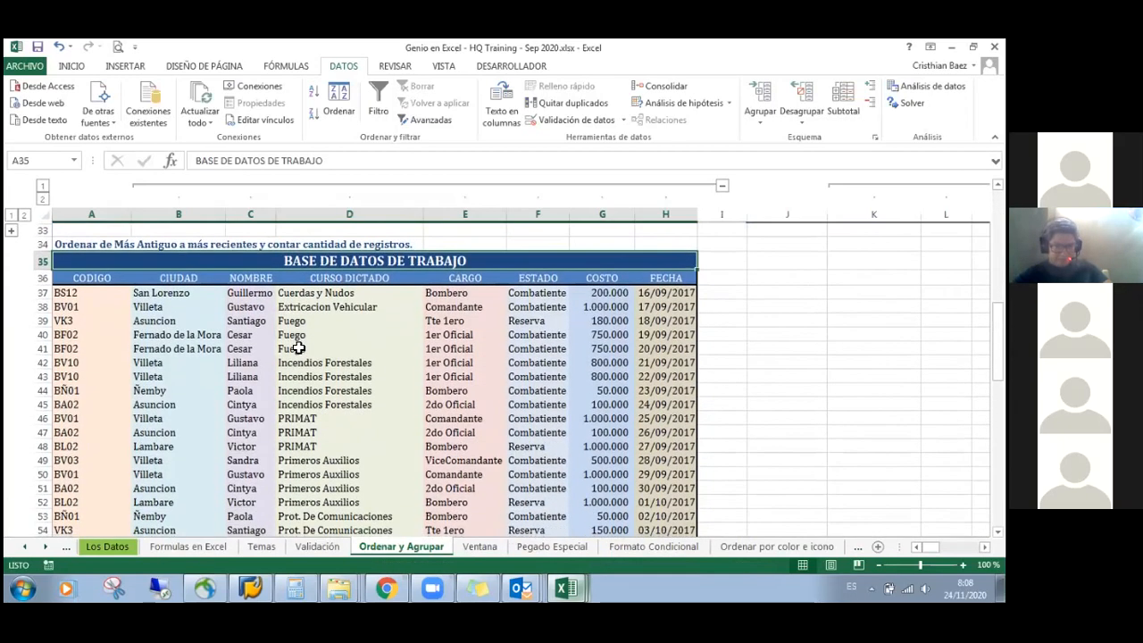
{"action": "scroll", "coordinate": [294, 347], "scroll_direction": "up", "scroll_amount": 1}
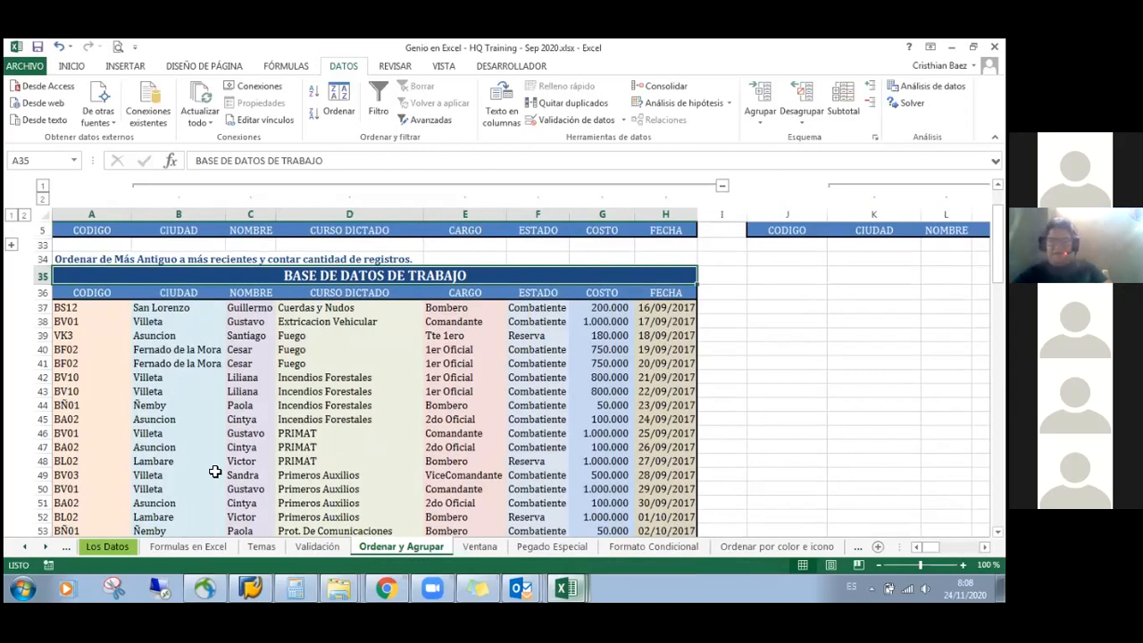
{"action": "left_click", "coordinate": [78, 260]}
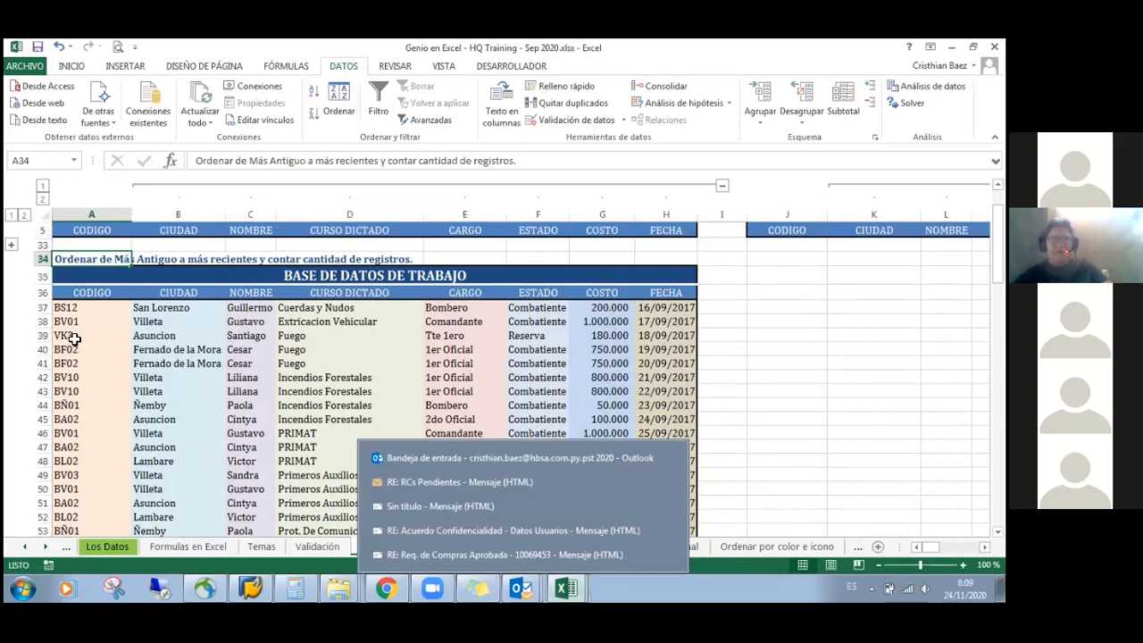
{"action": "left_click", "coordinate": [43, 293]}
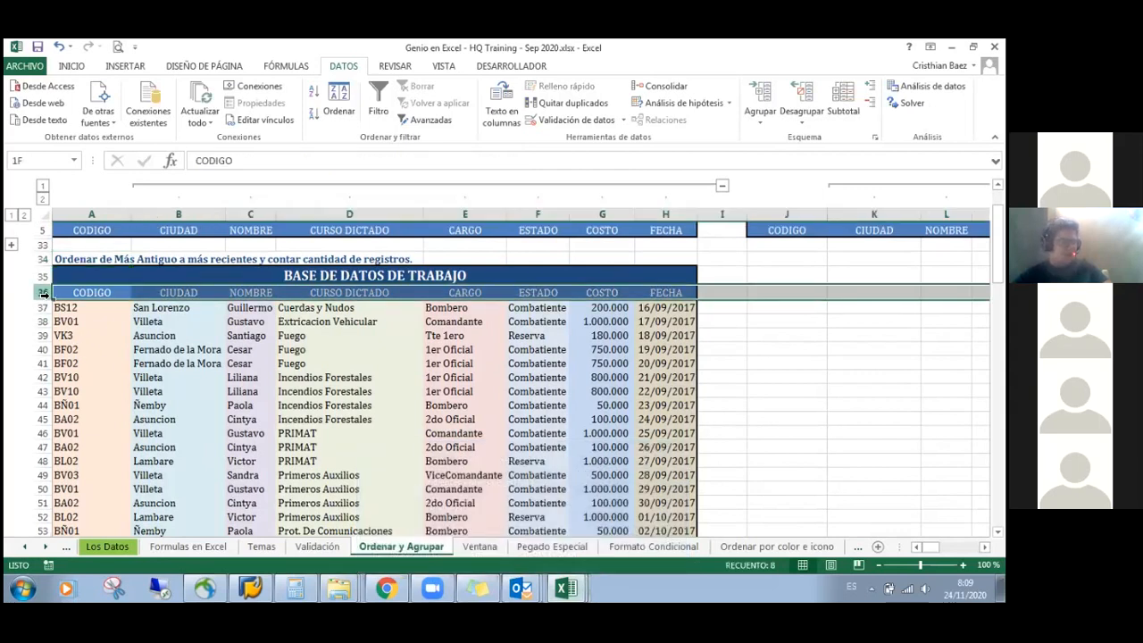
{"action": "right_click", "coordinate": [43, 293]}
{"action": "left_click", "coordinate": [112, 397]}
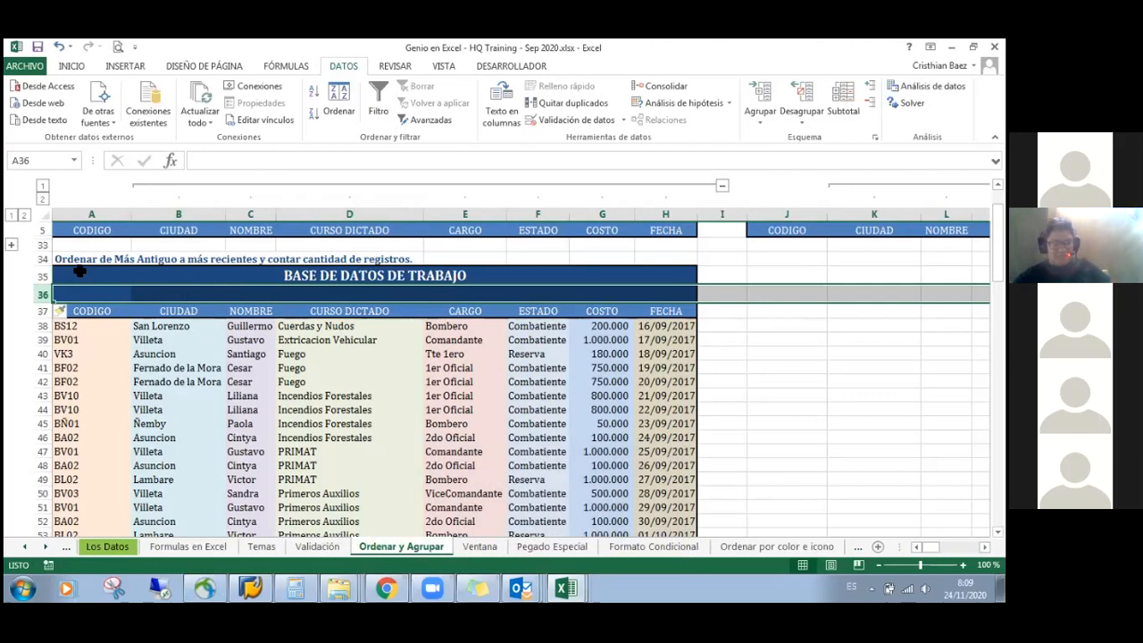
Clear the formatting of the blank row 36 inserted above the column headers
{"action": "left_click", "coordinate": [72, 309]}
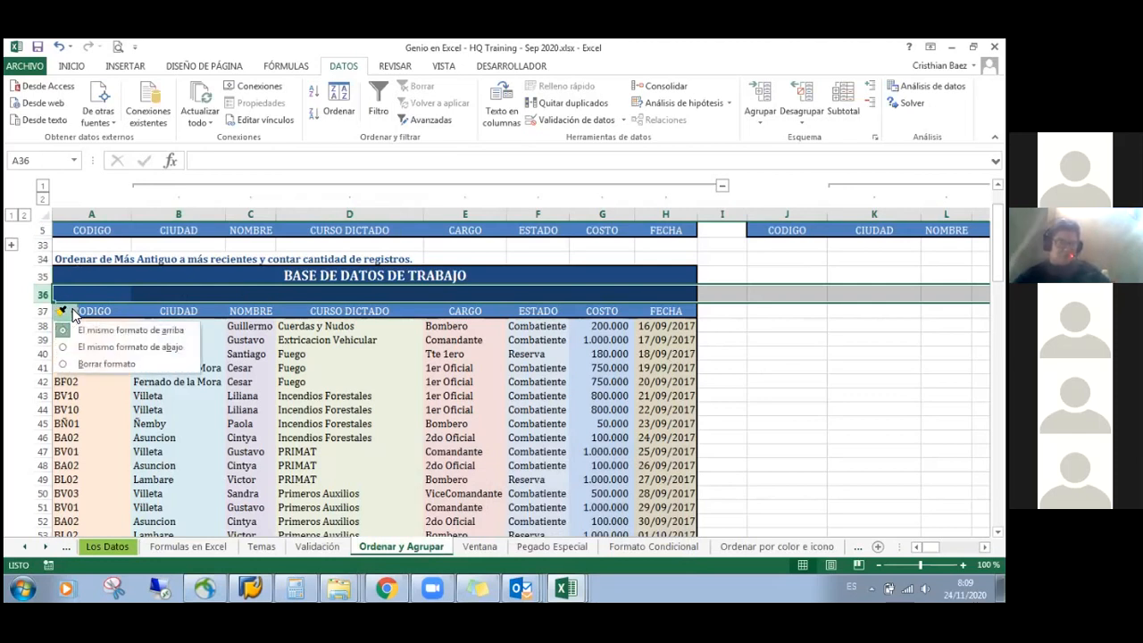
{"action": "left_click", "coordinate": [96, 364]}
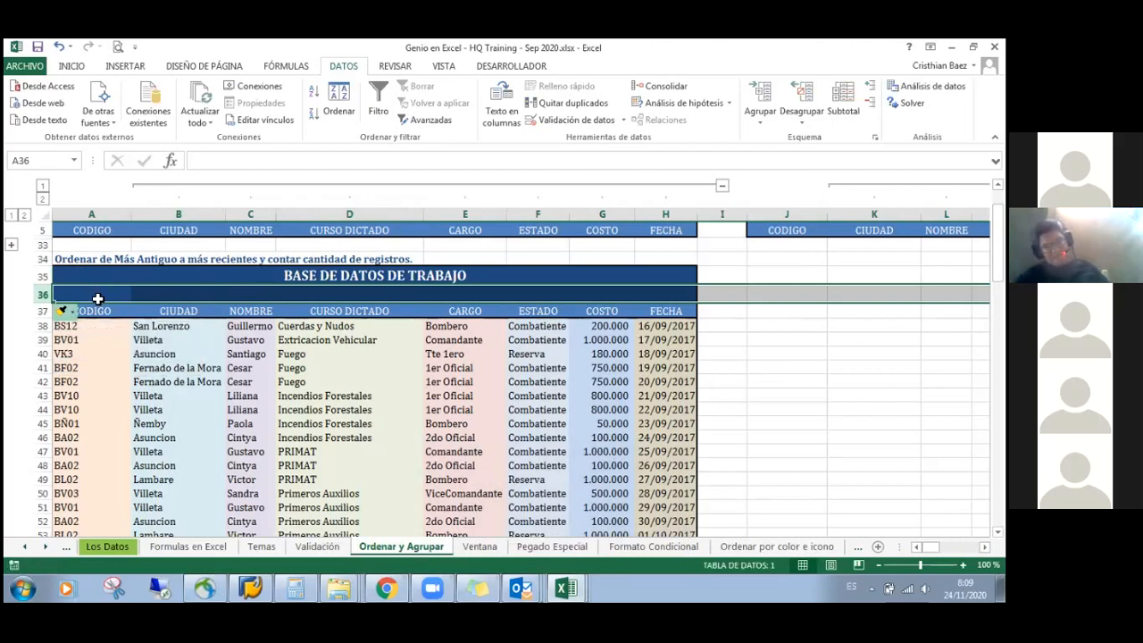
{"action": "left_click", "coordinate": [97, 298]}
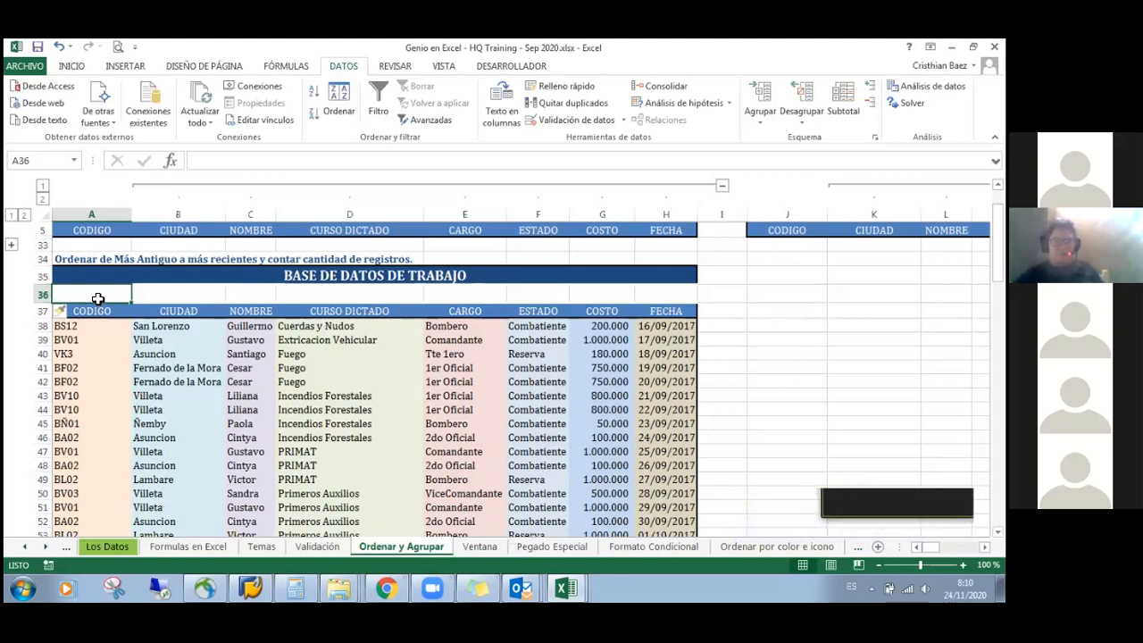
Sort the BASE DE DATOS DE TRABAJO table starting at row 38 by COSTO from largest to smallest and review the rows
{"action": "key", "text": "Down"}
{"action": "key", "text": "Right"}
{"action": "key", "text": "Right"}
{"action": "key", "text": "Right"}
{"action": "key", "text": "Right"}
{"action": "key", "text": "Right"}
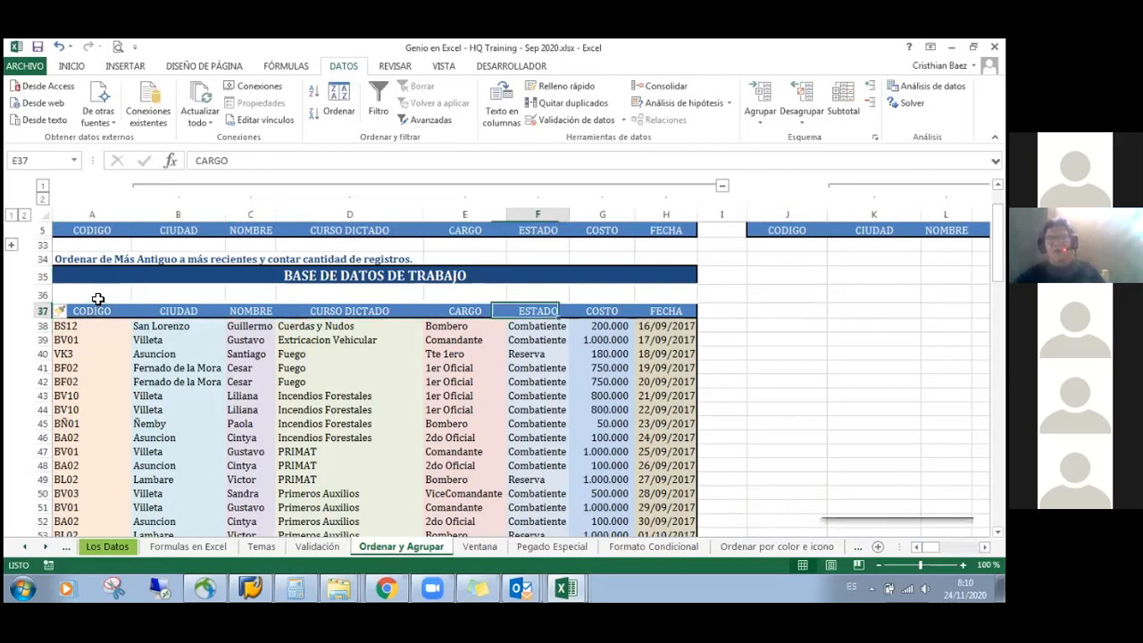
{"action": "key", "text": "Right"}
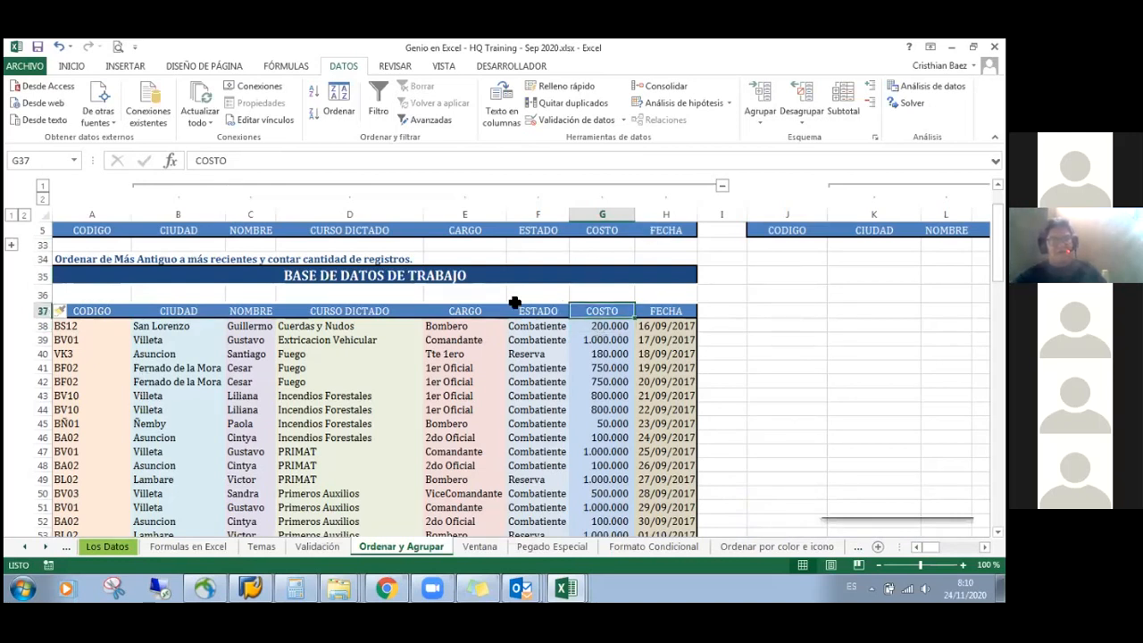
{"action": "right_click", "coordinate": [600, 325]}
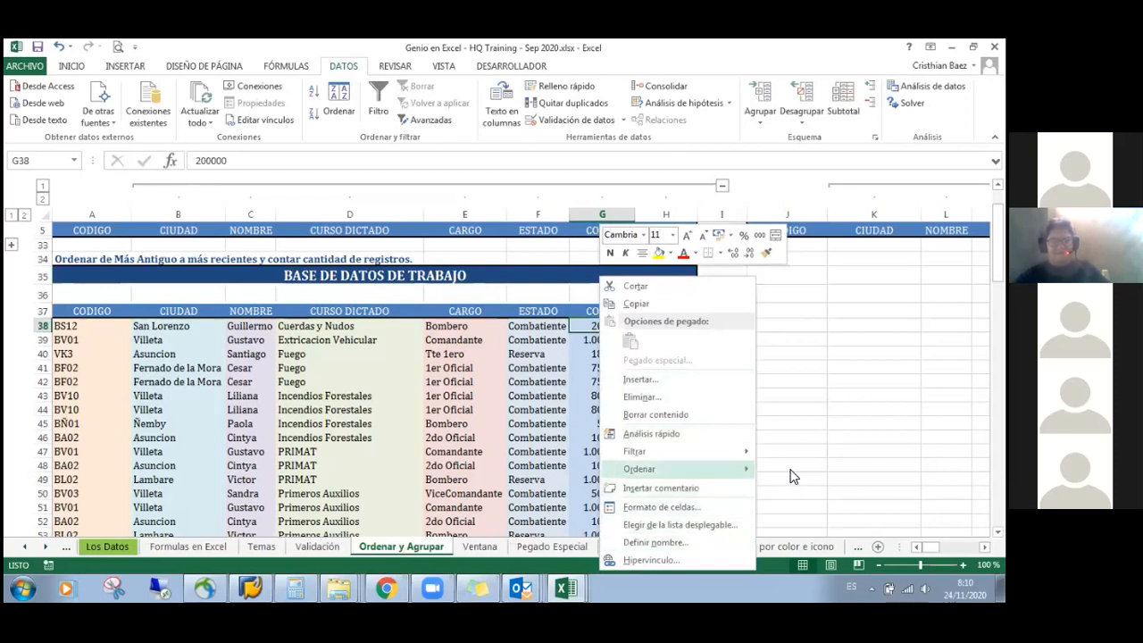
{"action": "mouse_move", "coordinate": [714, 470]}
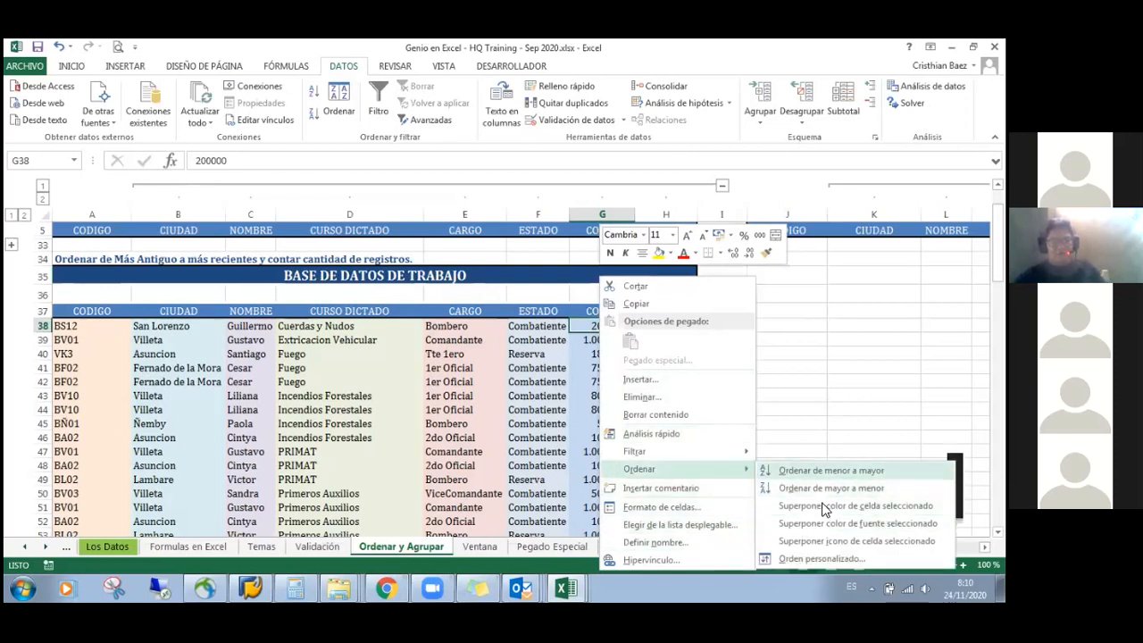
{"action": "left_click", "coordinate": [814, 490]}
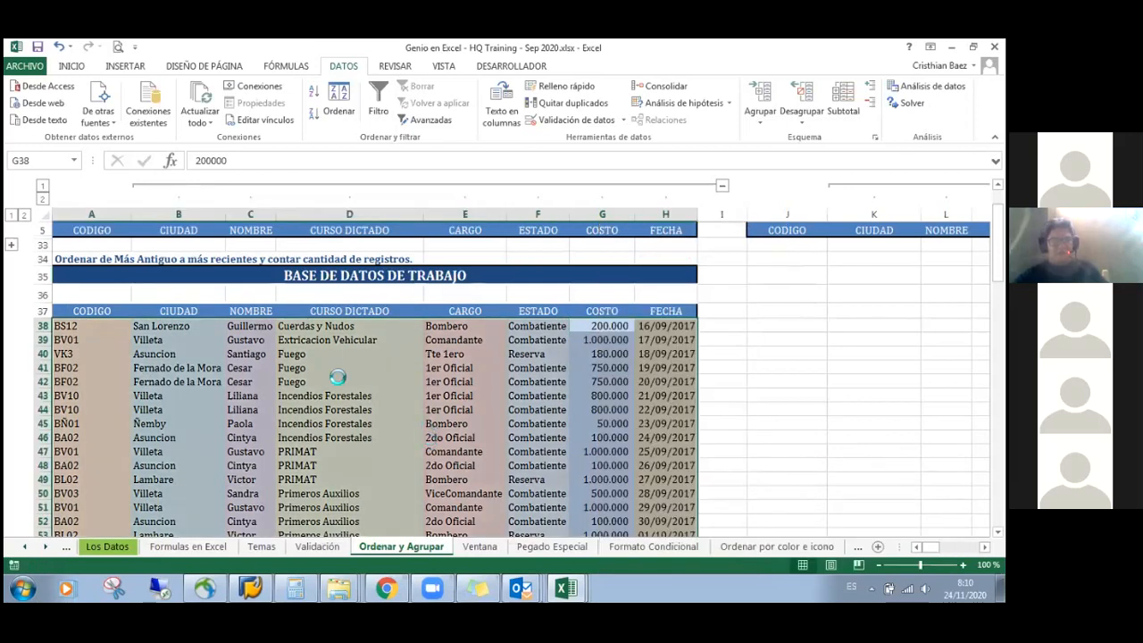
{"action": "left_click", "coordinate": [581, 396]}
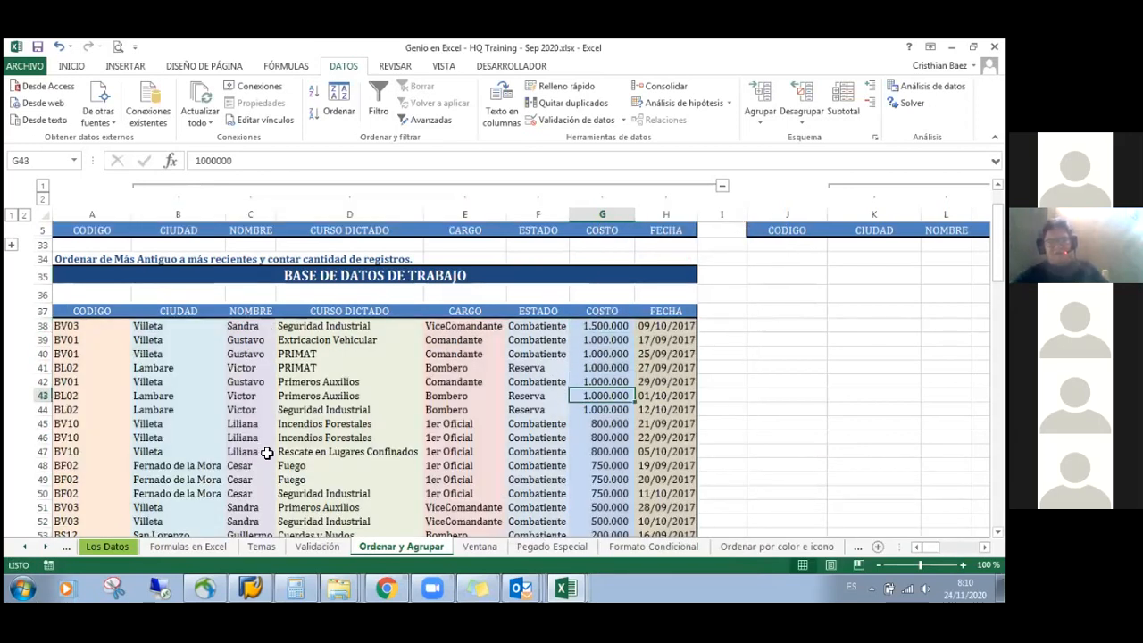
{"action": "scroll", "coordinate": [257, 448], "scroll_direction": "down", "scroll_amount": 2}
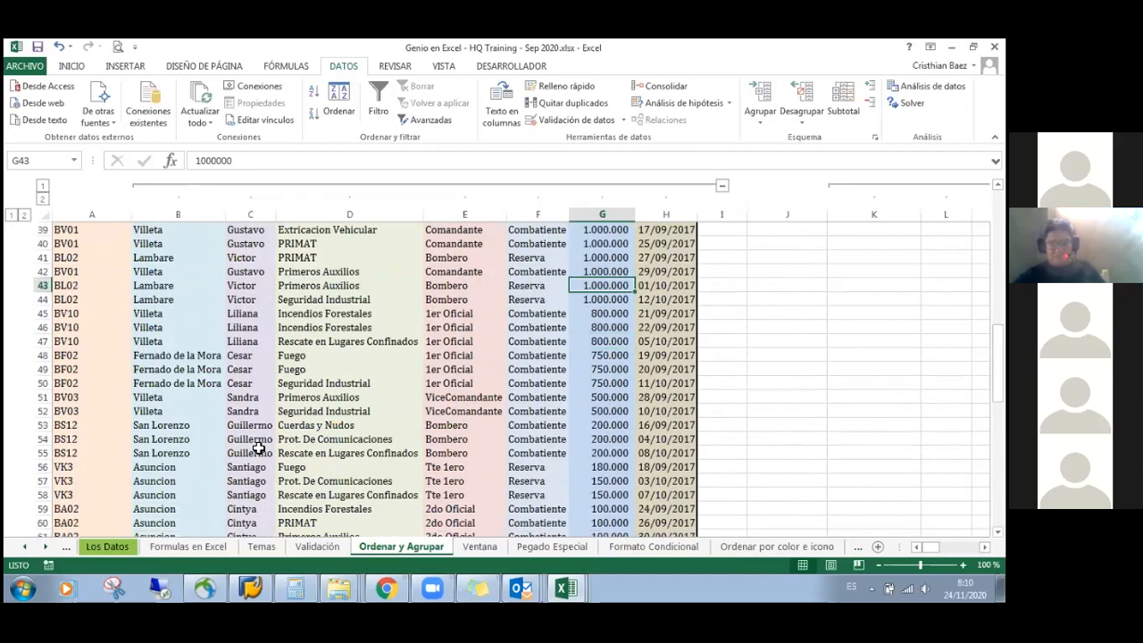
{"action": "scroll", "coordinate": [257, 447], "scroll_direction": "down", "scroll_amount": 3}
{"action": "scroll", "coordinate": [257, 447], "scroll_direction": "up", "scroll_amount": 5}
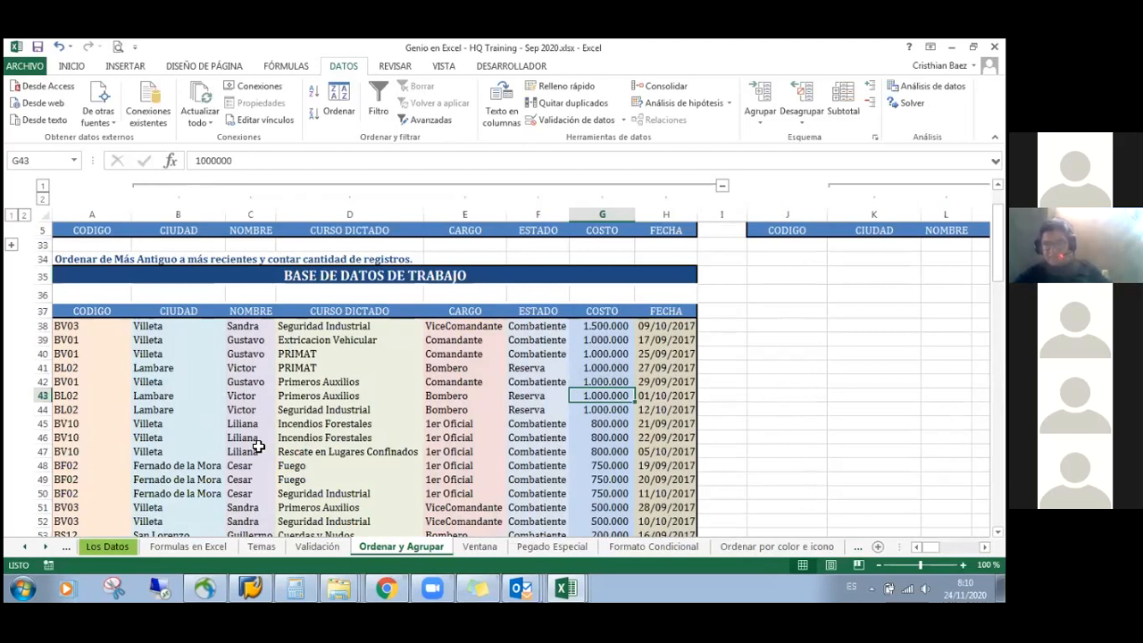
{"action": "scroll", "coordinate": [257, 446], "scroll_direction": "down", "scroll_amount": 5}
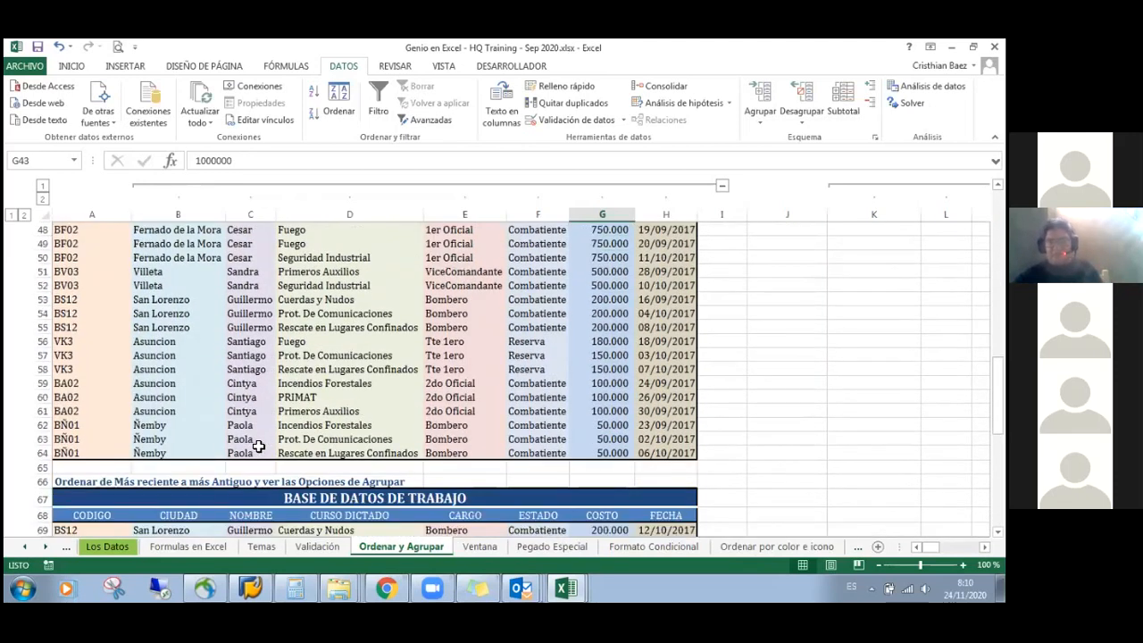
{"action": "scroll", "coordinate": [257, 446], "scroll_direction": "up", "scroll_amount": 5}
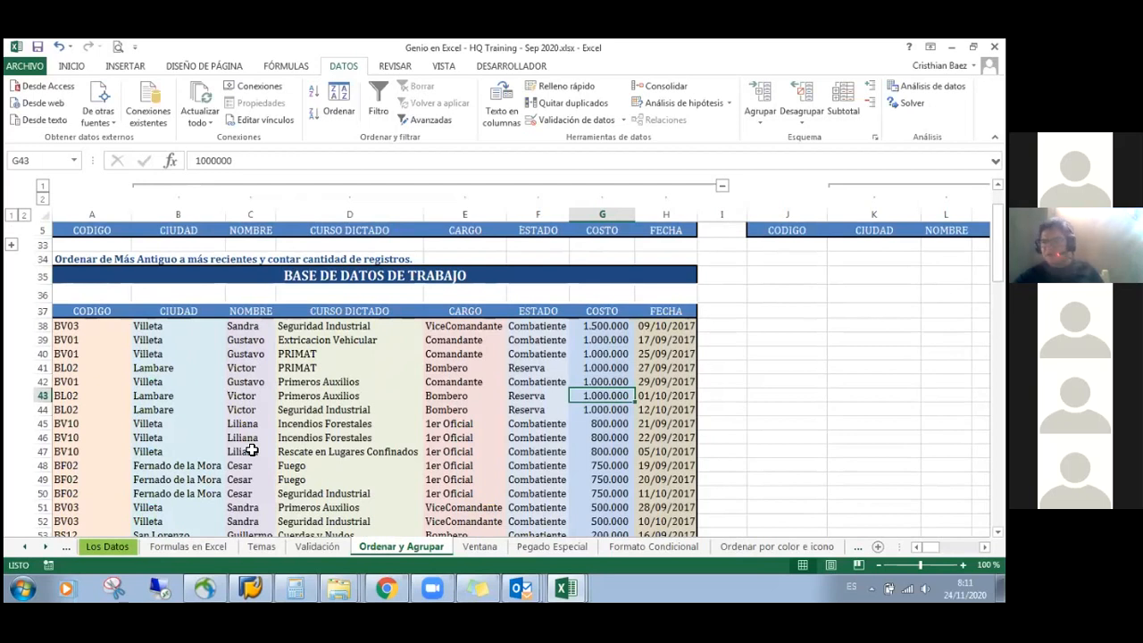
Sort the BASE DE DATOS DE TRABAJO table starting at row 38 by FECHA from oldest to newest
{"action": "key", "text": "Up"}
{"action": "key", "text": "Up"}
{"action": "key", "text": "Up"}
{"action": "key", "text": "Up"}
{"action": "key", "text": "Right"}
{"action": "key", "text": "Up"}
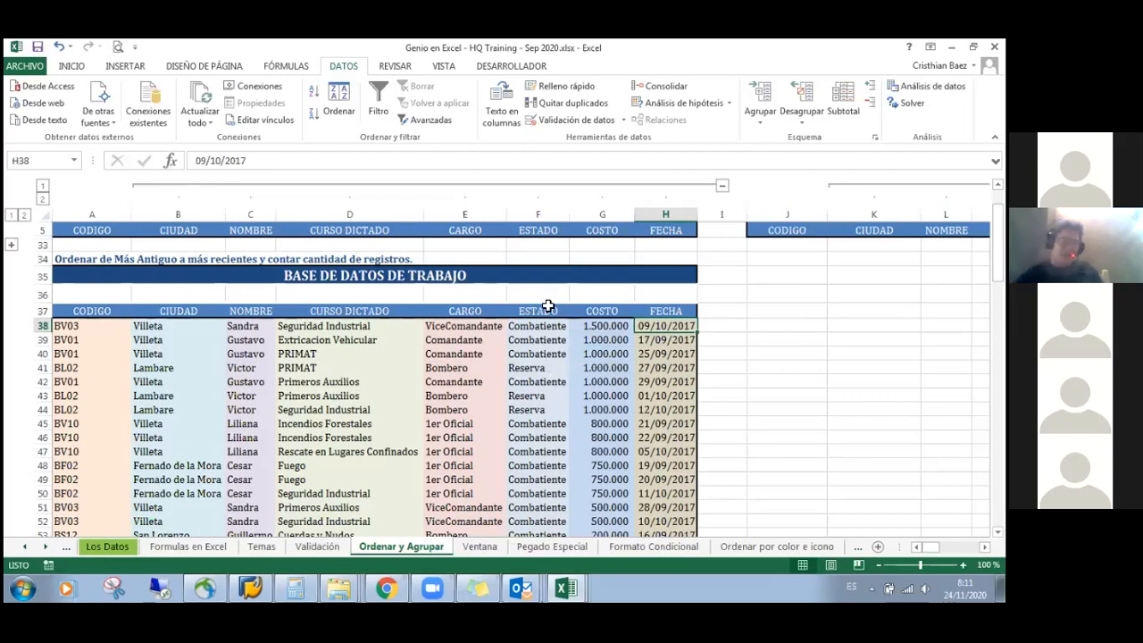
{"action": "left_click", "coordinate": [70, 67]}
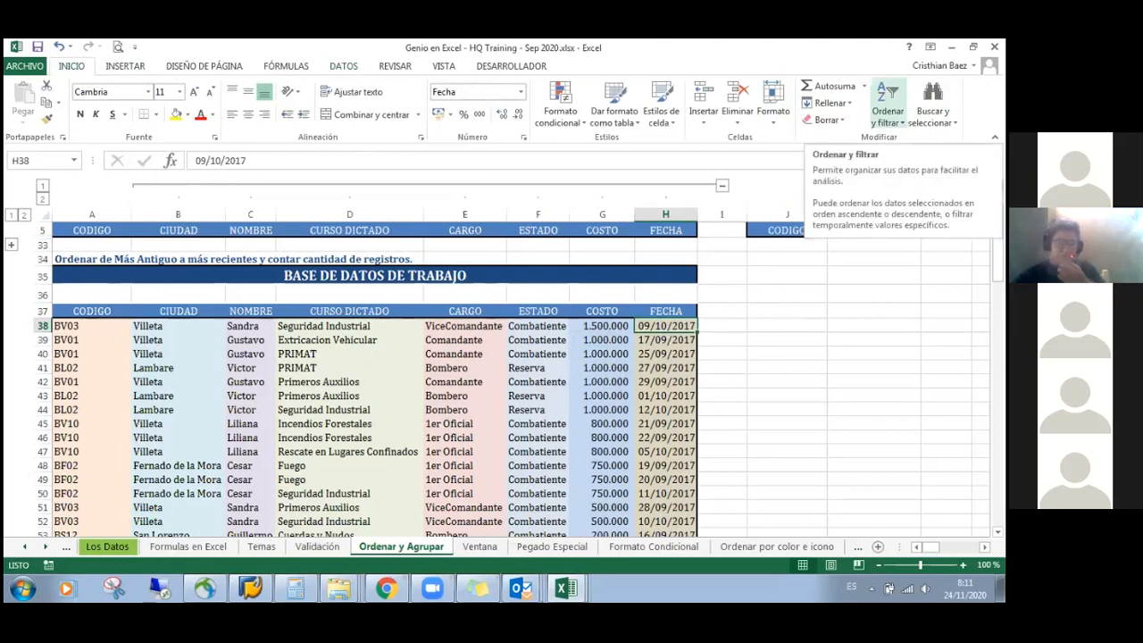
{"action": "left_click", "coordinate": [887, 105]}
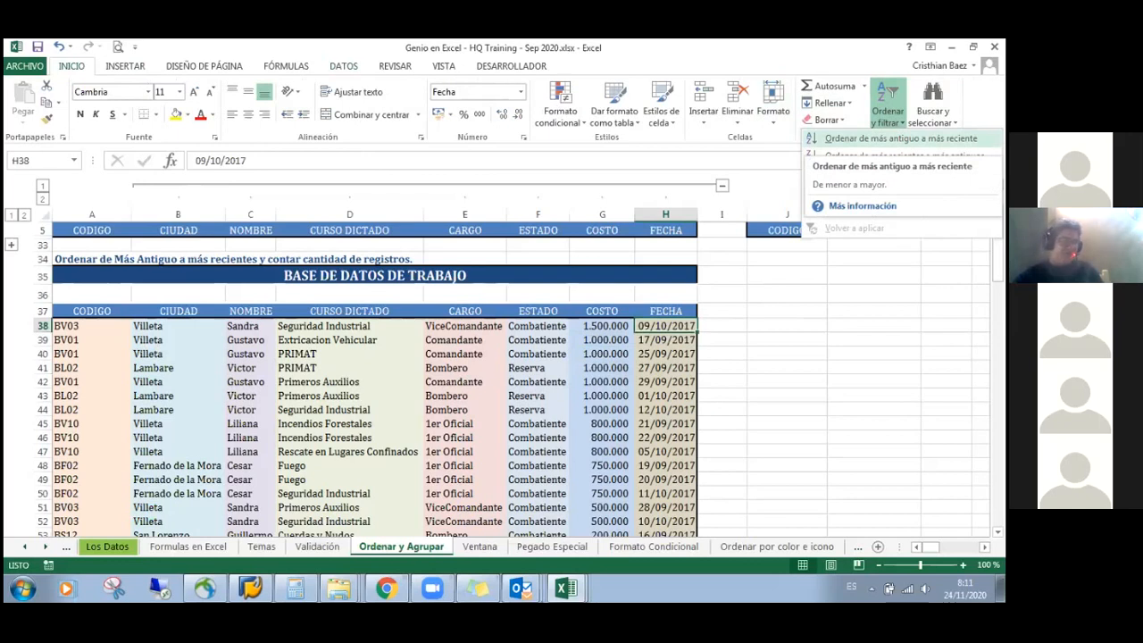
{"action": "left_click", "coordinate": [900, 138]}
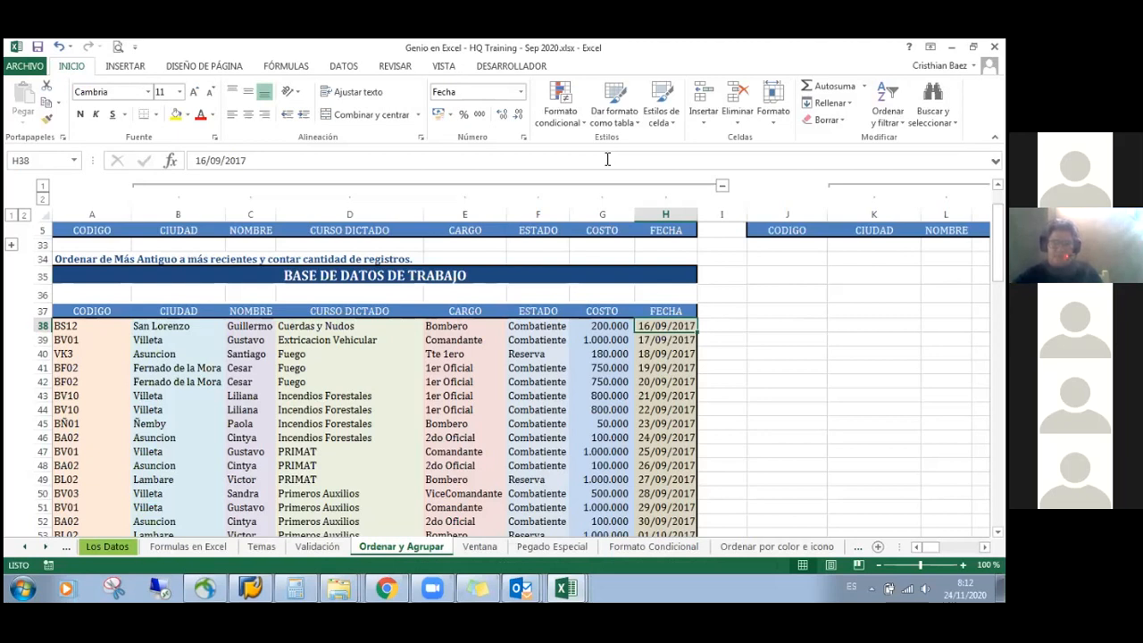
{"action": "key", "text": "ctrl+b"}
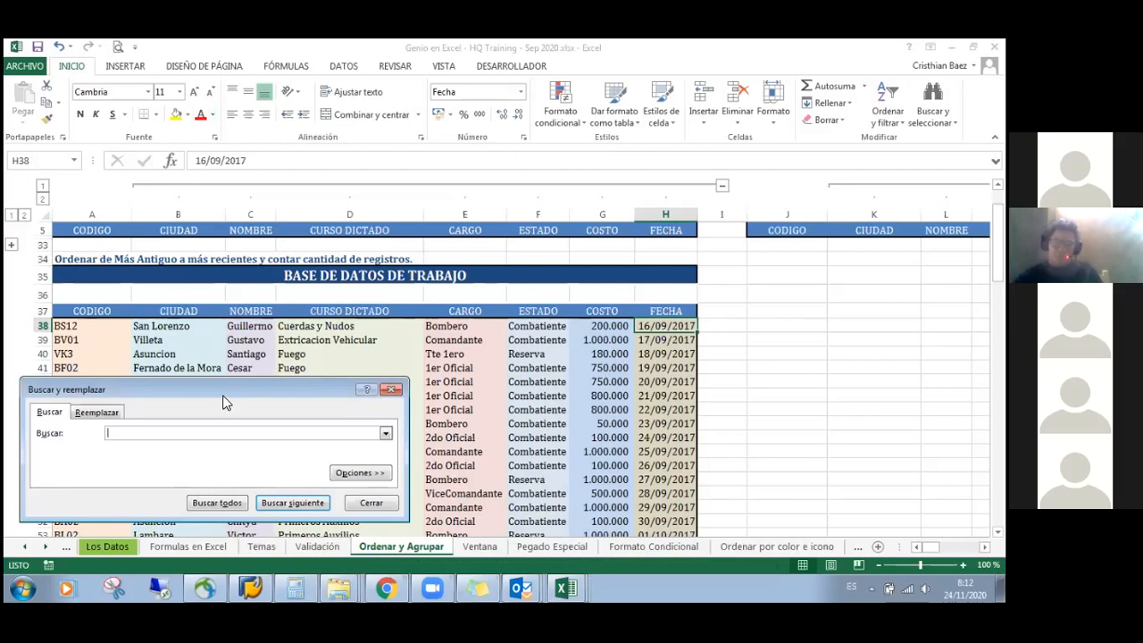
{"action": "left_click_drag", "start_coordinate": [224, 403], "coordinate": [251, 303]}
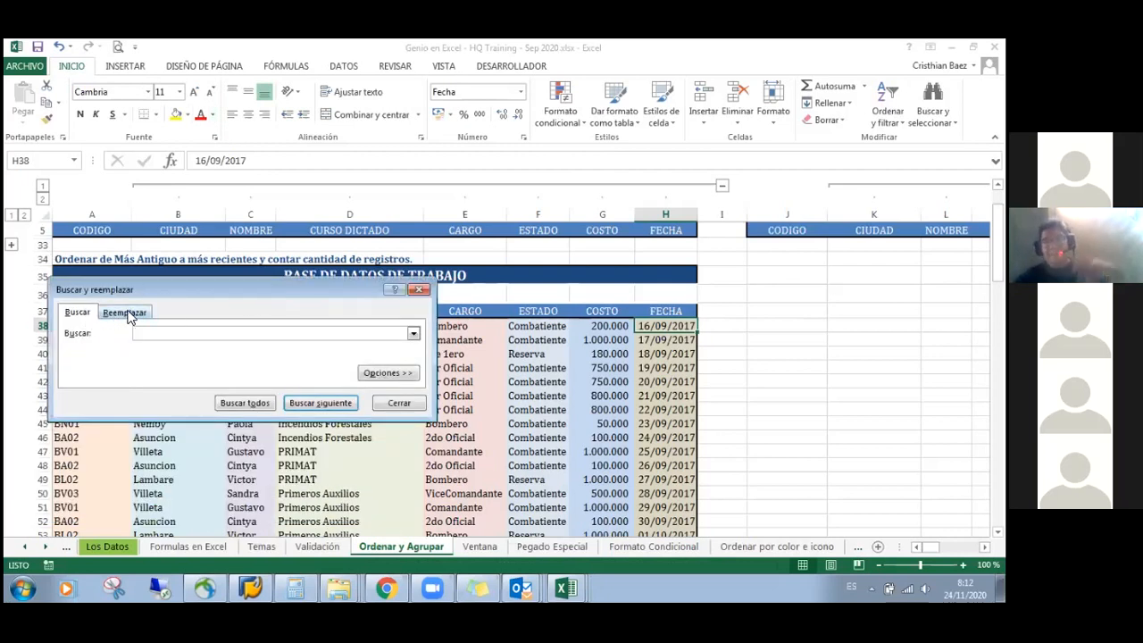
{"action": "left_click", "coordinate": [419, 292]}
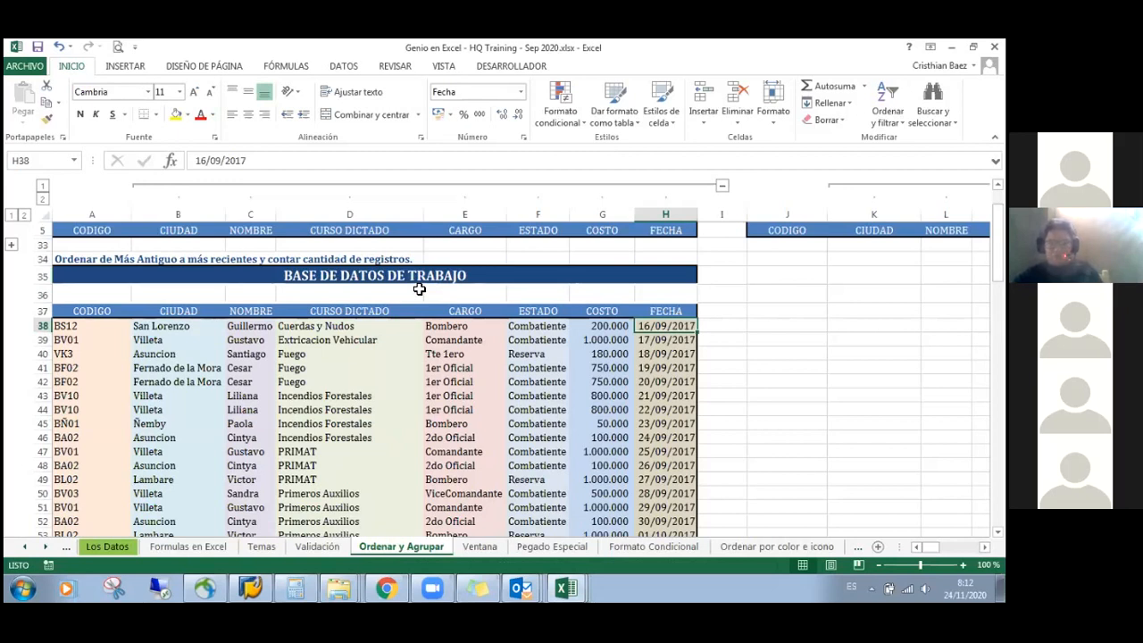
Replace every occurrence of 2017 with 2020 on the Ordenar y Agrupar sheet and close the replace dialog
{"action": "key", "text": "ctrl+l"}
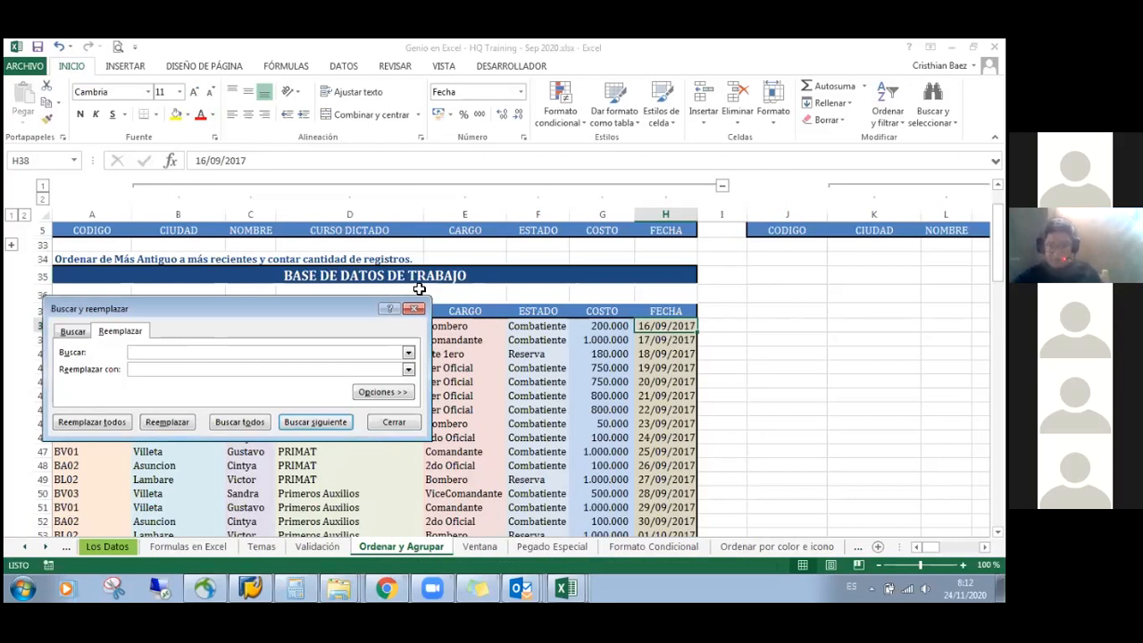
{"action": "type", "text": "2017"}
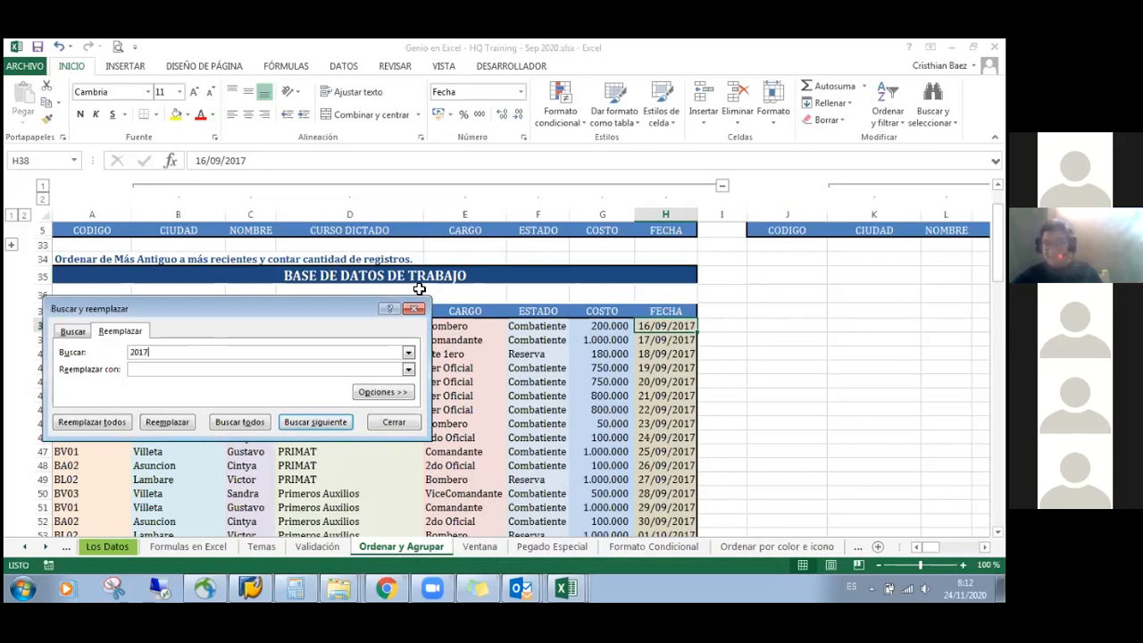
{"action": "key", "text": "Down"}
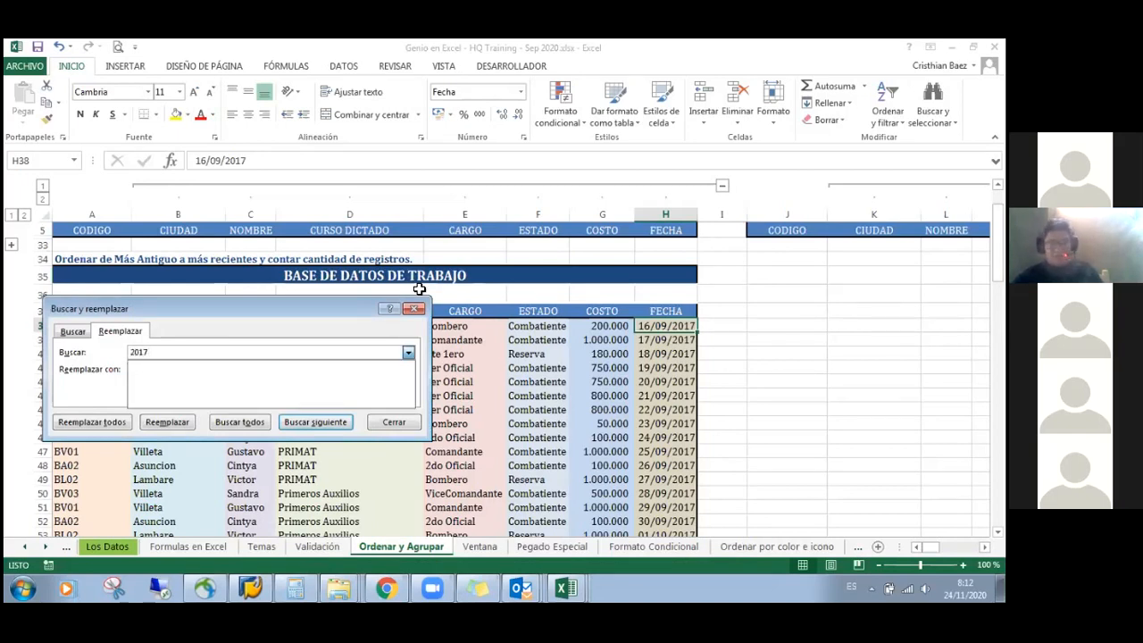
{"action": "left_click", "coordinate": [225, 320]}
{"action": "left_click", "coordinate": [174, 371]}
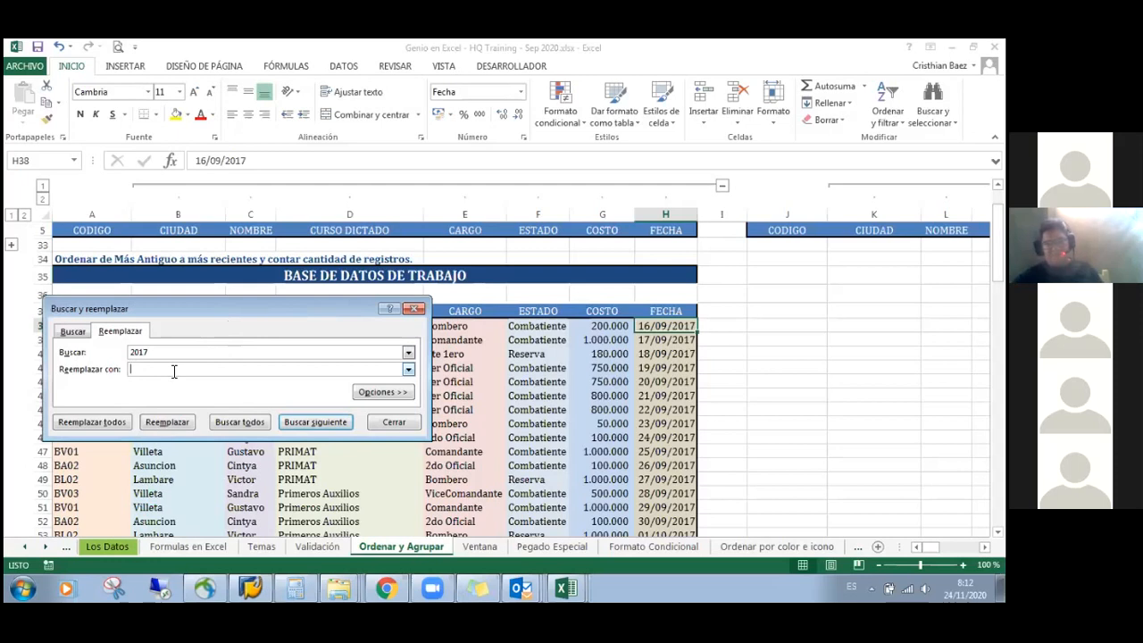
{"action": "type", "text": "2020"}
{"action": "left_click", "coordinate": [98, 425]}
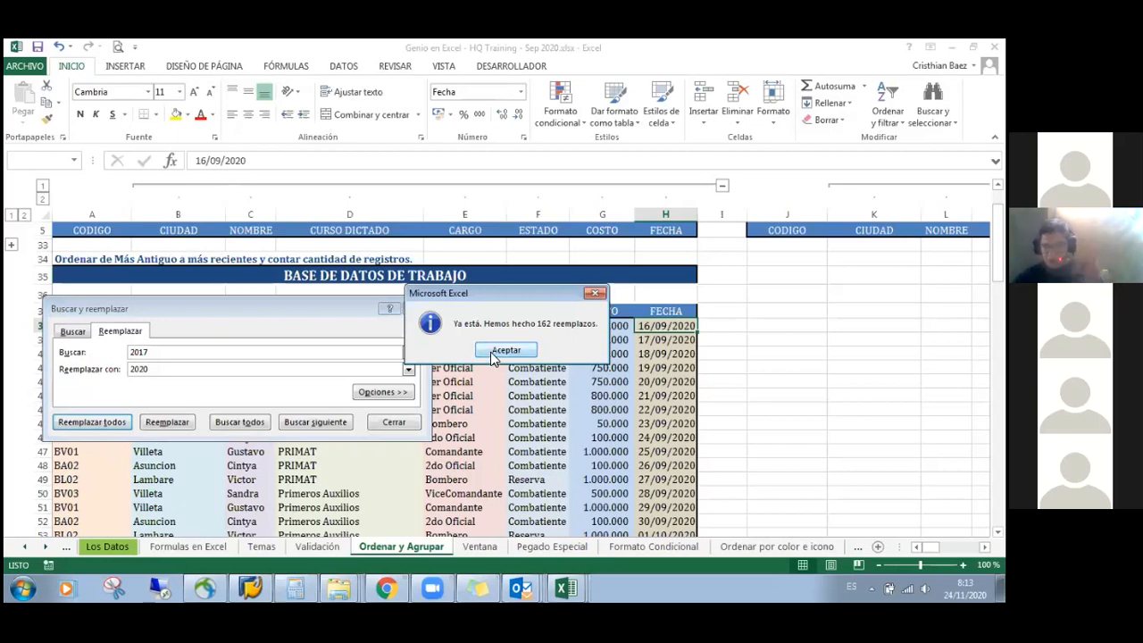
{"action": "left_click", "coordinate": [493, 353]}
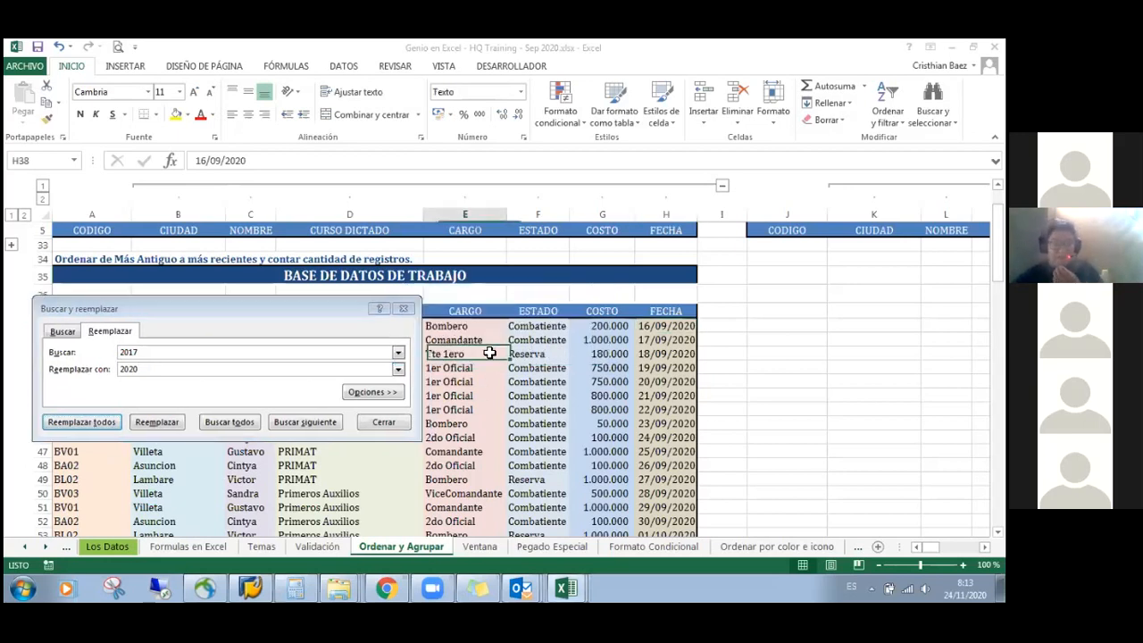
{"action": "left_click", "coordinate": [405, 310]}
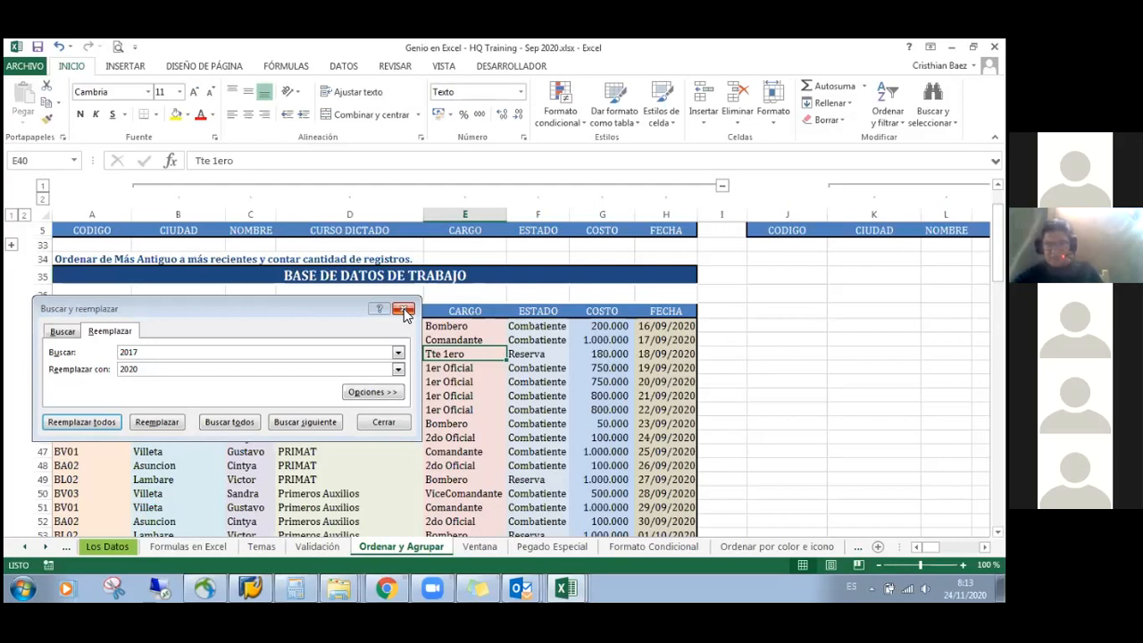
{"action": "type", "text": "9"}
{"action": "key", "text": "Escape"}
{"action": "left_click", "coordinate": [403, 311]}
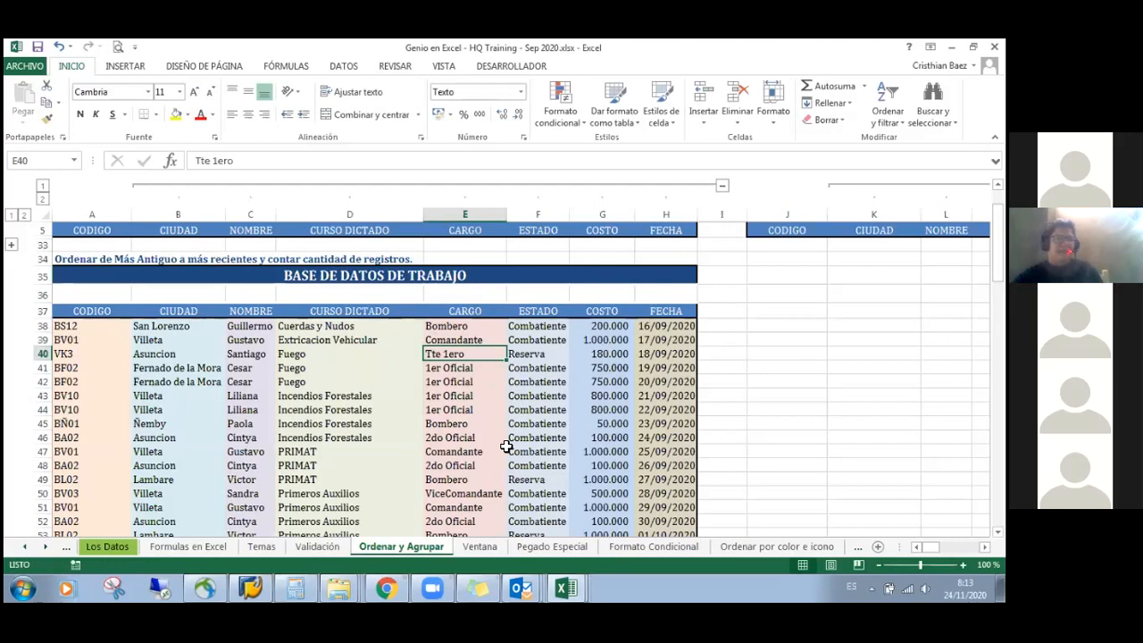
Enter the number-counting formula =CONTAR(F38:F64) for the ESTADO column in cell A36
{"action": "left_click", "coordinate": [617, 356]}
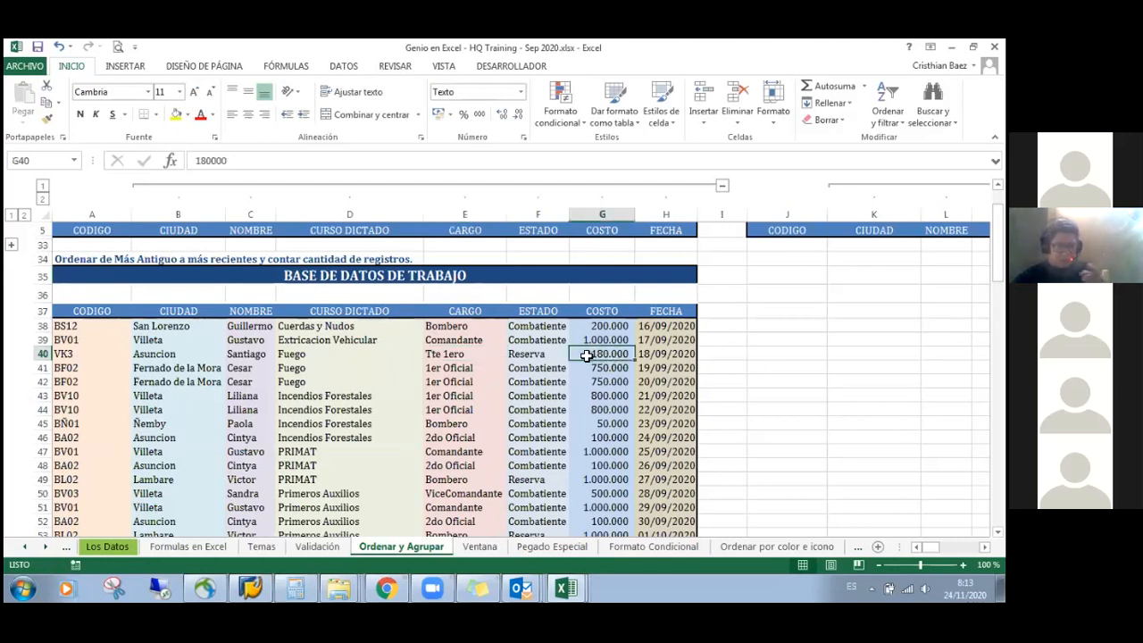
{"action": "left_click", "coordinate": [71, 294]}
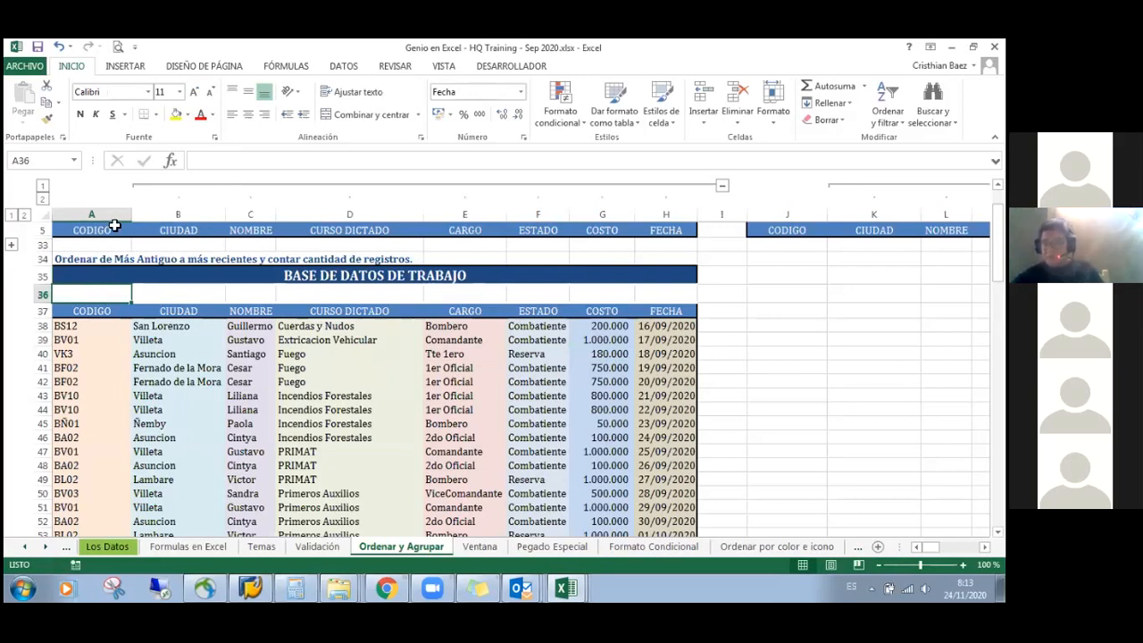
{"action": "left_click", "coordinate": [274, 65]}
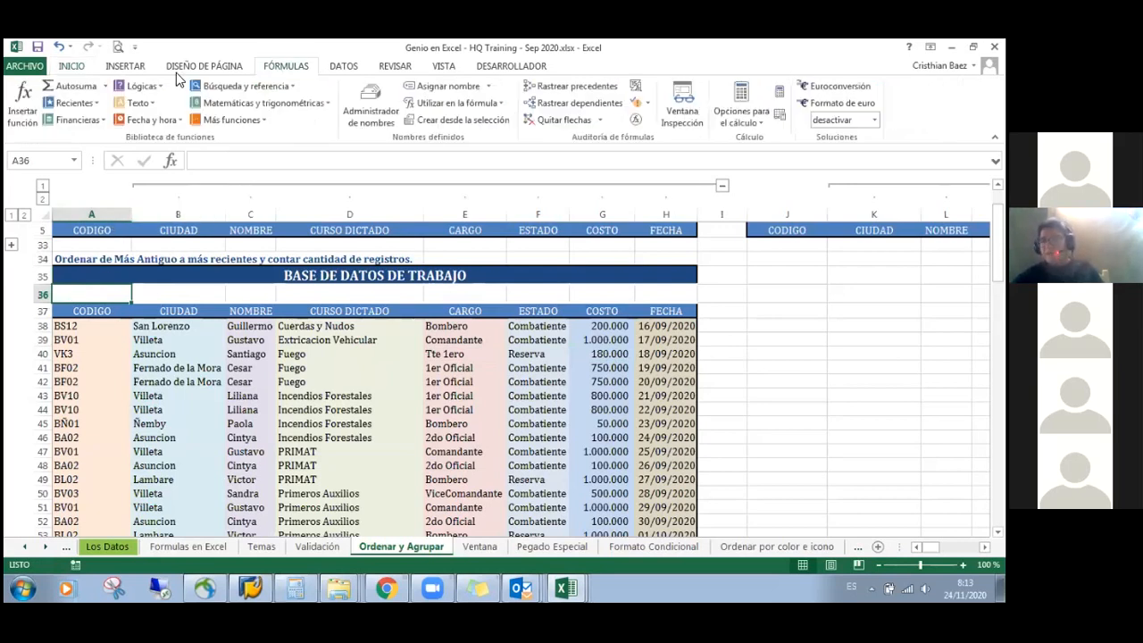
{"action": "left_click", "coordinate": [106, 85]}
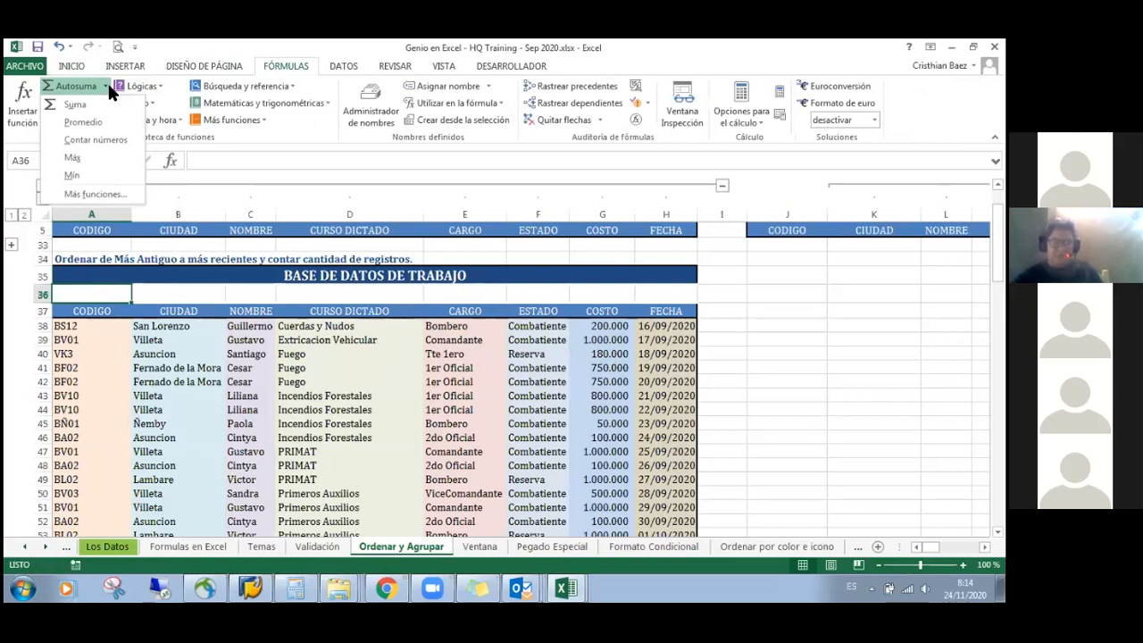
{"action": "left_click", "coordinate": [96, 139]}
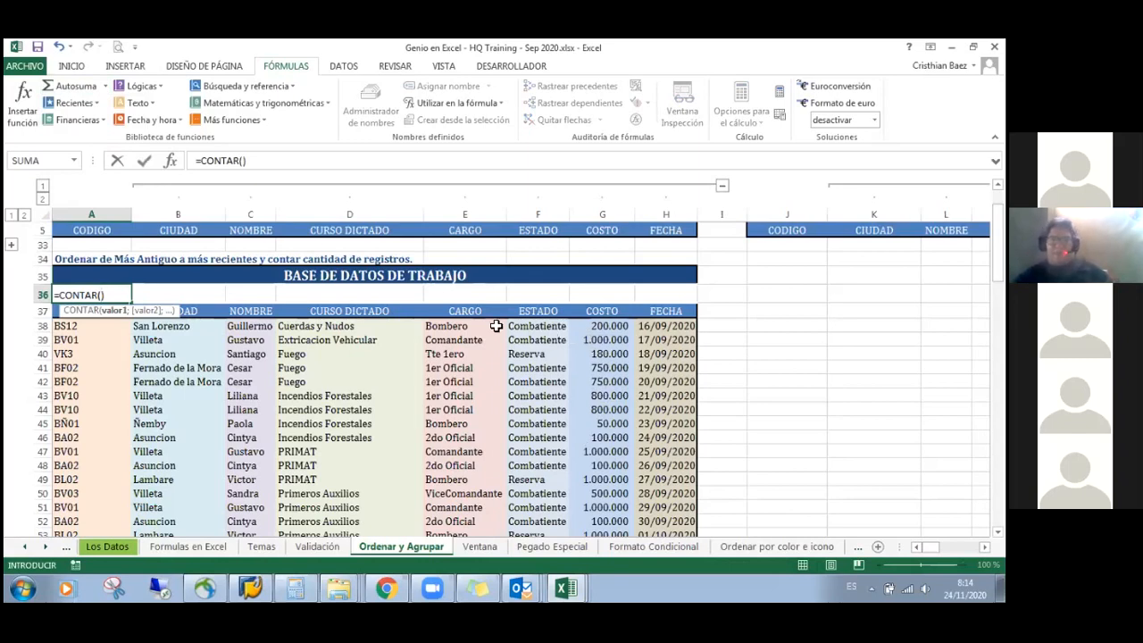
{"action": "left_click_drag", "start_coordinate": [535, 326], "coordinate": [536, 514]}
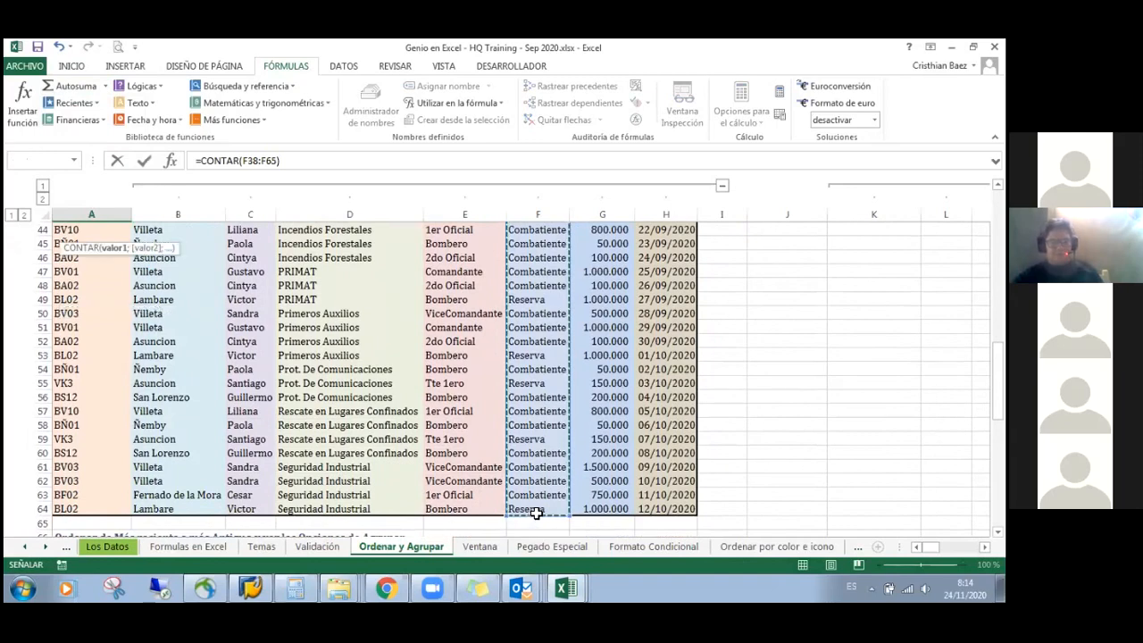
{"action": "key", "text": "Return"}
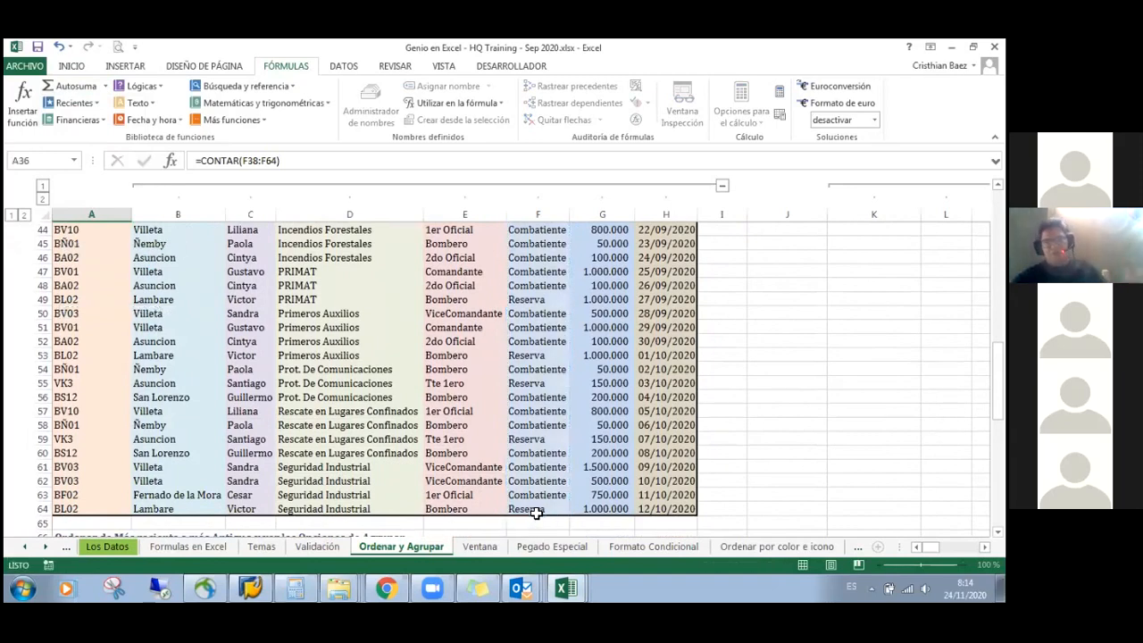
Copy the cell formatting of the general total in A4 onto the count formula in A36
{"action": "scroll", "coordinate": [531, 500], "scroll_direction": "up", "scroll_amount": 4}
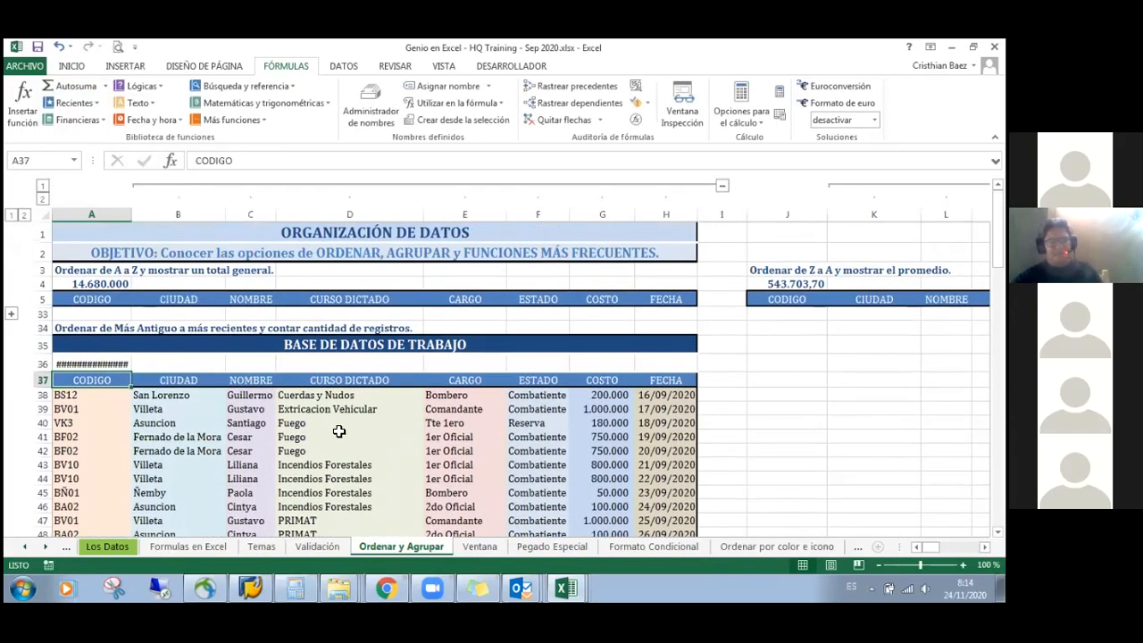
{"action": "left_click", "coordinate": [92, 365]}
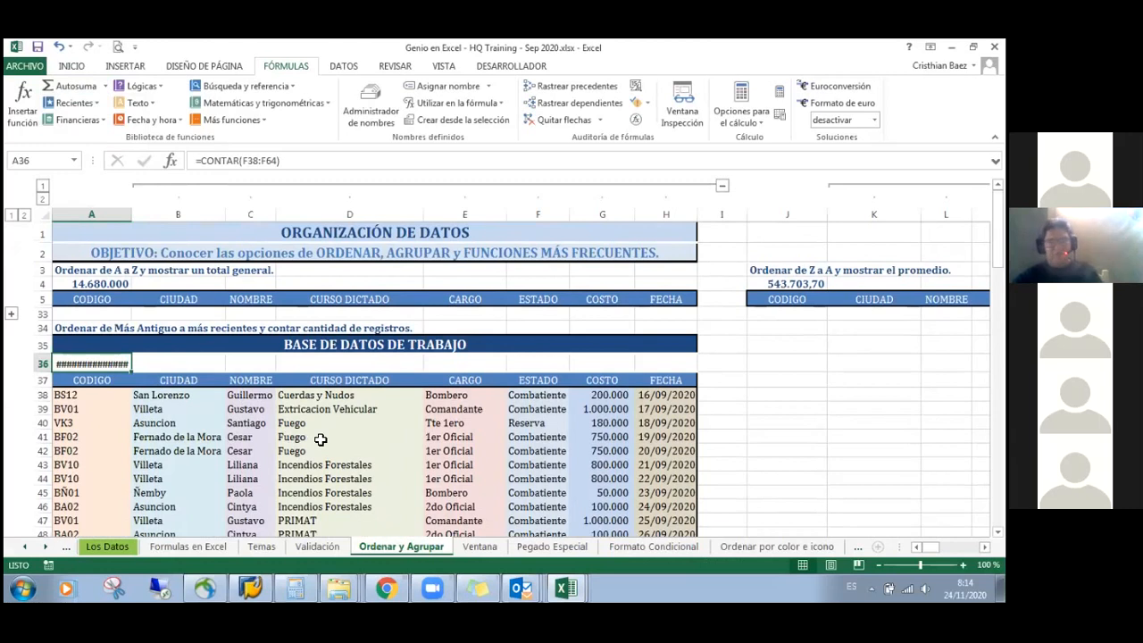
{"action": "left_click", "coordinate": [109, 282]}
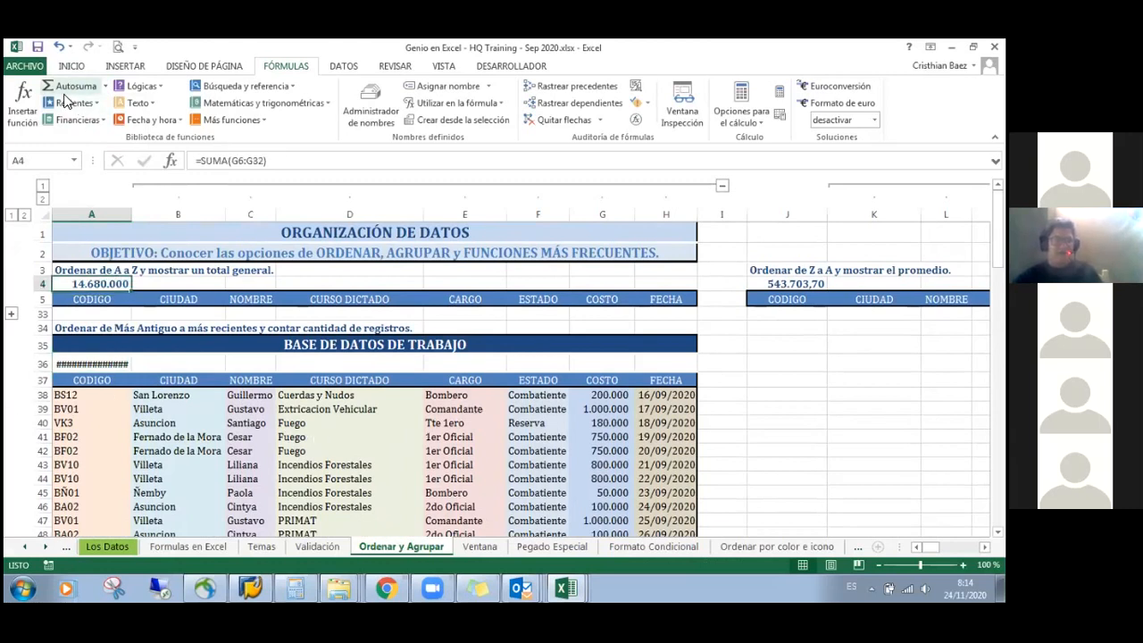
{"action": "left_click", "coordinate": [72, 66]}
{"action": "left_click", "coordinate": [49, 119]}
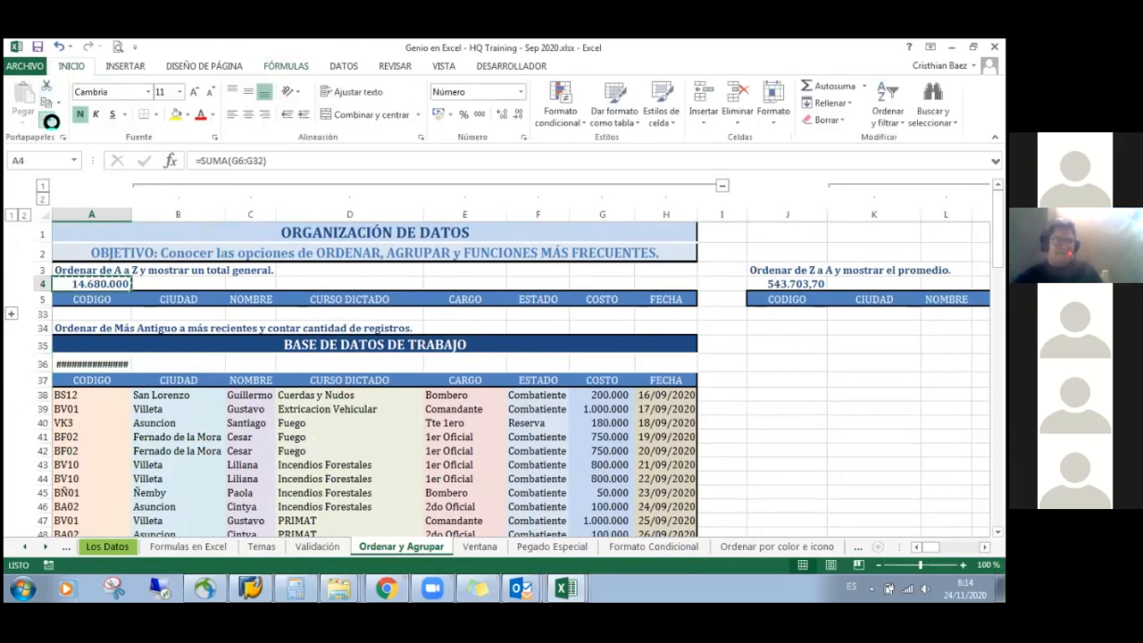
{"action": "left_click", "coordinate": [94, 362]}
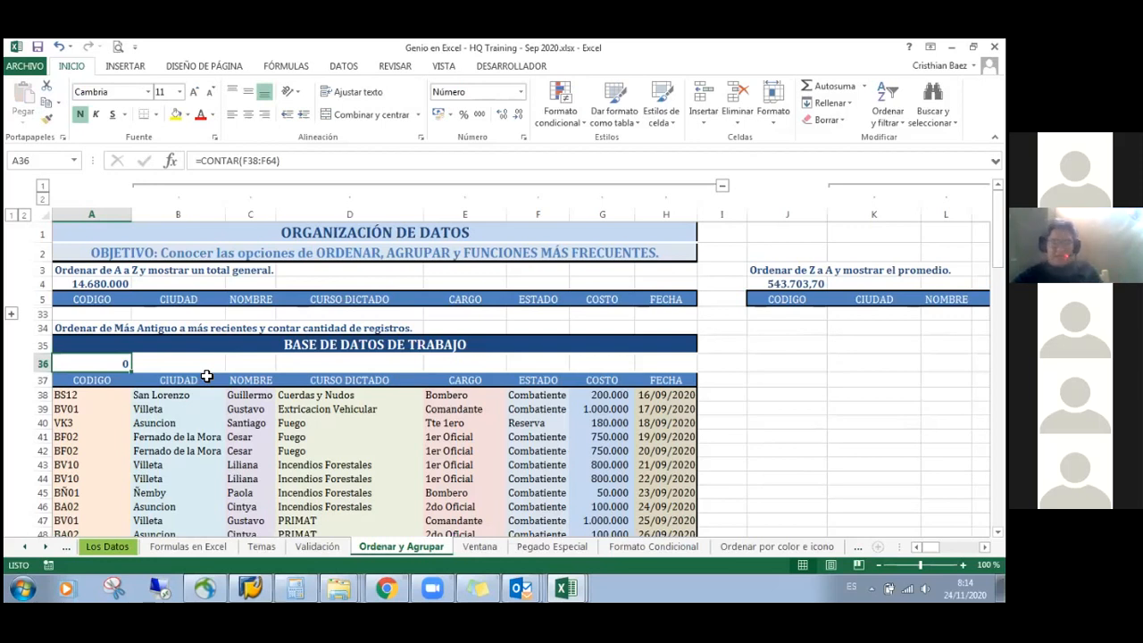
Change the formula in A36 to count the COSTO column instead, as =CONTAR(G38:G64)
{"action": "left_click", "coordinate": [256, 162]}
{"action": "key", "text": "Delete"}
{"action": "type", "text": "G"}
{"action": "key", "text": "Right"}
{"action": "key", "text": "Right"}
{"action": "key", "text": "Right"}
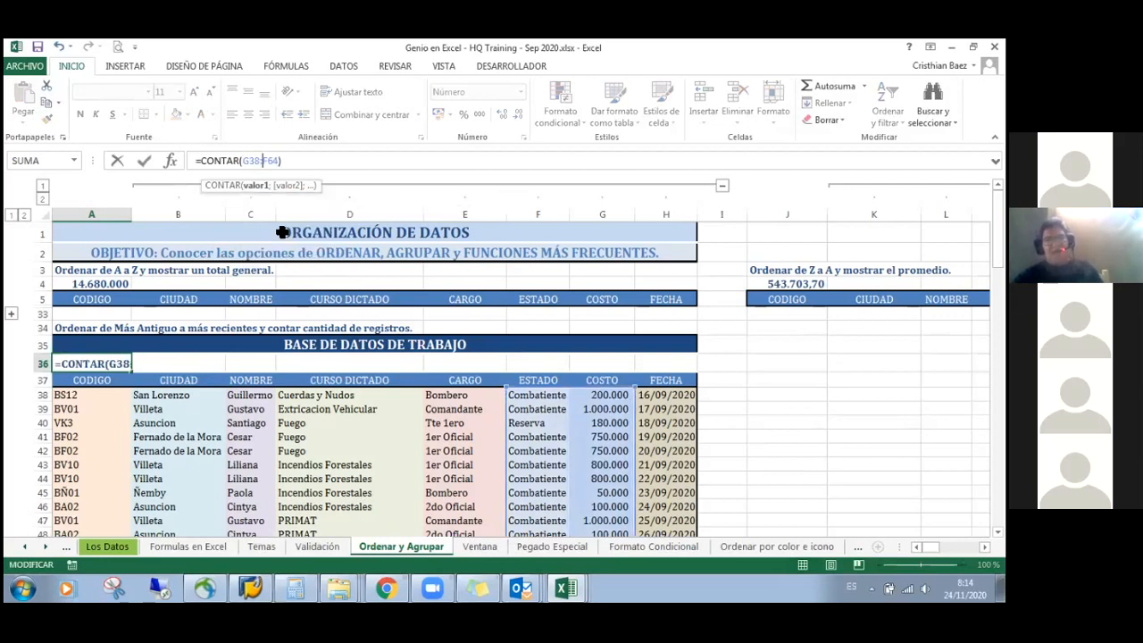
{"action": "key", "text": "Right"}
{"action": "key", "text": "BackSpace"}
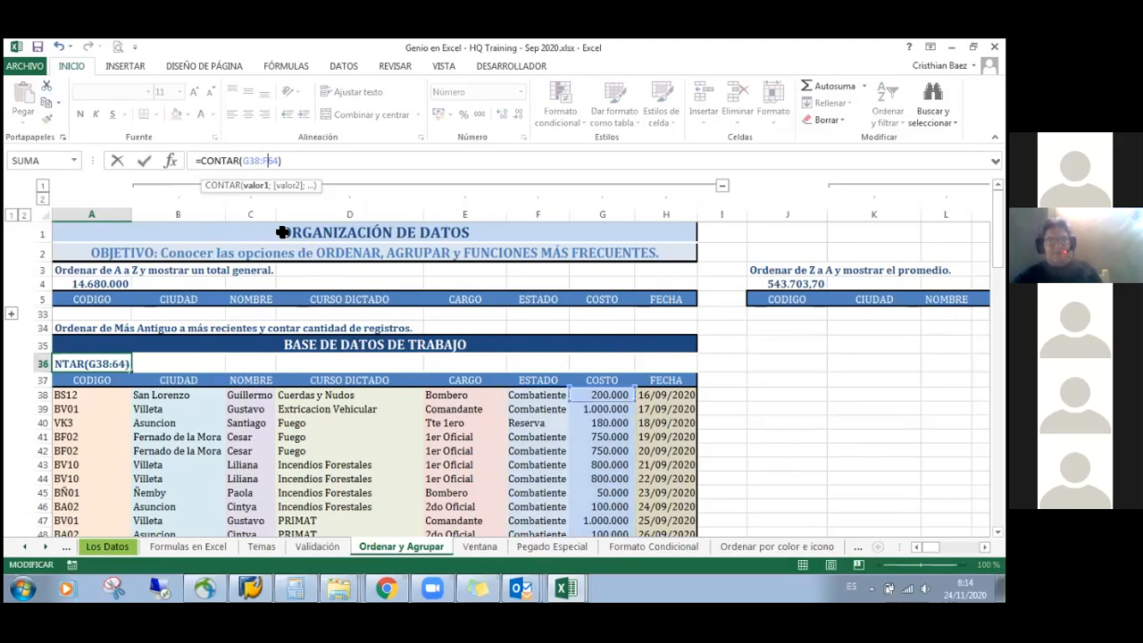
{"action": "type", "text": "G"}
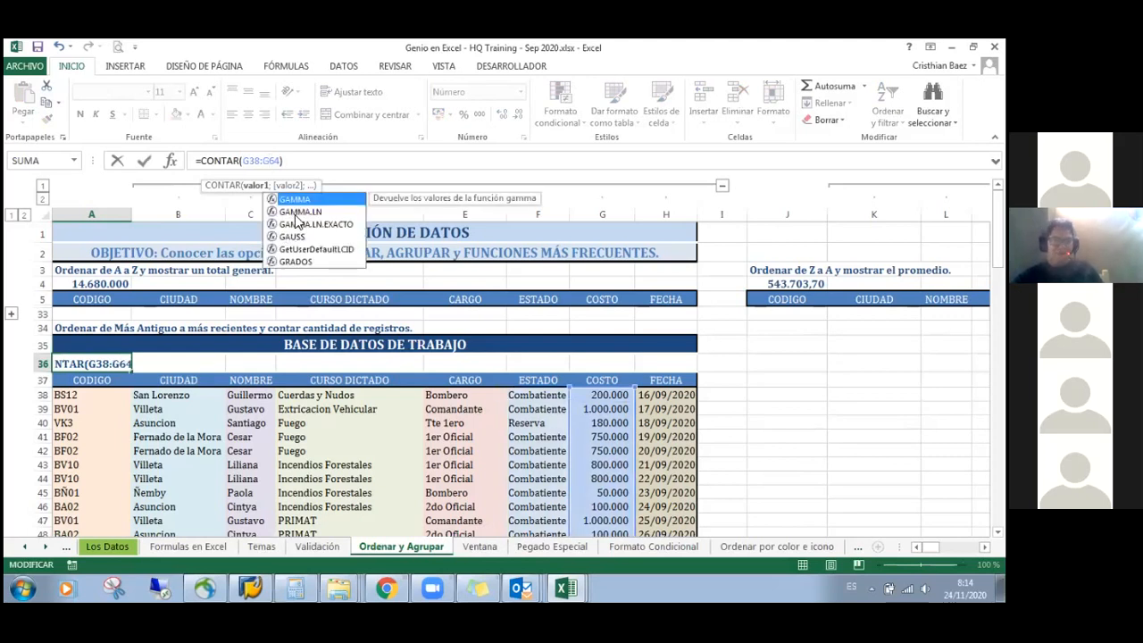
{"action": "left_click", "coordinate": [303, 158]}
{"action": "key", "text": "Return"}
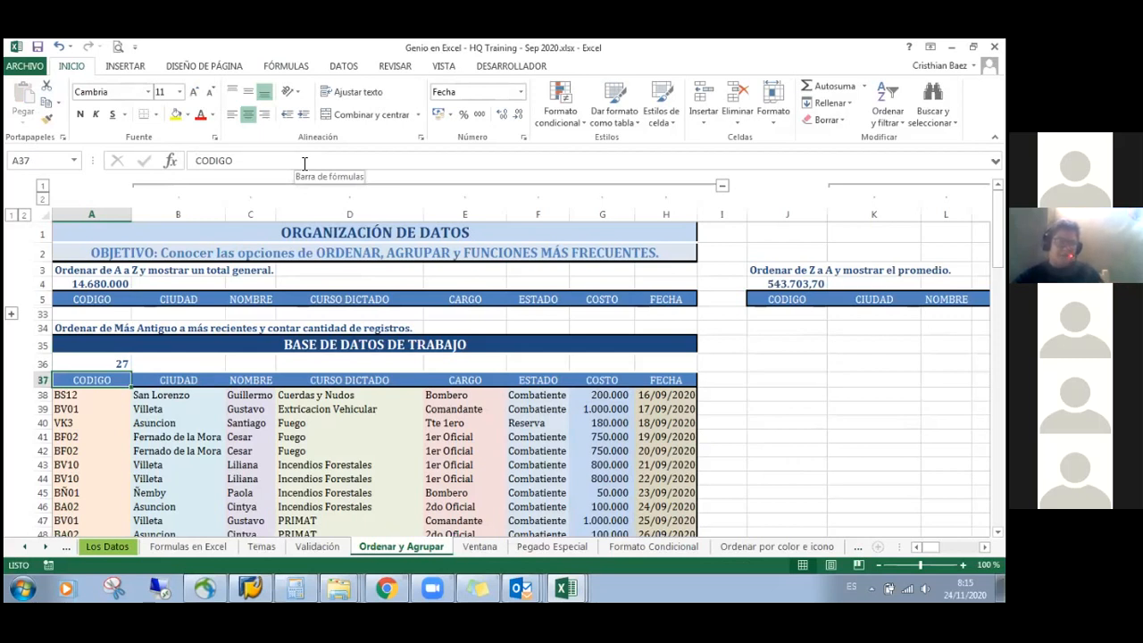
{"action": "key", "text": "Up"}
{"action": "key", "text": "ctrl+n"}
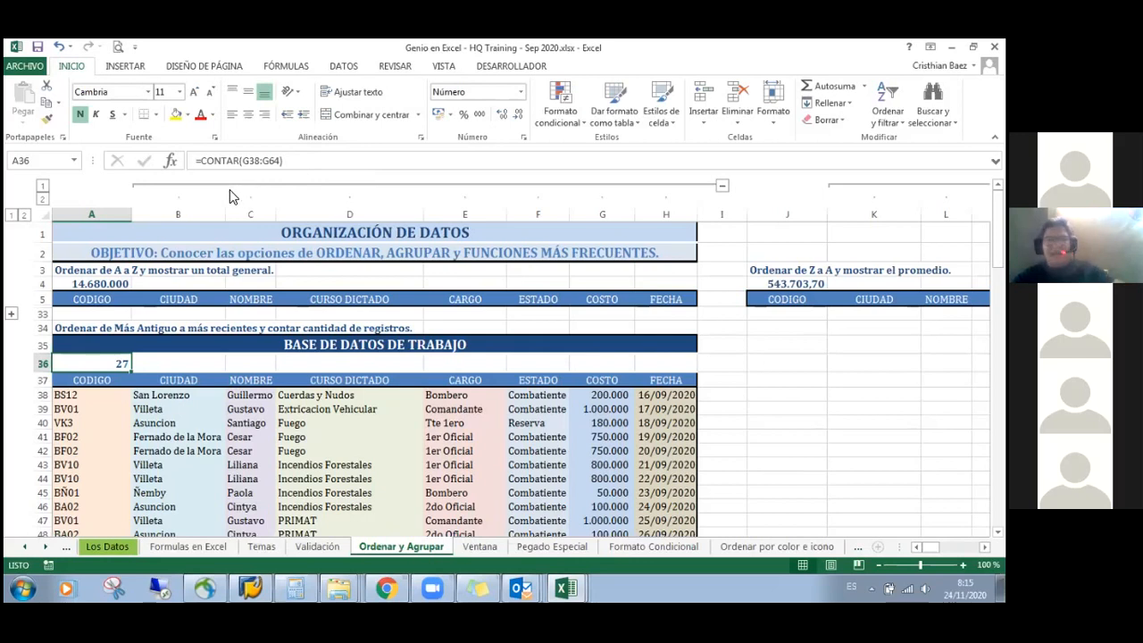
{"action": "type", "text": "="}
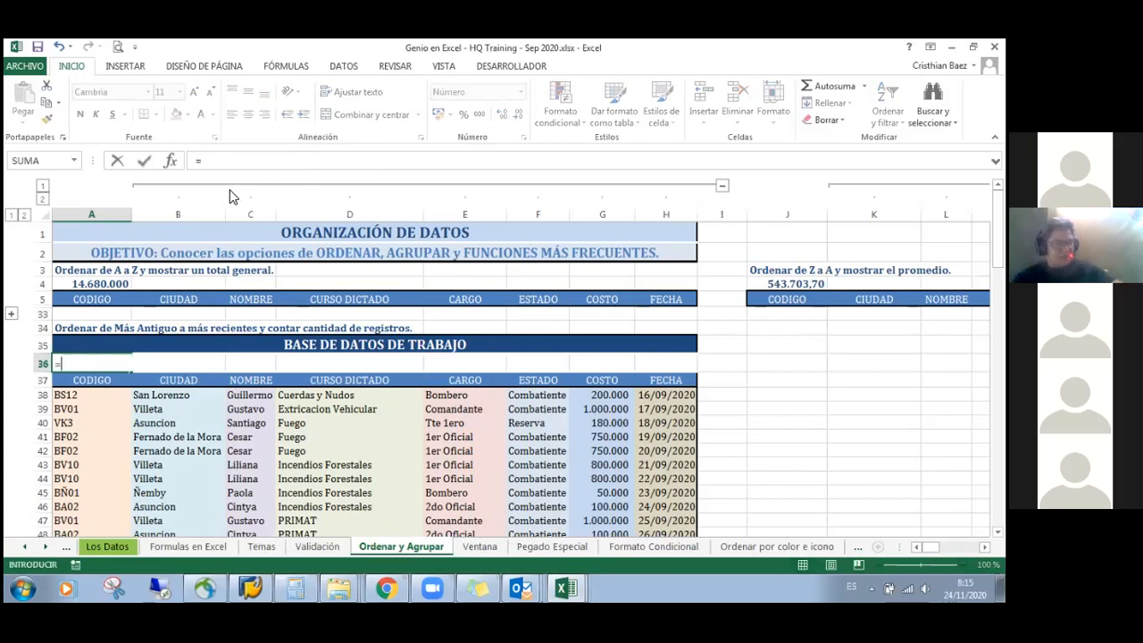
{"action": "type", "text": "conta"}
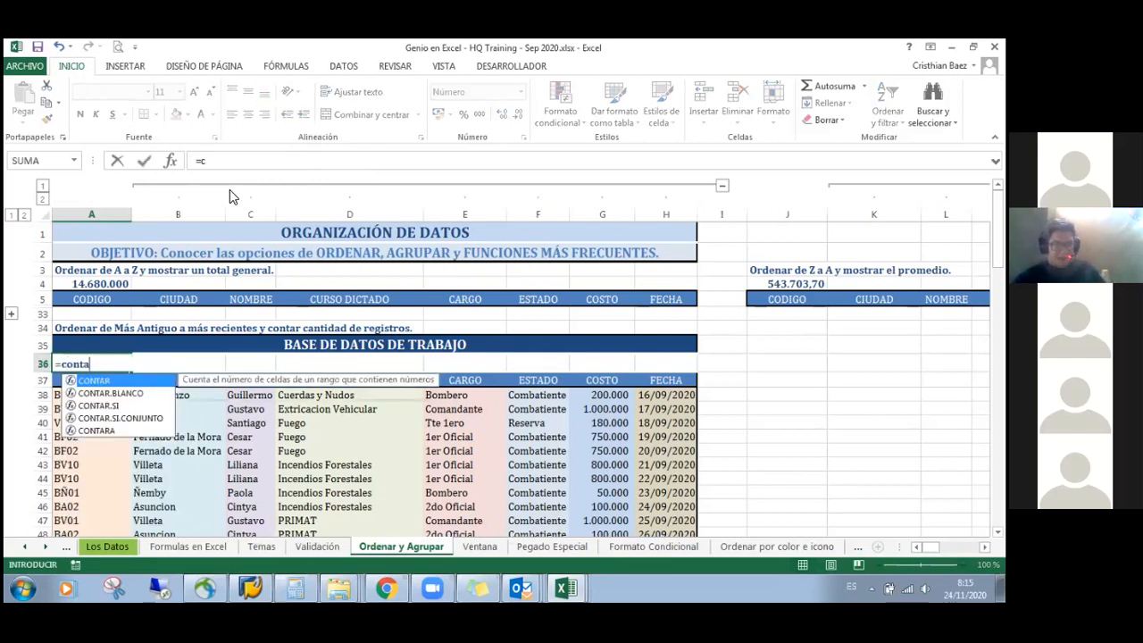
{"action": "key", "text": "Down"}
{"action": "key", "text": "Down"}
{"action": "key", "text": "Down"}
{"action": "key", "text": "Down"}
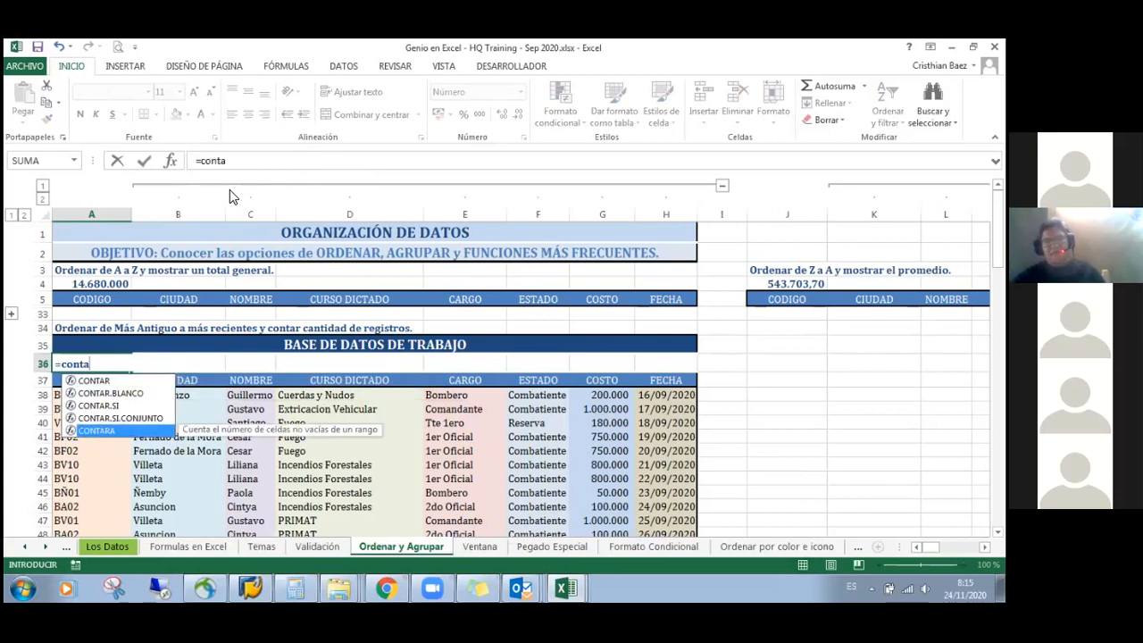
{"action": "key", "text": "Escape"}
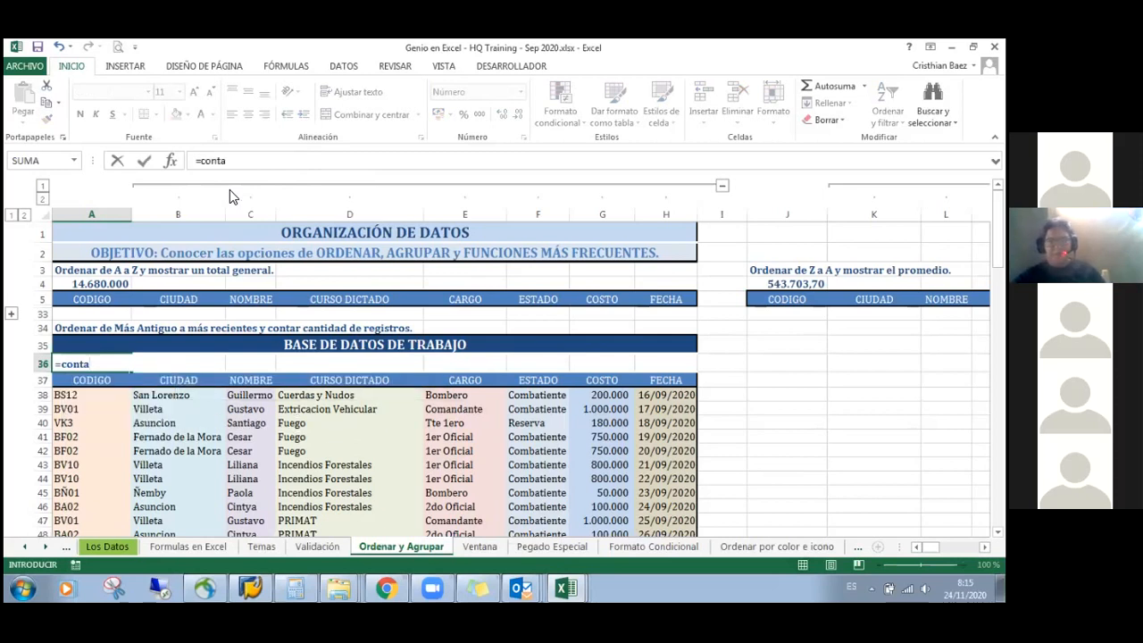
{"action": "key", "text": "Escape"}
Enter =CONTARA(B38:B64) in cell B36 to count the non-empty CIUDAD cells
{"action": "key", "text": "Right"}
{"action": "type", "text": "=contar"}
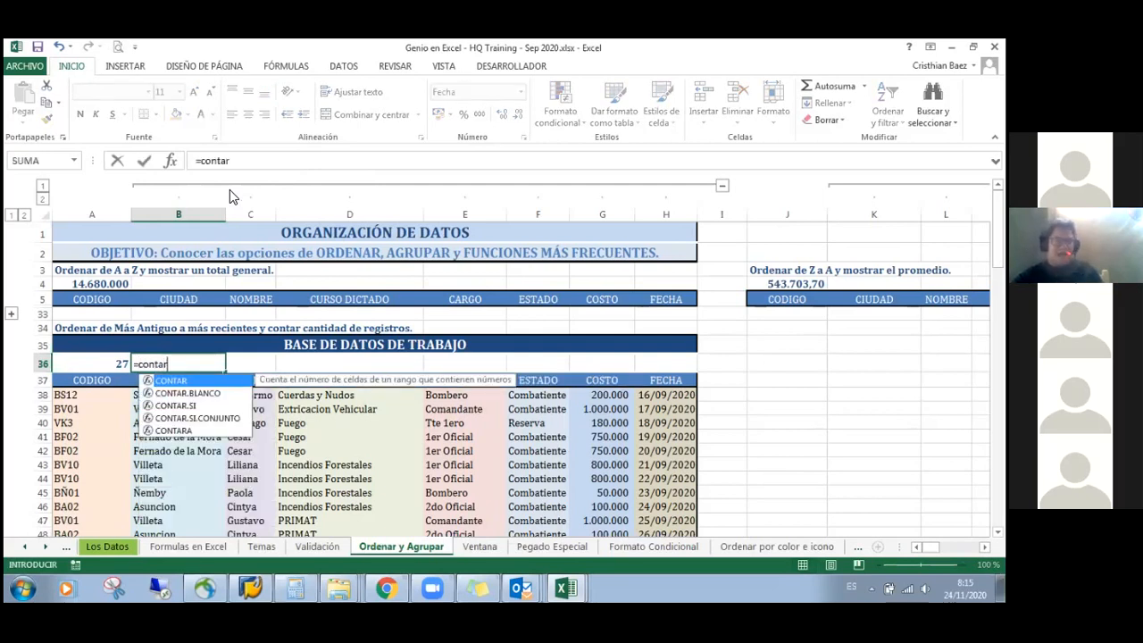
{"action": "key", "text": "Down"}
{"action": "key", "text": "Down"}
{"action": "key", "text": "Down"}
{"action": "key", "text": "Down"}
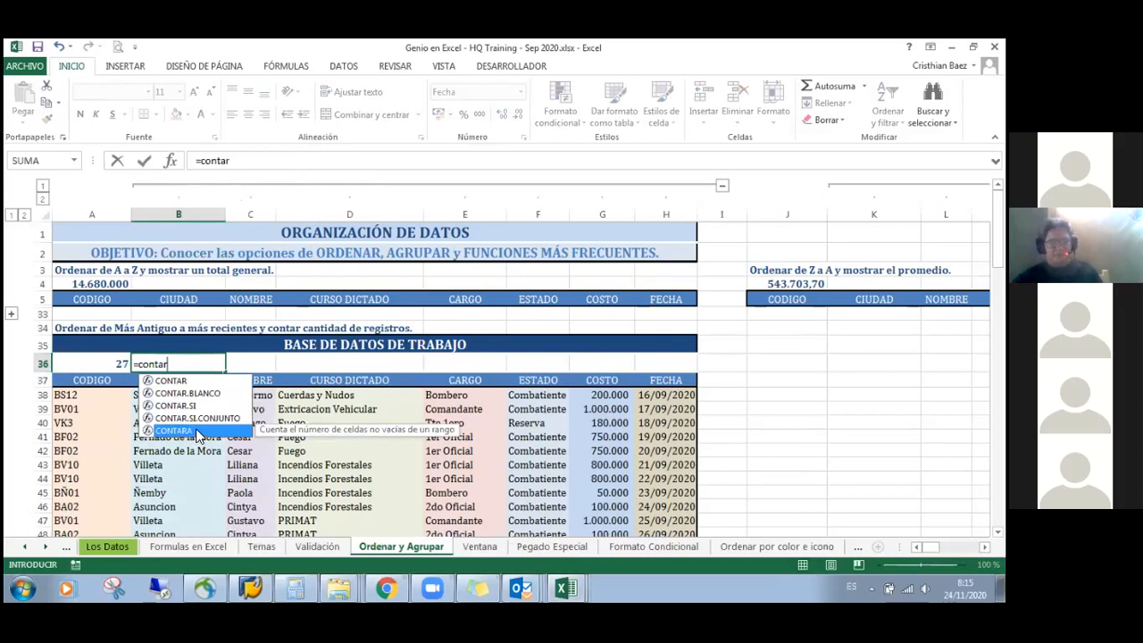
{"action": "double_click", "coordinate": [200, 436]}
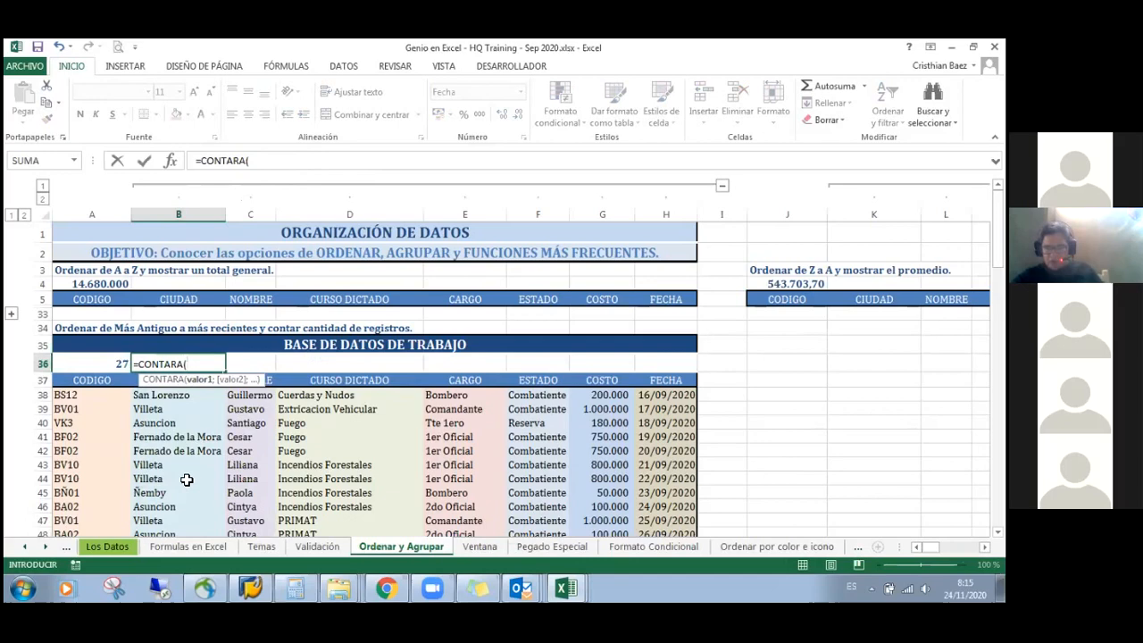
{"action": "left_click", "coordinate": [166, 396]}
{"action": "left_click_drag", "start_coordinate": [166, 396], "coordinate": [162, 511]}
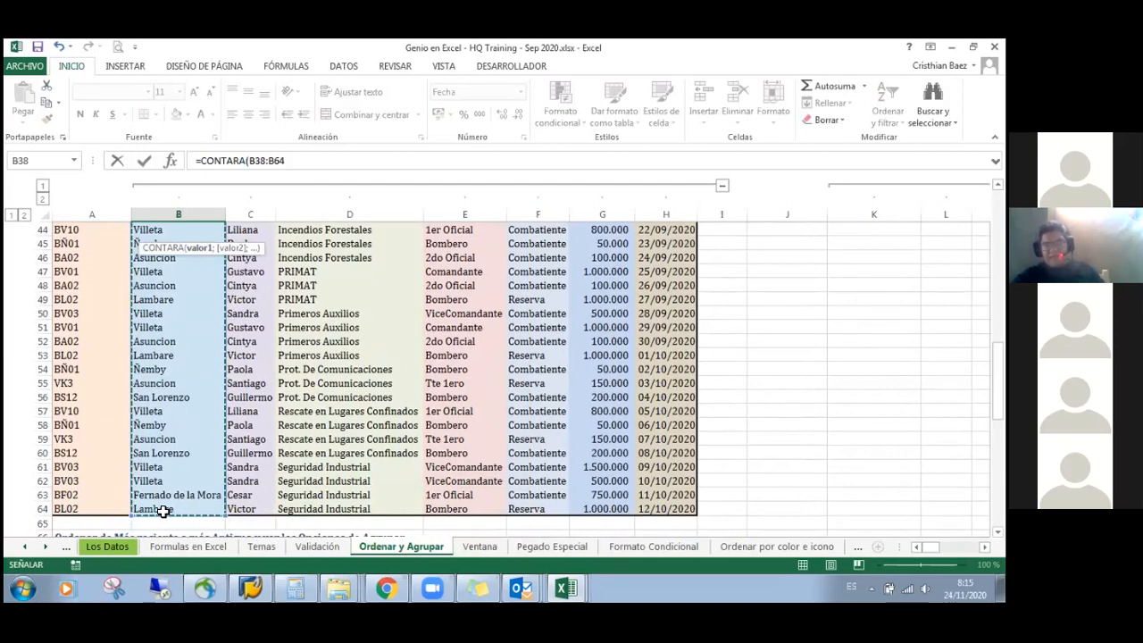
{"action": "key", "text": "Return"}
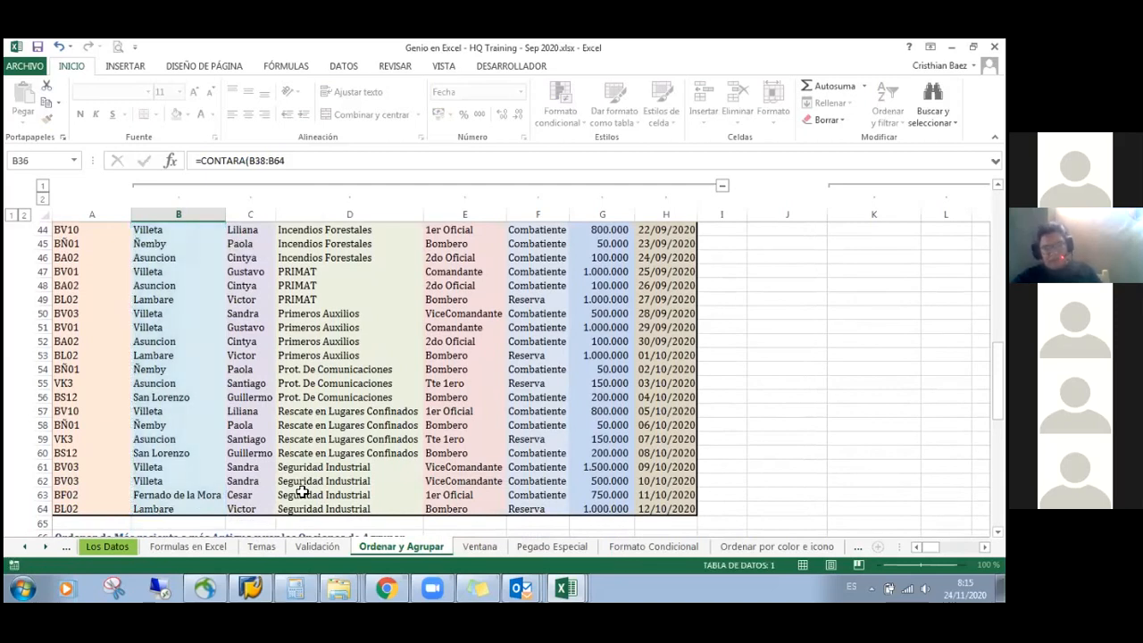
Copy the cell formatting of A36 onto the CONTARA formula in B36
{"action": "scroll", "coordinate": [303, 492], "scroll_direction": "up", "scroll_amount": 4}
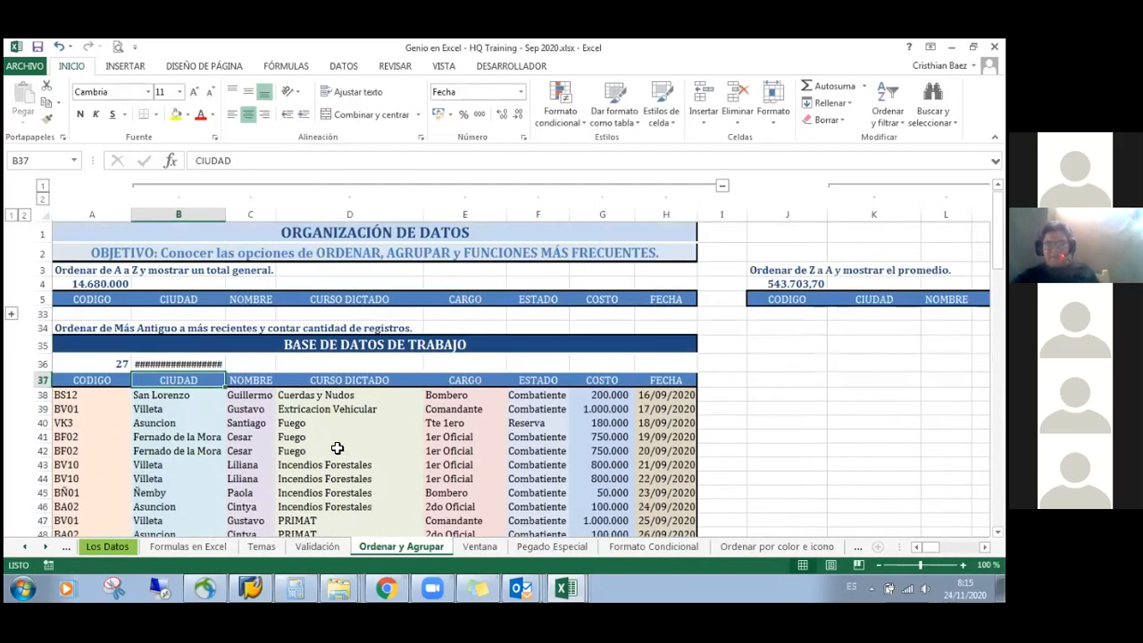
{"action": "left_click", "coordinate": [175, 353]}
{"action": "left_click", "coordinate": [175, 363]}
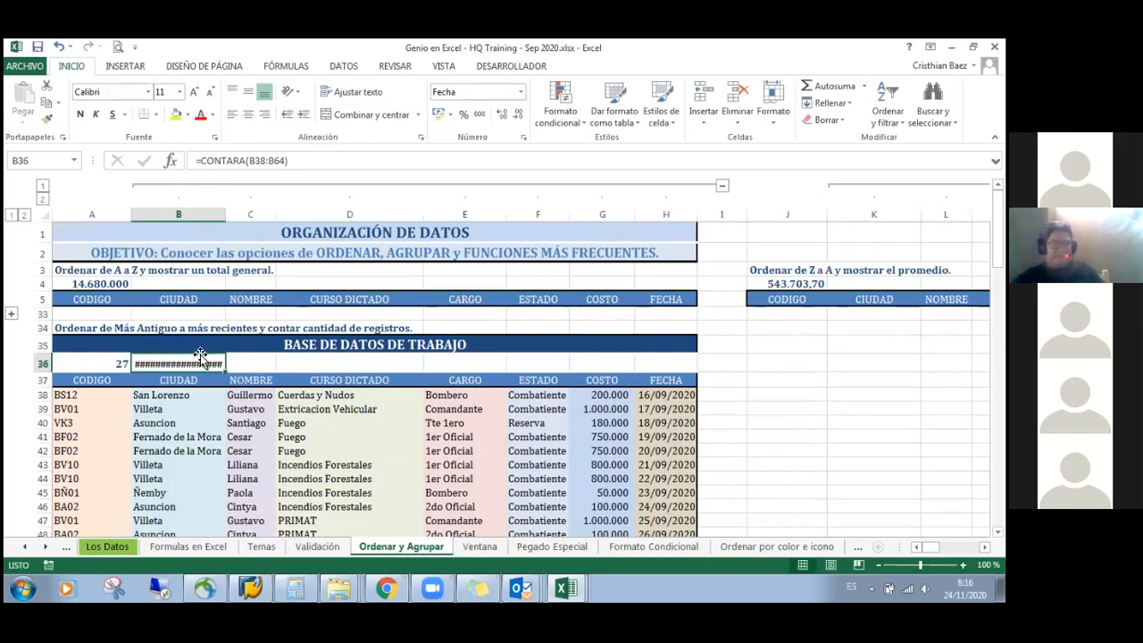
{"action": "left_click", "coordinate": [117, 361]}
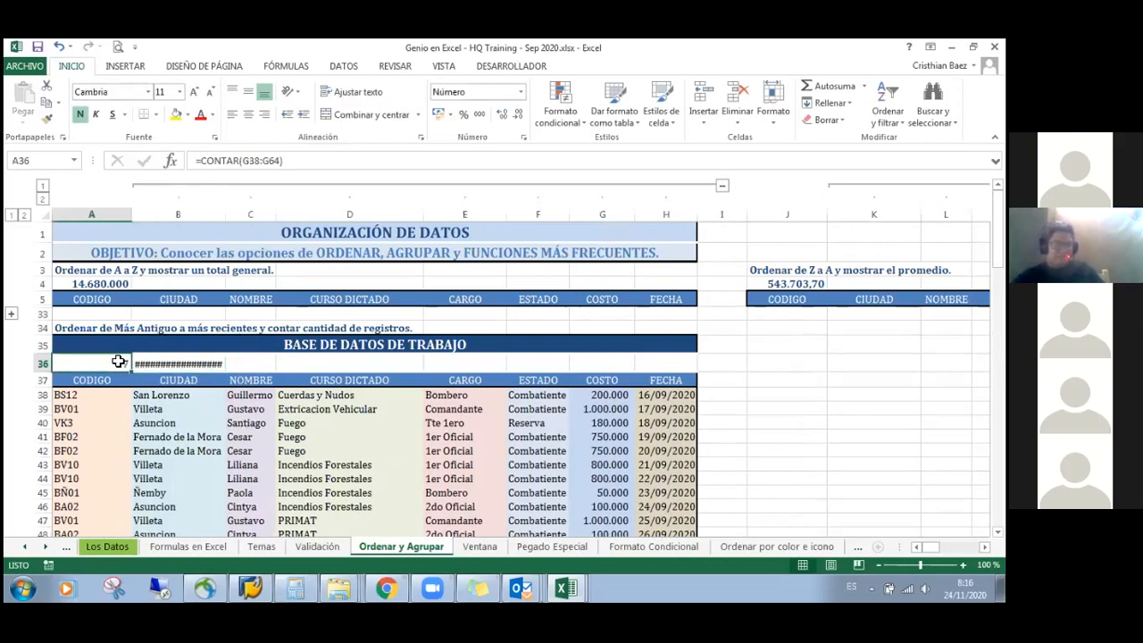
{"action": "left_click", "coordinate": [47, 118]}
{"action": "left_click", "coordinate": [183, 364]}
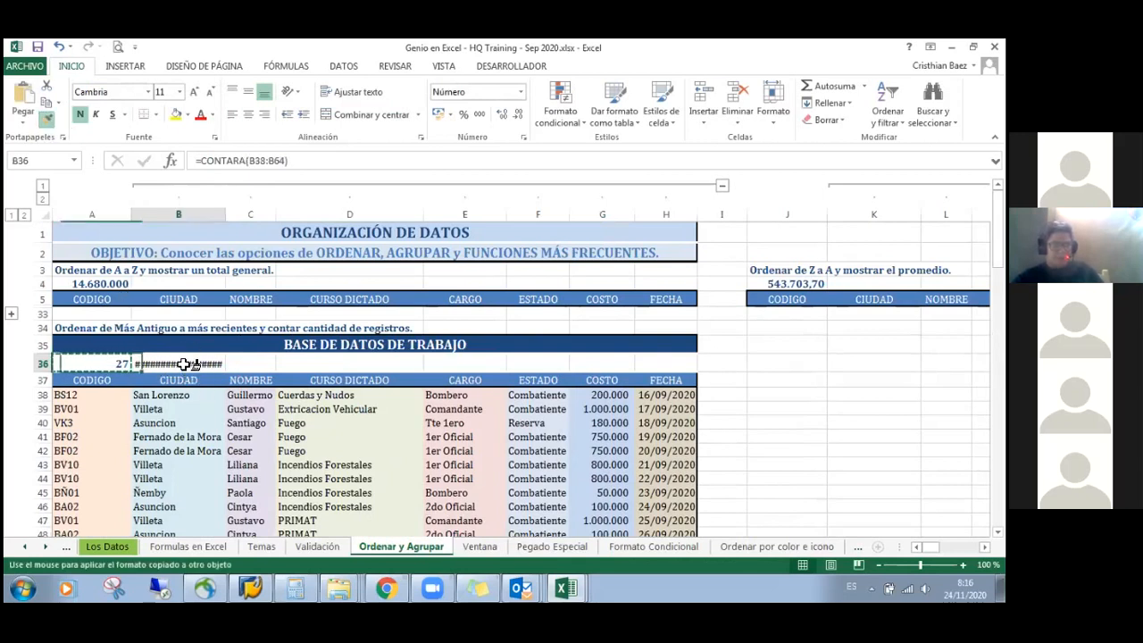
{"action": "key", "text": "Right"}
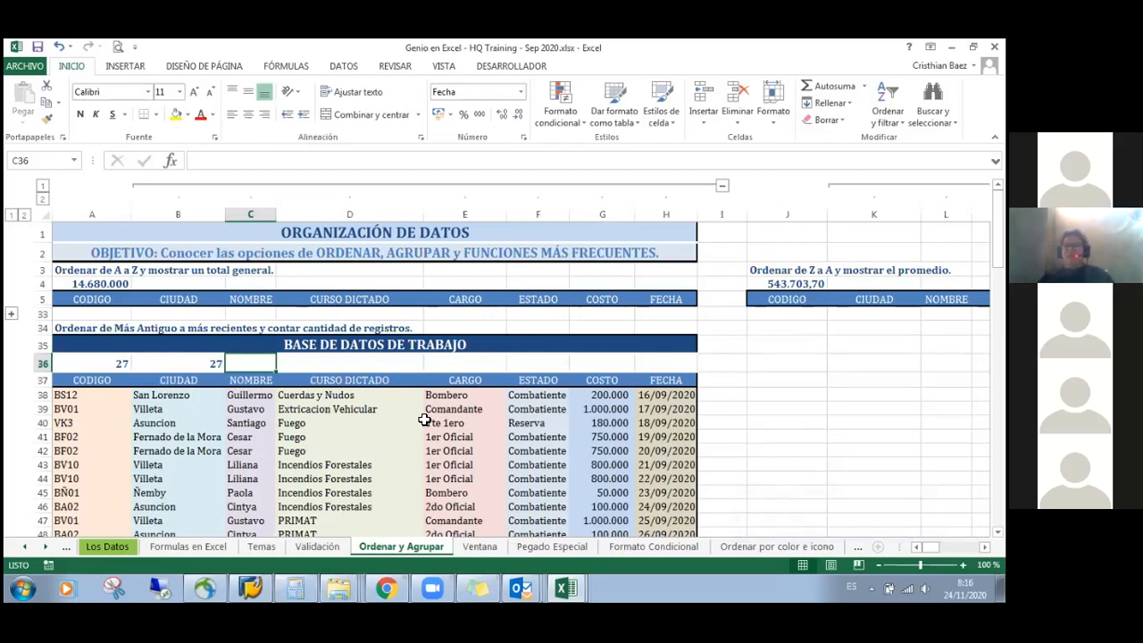
Clear the CIUDAD entry in B38 to test the CONTARA formula, and undo the deletion
{"action": "key", "text": "Down"}
{"action": "key", "text": "Left"}
{"action": "key", "text": "Left"}
{"action": "key", "text": "Down"}
{"action": "key", "text": "Right"}
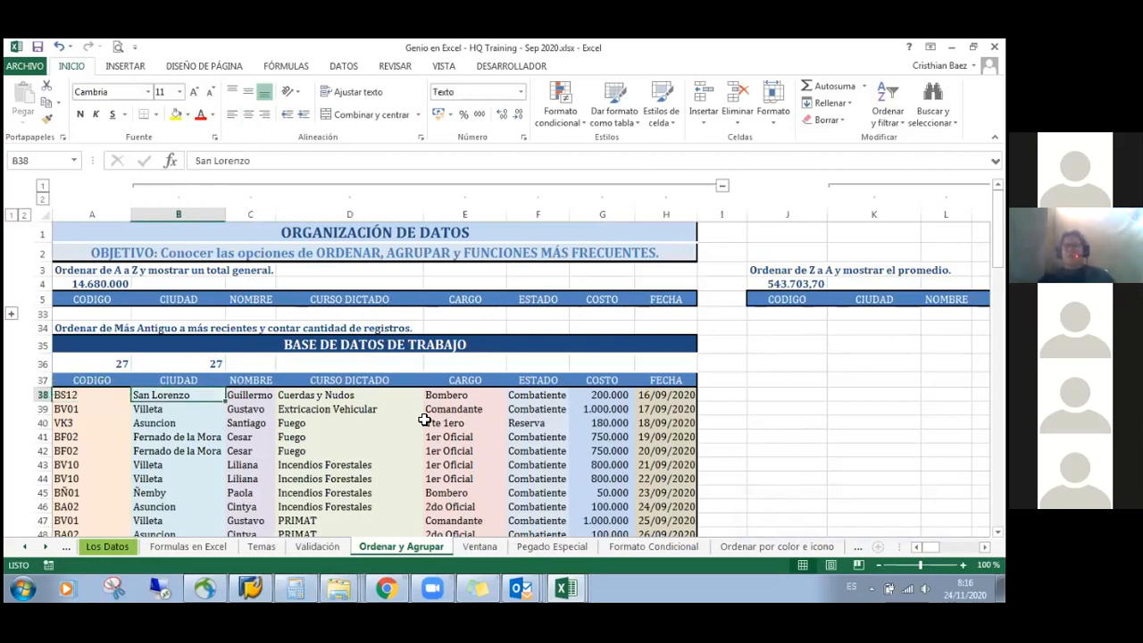
{"action": "key", "text": "Delete"}
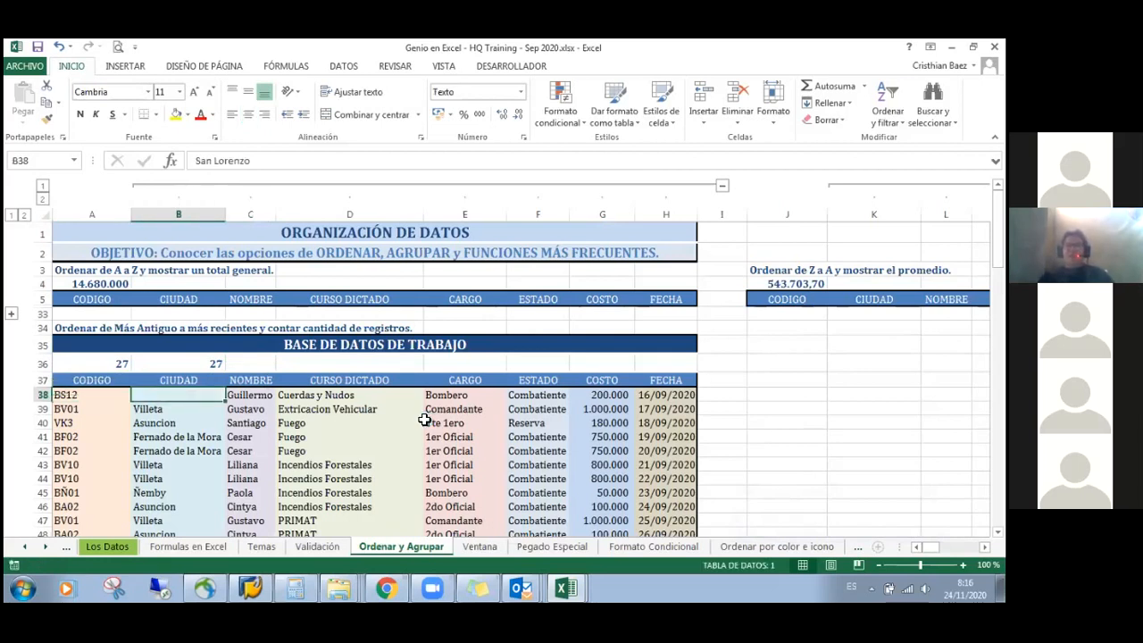
{"action": "key", "text": "Down"}
{"action": "key", "text": "Up"}
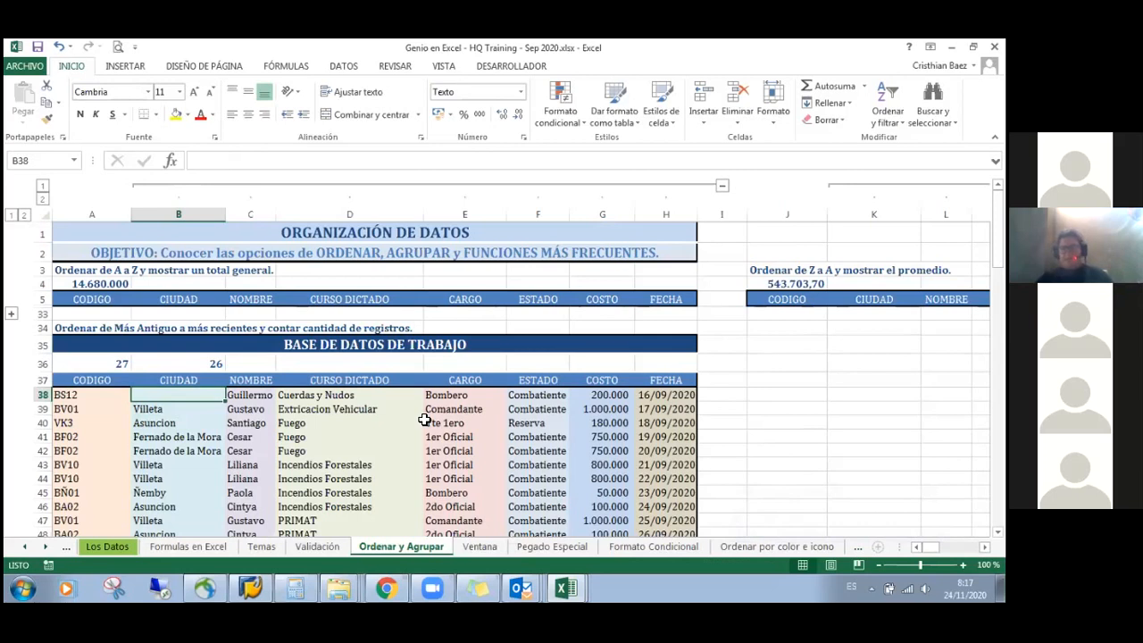
{"action": "key", "text": "ctrl+z"}
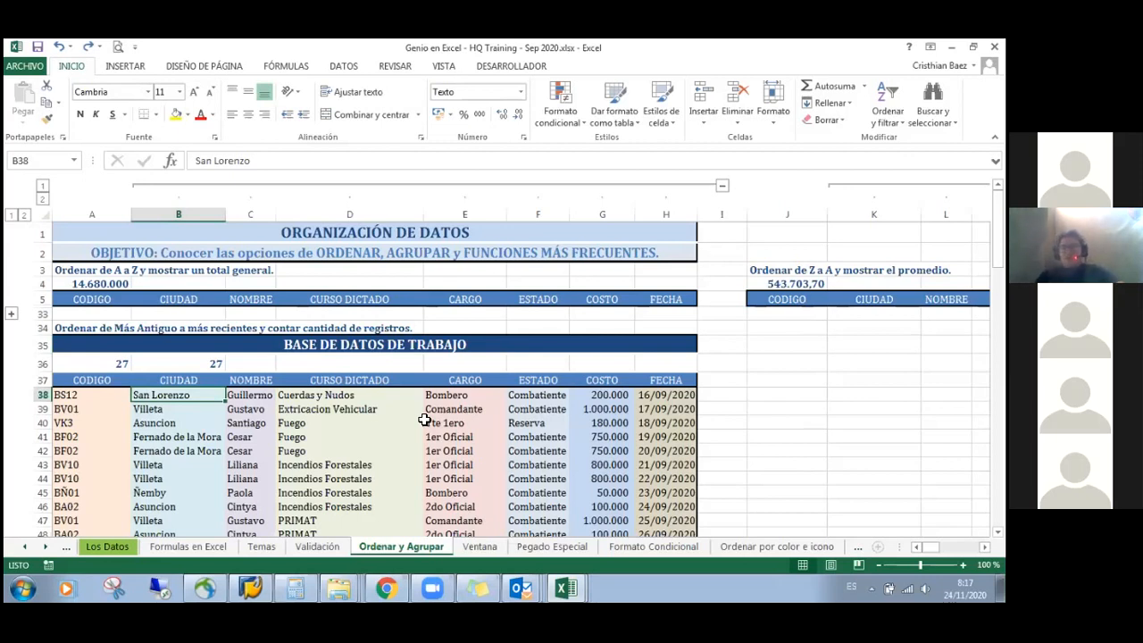
Select the table's data from A38 down to row 64 and across through the FECHA column
{"action": "key", "text": "Right"}
{"action": "key", "text": "Right"}
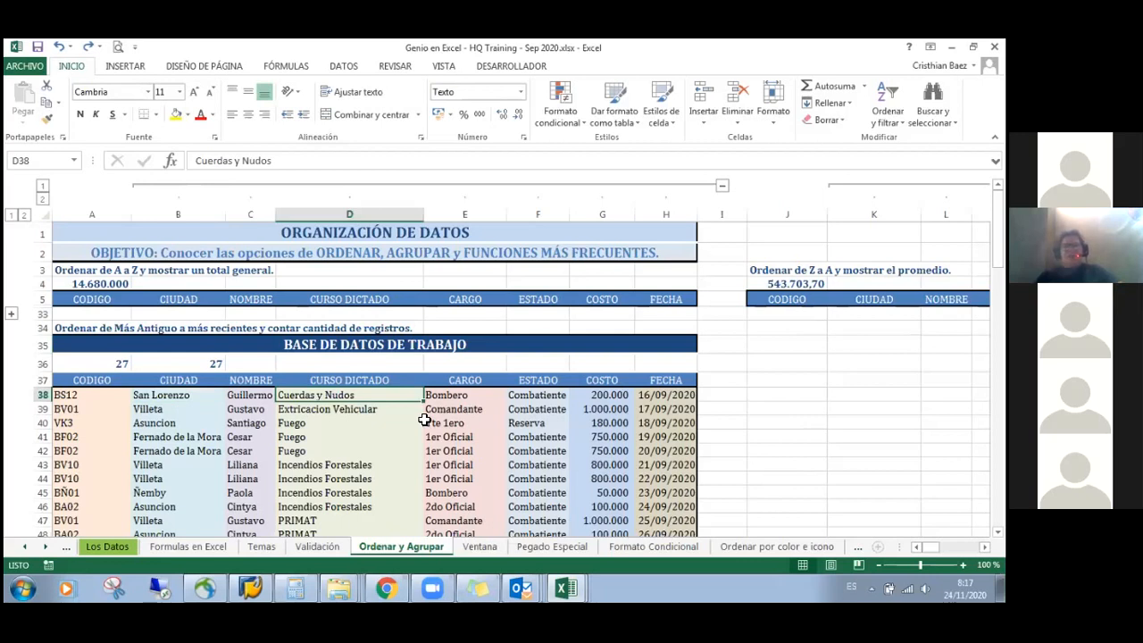
{"action": "key", "text": "Left"}
{"action": "key", "text": "Left"}
{"action": "key", "text": "Left"}
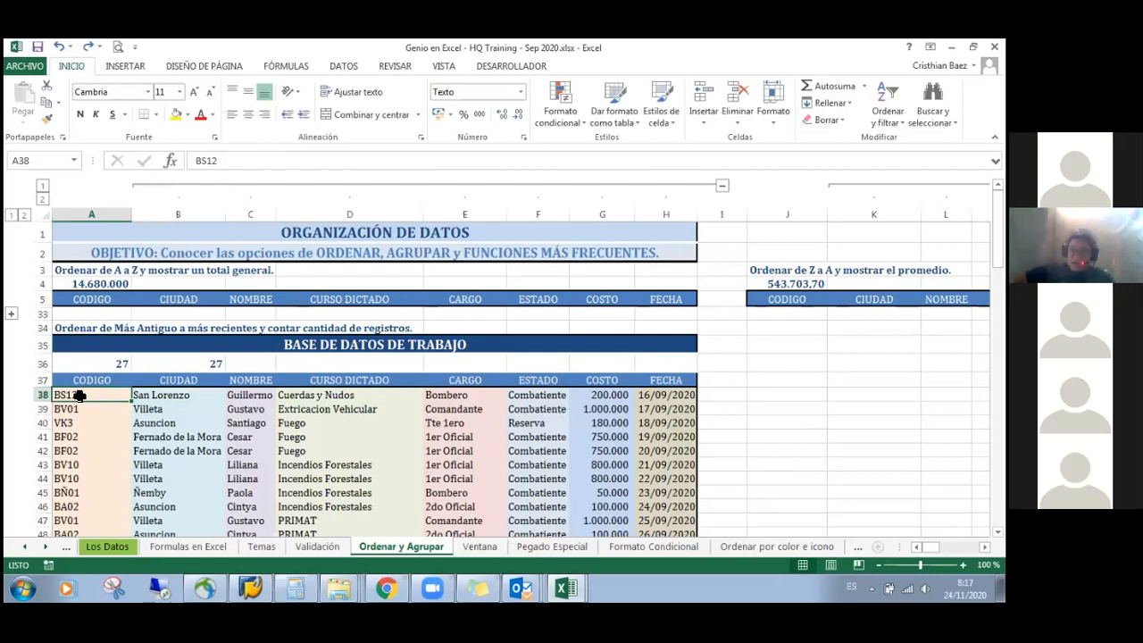
{"action": "key", "text": "ctrl+shift+Down"}
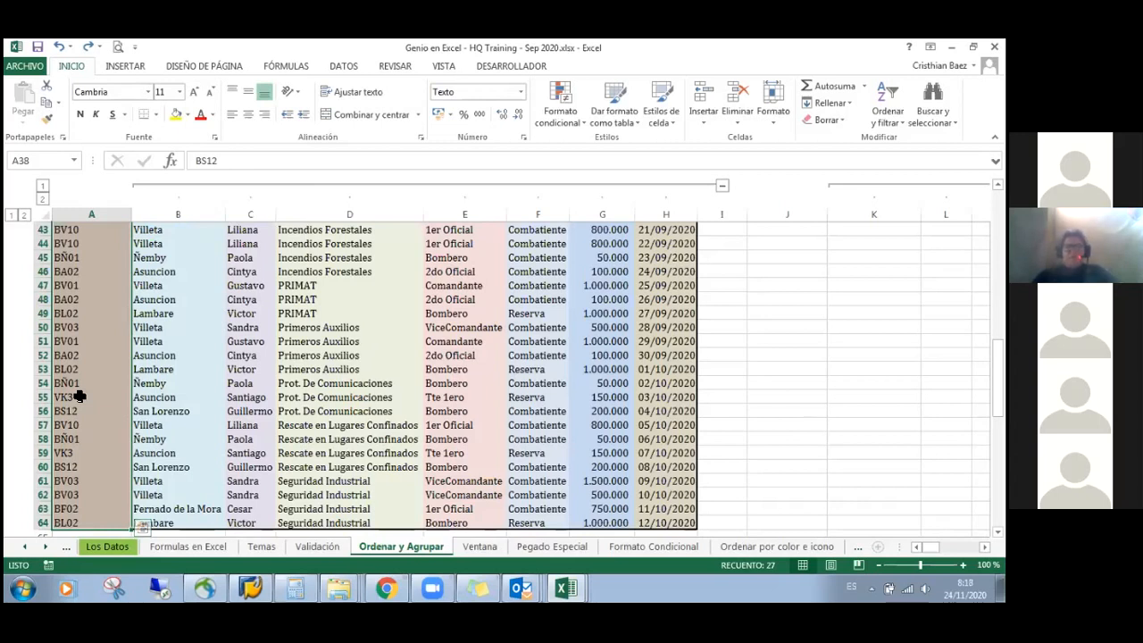
{"action": "key", "text": "ctrl+shift+Right"}
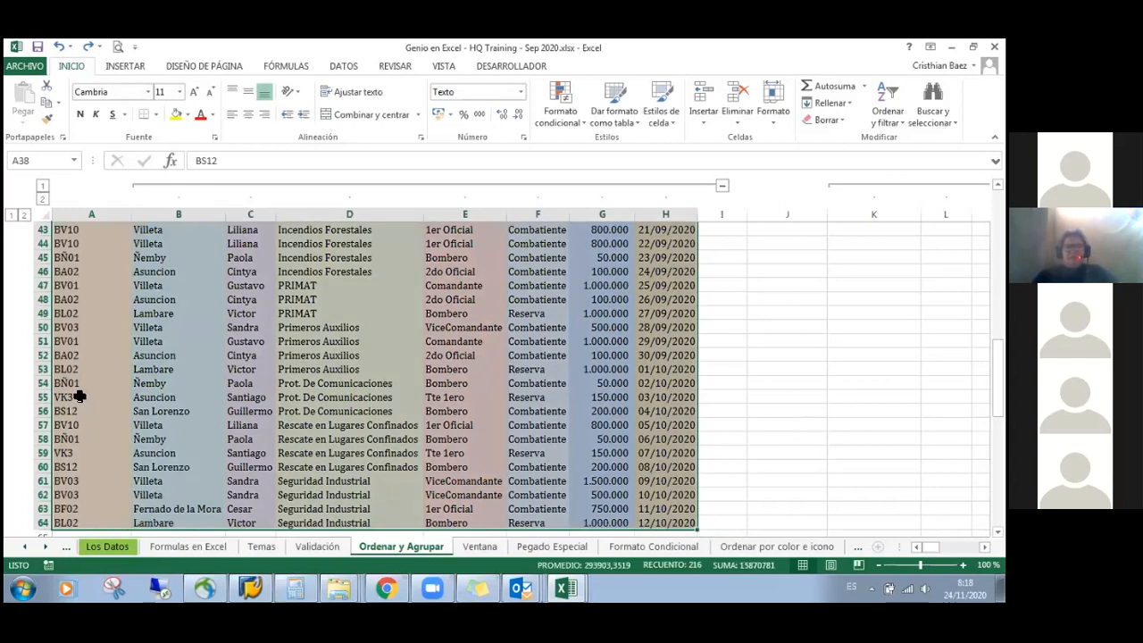
Select only the CODIGO values A38:A64 and open the Quick Analysis options for them
{"action": "key", "text": "Left"}
{"action": "key", "text": "ctrl+Up"}
{"action": "key", "text": "Down"}
{"action": "key", "text": "Down"}
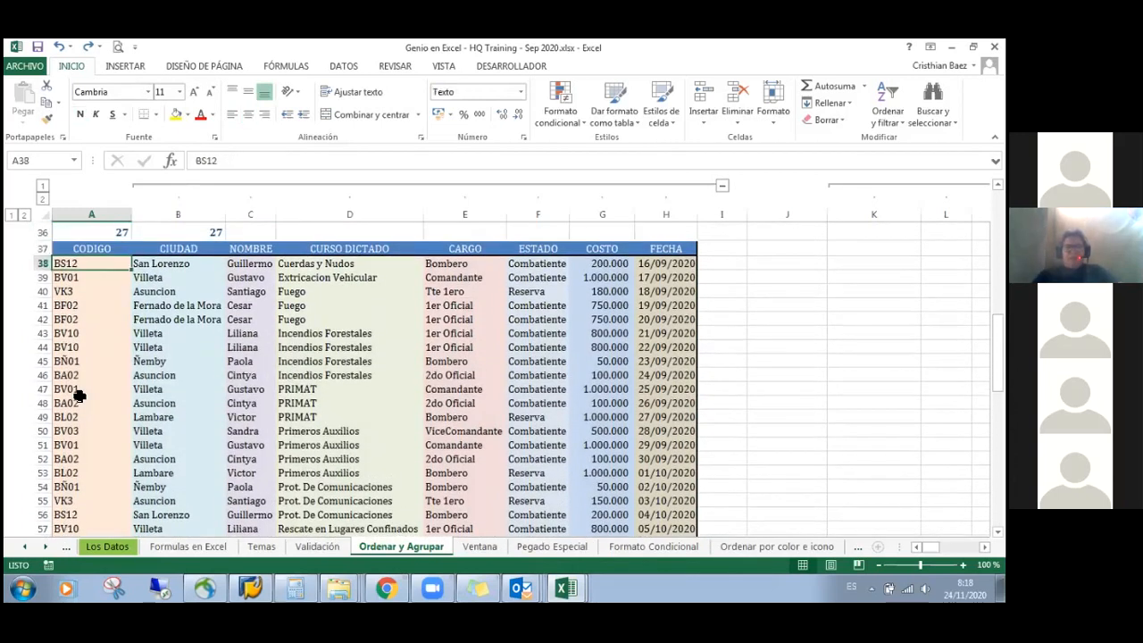
{"action": "key", "text": "ctrl+shift+Down"}
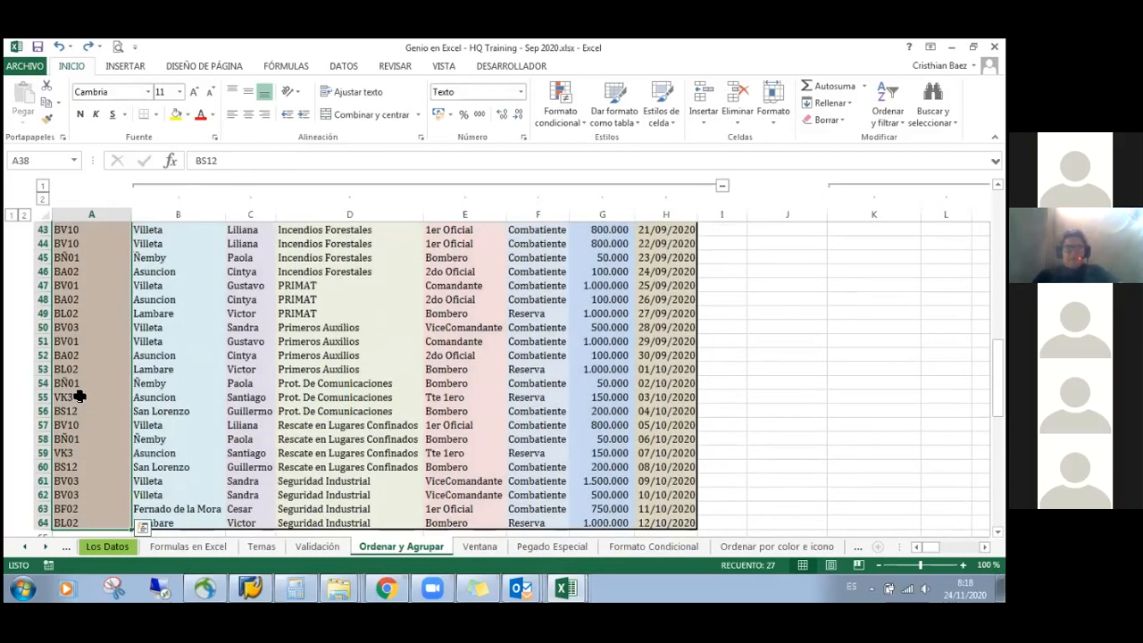
{"action": "key", "text": "ctrl+q"}
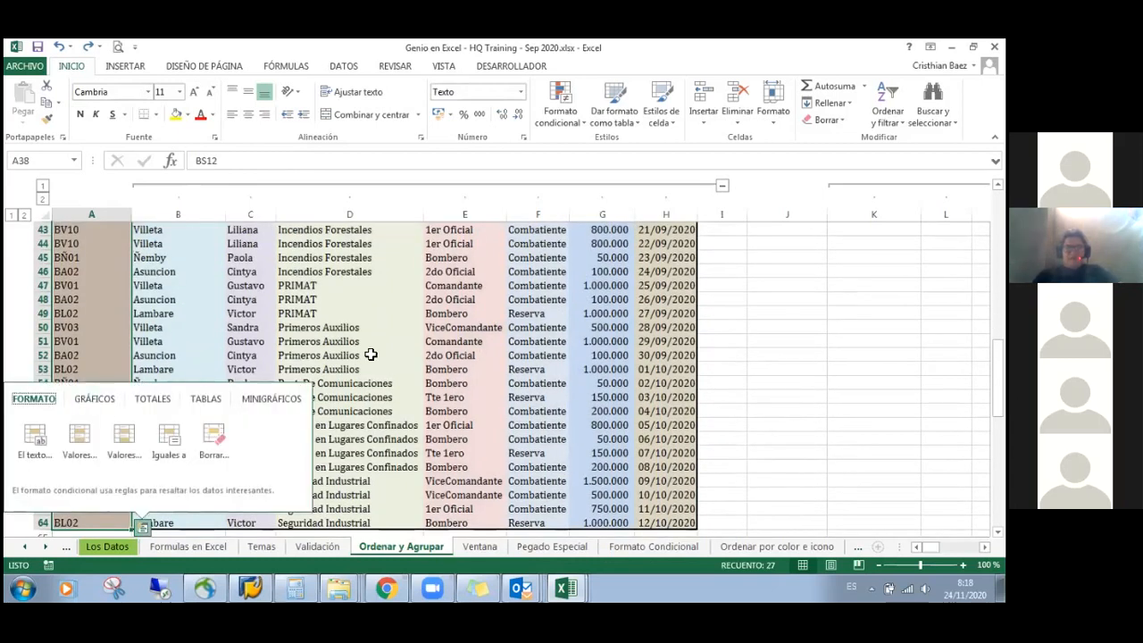
Group the second table's data in A38:A64 by rows and collapse the group
{"action": "key", "text": "Escape"}
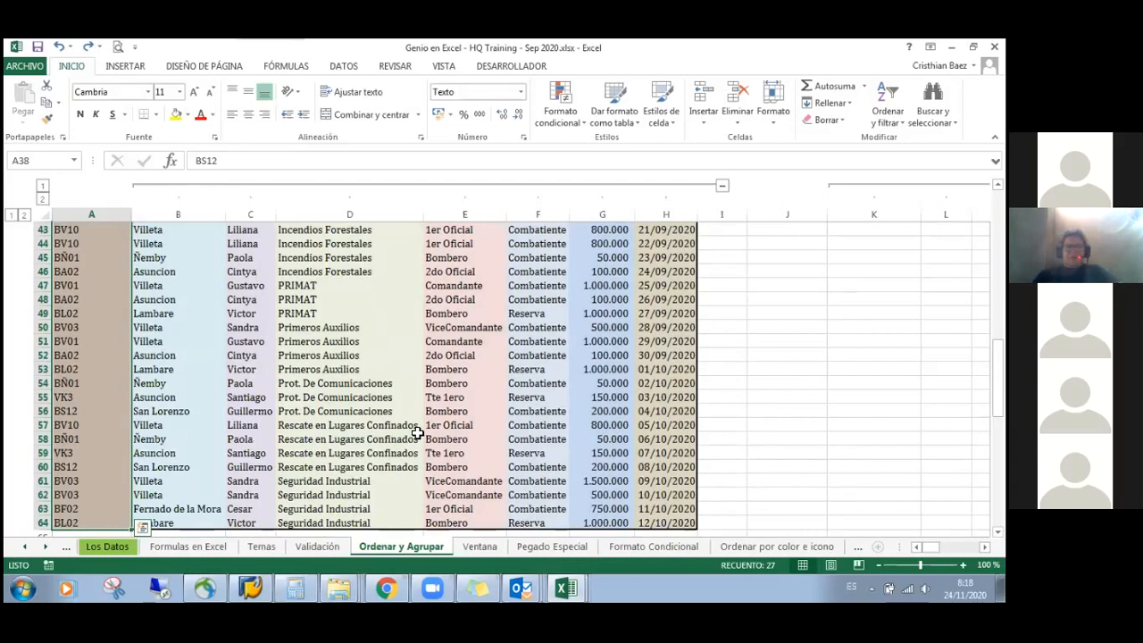
{"action": "key", "text": "shift+alt+Right"}
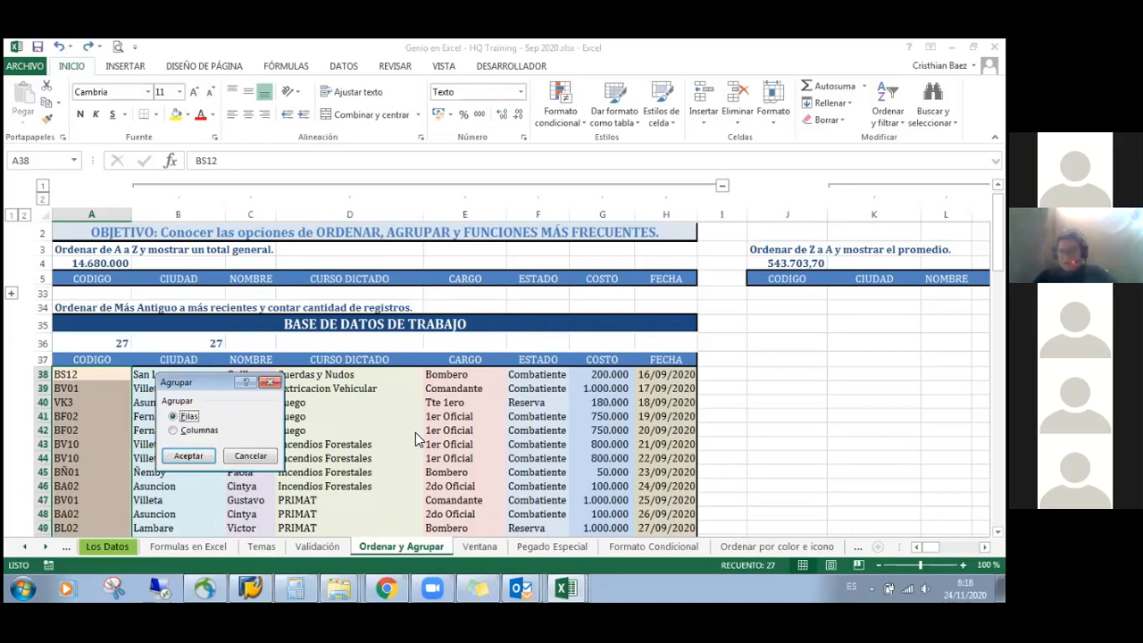
{"action": "left_click", "coordinate": [188, 459]}
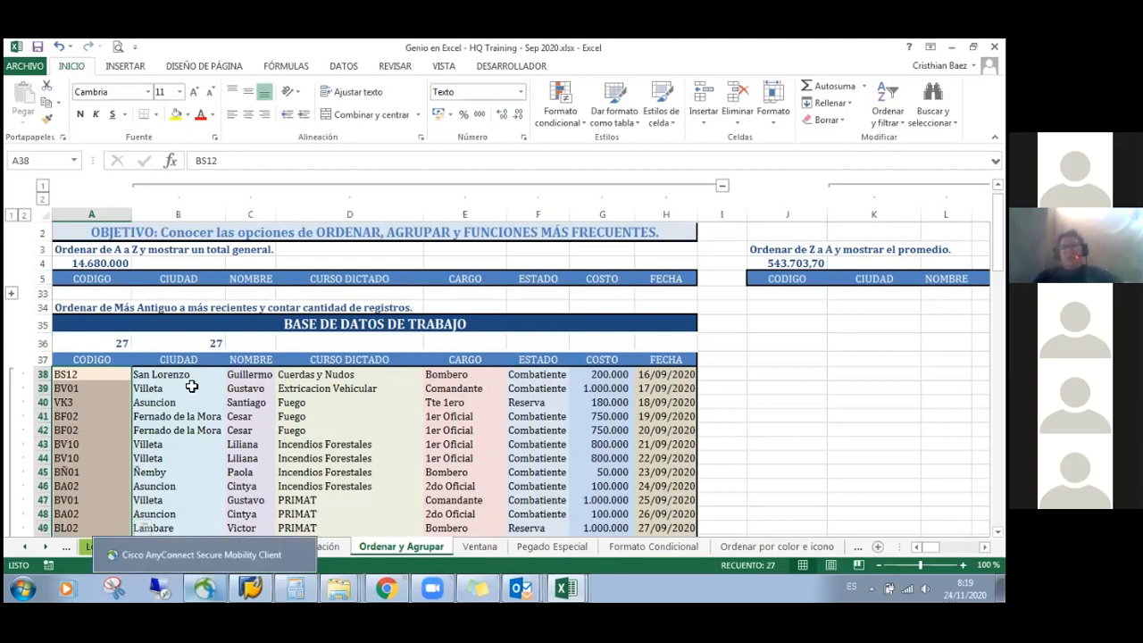
{"action": "left_click", "coordinate": [100, 371]}
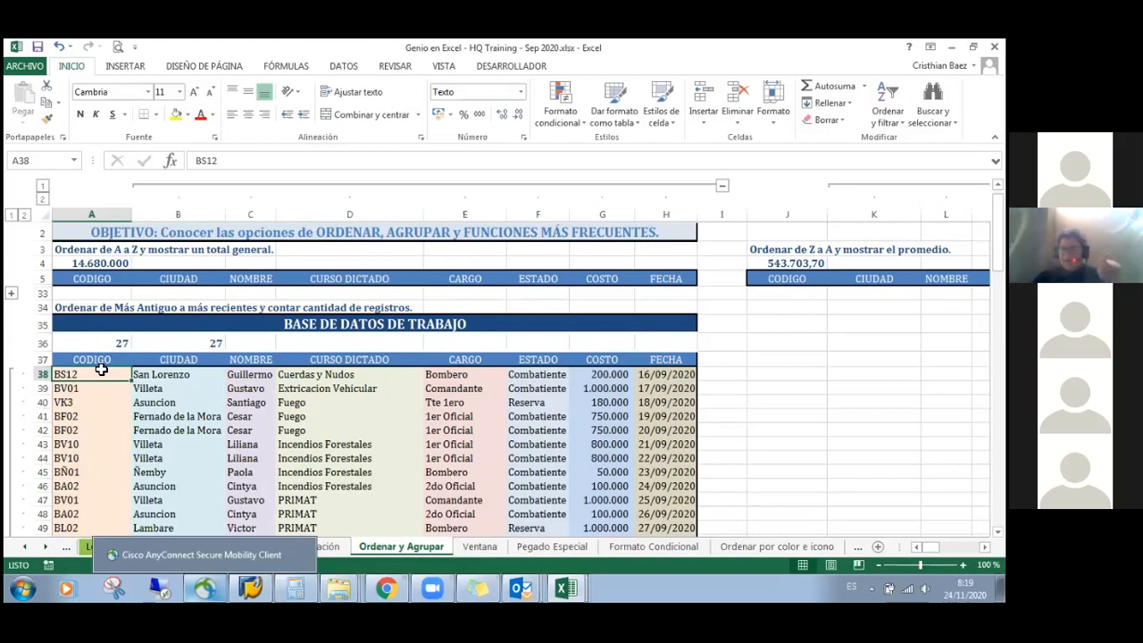
{"action": "left_click", "coordinate": [13, 382]}
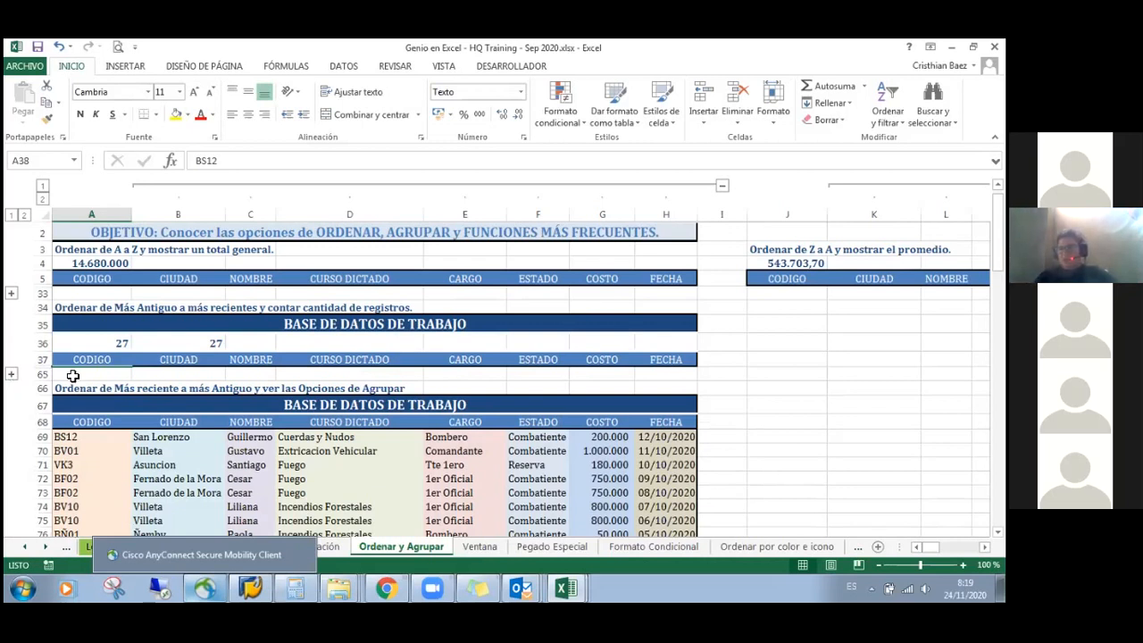
{"action": "left_click", "coordinate": [123, 377]}
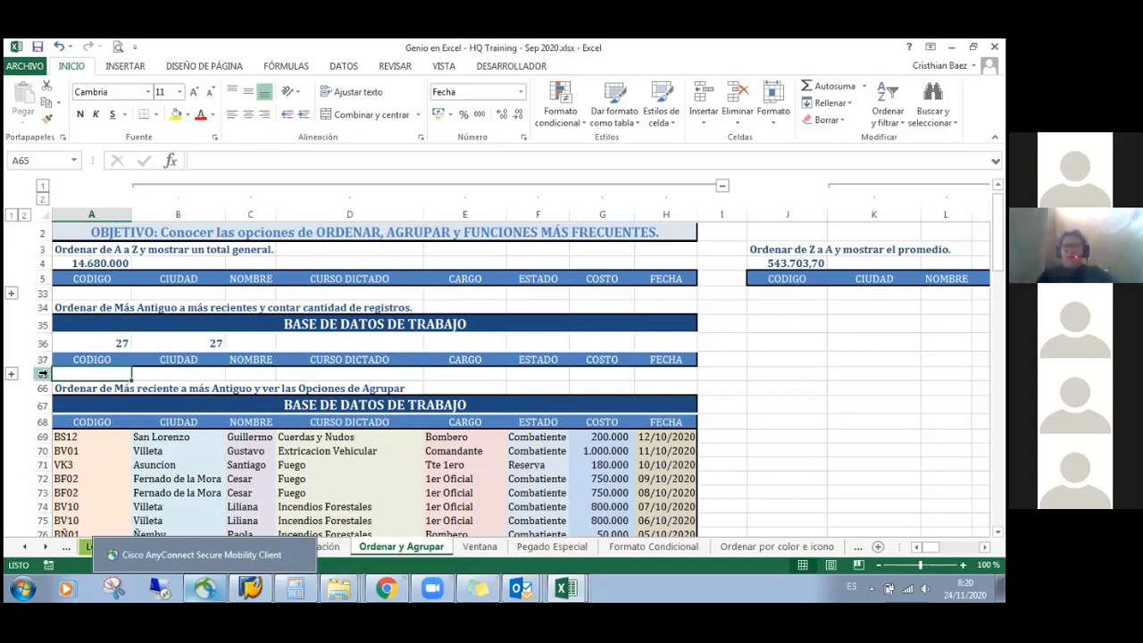
{"action": "left_click", "coordinate": [92, 388]}
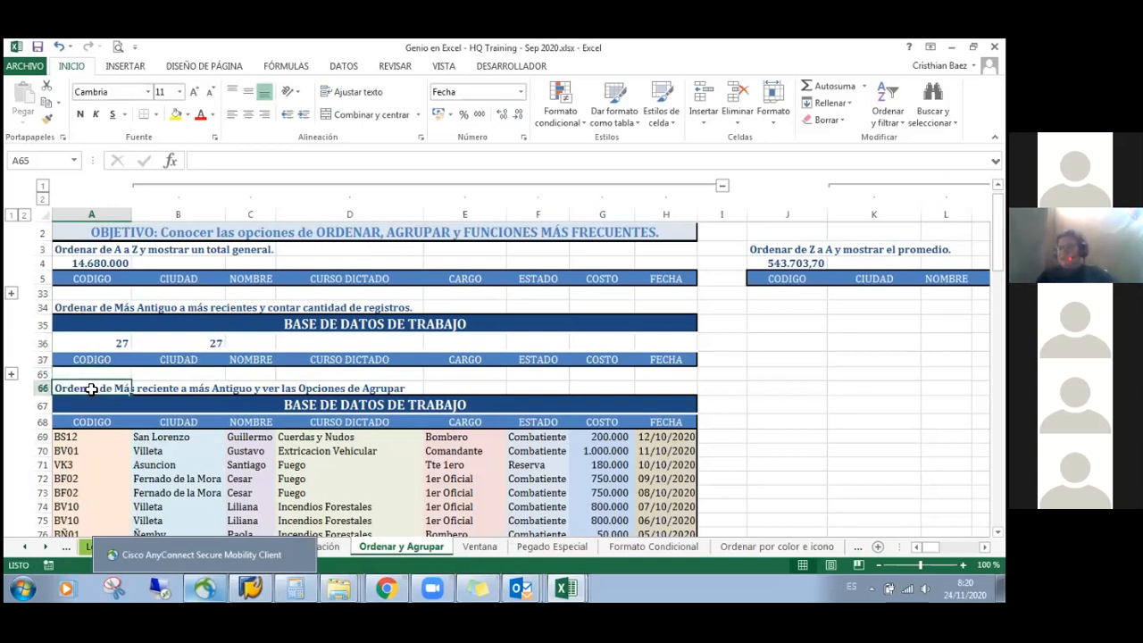
{"action": "key", "text": "Down"}
{"action": "key", "text": "Down"}
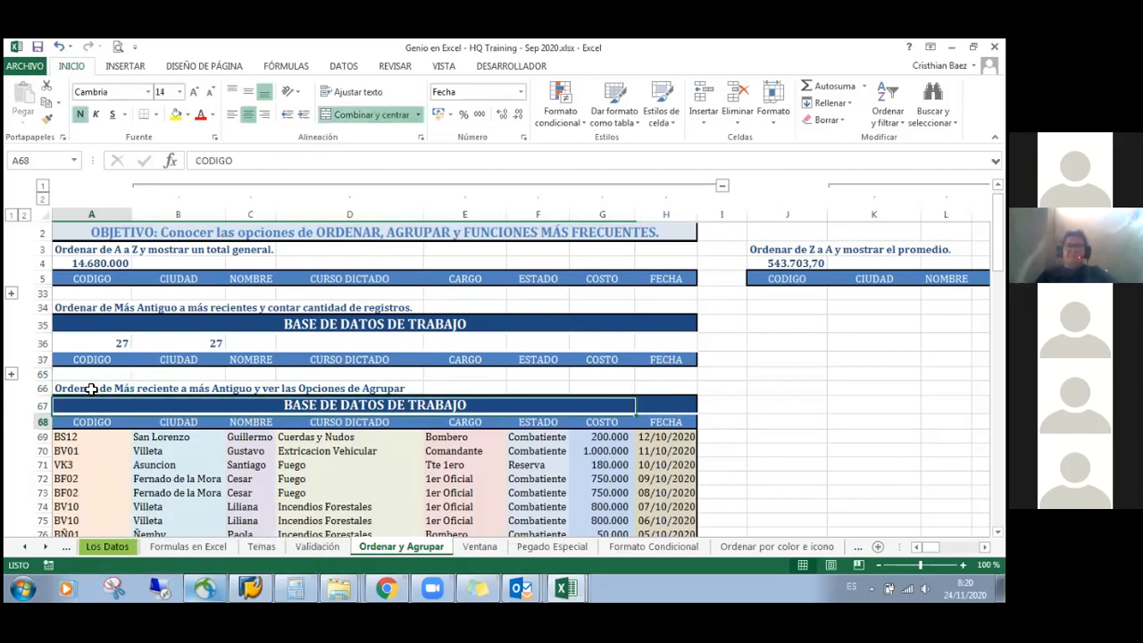
{"action": "key", "text": "Down"}
{"action": "key", "text": "Up"}
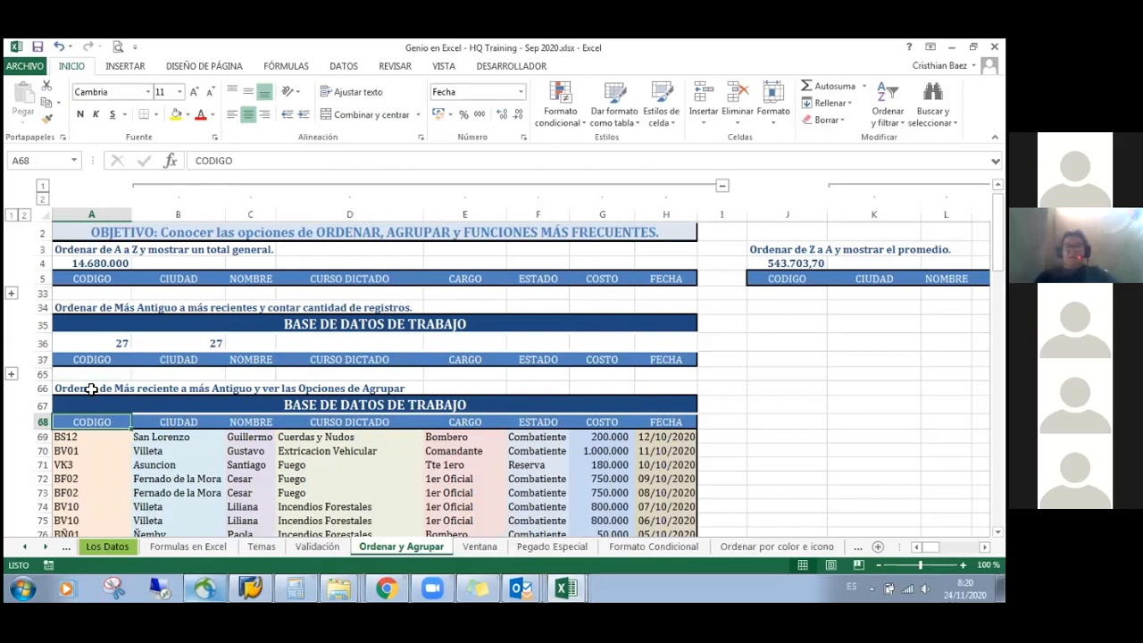
{"action": "key", "text": "Up"}
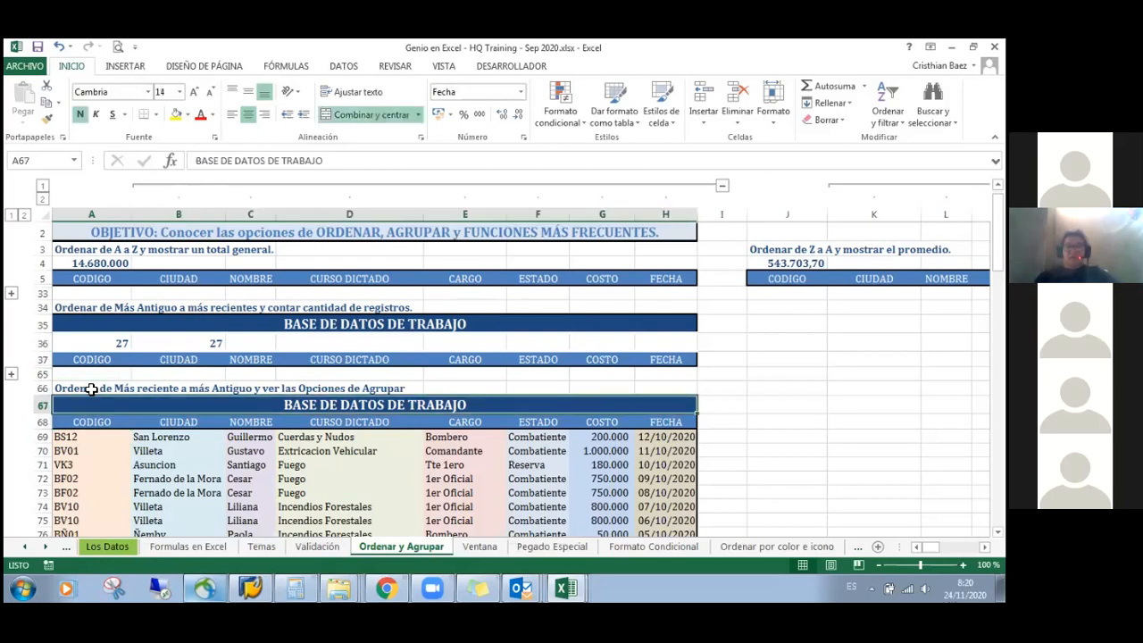
{"action": "key", "text": "Down"}
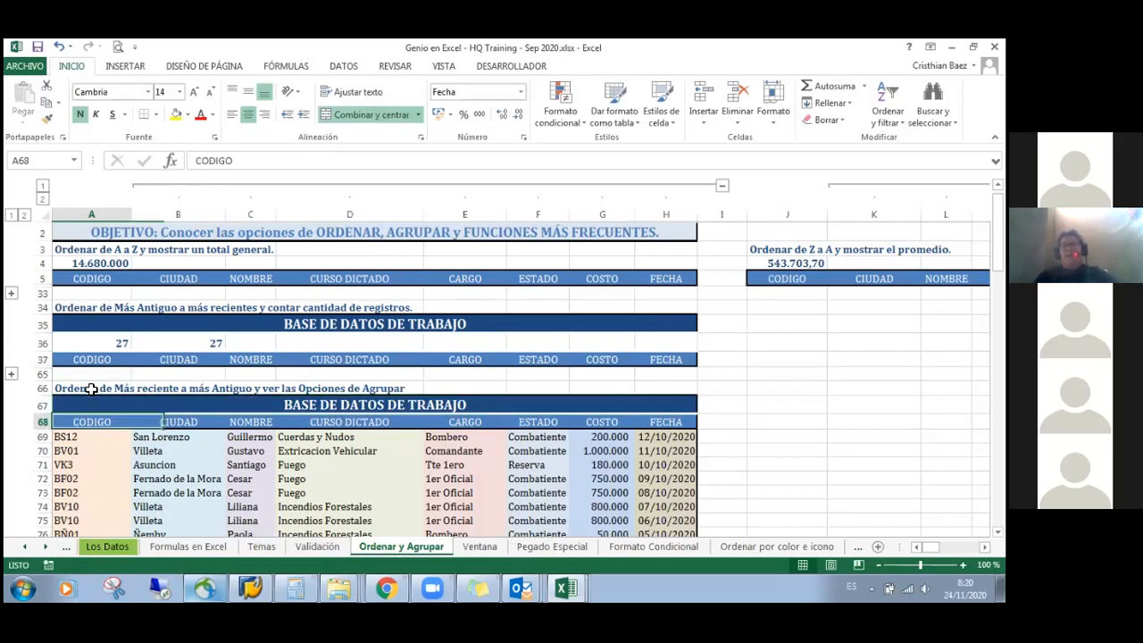
{"action": "key", "text": "Up"}
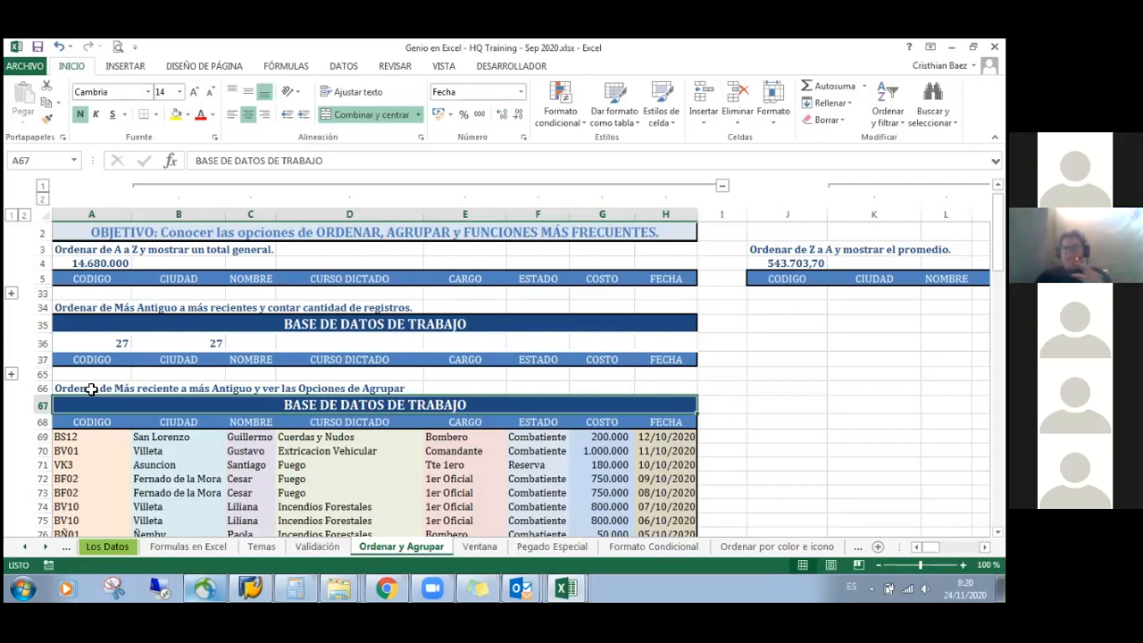
{"action": "key", "text": "Down"}
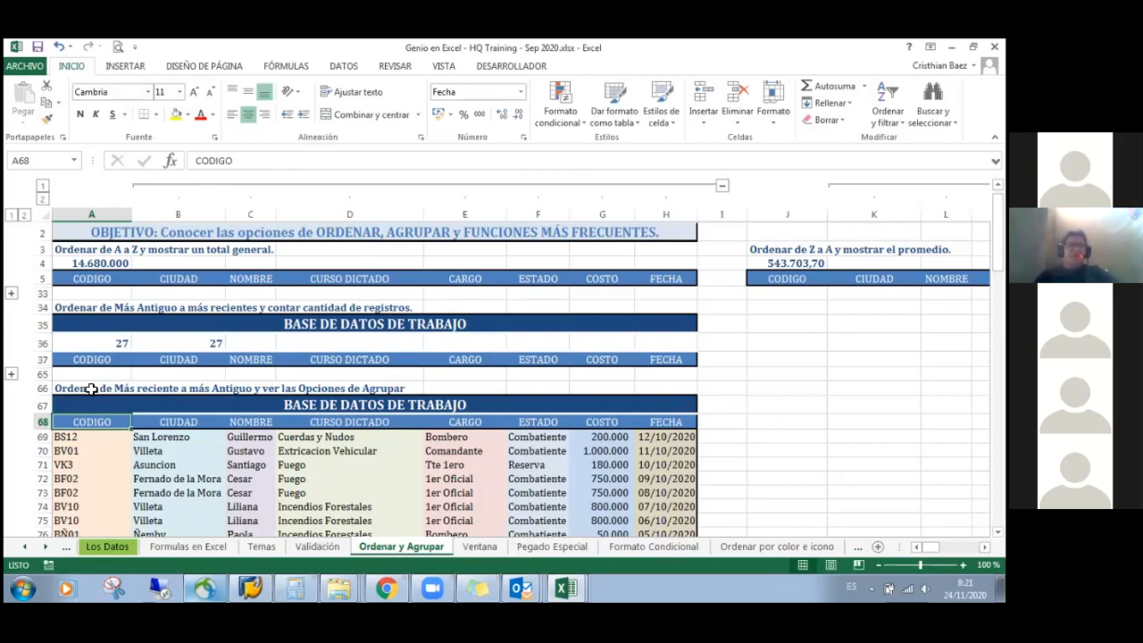
Insert a blank row at row 68, above the third table's column headers, and clear the new row's formatting
{"action": "key", "text": "shift+space"}
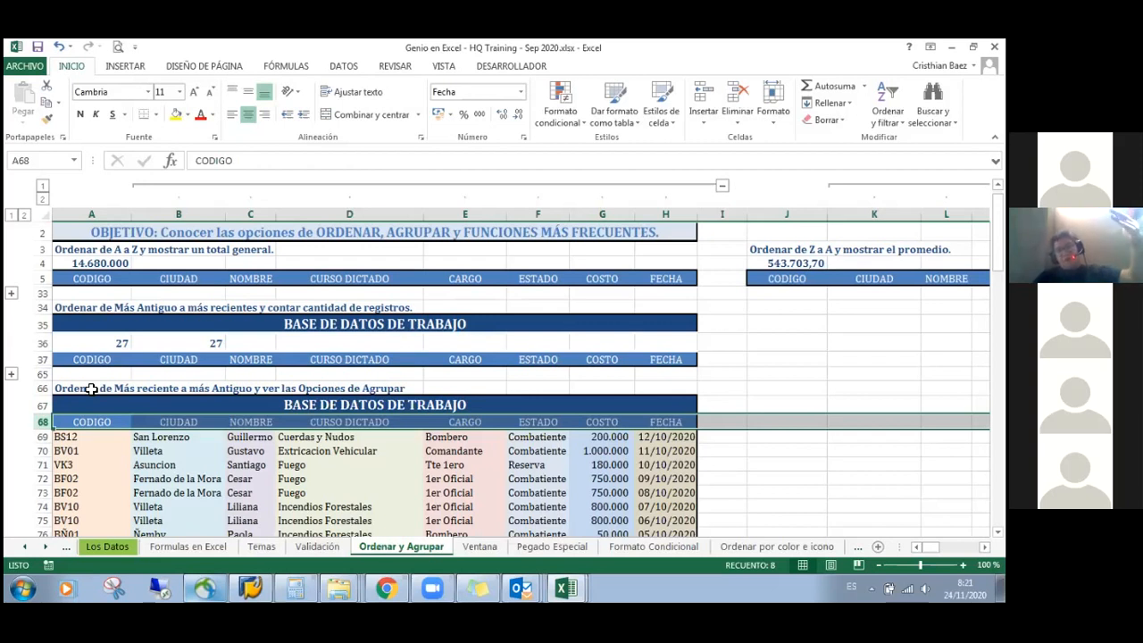
{"action": "left_click", "coordinate": [100, 464]}
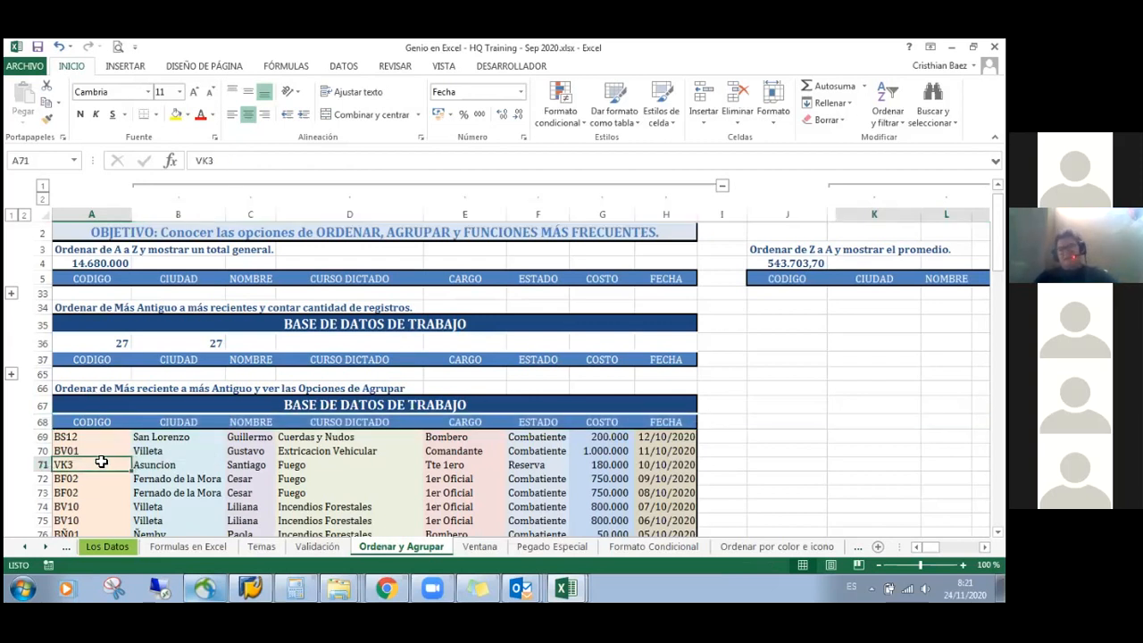
{"action": "left_click", "coordinate": [89, 406]}
{"action": "left_click", "coordinate": [75, 436]}
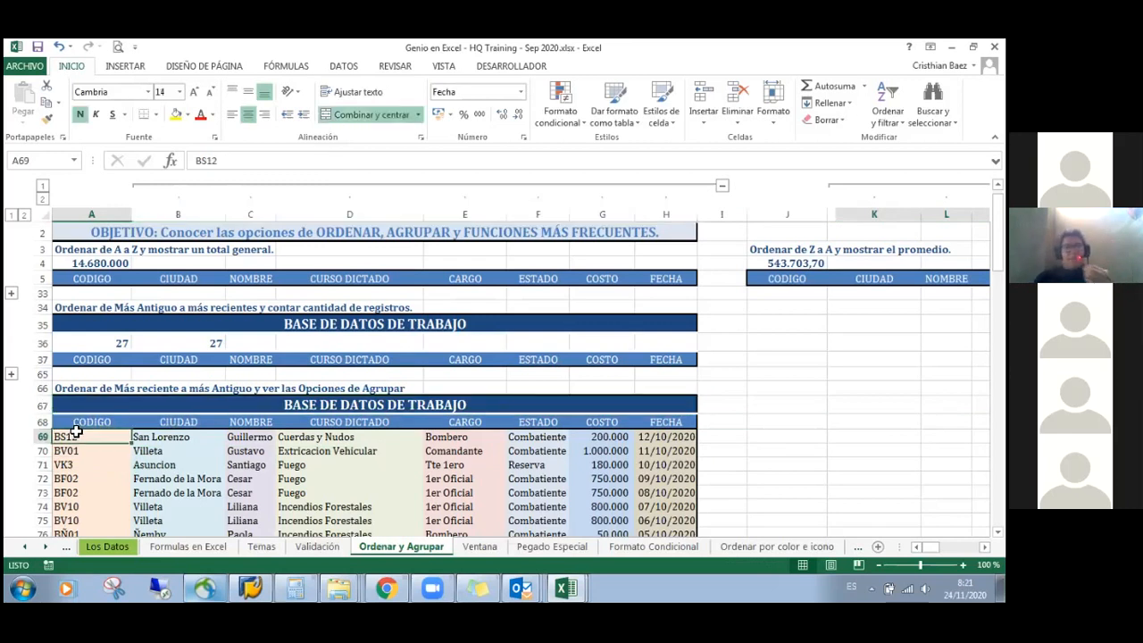
{"action": "left_click", "coordinate": [79, 423]}
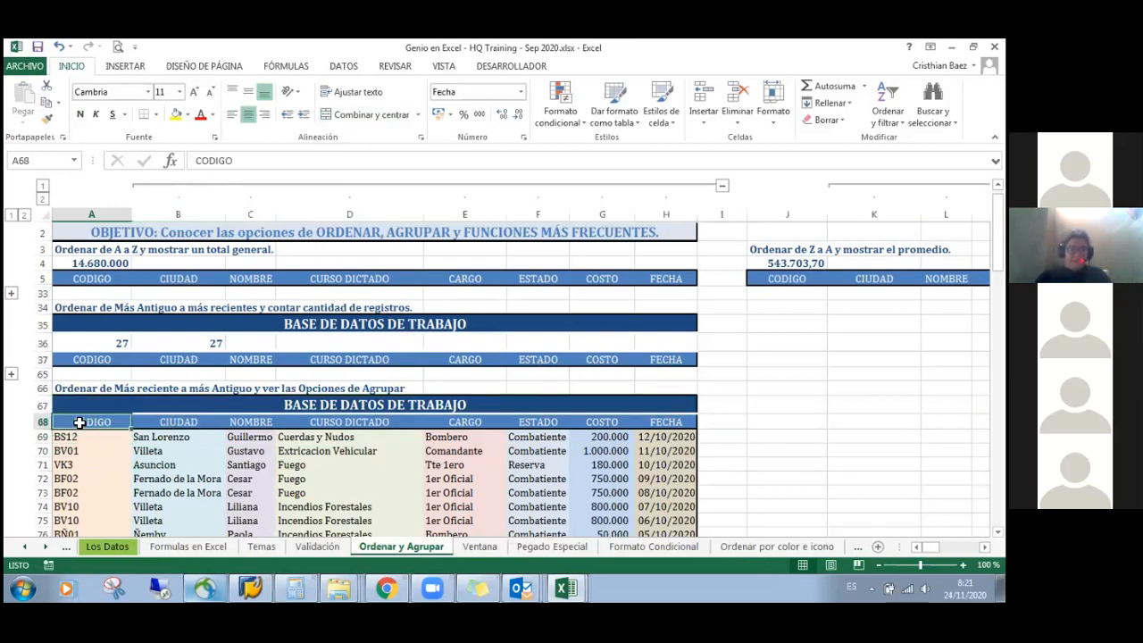
{"action": "key", "text": "shift+space"}
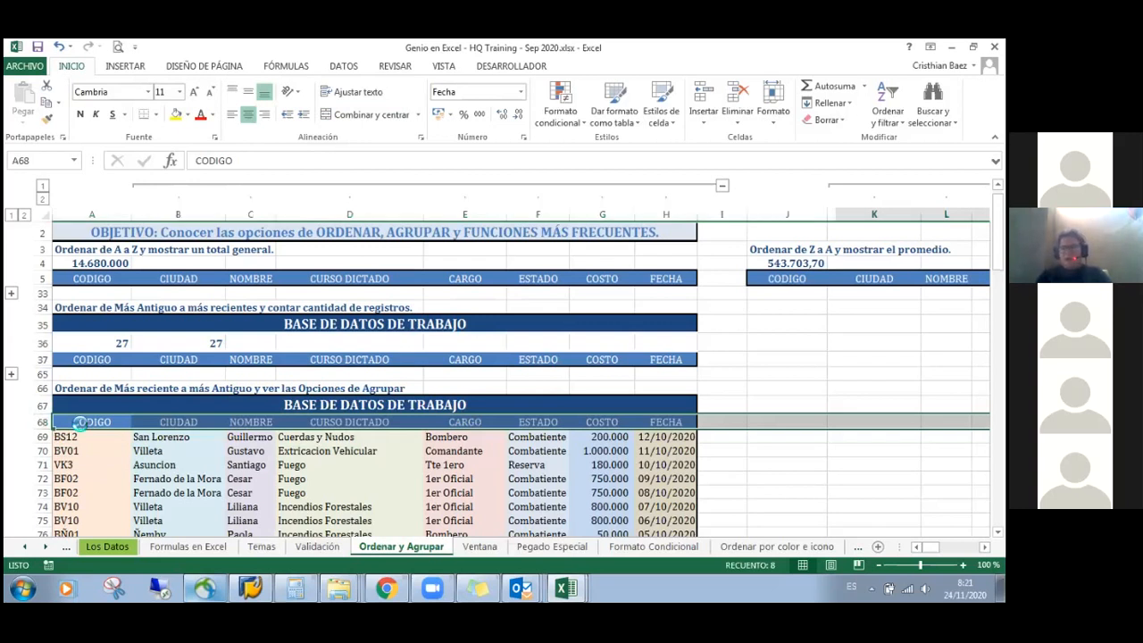
{"action": "key", "text": "ctrl+plus"}
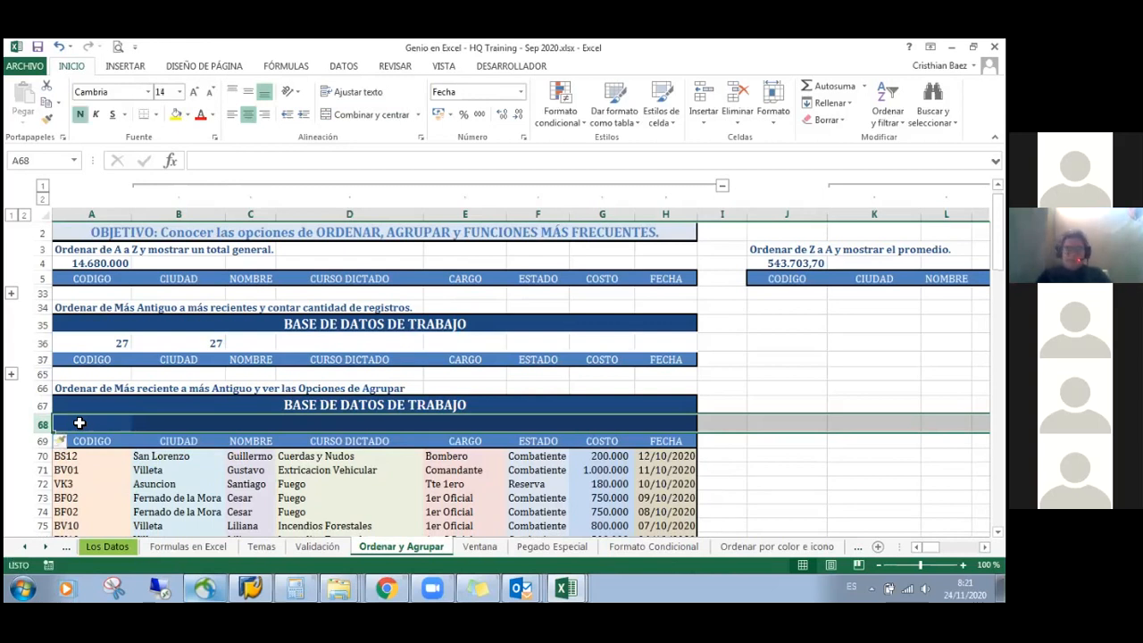
{"action": "left_click", "coordinate": [69, 441]}
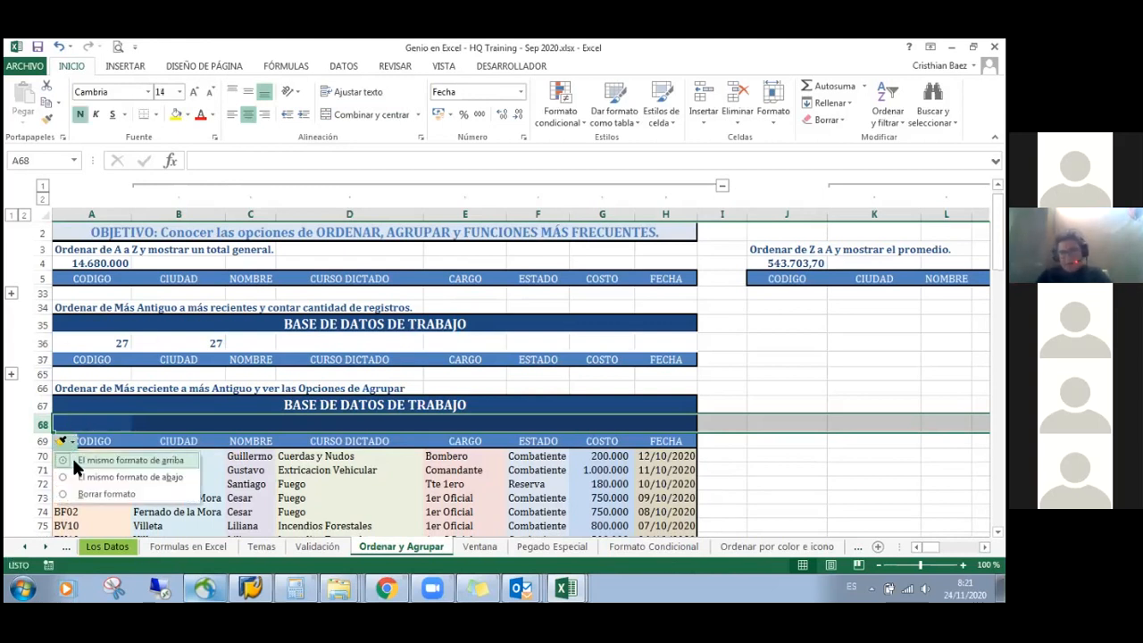
{"action": "left_click", "coordinate": [92, 493]}
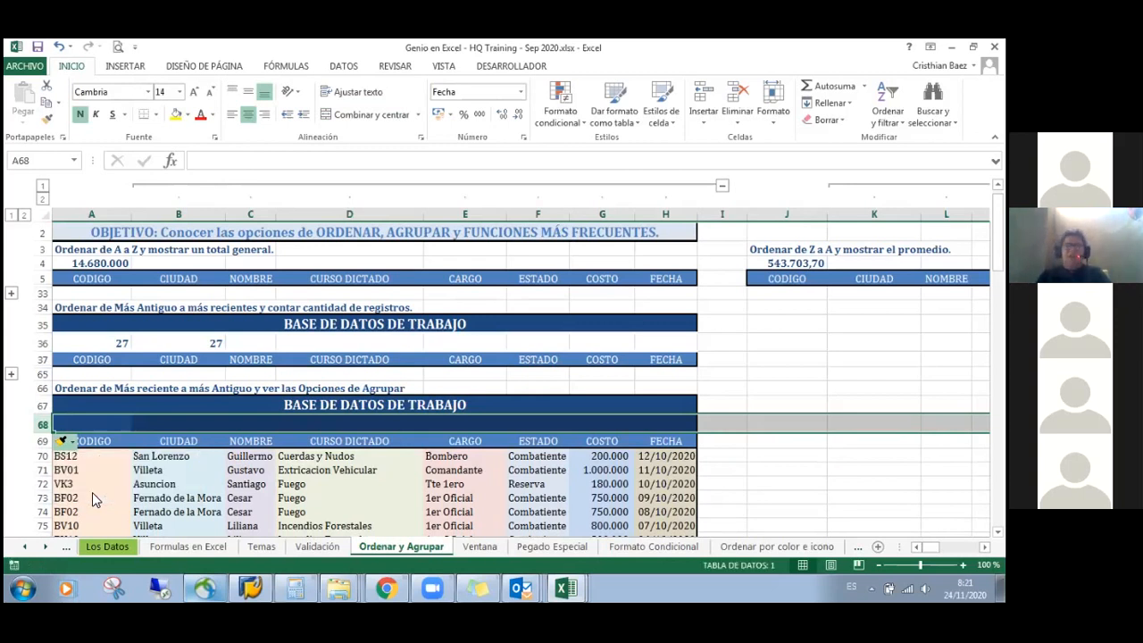
{"action": "left_click", "coordinate": [113, 424]}
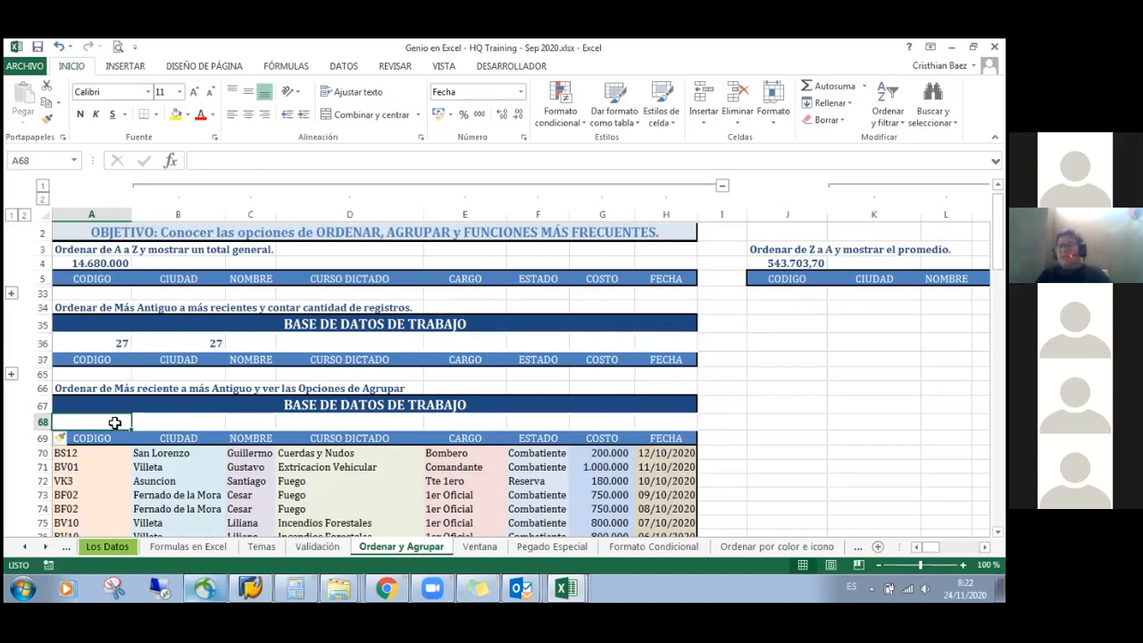
Go to the first CURSO DICTADO entry of the third table, cell D70
{"action": "scroll", "coordinate": [113, 424], "scroll_direction": "down", "scroll_amount": 4}
{"action": "scroll", "coordinate": [118, 424], "scroll_direction": "up", "scroll_amount": 1}
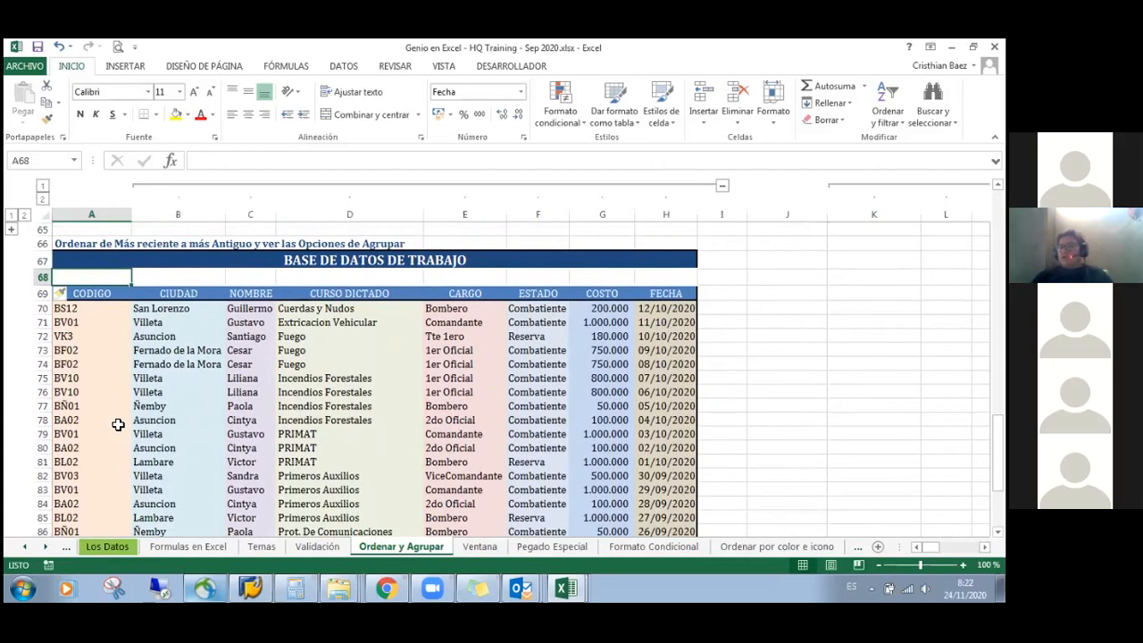
{"action": "key", "text": "Down"}
{"action": "key", "text": "Down"}
{"action": "key", "text": "Right"}
{"action": "key", "text": "Right"}
{"action": "key", "text": "Right"}
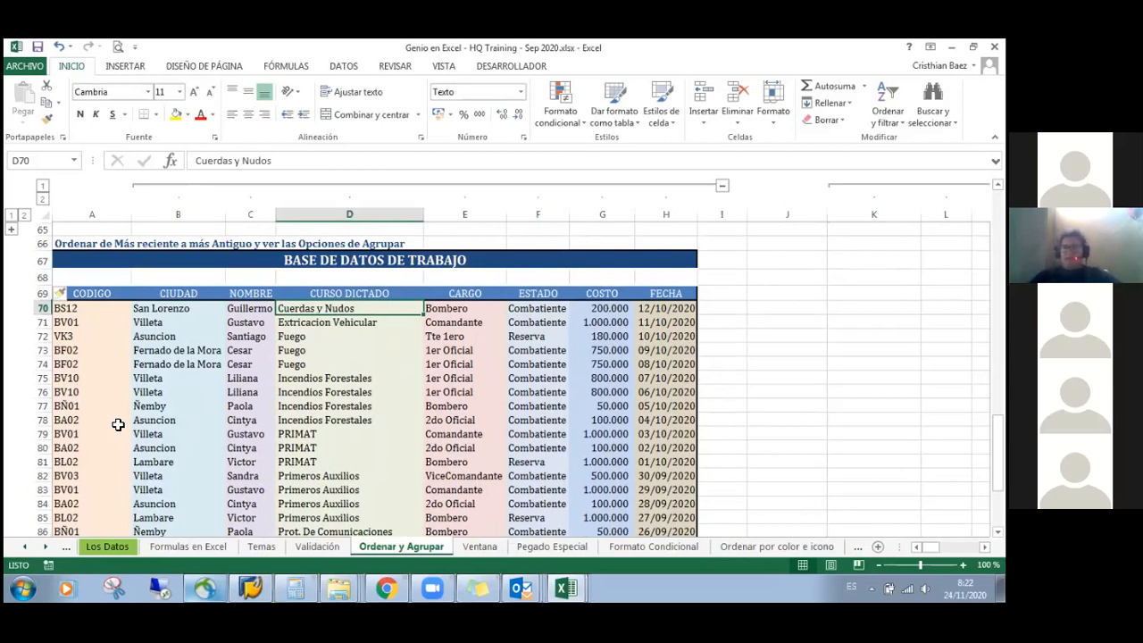
{"action": "key", "text": "Up"}
{"action": "key", "text": "Down"}
{"action": "key", "text": "Down"}
{"action": "key", "text": "Up"}
{"action": "key", "text": "Up"}
{"action": "key", "text": "Down"}
{"action": "key", "text": "Down"}
{"action": "key", "text": "Up"}
{"action": "key", "text": "Down"}
{"action": "key", "text": "Up"}
{"action": "key", "text": "Up"}
{"action": "key", "text": "Up"}
{"action": "key", "text": "Down"}
{"action": "key", "text": "Down"}
{"action": "key", "text": "Down"}
{"action": "key", "text": "Down"}
{"action": "key", "text": "Up"}
{"action": "key", "text": "Up"}
{"action": "key", "text": "Down"}
{"action": "key", "text": "Up"}
{"action": "key", "text": "Down"}
{"action": "key", "text": "Up"}
{"action": "key", "text": "shift+Up"}
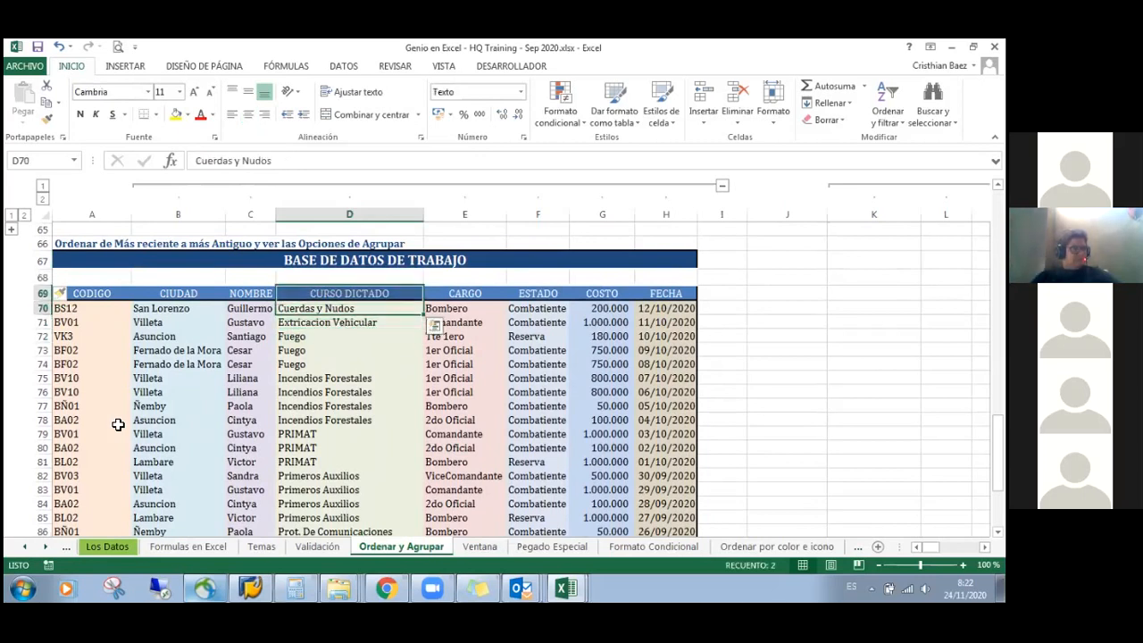
{"action": "key", "text": "Down"}
{"action": "key", "text": "Up"}
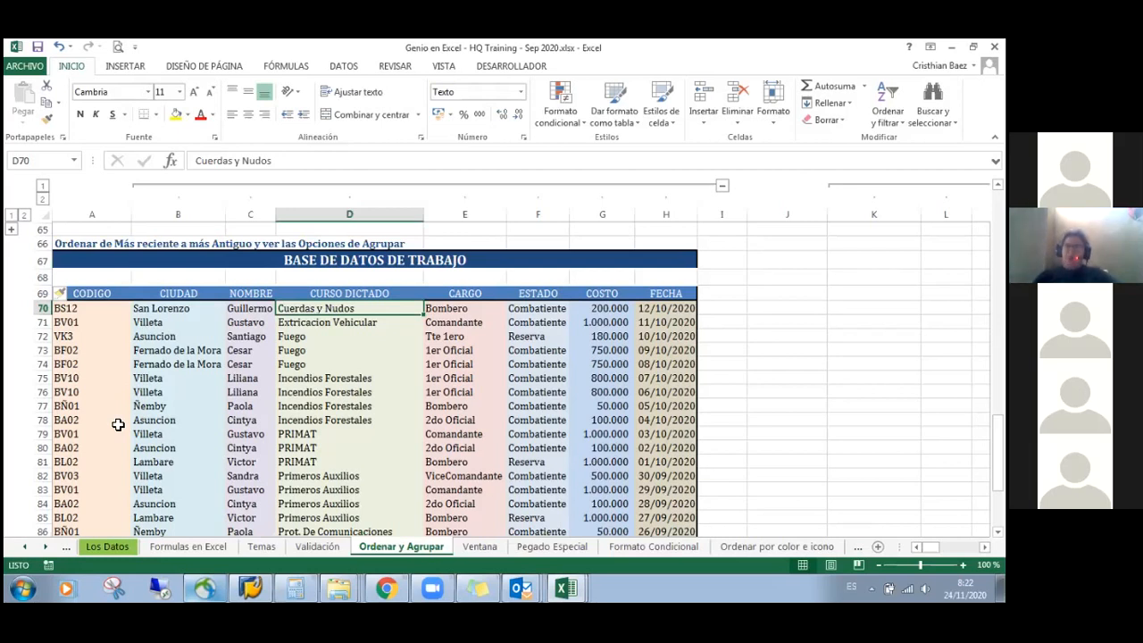
Sort the third table's records from A to Z by CURSO DICTADO
{"action": "key", "text": "Down"}
{"action": "key", "text": "Down"}
{"action": "key", "text": "Up"}
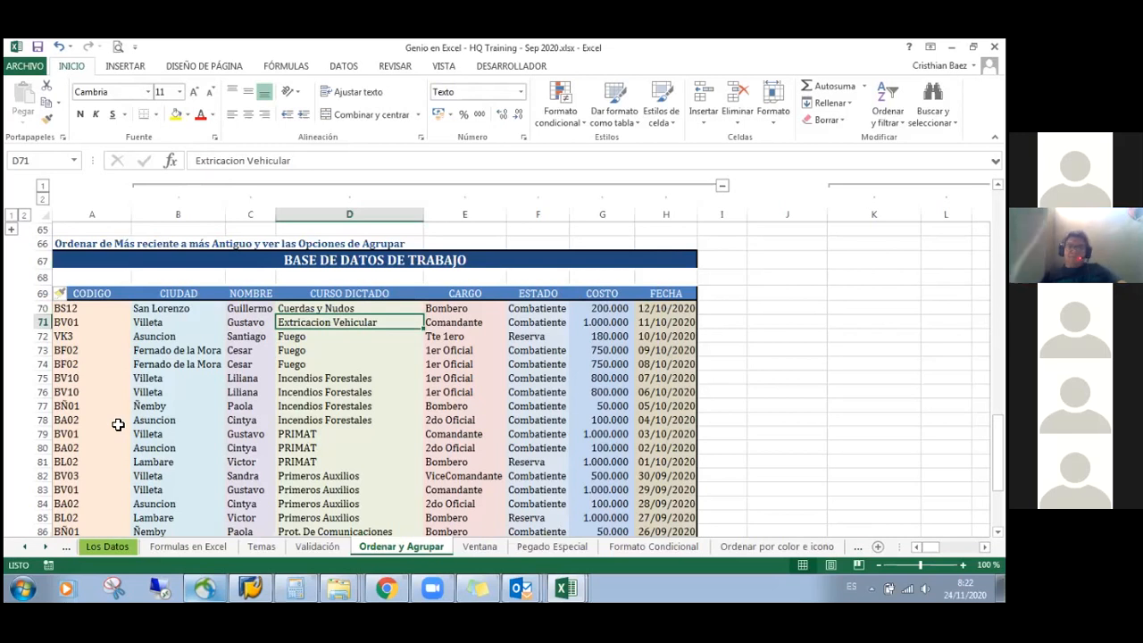
{"action": "right_click", "coordinate": [310, 322]}
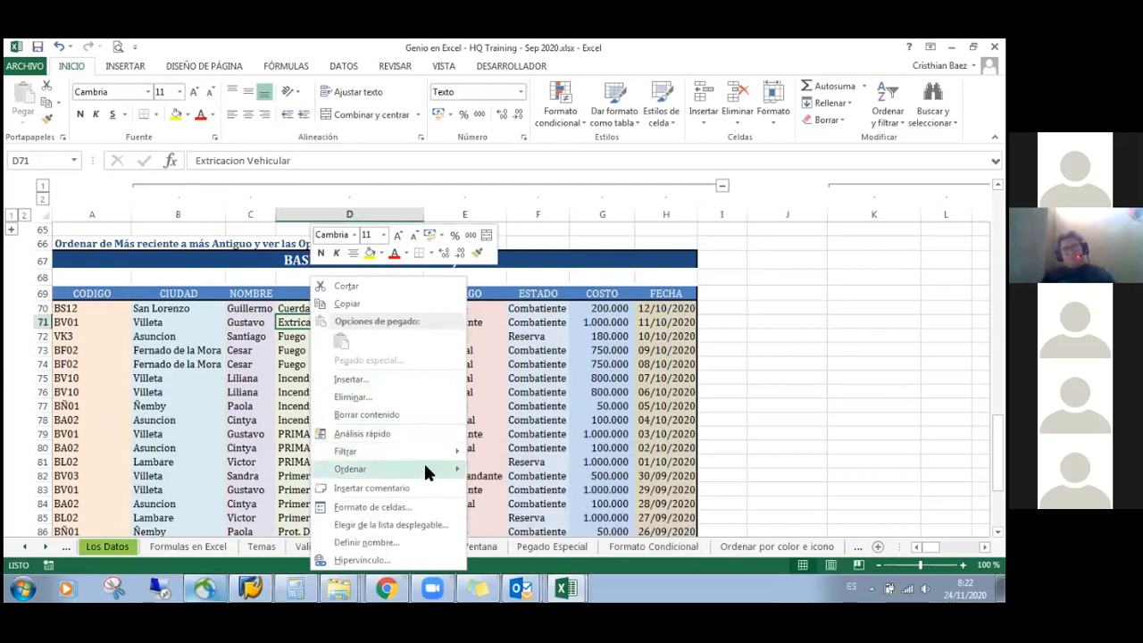
{"action": "mouse_move", "coordinate": [424, 469]}
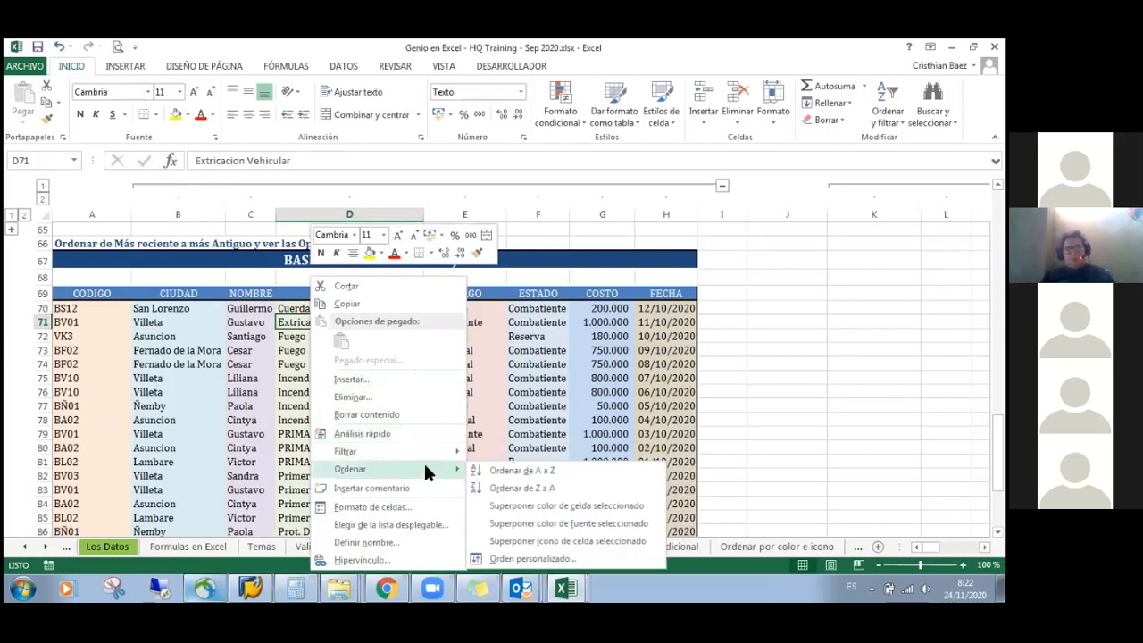
{"action": "left_click", "coordinate": [546, 471]}
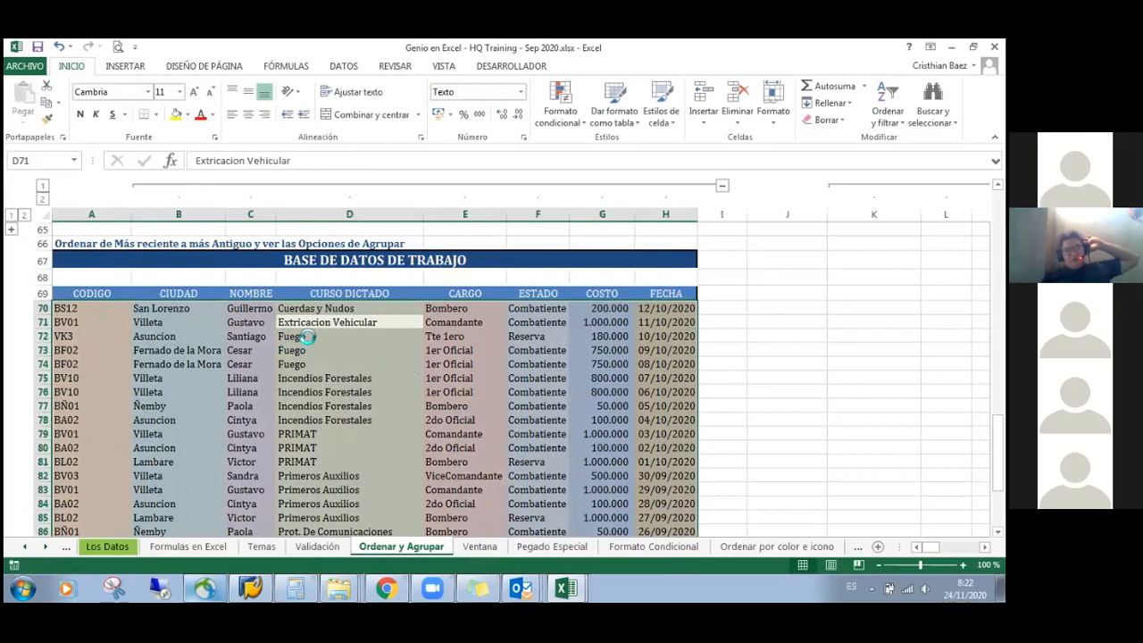
{"action": "left_click", "coordinate": [313, 310]}
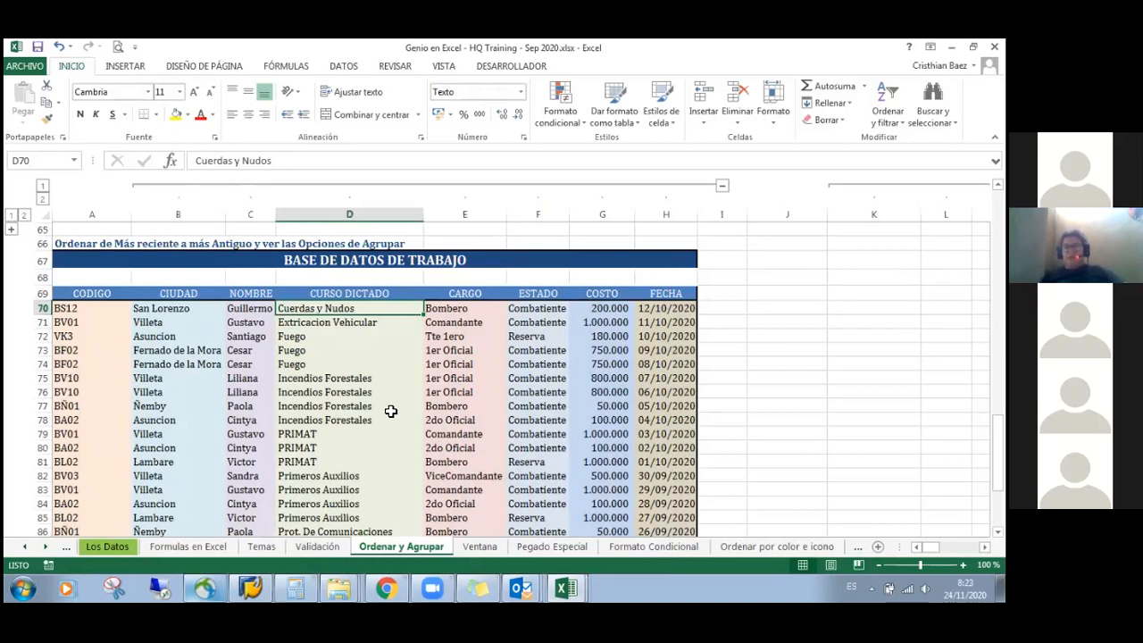
Examine the order of the dates down the third table's FECHA column
{"action": "key", "text": "Up"}
{"action": "key", "text": "Up"}
{"action": "key", "text": "Right"}
{"action": "key", "text": "Right"}
{"action": "key", "text": "Right"}
{"action": "key", "text": "Right"}
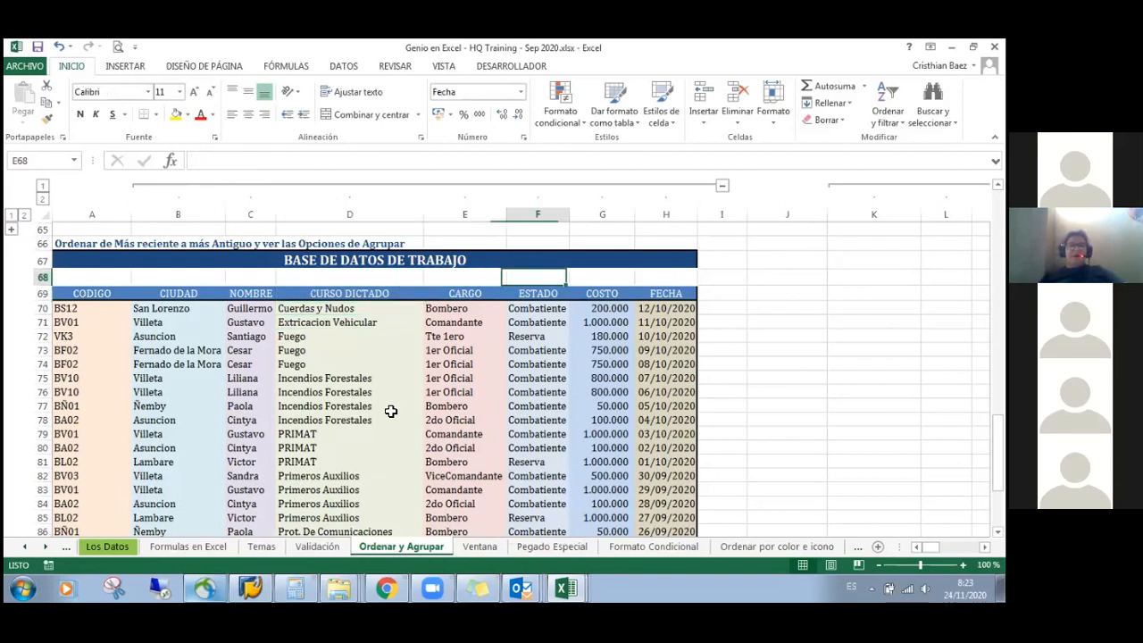
{"action": "key", "text": "Down"}
{"action": "key", "text": "Down"}
{"action": "key", "text": "Down"}
{"action": "key", "text": "Down"}
{"action": "key", "text": "Down"}
{"action": "key", "text": "Down"}
{"action": "key", "text": "Down"}
{"action": "key", "text": "Down"}
{"action": "key", "text": "Down"}
{"action": "key", "text": "Down"}
{"action": "key", "text": "Down"}
{"action": "key", "text": "Down"}
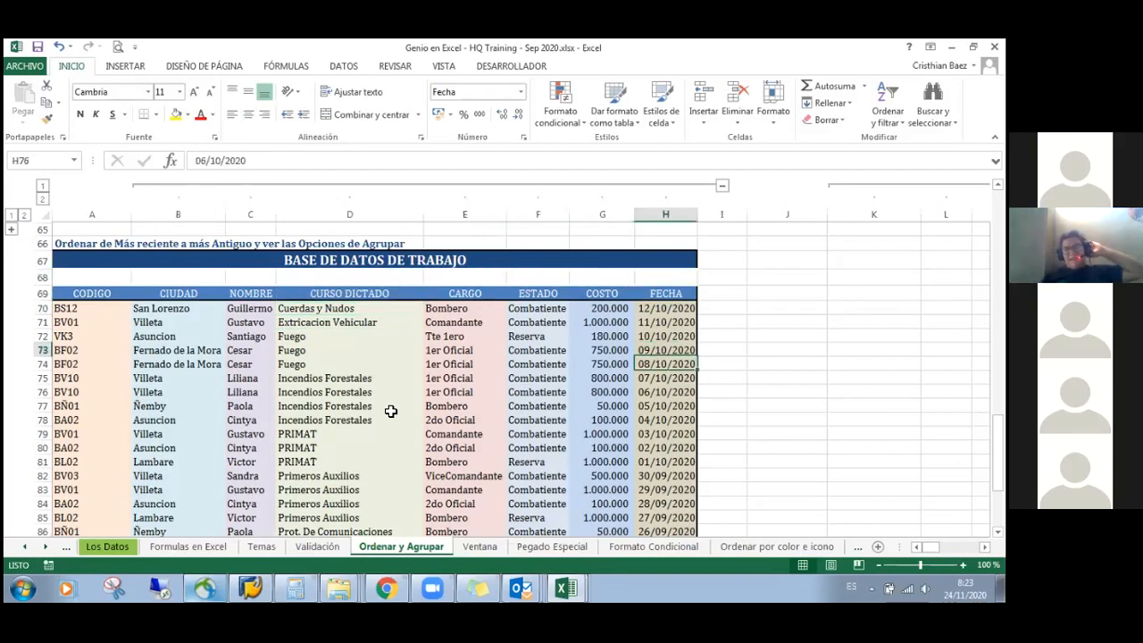
{"action": "key", "text": "Down"}
{"action": "key", "text": "Down"}
{"action": "key", "text": "Down"}
{"action": "key", "text": "Down"}
{"action": "key", "text": "Down"}
{"action": "key", "text": "Down"}
{"action": "key", "text": "Down"}
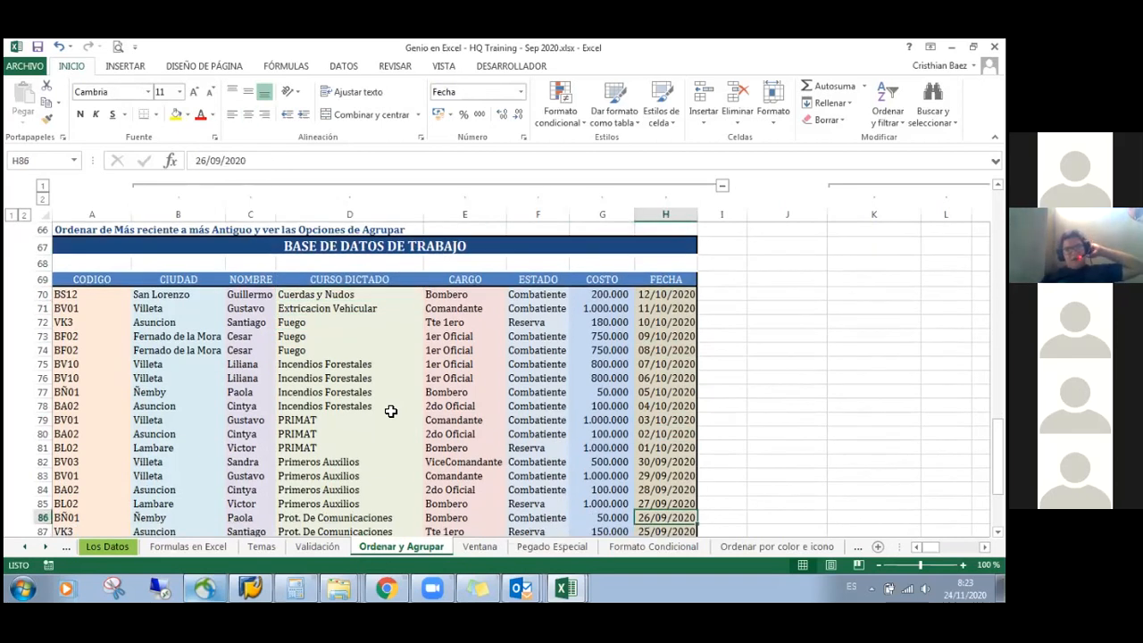
{"action": "key", "text": "Down"}
{"action": "key", "text": "Down"}
{"action": "key", "text": "Down"}
{"action": "key", "text": "Down"}
{"action": "key", "text": "Down"}
{"action": "key", "text": "Down"}
{"action": "key", "text": "Down"}
{"action": "key", "text": "Down"}
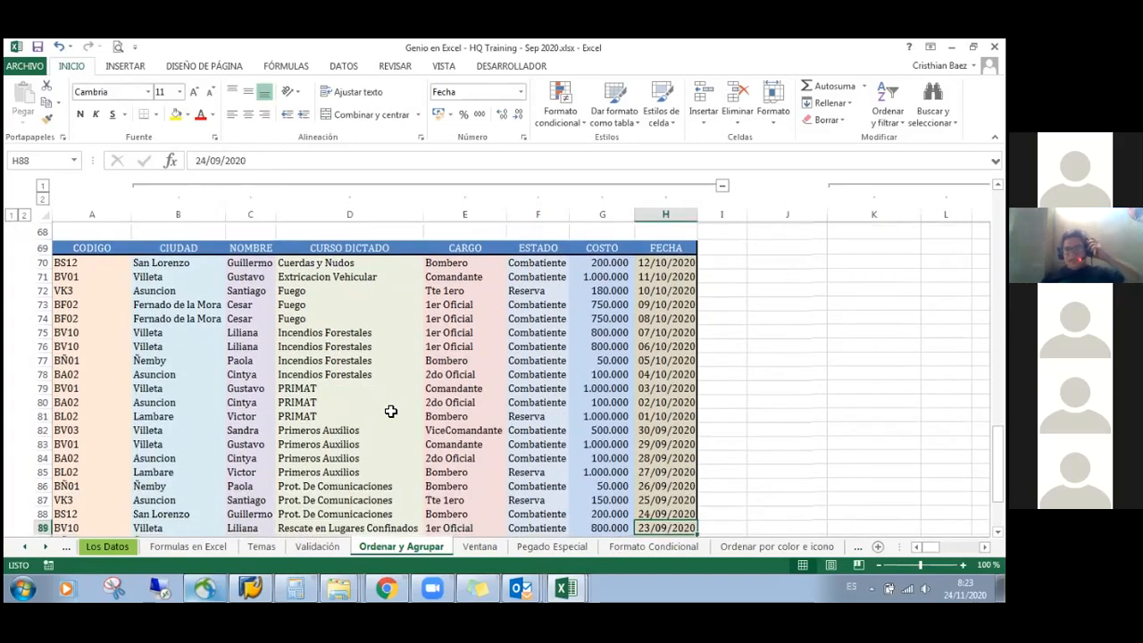
Review the FECHA dates back up to the third table's first record, cell H70
{"action": "key", "text": "Down"}
{"action": "key", "text": "Down"}
{"action": "key", "text": "Down"}
{"action": "key", "text": "Up"}
{"action": "key", "text": "Up"}
{"action": "key", "text": "Up"}
{"action": "key", "text": "Up"}
{"action": "key", "text": "Up"}
{"action": "key", "text": "Up"}
{"action": "key", "text": "Up"}
{"action": "key", "text": "Up"}
{"action": "key", "text": "Up"}
{"action": "key", "text": "Up"}
{"action": "key", "text": "Up"}
{"action": "key", "text": "Up"}
{"action": "key", "text": "Up"}
{"action": "key", "text": "Up"}
{"action": "key", "text": "Up"}
{"action": "key", "text": "Up"}
{"action": "key", "text": "Up"}
{"action": "key", "text": "Up"}
{"action": "key", "text": "Up"}
{"action": "key", "text": "Up"}
{"action": "key", "text": "Up"}
{"action": "key", "text": "Up"}
{"action": "key", "text": "Up"}
{"action": "key", "text": "Up"}
{"action": "key", "text": "Up"}
{"action": "key", "text": "Up"}
{"action": "key", "text": "Up"}
{"action": "key", "text": "Up"}
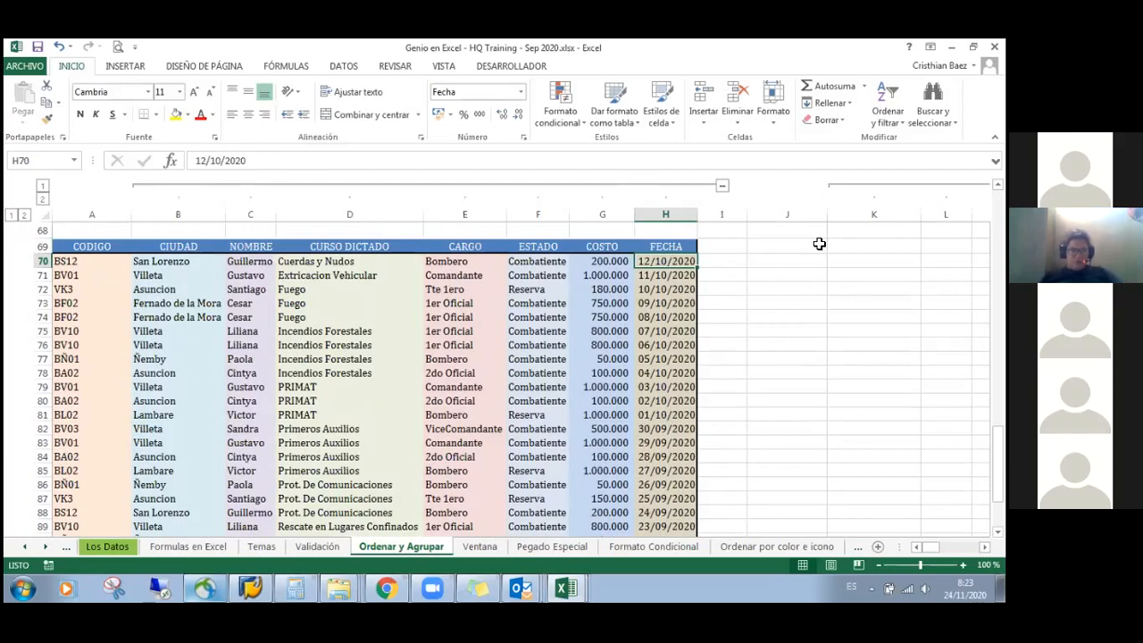
{"action": "left_click", "coordinate": [314, 264]}
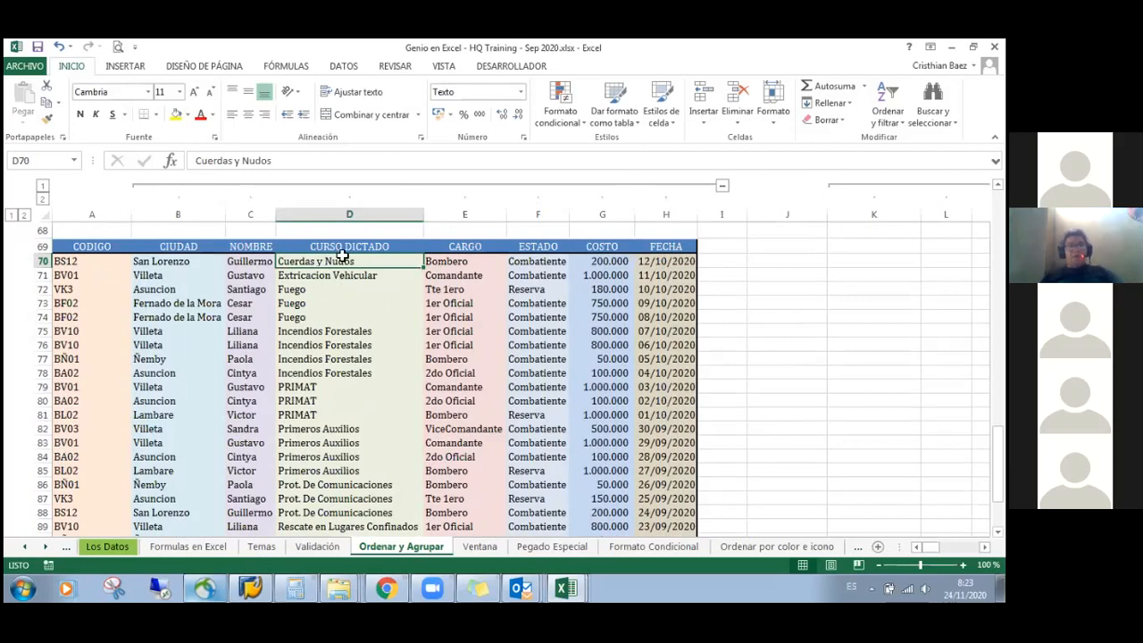
{"action": "key", "text": "Up"}
{"action": "key", "text": "Down"}
{"action": "key", "text": "Up"}
{"action": "key", "text": "Down"}
{"action": "key", "text": "Down"}
{"action": "key", "text": "Up"}
{"action": "key", "text": "Up"}
{"action": "key", "text": "Down"}
{"action": "key", "text": "Down"}
{"action": "key", "text": "Up"}
{"action": "key", "text": "Down"}
{"action": "key", "text": "Down"}
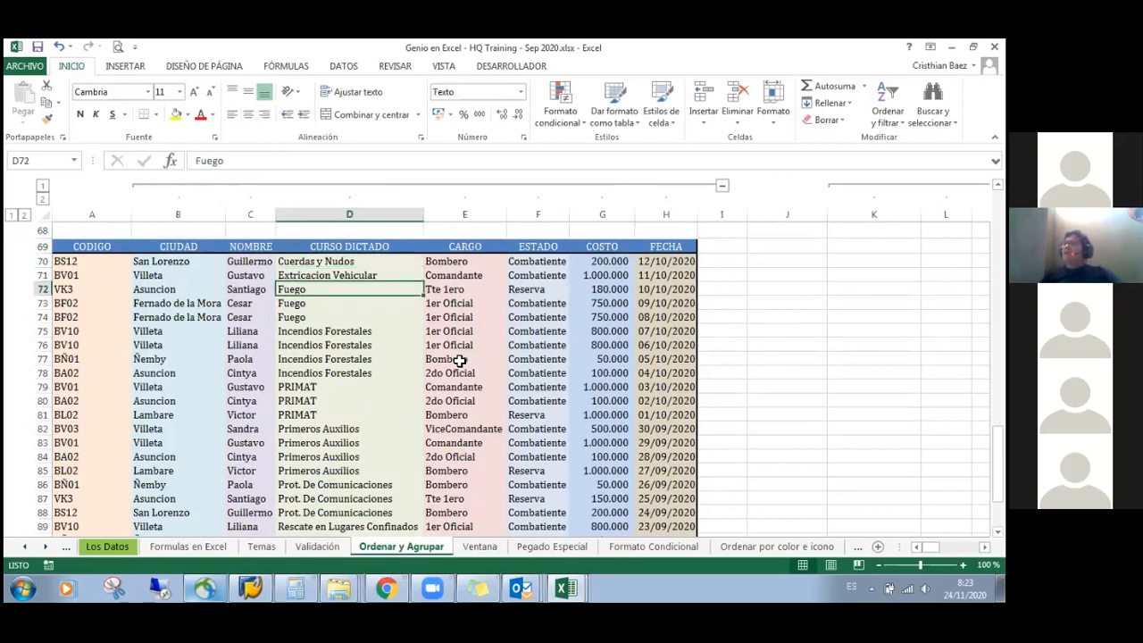
Sort the third table's records from A to Z by NOMBRE
{"action": "key", "text": "Up"}
{"action": "key", "text": "Up"}
{"action": "key", "text": "Left"}
{"action": "key", "text": "Down"}
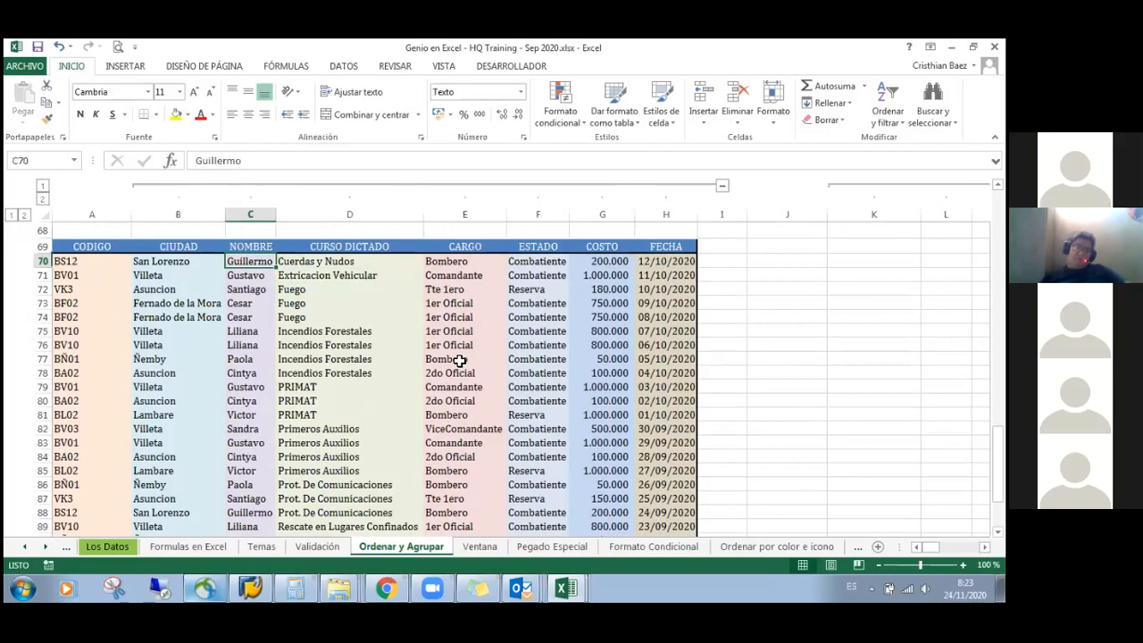
{"action": "right_click", "coordinate": [257, 259]}
{"action": "mouse_move", "coordinate": [384, 452]}
{"action": "left_click", "coordinate": [462, 453]}
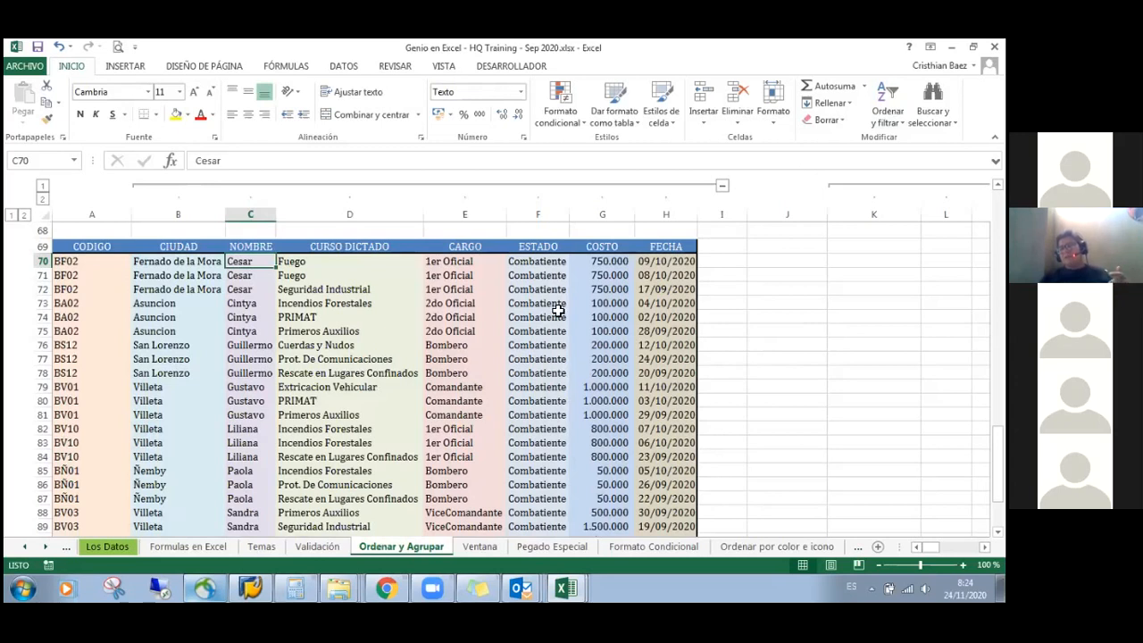
Check the third table's instruction in row 66 and go to its first FECHA entry, cell H70
{"action": "left_click", "coordinate": [240, 275]}
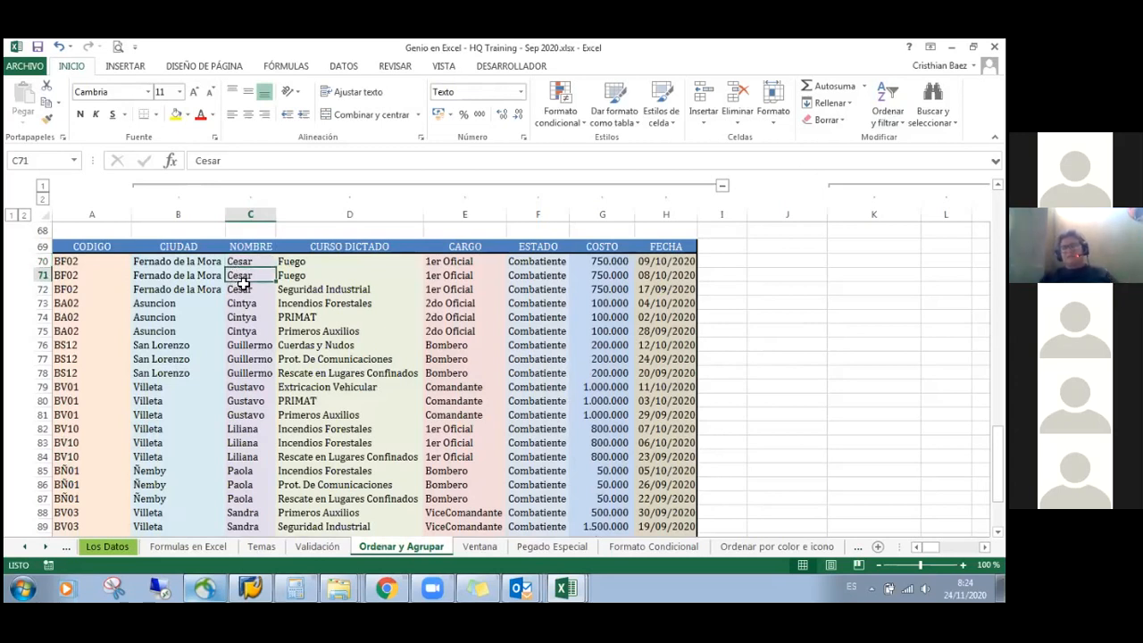
{"action": "scroll", "coordinate": [254, 272], "scroll_direction": "up", "scroll_amount": 2}
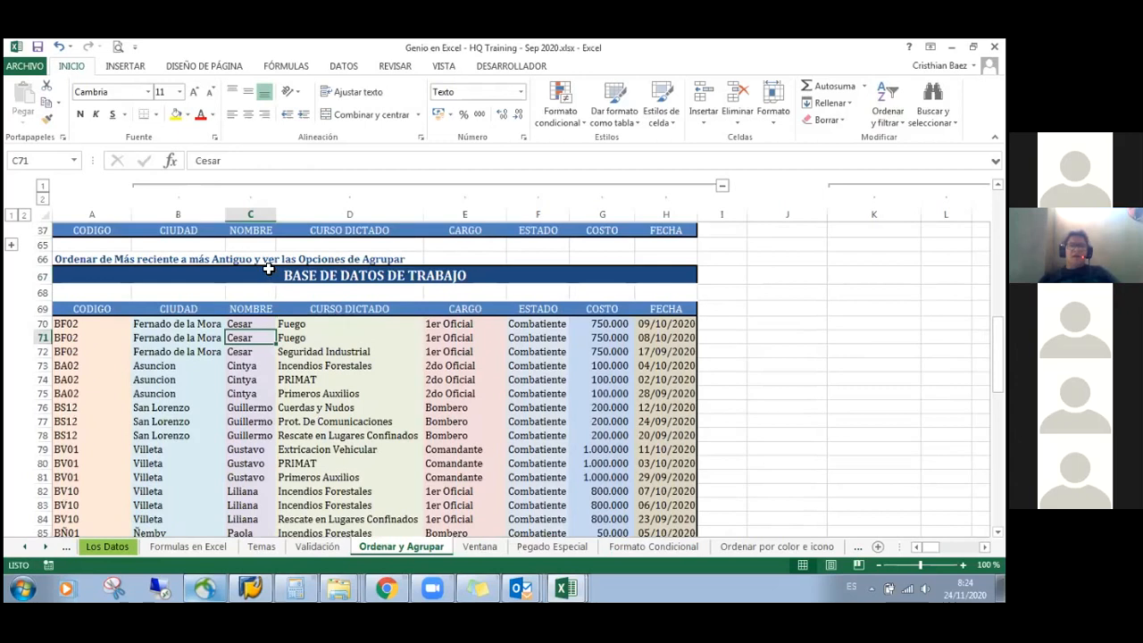
{"action": "left_click", "coordinate": [223, 259]}
{"action": "key", "text": "Down"}
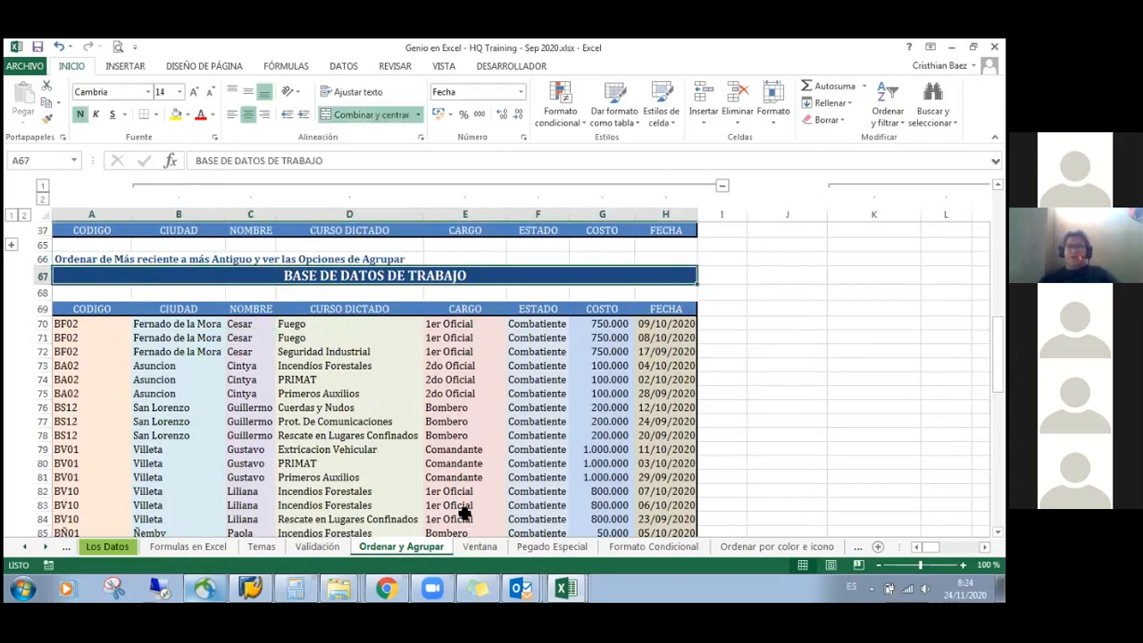
{"action": "left_click", "coordinate": [357, 324]}
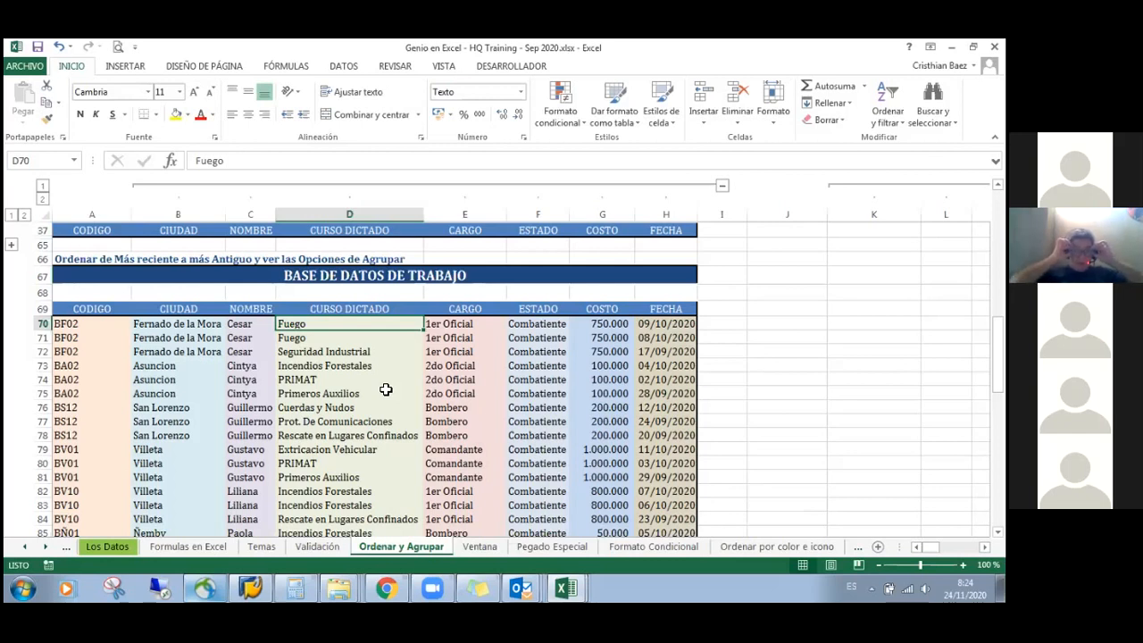
{"action": "key", "text": "Right"}
{"action": "key", "text": "Right"}
{"action": "key", "text": "Right"}
{"action": "key", "text": "Right"}
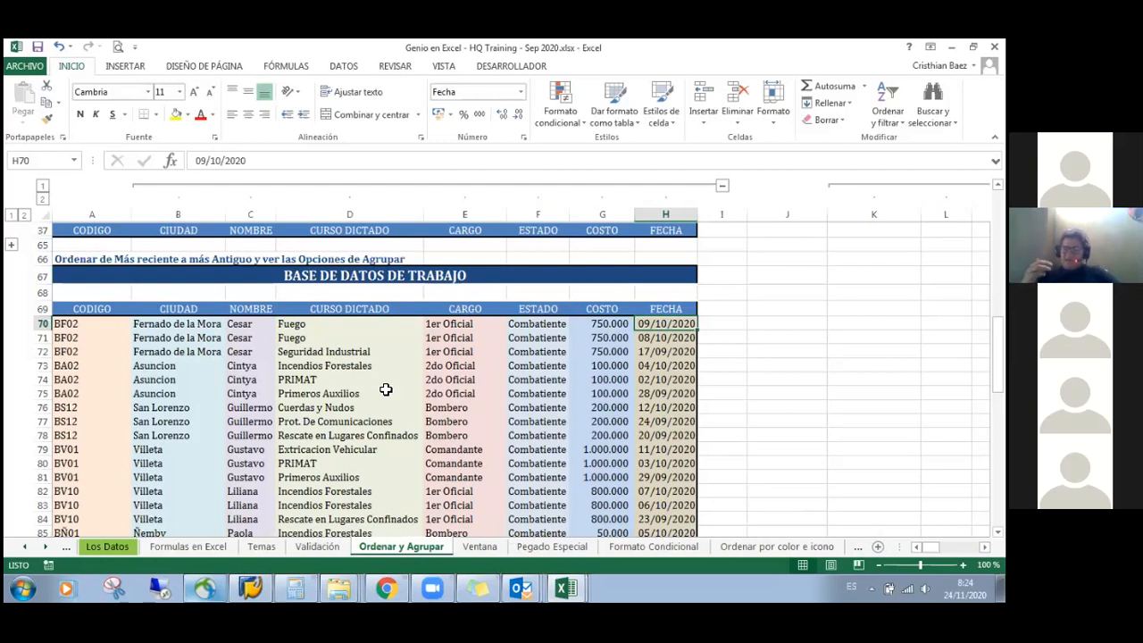
{"action": "key", "text": "alt"}
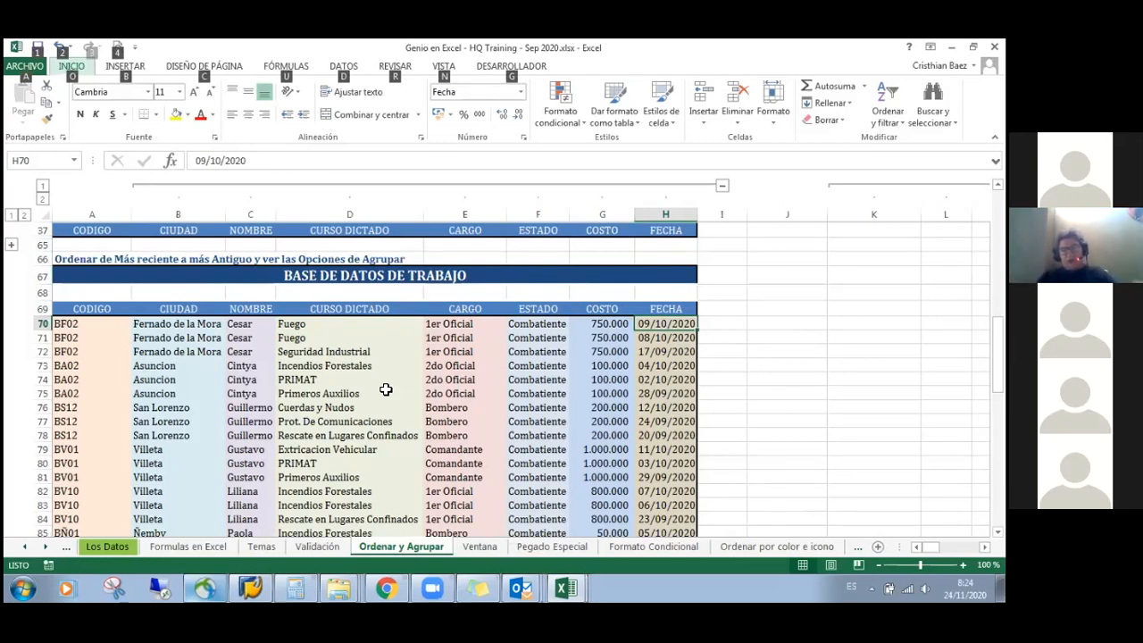
{"action": "key", "text": "o"}
{"action": "key", "text": "f"}
{"action": "key", "text": "n"}
{"action": "key", "text": "Tab"}
{"action": "key", "text": "Tab"}
{"action": "key", "text": "Tab"}
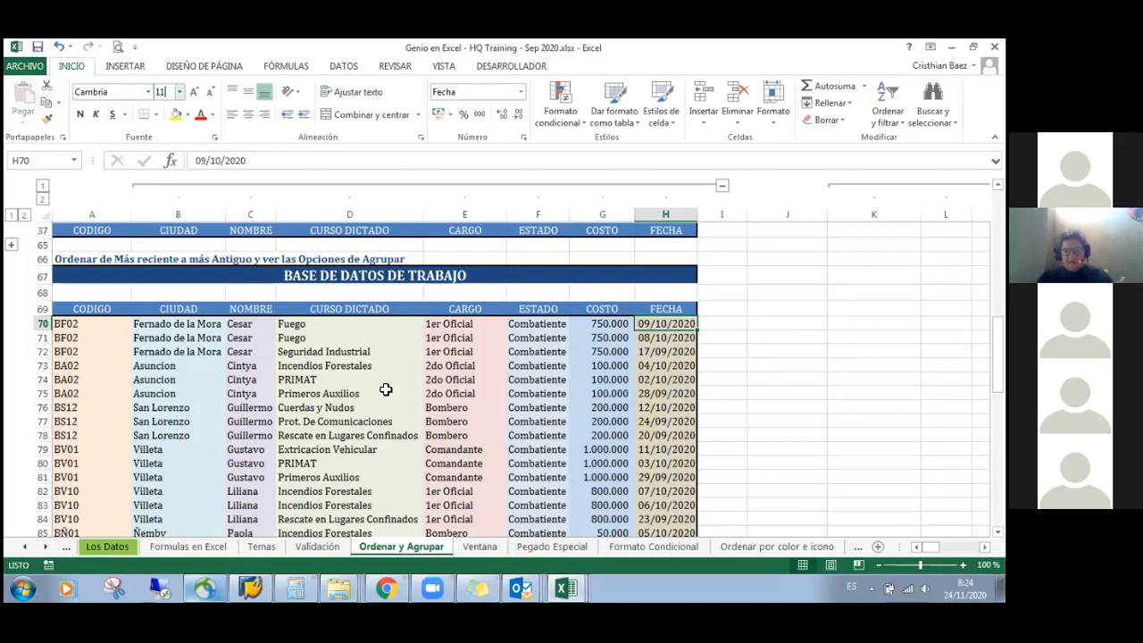
{"action": "key", "text": "Tab"}
{"action": "key", "text": "Tab"}
{"action": "key", "text": "Tab"}
{"action": "key", "text": "Tab"}
{"action": "key", "text": "Tab"}
{"action": "key", "text": "Tab"}
{"action": "key", "text": "Tab"}
{"action": "key", "text": "Tab"}
{"action": "key", "text": "Tab"}
{"action": "key", "text": "Tab"}
{"action": "key", "text": "Tab"}
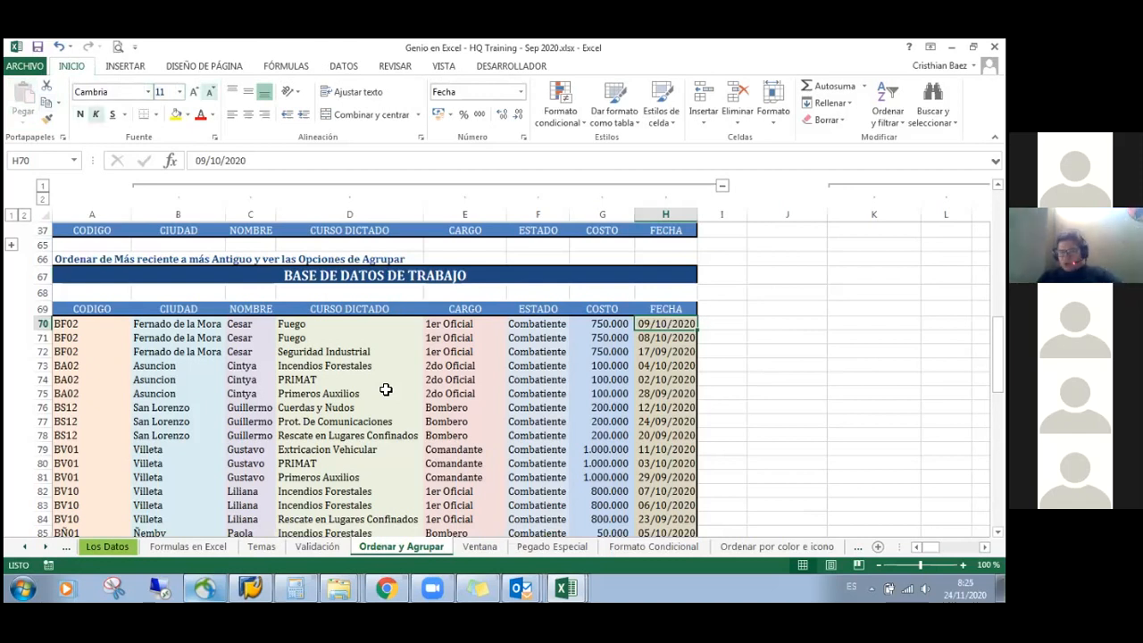
{"action": "key", "text": "Tab"}
{"action": "key", "text": "Tab"}
{"action": "key", "text": "Tab"}
{"action": "key", "text": "Tab"}
{"action": "key", "text": "Tab"}
{"action": "key", "text": "Tab"}
{"action": "key", "text": "Tab"}
{"action": "key", "text": "Tab"}
{"action": "key", "text": "Tab"}
{"action": "key", "text": "Tab"}
{"action": "key", "text": "Tab"}
{"action": "key", "text": "Tab"}
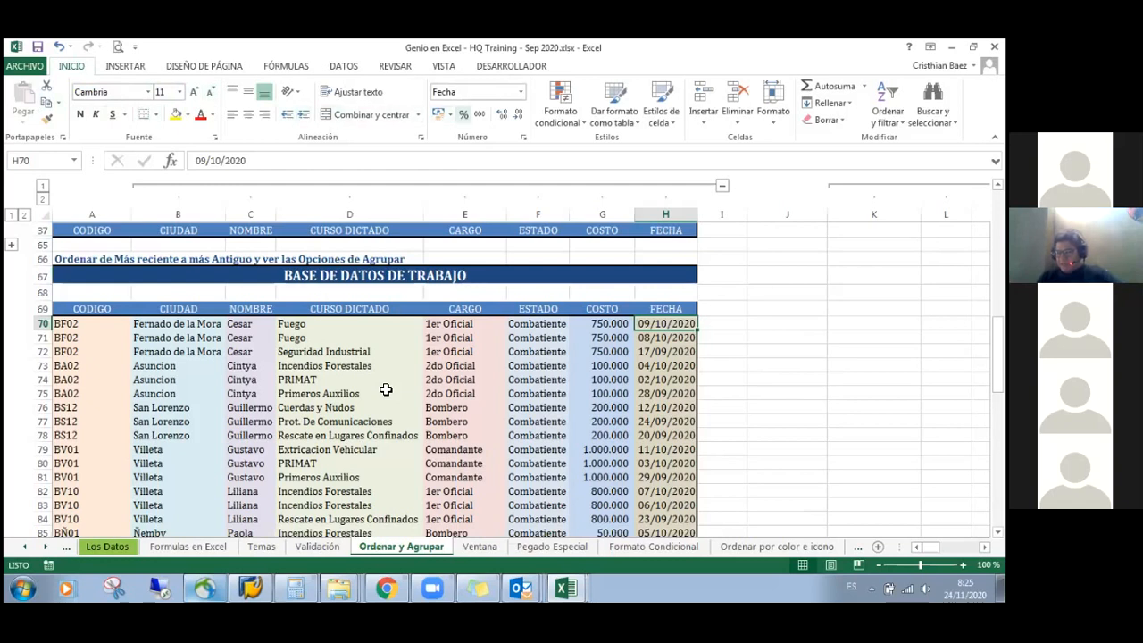
{"action": "key", "text": "Tab"}
{"action": "key", "text": "Tab"}
{"action": "key", "text": "Tab"}
{"action": "key", "text": "Tab"}
{"action": "key", "text": "Tab"}
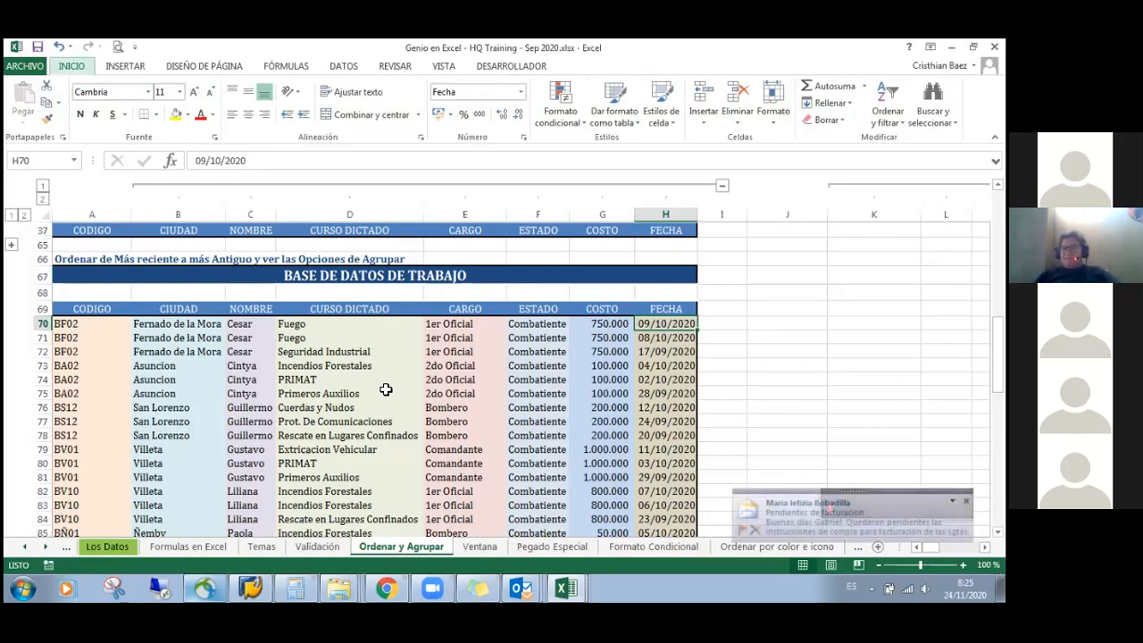
Sort the third table's records from newest to oldest by FECHA
{"action": "key", "text": "alt"}
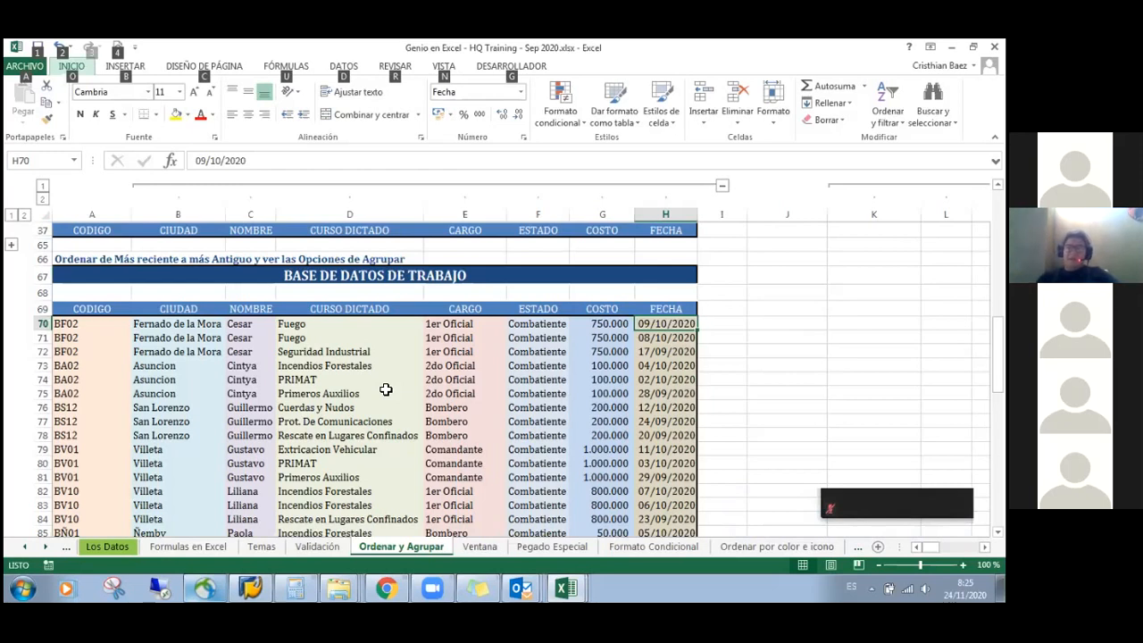
{"action": "key", "text": "d"}
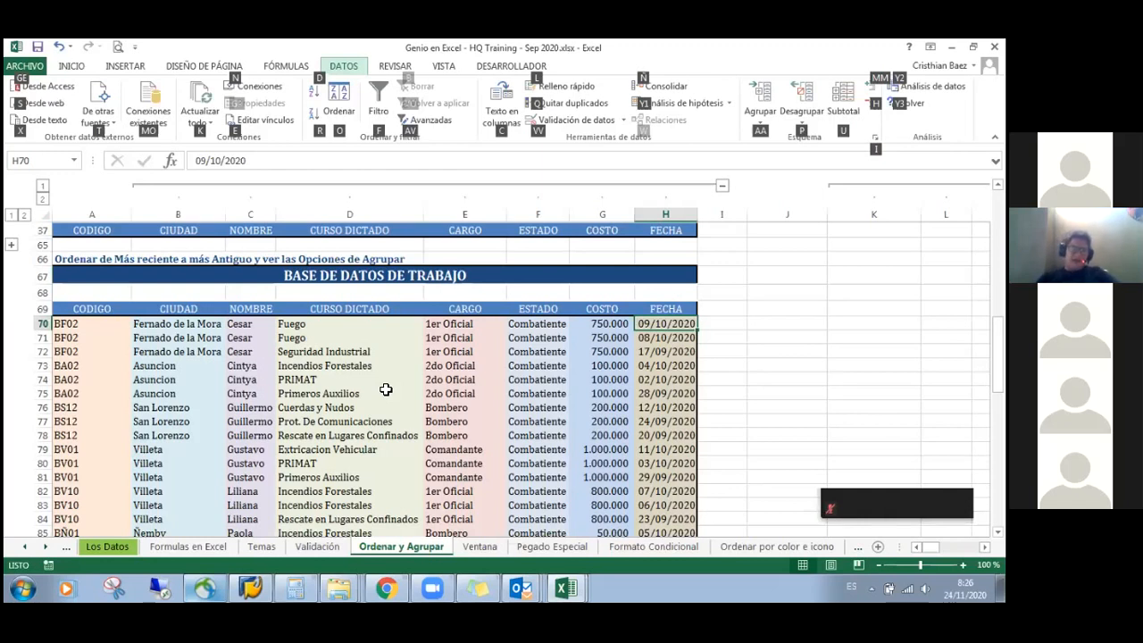
{"action": "key", "text": "d"}
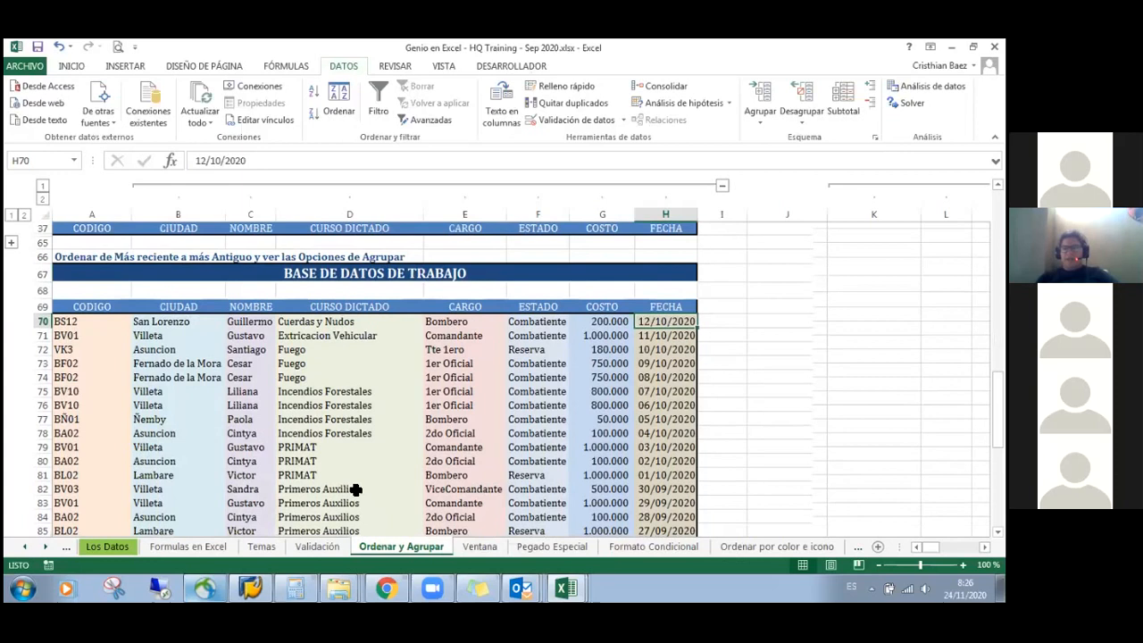
Examine the sorted third table from its first record in row 70 to its last in row 96
{"action": "scroll", "coordinate": [357, 490], "scroll_direction": "down", "scroll_amount": 7}
{"action": "left_click", "coordinate": [660, 371]}
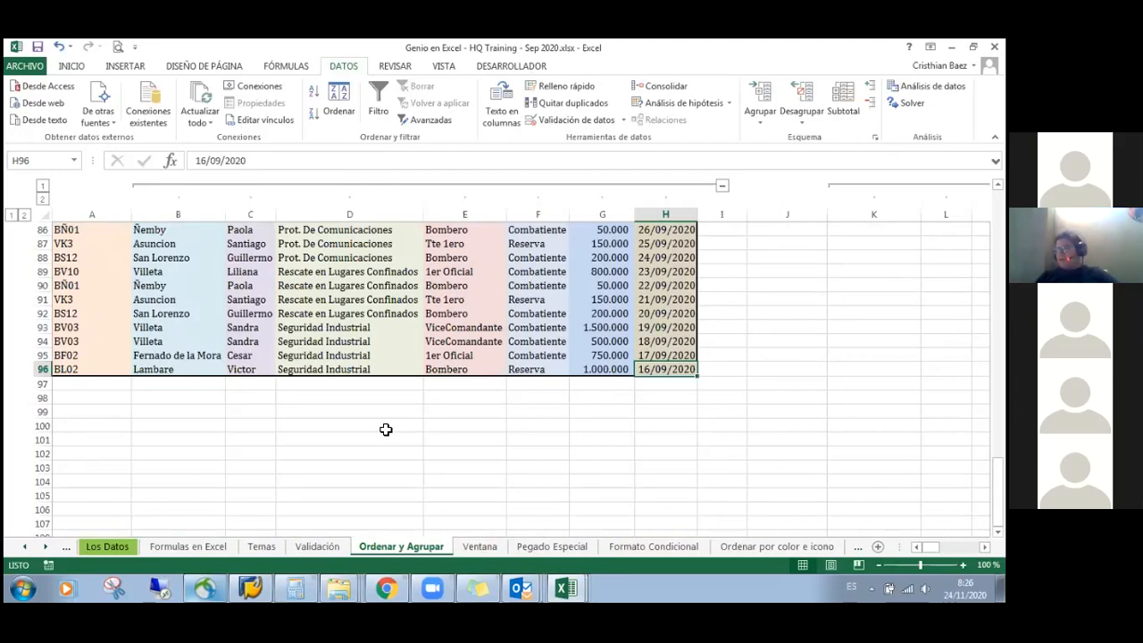
{"action": "scroll", "coordinate": [386, 430], "scroll_direction": "up", "scroll_amount": 6}
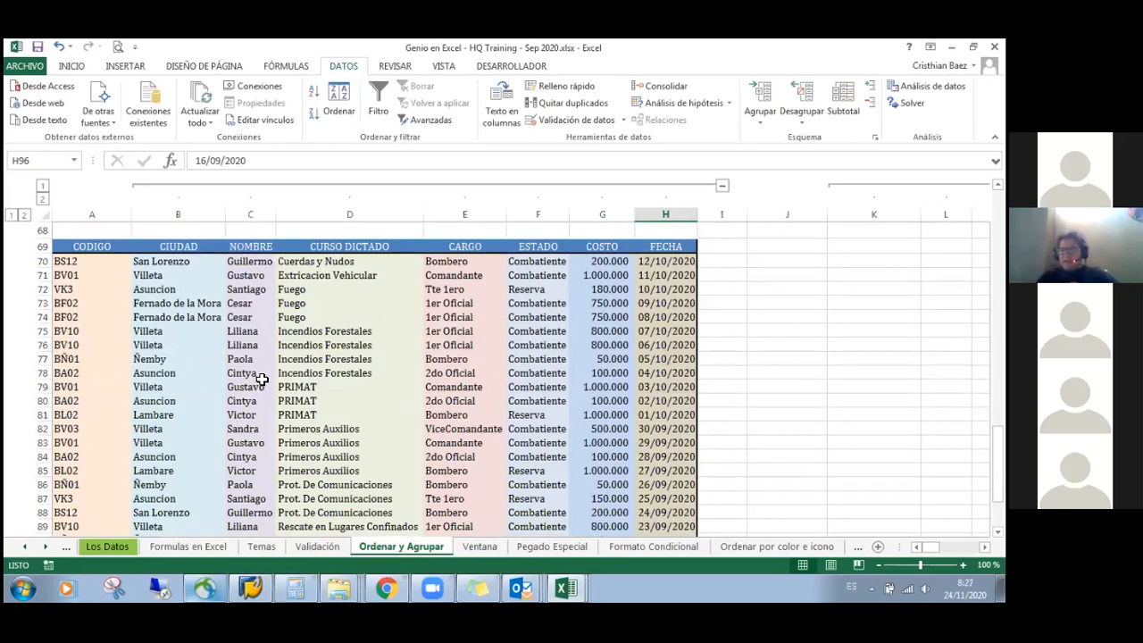
{"action": "left_click", "coordinate": [81, 264]}
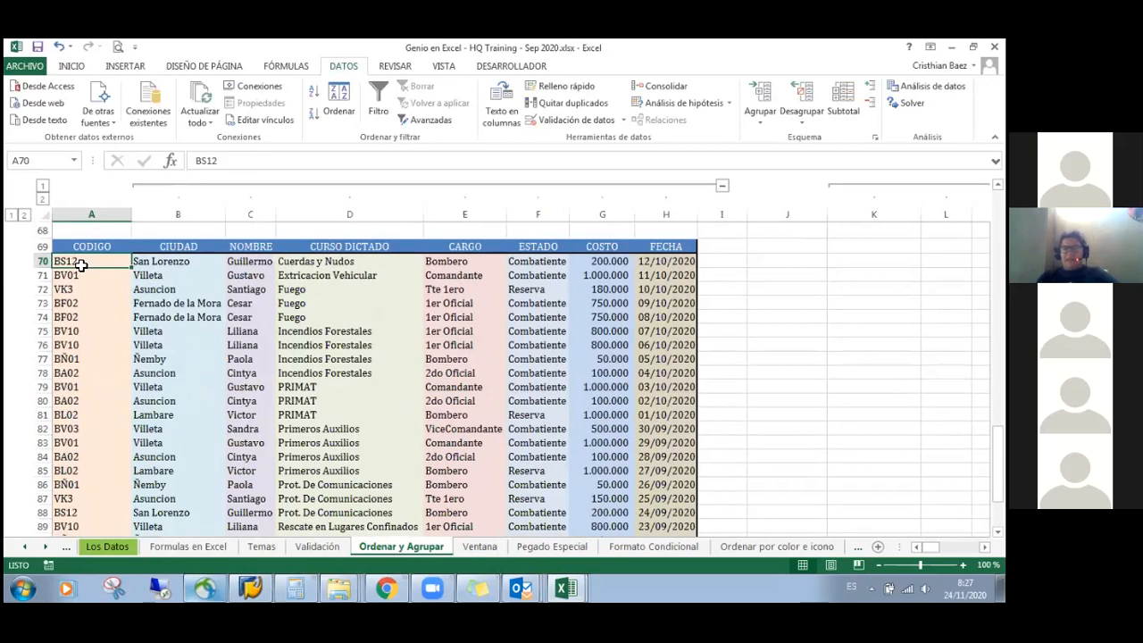
{"action": "scroll", "coordinate": [92, 319], "scroll_direction": "down", "scroll_amount": 5}
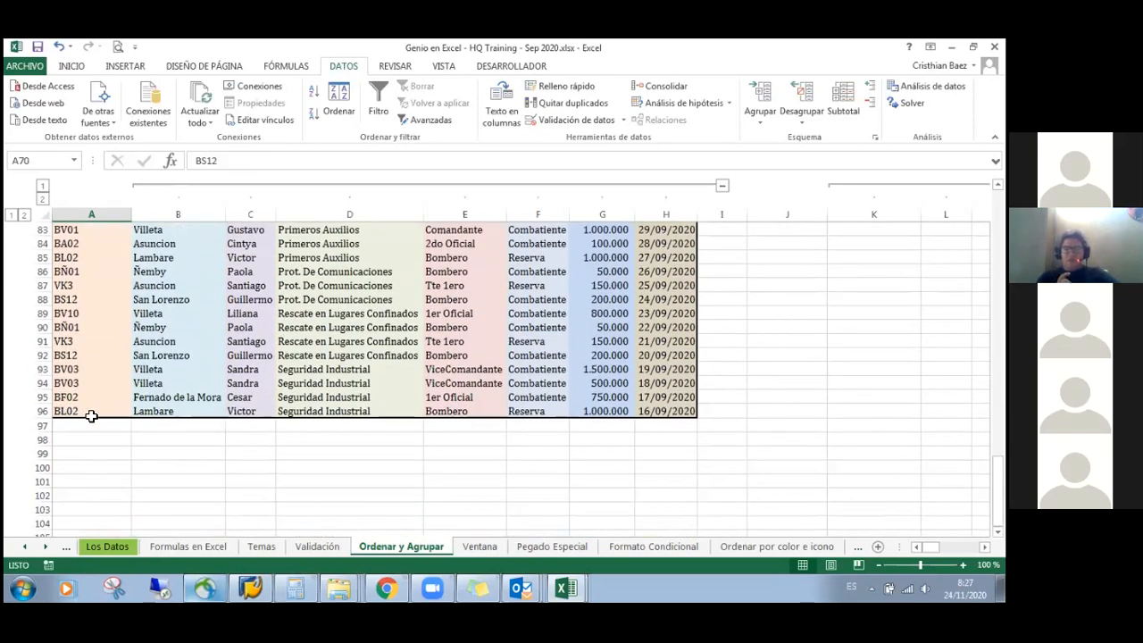
{"action": "scroll", "coordinate": [91, 415], "scroll_direction": "up", "scroll_amount": 5}
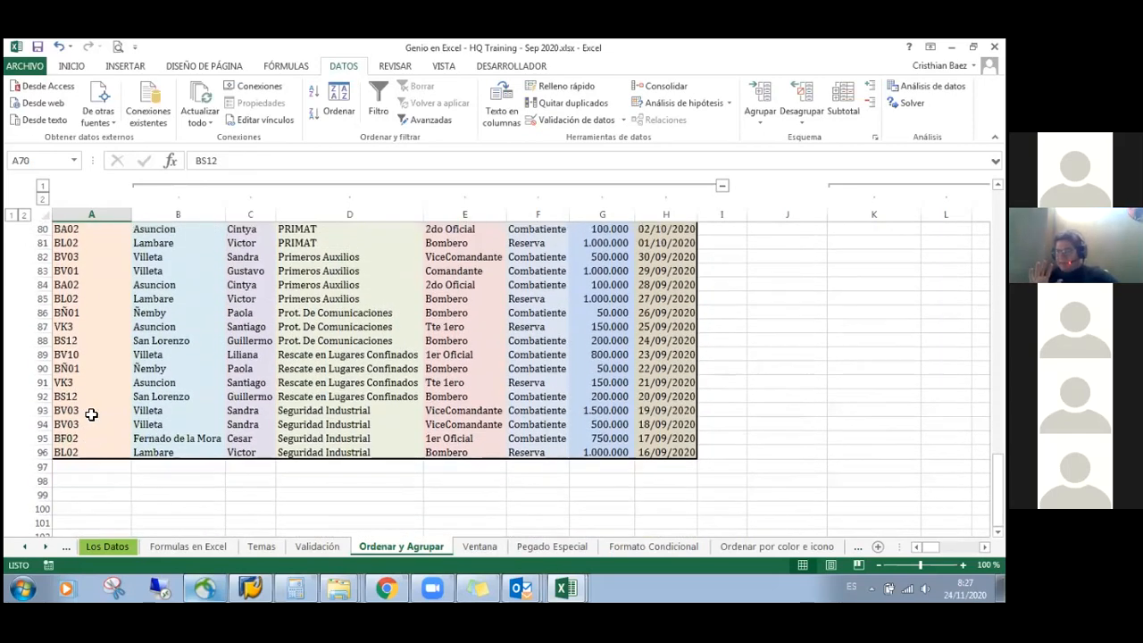
{"action": "scroll", "coordinate": [91, 415], "scroll_direction": "up", "scroll_amount": 1}
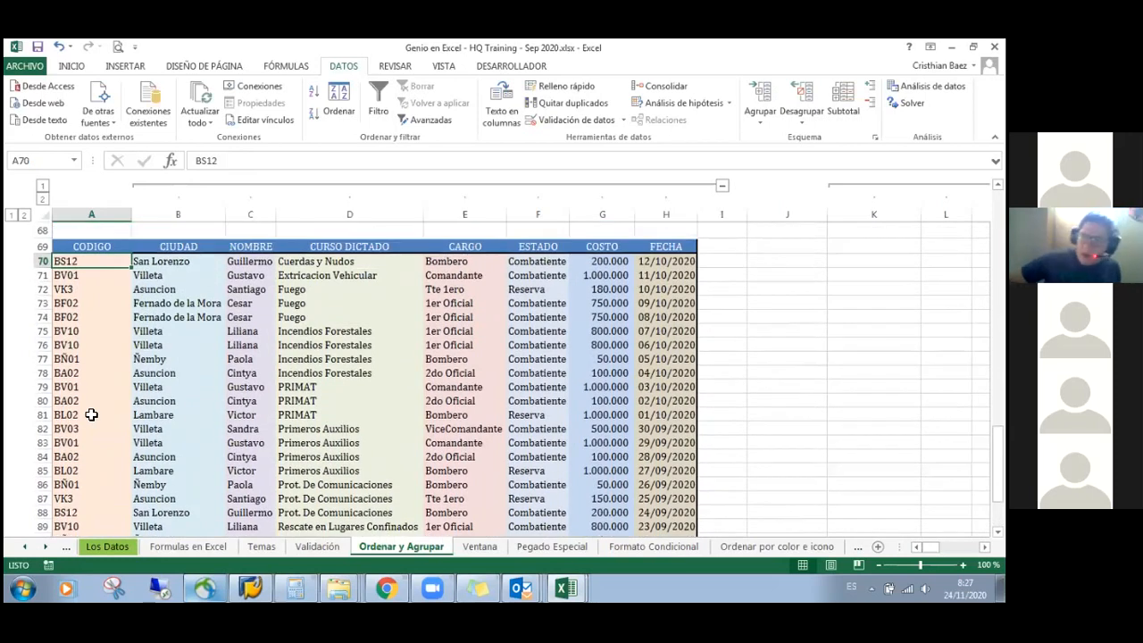
{"action": "scroll", "coordinate": [91, 415], "scroll_direction": "up", "scroll_amount": 1}
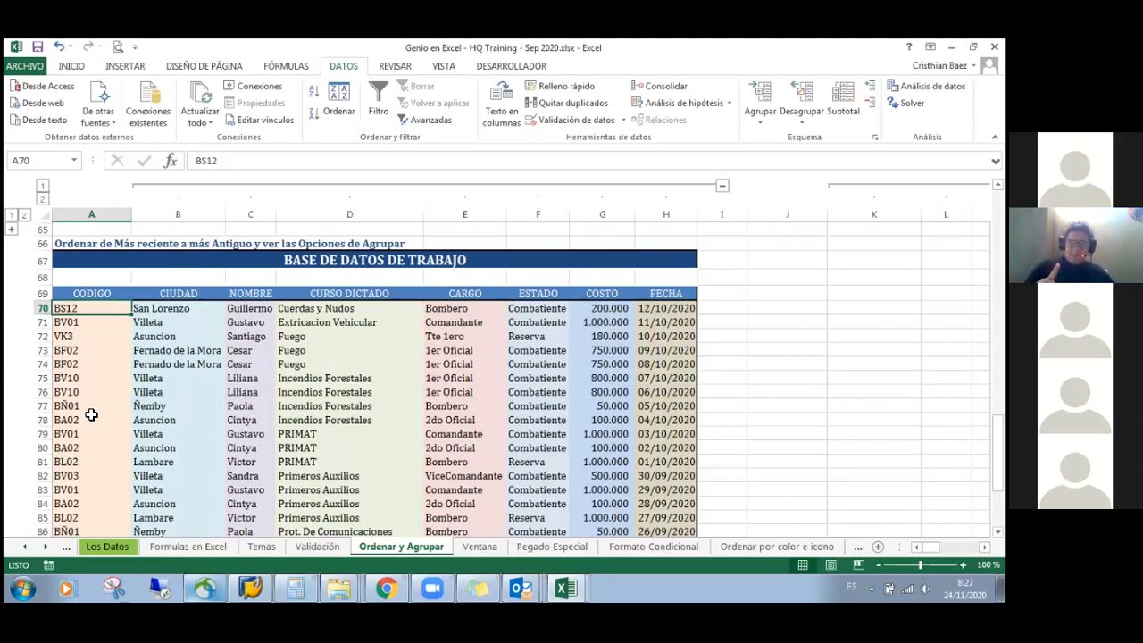
{"action": "key", "text": "Right"}
{"action": "key", "text": "Right"}
{"action": "key", "text": "Right"}
{"action": "key", "text": "Left"}
{"action": "key", "text": "Left"}
{"action": "key", "text": "Right"}
{"action": "key", "text": "Right"}
{"action": "key", "text": "Left"}
{"action": "key", "text": "Left"}
{"action": "key", "text": "Left"}
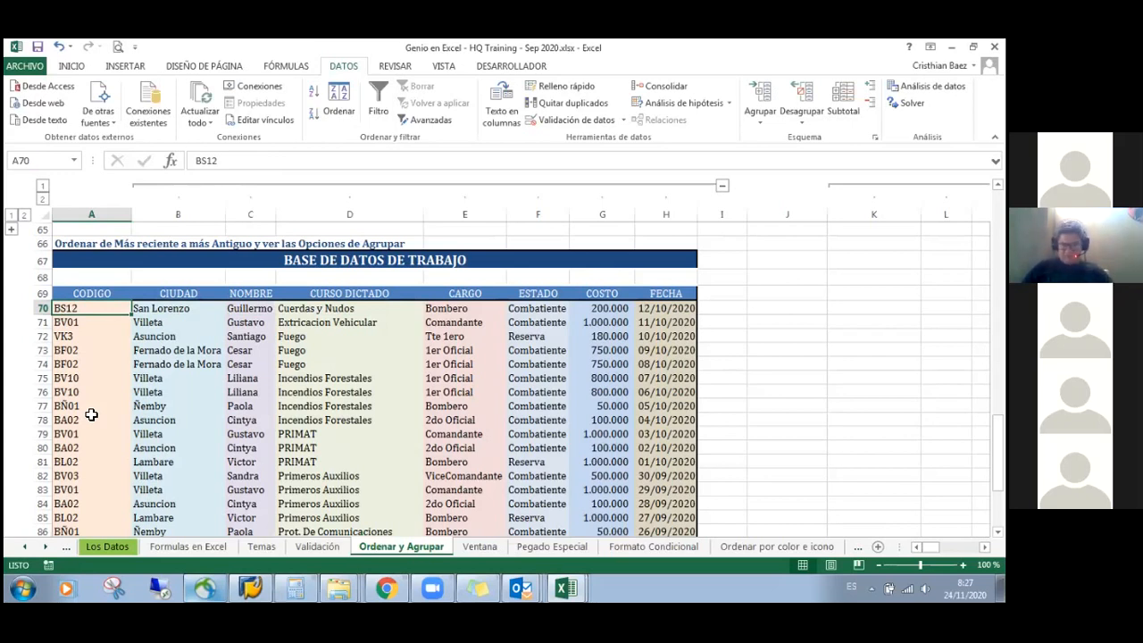
{"action": "key", "text": "Right"}
{"action": "key", "text": "Right"}
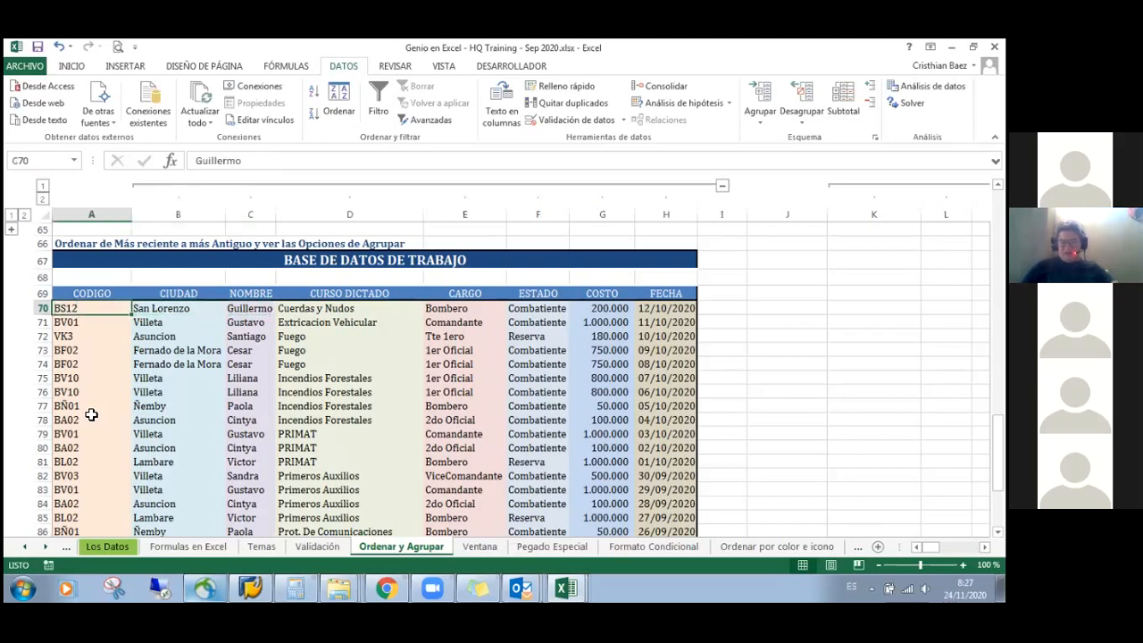
{"action": "key", "text": "Up"}
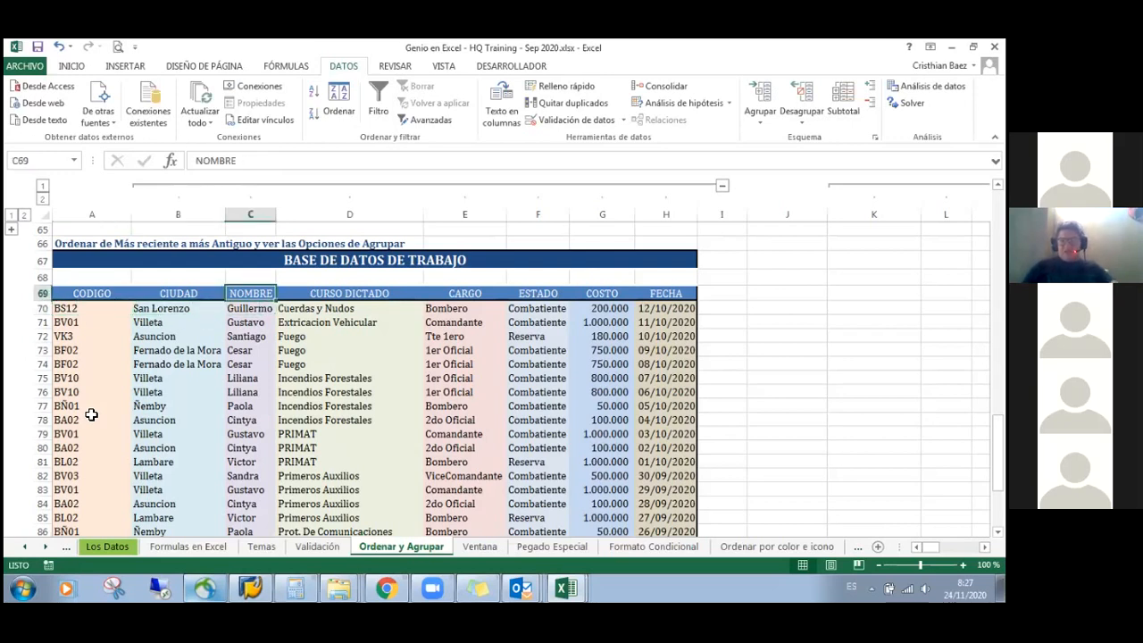
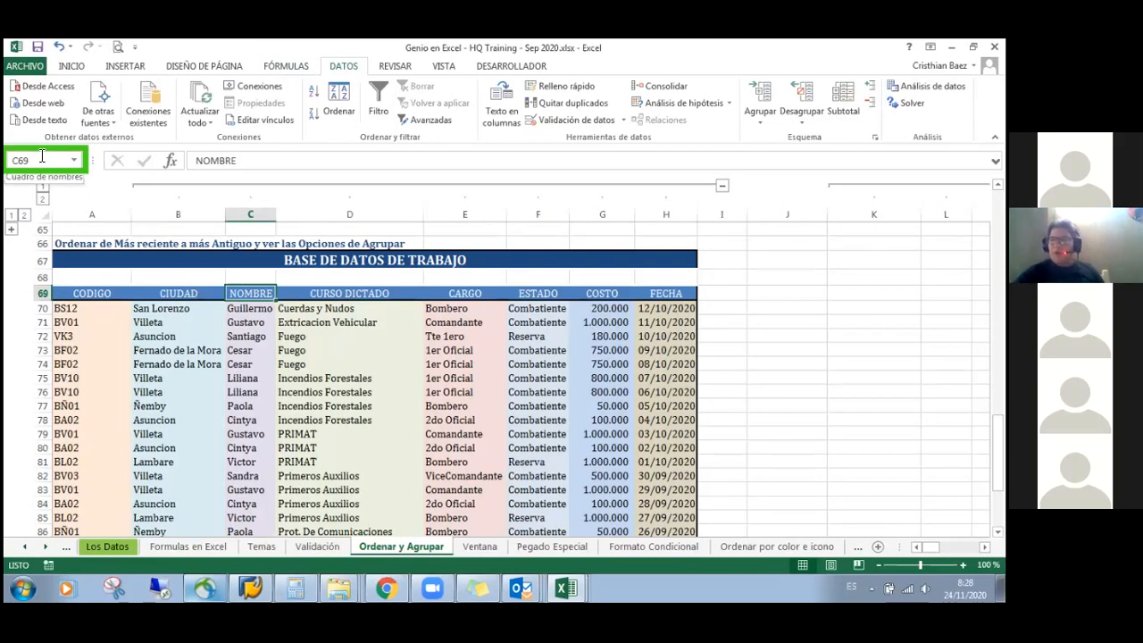
Select the whole of row 70 by entering the reference 70:70
{"action": "left_click", "coordinate": [42, 156]}
{"action": "left_click", "coordinate": [42, 157]}
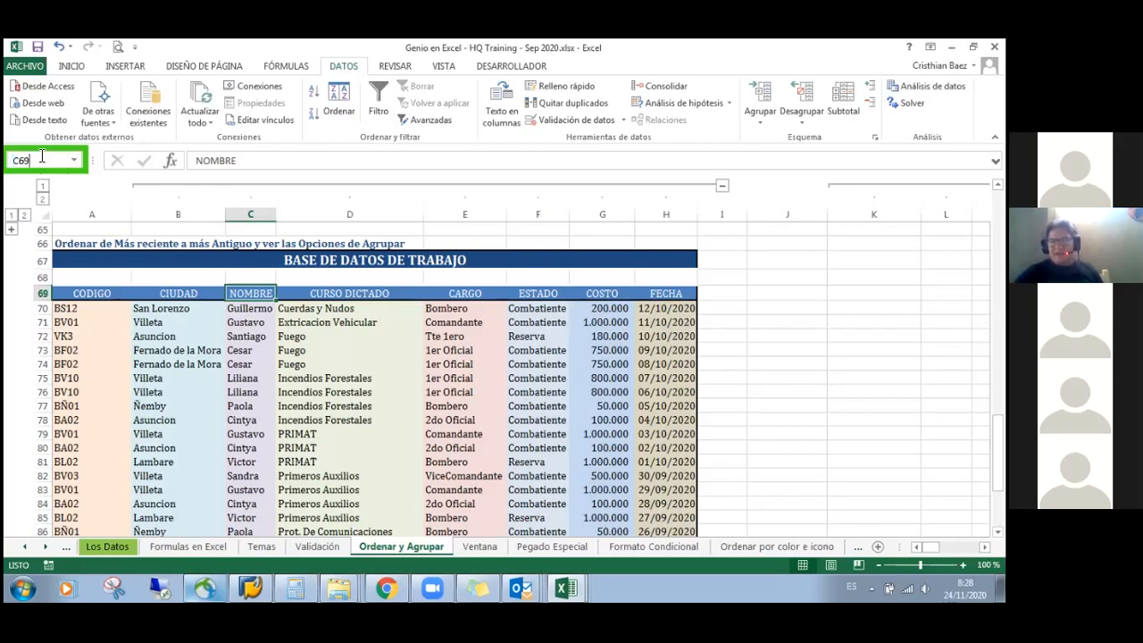
{"action": "type", "text": ":"}
{"action": "key", "text": "BackSpace"}
{"action": "key", "text": "BackSpace"}
{"action": "key", "text": "BackSpace"}
{"action": "key", "text": "BackSpace"}
{"action": "type", "text": "70:70"}
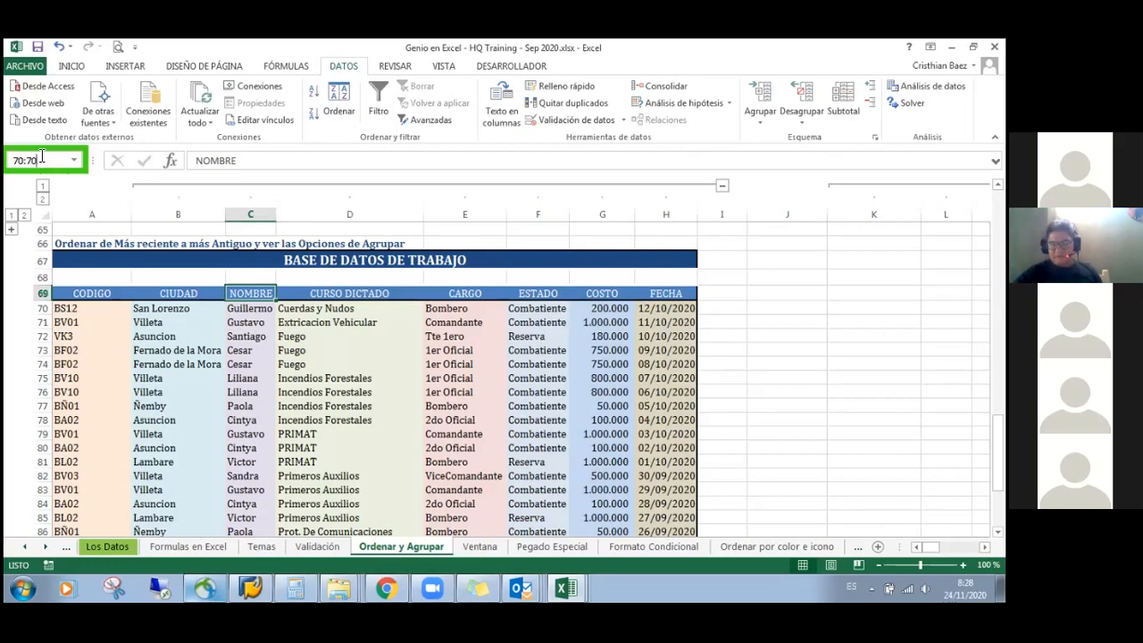
{"action": "key", "text": "Return"}
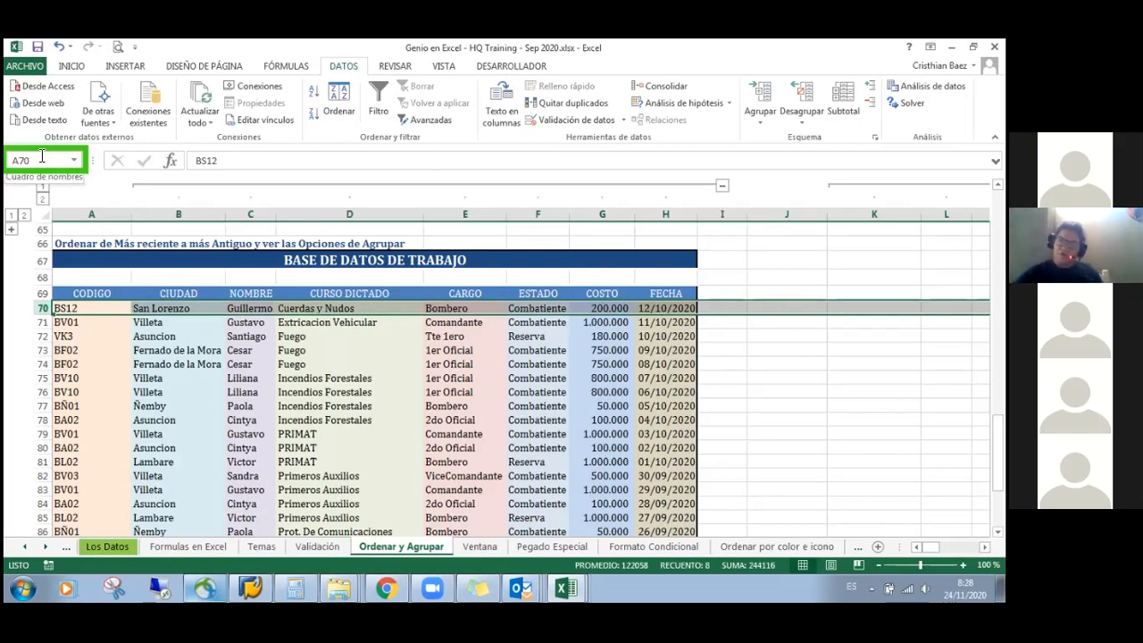
Select all of the third table's record rows by entering the reference 70:96
{"action": "left_click", "coordinate": [42, 159]}
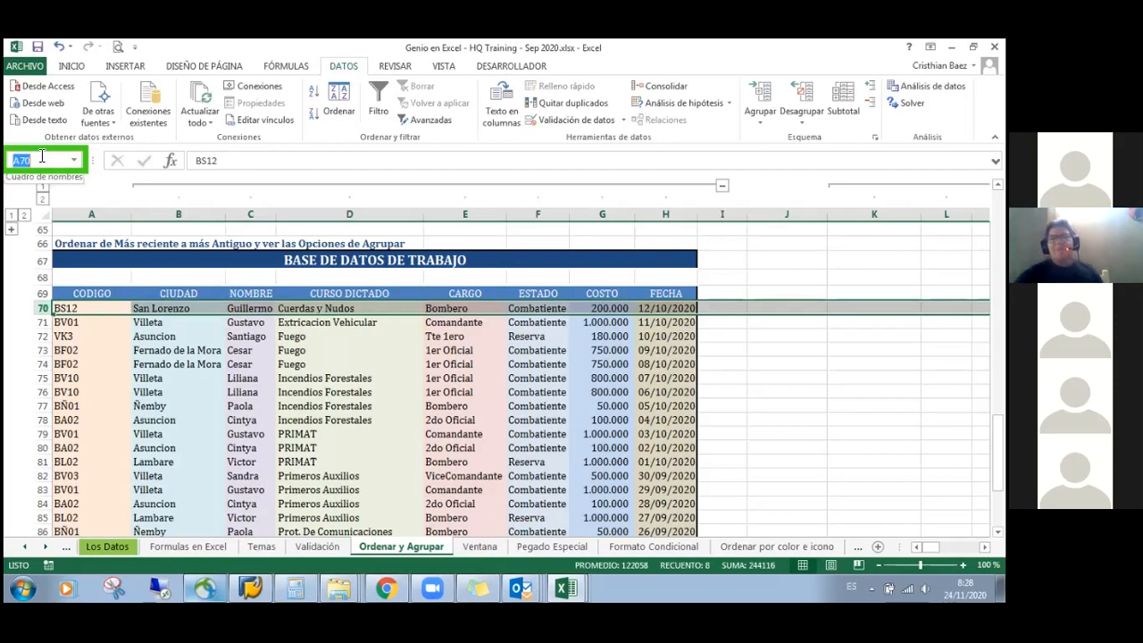
{"action": "key", "text": "BackSpace"}
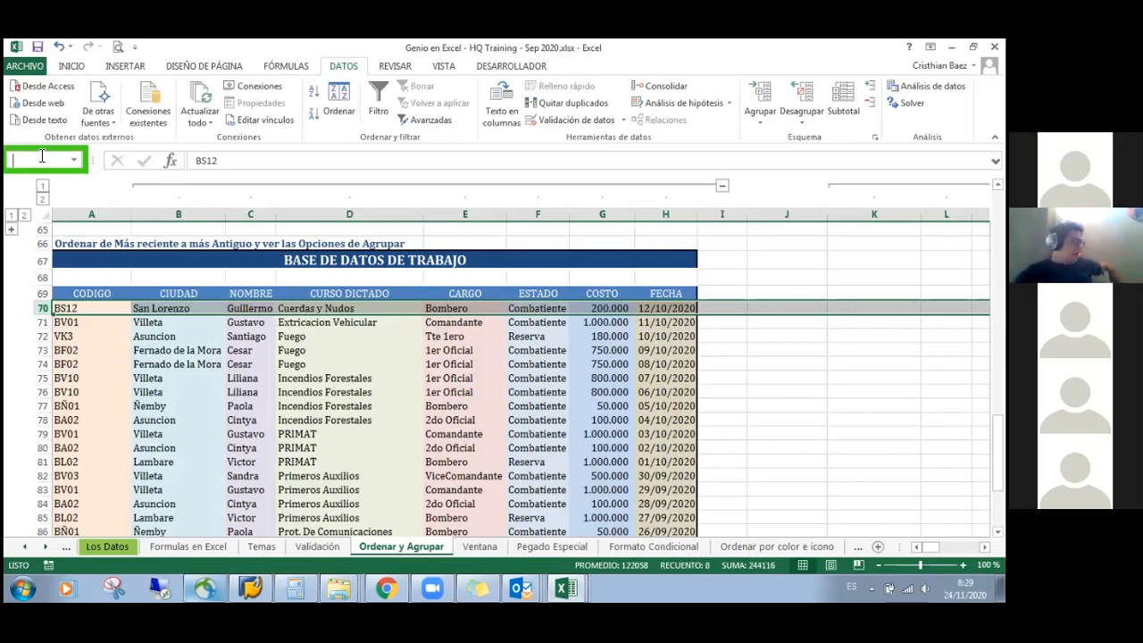
{"action": "type", "text": "70"}
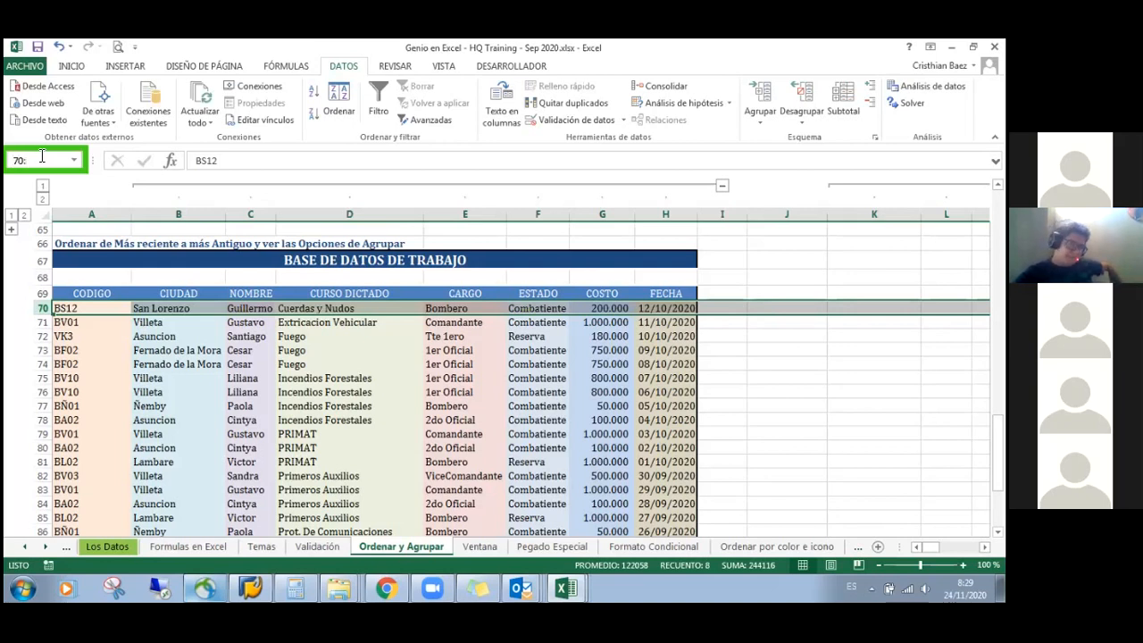
{"action": "type", "text": ":96"}
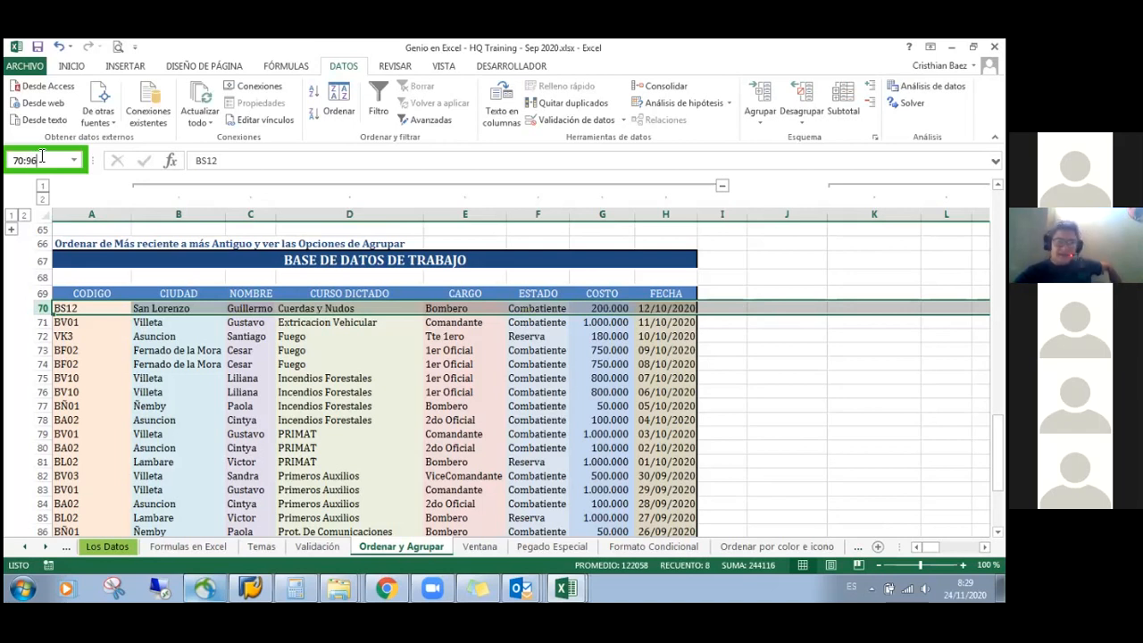
{"action": "key", "text": "Return"}
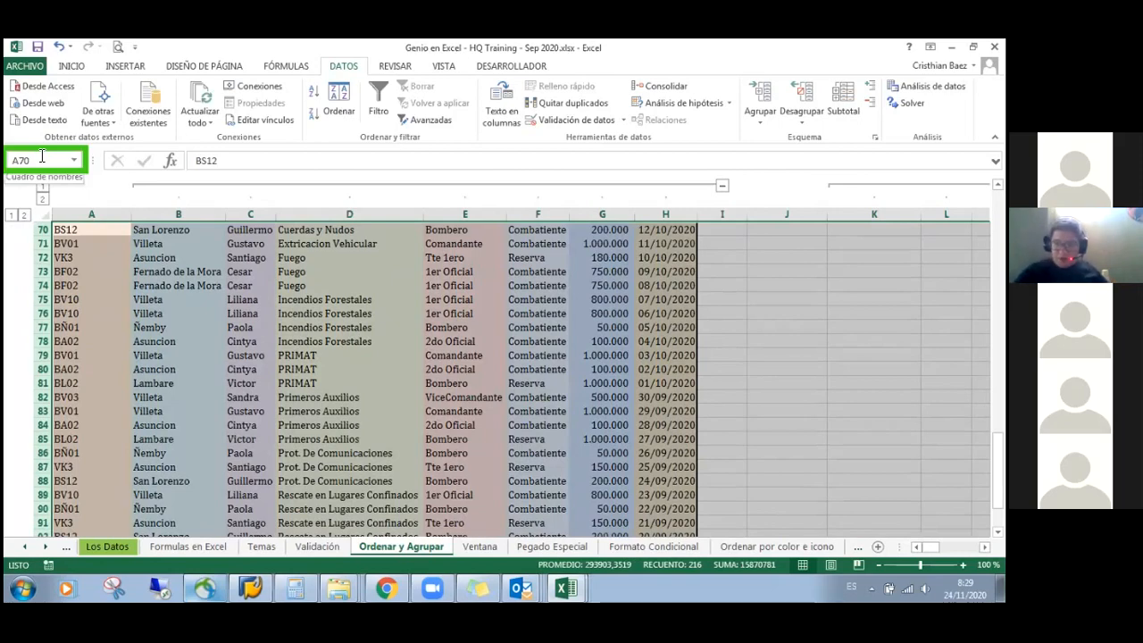
Group the selected rows 70 to 96 and collapse the new group beneath the third table's header
{"action": "scroll", "coordinate": [329, 306], "scroll_direction": "down", "scroll_amount": 5}
{"action": "scroll", "coordinate": [369, 388], "scroll_direction": "up", "scroll_amount": 10}
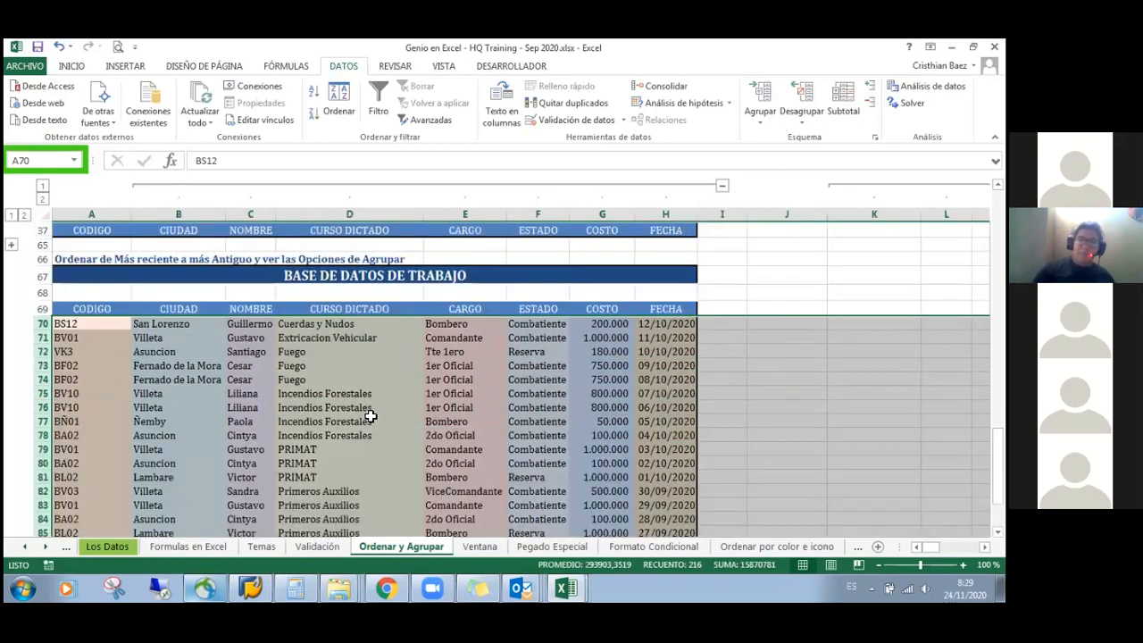
{"action": "scroll", "coordinate": [369, 415], "scroll_direction": "down", "scroll_amount": 5}
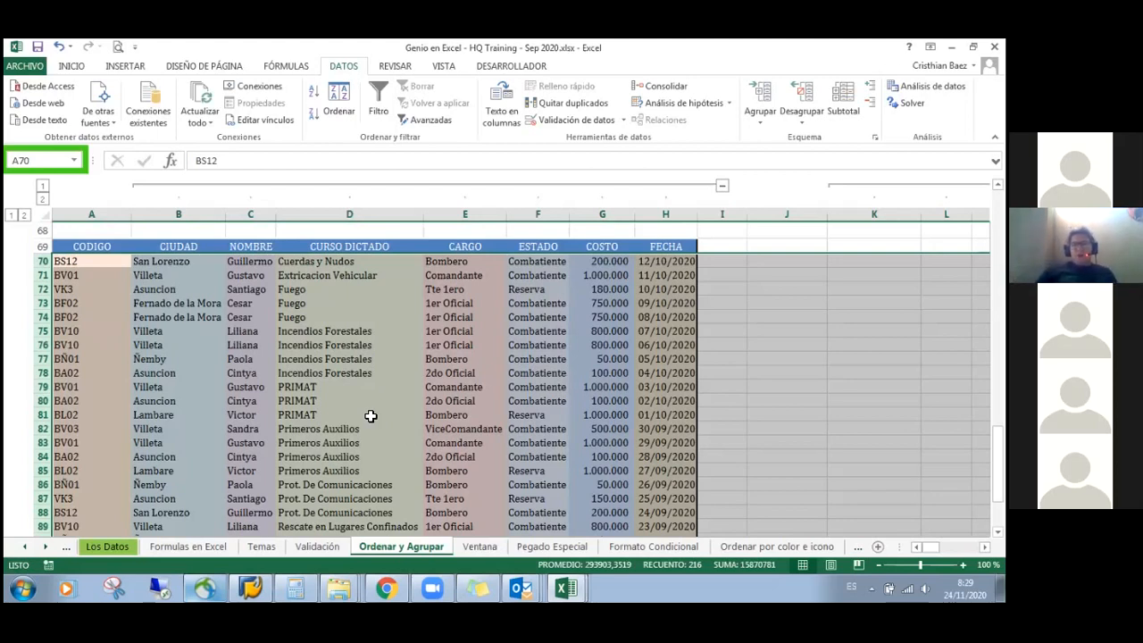
{"action": "key", "text": "alt+shift+Right"}
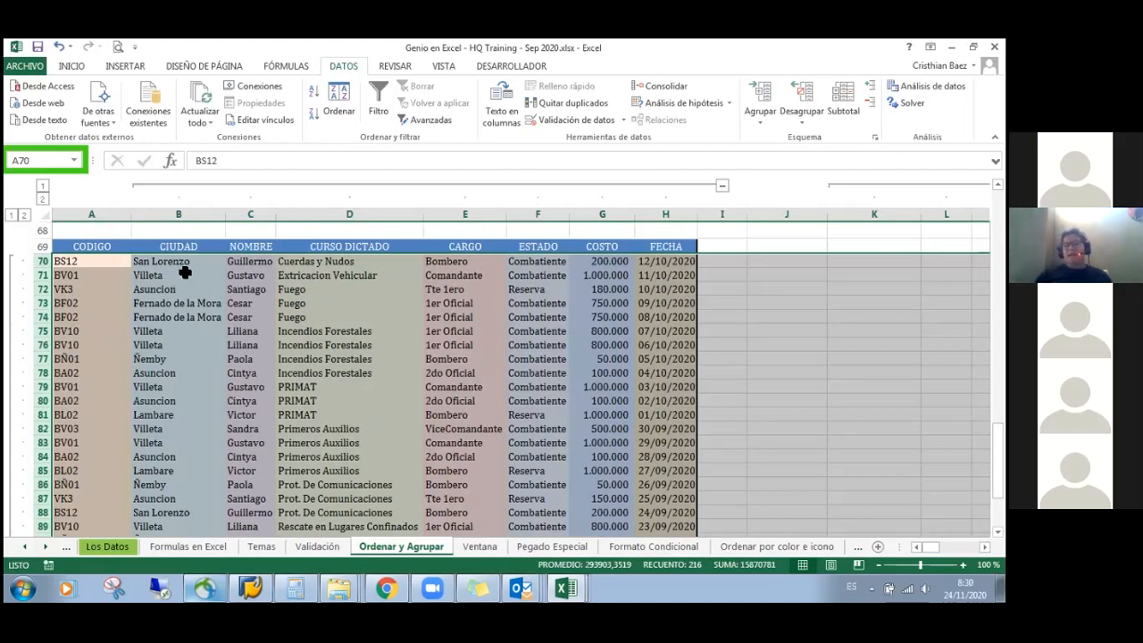
{"action": "left_click", "coordinate": [18, 264]}
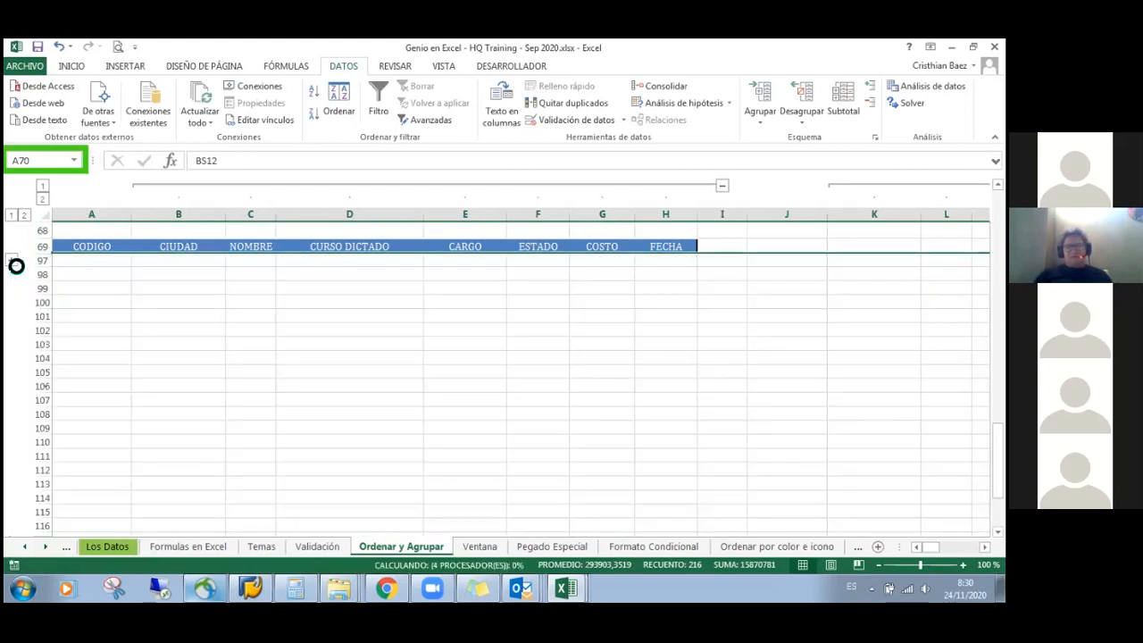
{"action": "left_click", "coordinate": [108, 315]}
{"action": "scroll", "coordinate": [108, 314], "scroll_direction": "up", "scroll_amount": 2}
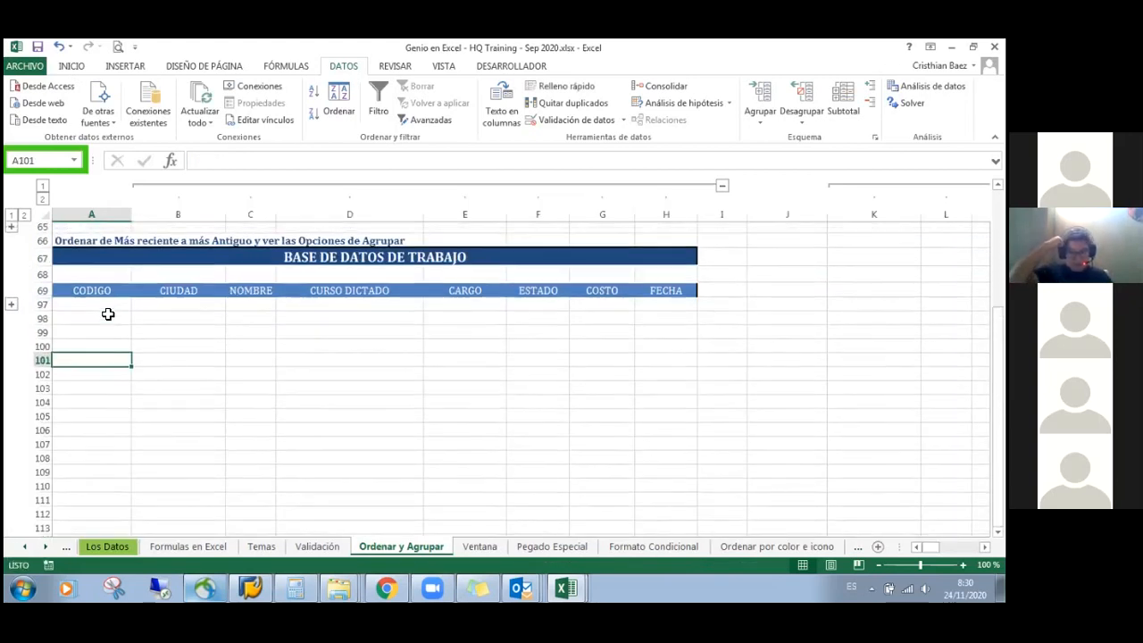
{"action": "scroll", "coordinate": [108, 315], "scroll_direction": "up", "scroll_amount": 3}
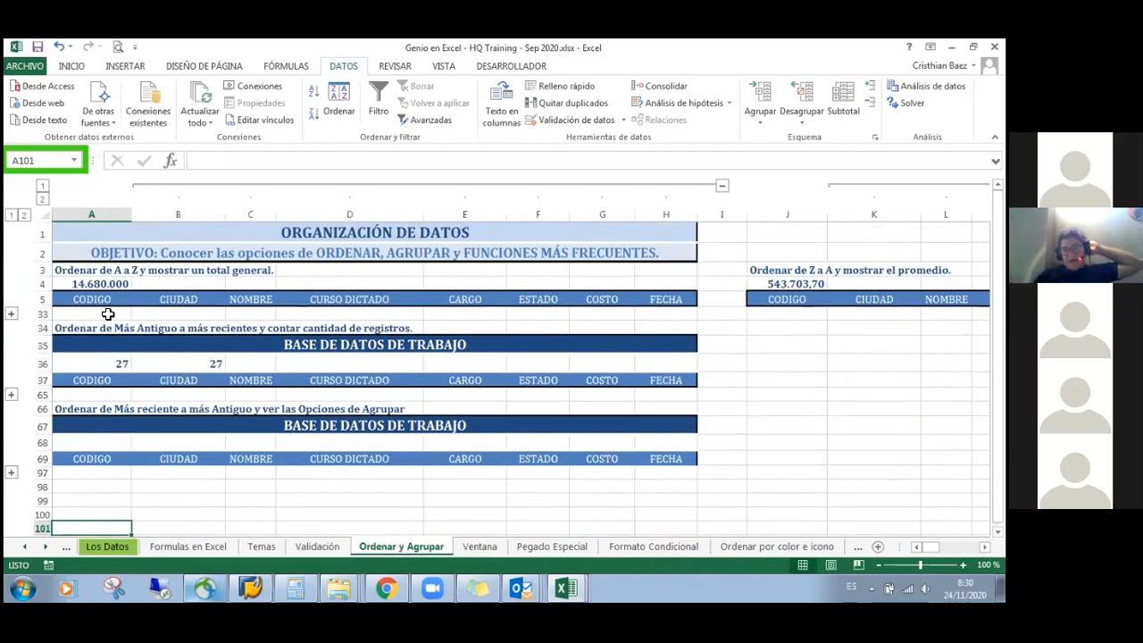
Collapse all column groups on the sheet to outline level 1
{"action": "left_click", "coordinate": [250, 186]}
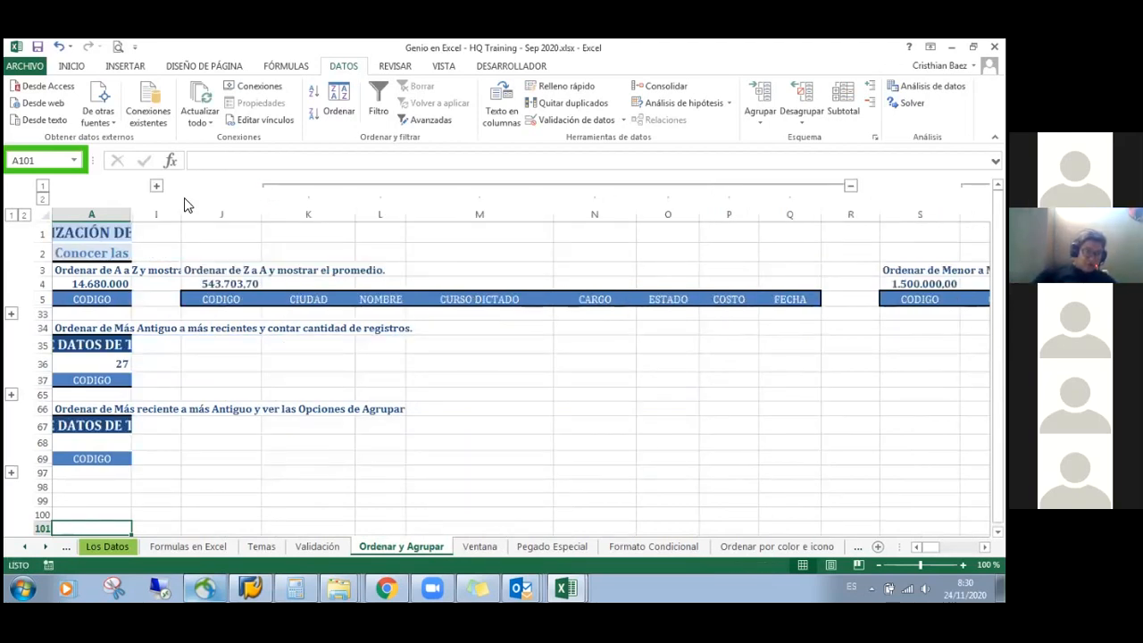
{"action": "left_click", "coordinate": [156, 188]}
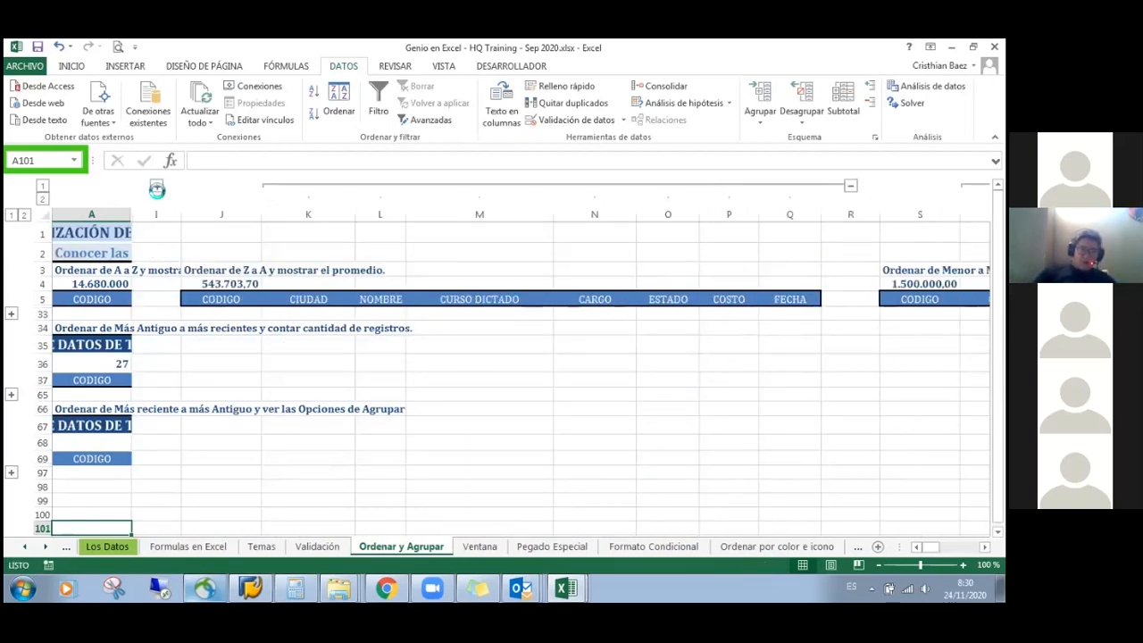
{"action": "left_click", "coordinate": [42, 187]}
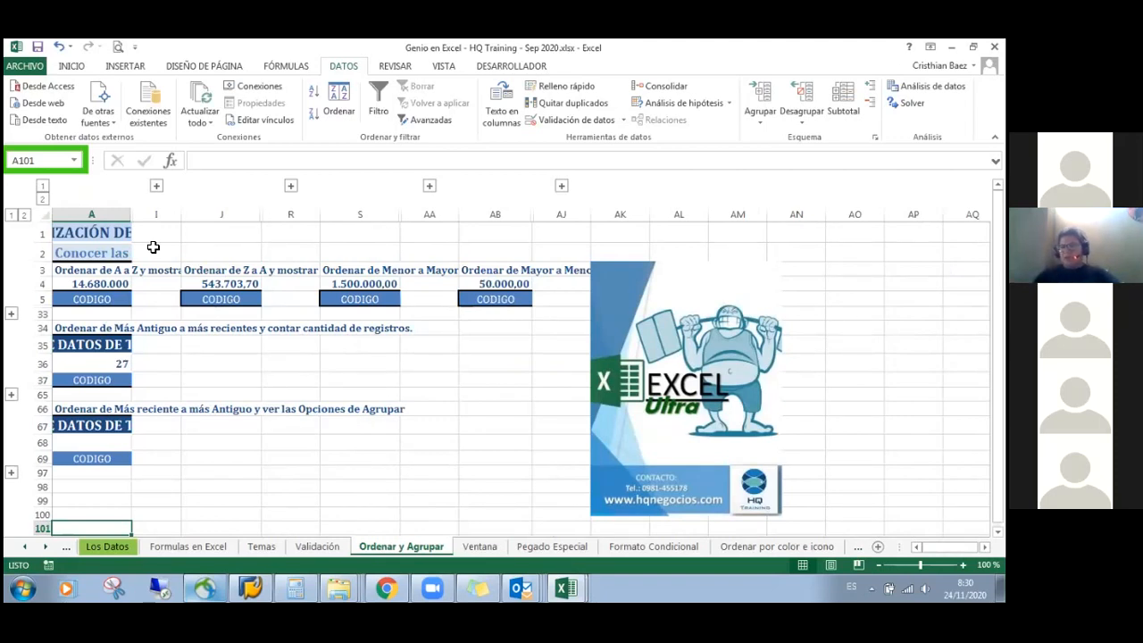
Check the available ungrouping options, Desagrupar and Borrar esquema, without applying either
{"action": "left_click", "coordinate": [804, 122]}
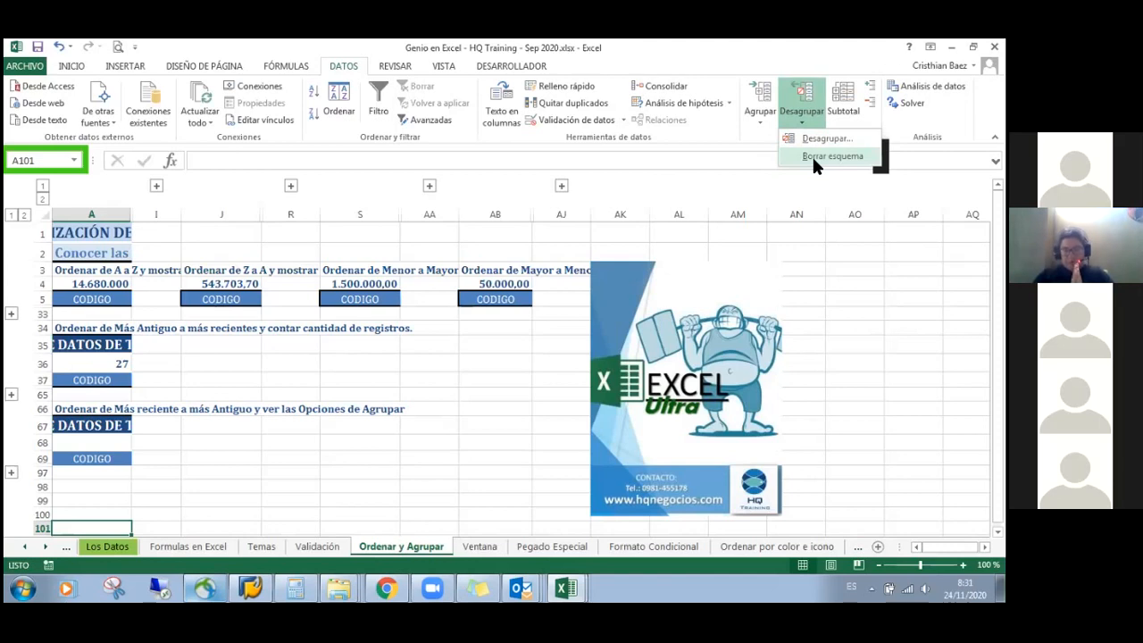
{"action": "left_click", "coordinate": [278, 267]}
{"action": "left_click", "coordinate": [299, 337]}
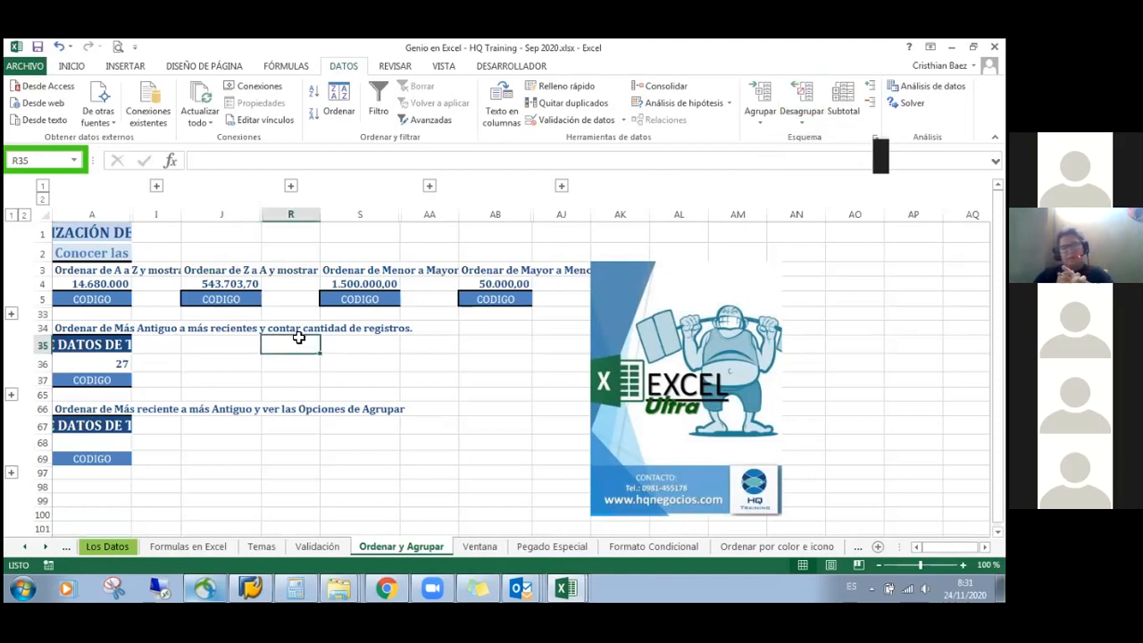